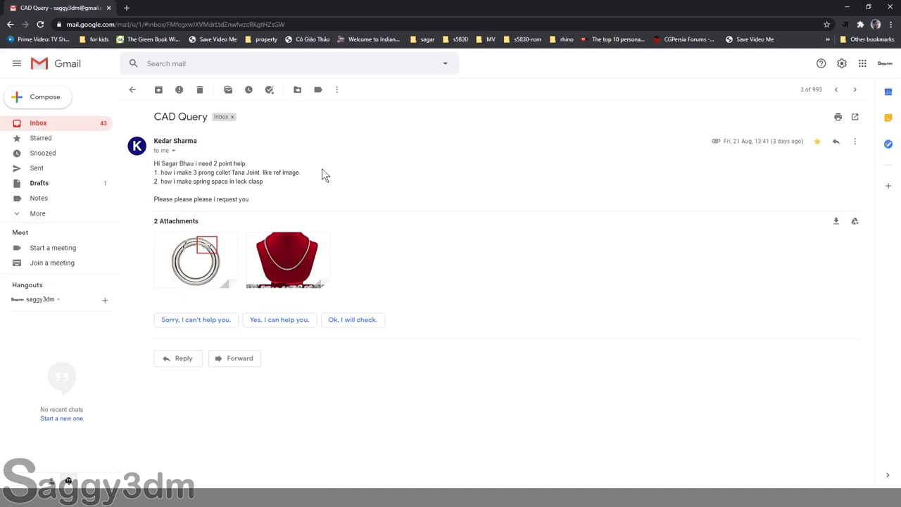
Step: Open the necklace attachment 1.jpg from the CAD Query email in the full-screen viewer
{"action": "left_click_drag", "start_coordinate": [211, 145], "coordinate": [164, 153]}
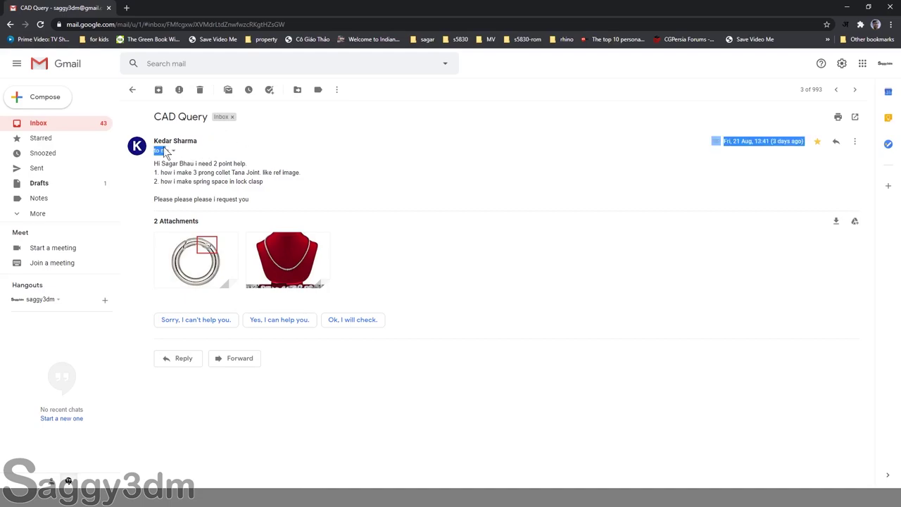
{"action": "triple_click", "coordinate": [160, 140]}
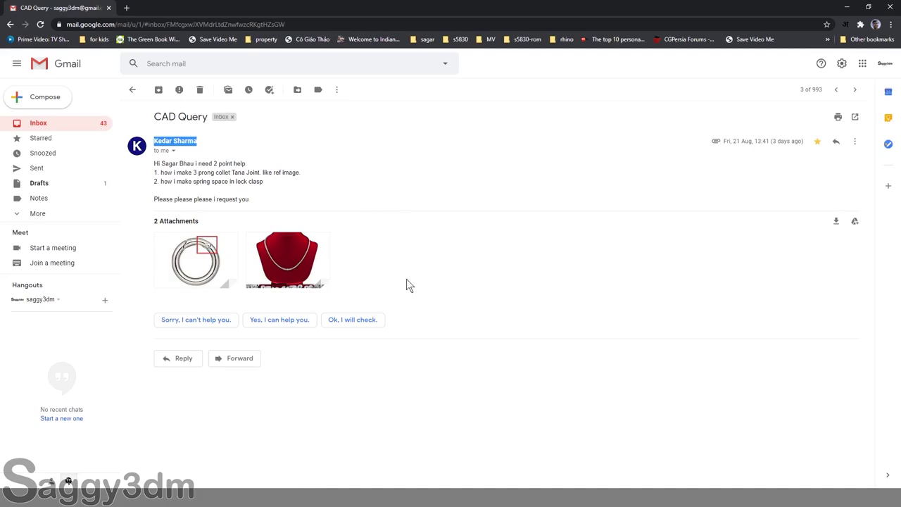
{"action": "left_click", "coordinate": [313, 267]}
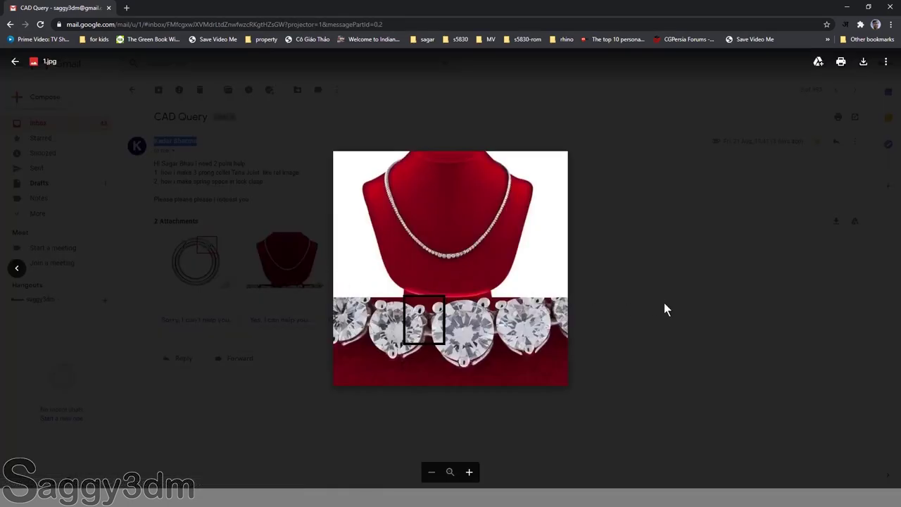
{"action": "key", "text": "Left"}
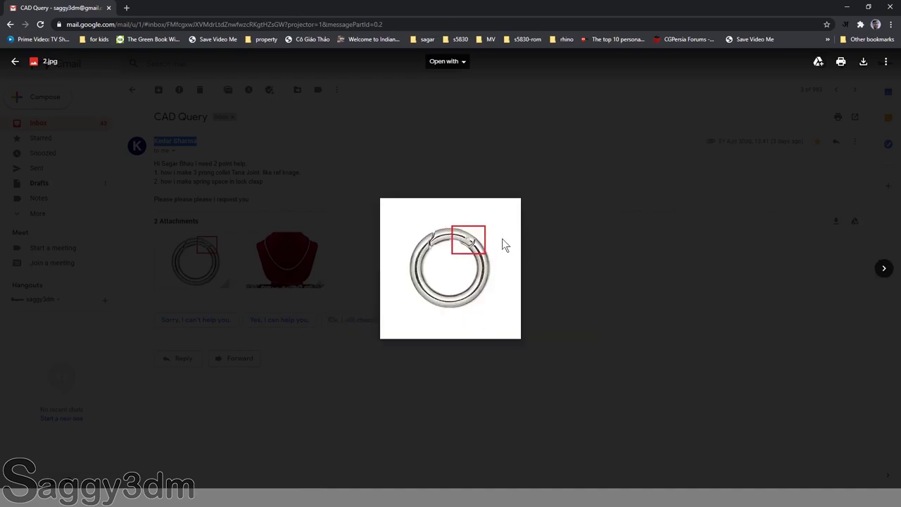
{"action": "key", "text": "Right"}
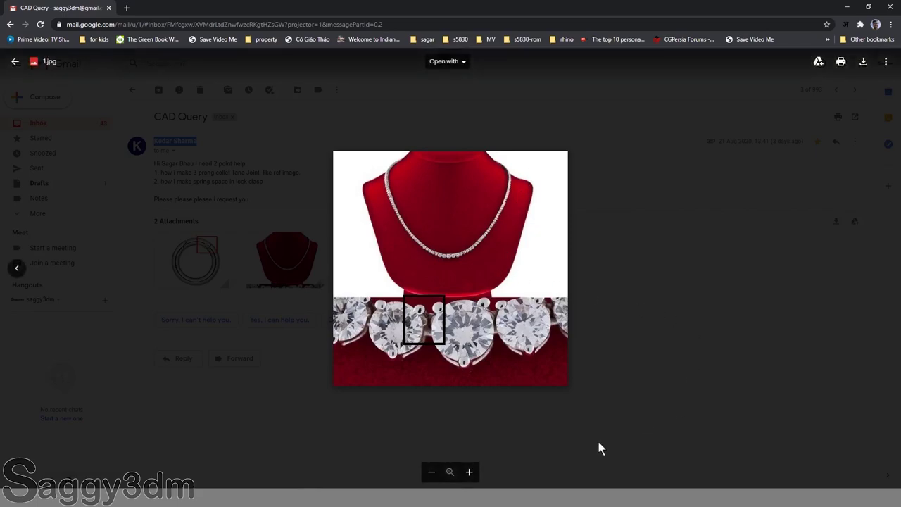
Step: Leave the Gmail viewer and return to Matrix with the Perspective viewport active
{"action": "left_click", "coordinate": [331, 466]}
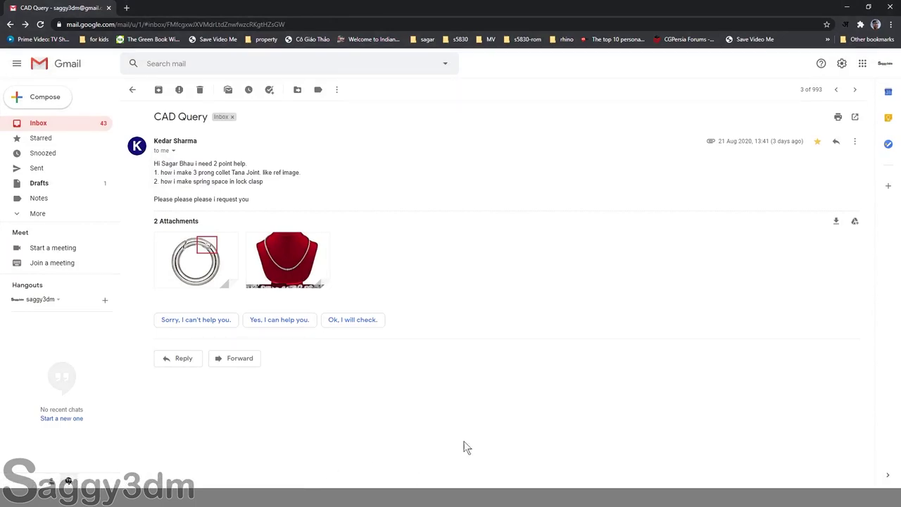
{"action": "key", "text": "alt+Tab"}
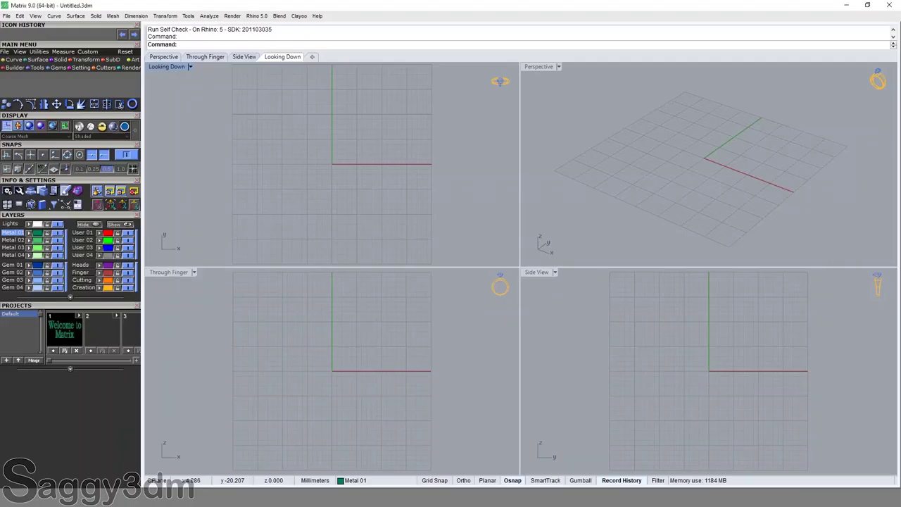
{"action": "left_click", "coordinate": [551, 118]}
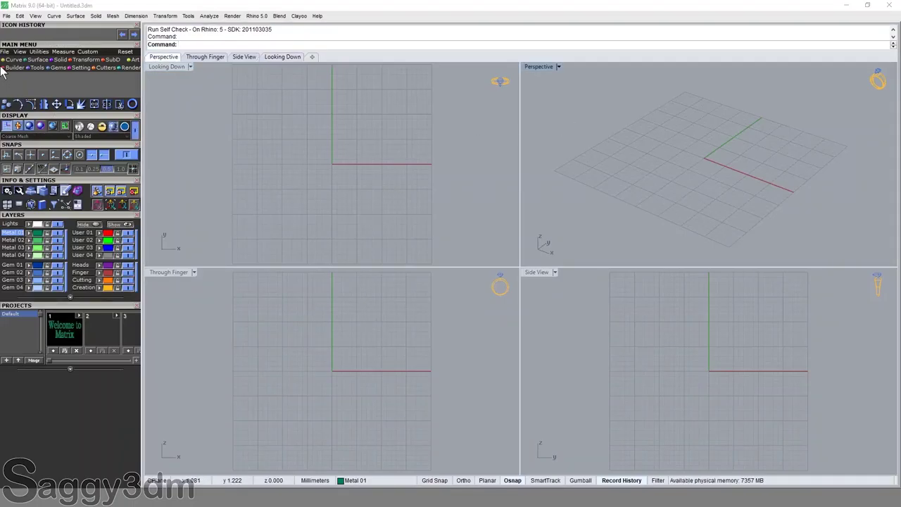
Step: Load a round 4.20 mm (0.28 ct) diamond from the Gem Loader and place it at the origin
{"action": "left_click", "coordinate": [58, 68]}
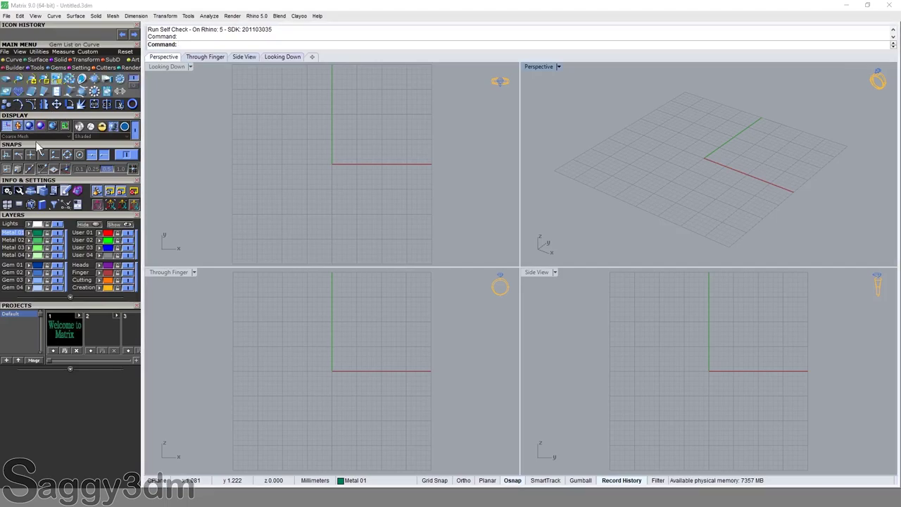
{"action": "left_click", "coordinate": [7, 80]}
{"action": "left_click", "coordinate": [52, 306]}
{"action": "left_click", "coordinate": [62, 214]}
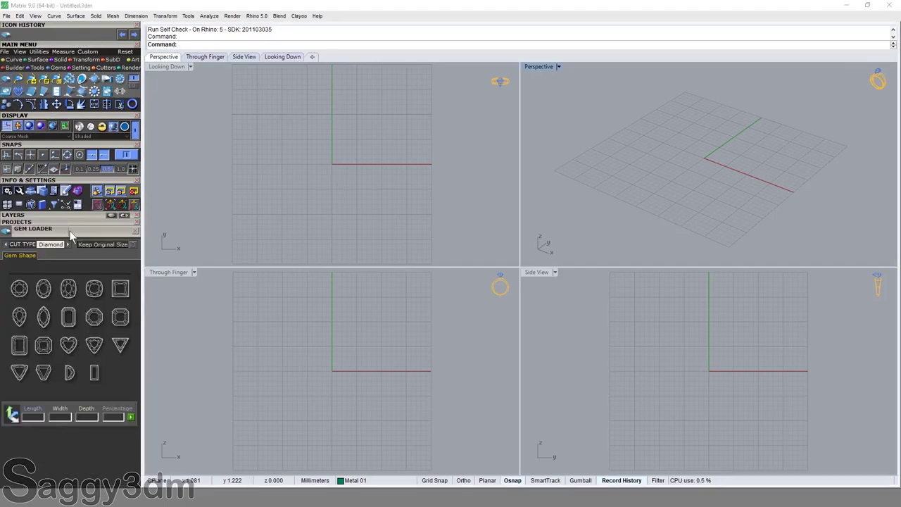
{"action": "left_click", "coordinate": [19, 290]}
{"action": "left_click", "coordinate": [288, 209]}
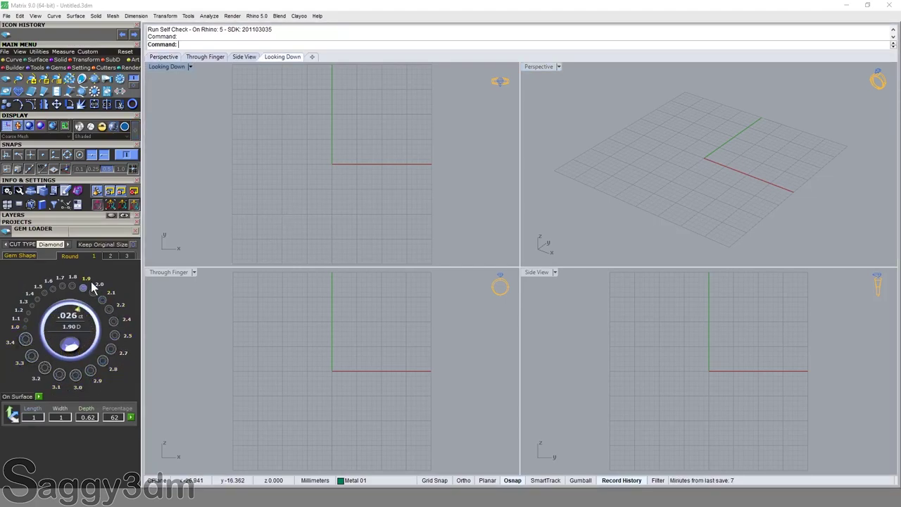
{"action": "left_click", "coordinate": [110, 255]}
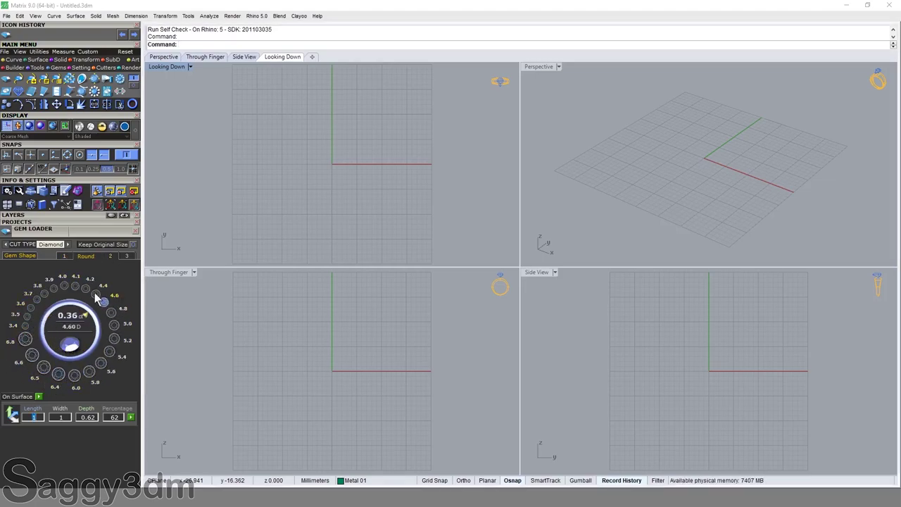
{"action": "left_click", "coordinate": [64, 286]}
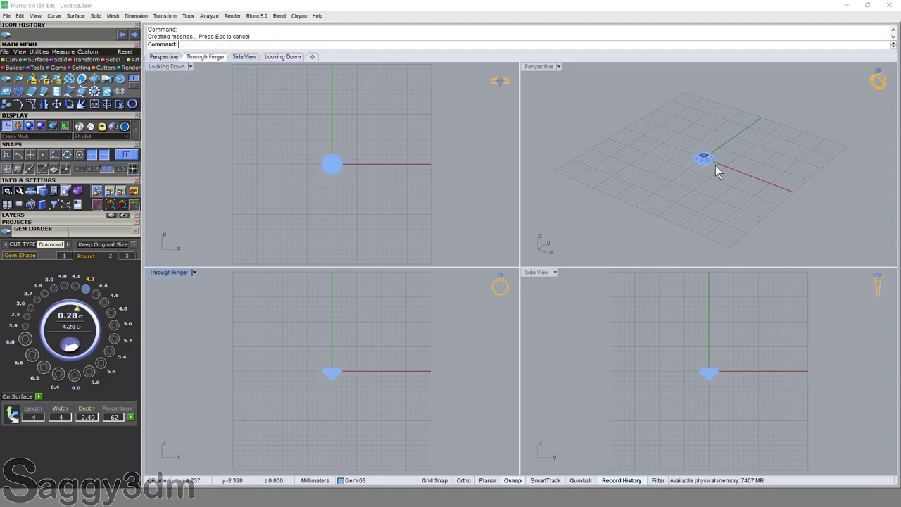
Step: Maximize the Perspective viewport and select the placed diamond
{"action": "scroll", "coordinate": [715, 166], "scroll_direction": "up", "scroll_amount": 5}
{"action": "double_click", "coordinate": [543, 68]}
{"action": "left_click", "coordinate": [486, 267]}
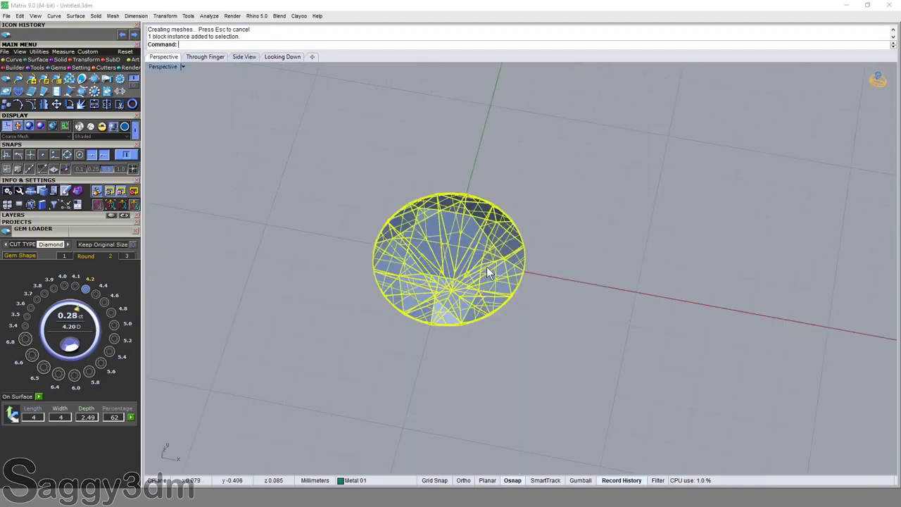
{"action": "scroll", "coordinate": [599, 280], "scroll_direction": "down", "scroll_amount": 2}
{"action": "scroll", "coordinate": [508, 265], "scroll_direction": "down", "scroll_amount": 2}
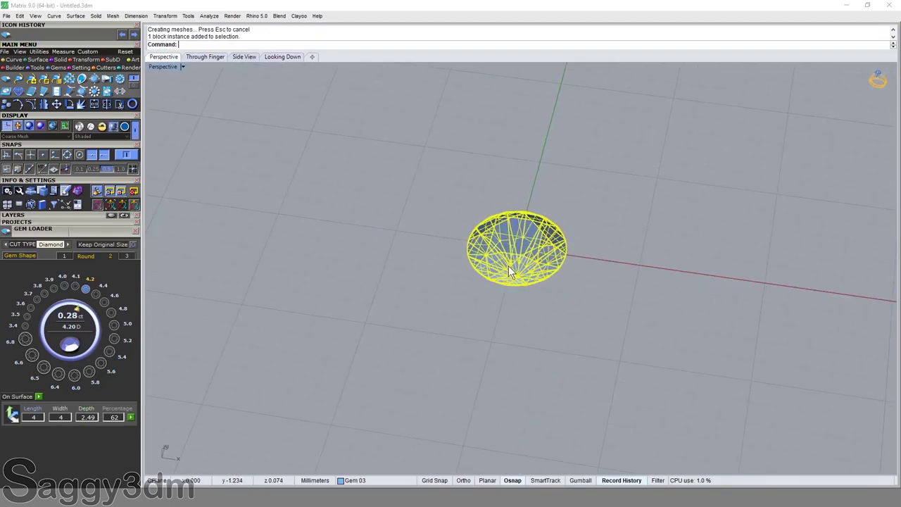
{"action": "left_click", "coordinate": [76, 68]}
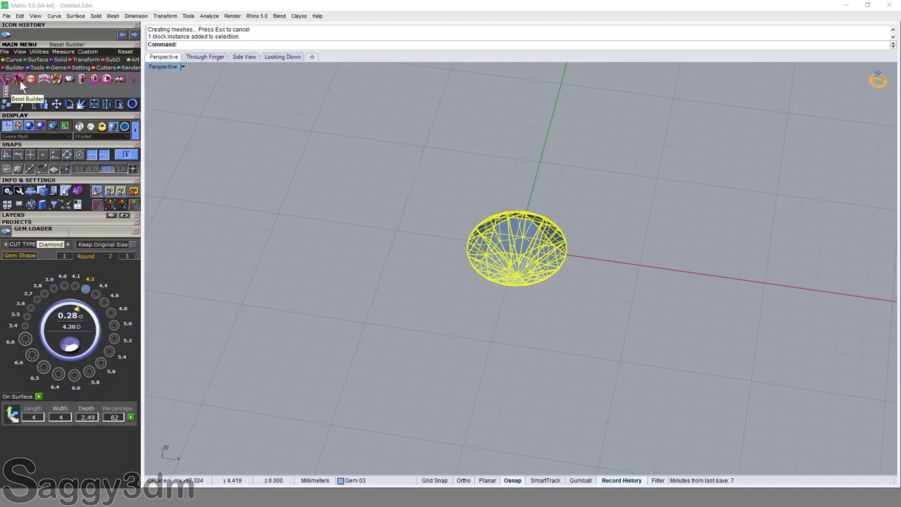
Step: Build a trial four-prong head around the round diamond with Head Builder
{"action": "left_click", "coordinate": [6, 80]}
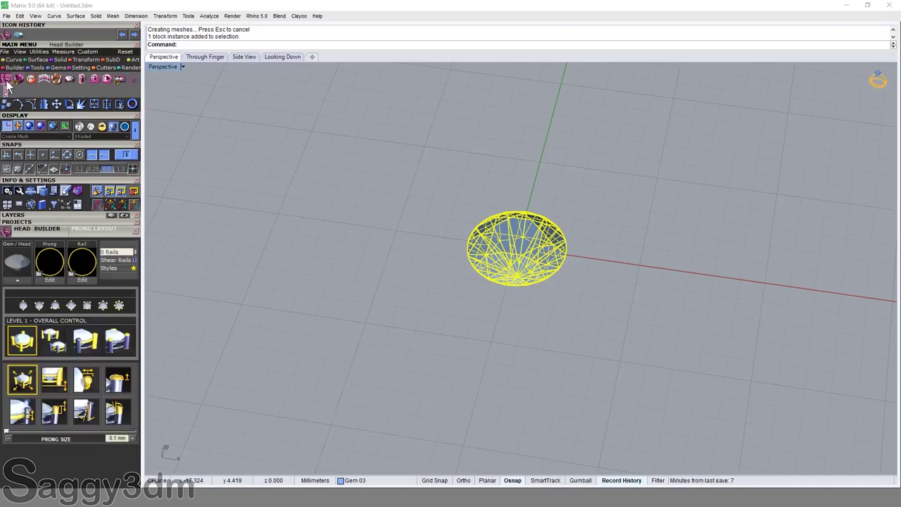
{"action": "left_click", "coordinate": [17, 268]}
{"action": "mouse_move", "coordinate": [550, 296]}
{"action": "right_mouse_down"}
{"action": "mouse_move", "coordinate": [495, 263]}
{"action": "mouse_move", "coordinate": [505, 288]}
{"action": "right_mouse_up"}
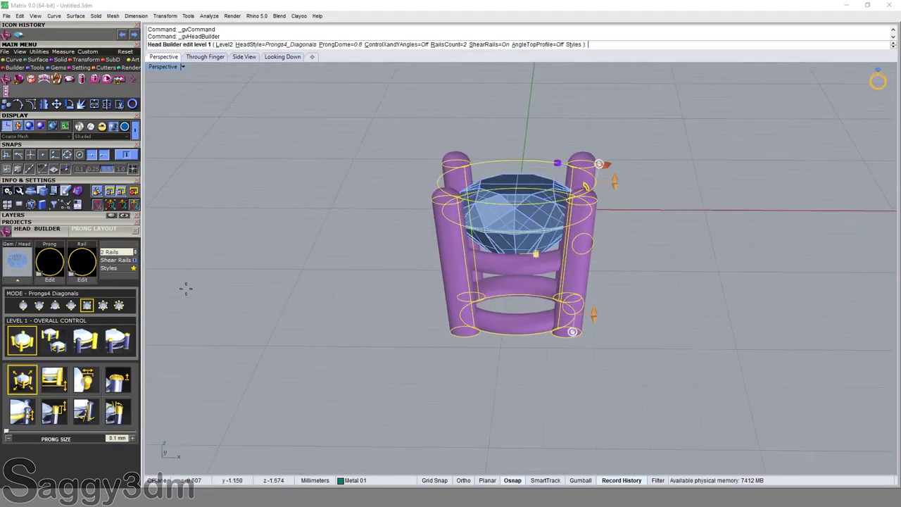
{"action": "key", "text": "Return"}
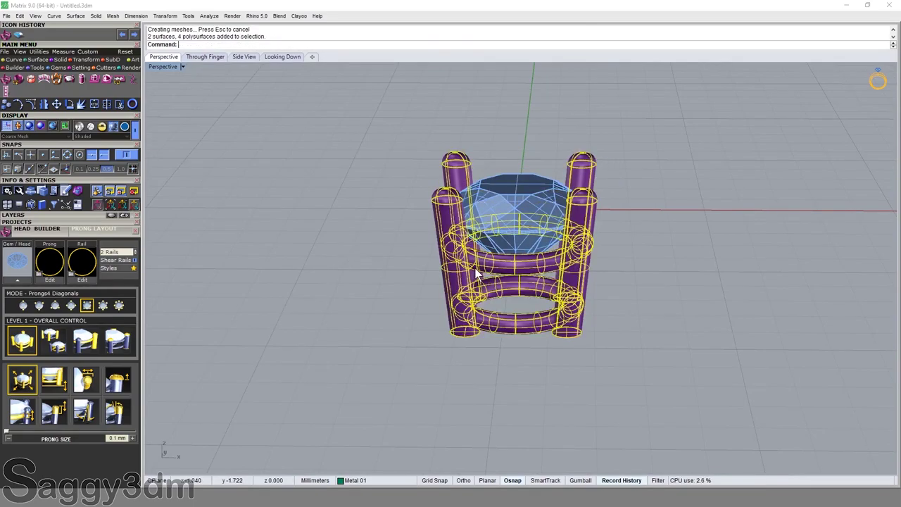
Step: Delete the trial prong head and close the Head Builder panel, keeping only the diamond
{"action": "key", "text": "Delete"}
{"action": "left_click", "coordinate": [493, 212]}
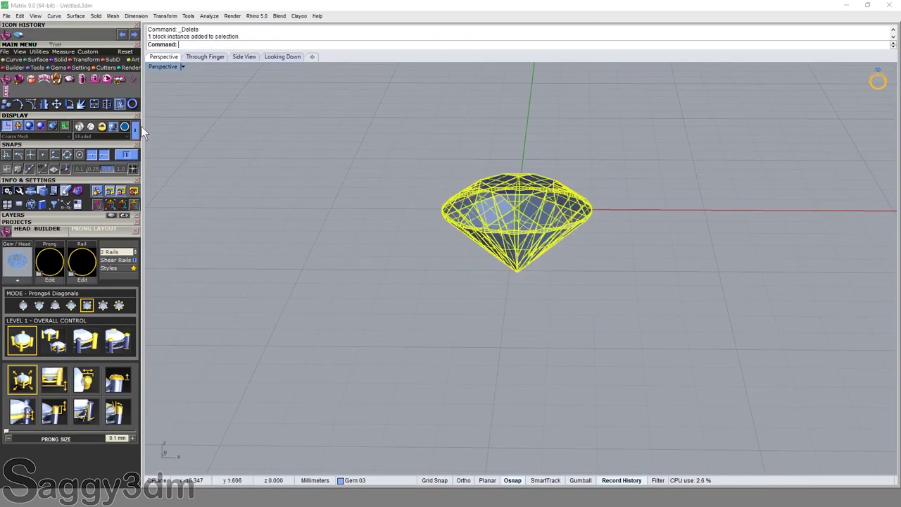
{"action": "left_click", "coordinate": [135, 228]}
{"action": "left_click", "coordinate": [622, 232]}
{"action": "left_click", "coordinate": [545, 211]}
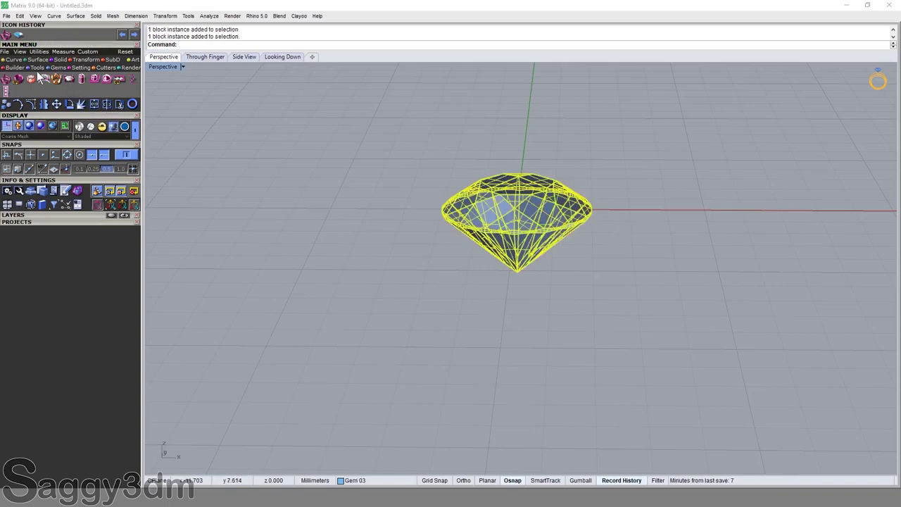
{"action": "left_click", "coordinate": [36, 68]}
Step: Create a profile circle at the diamond's girdle with the gem profile tool
{"action": "left_click", "coordinate": [62, 68]}
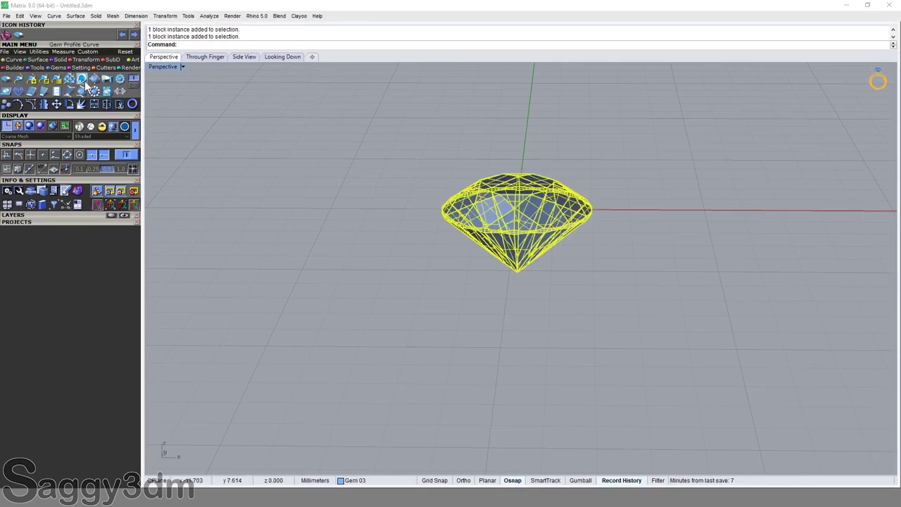
{"action": "left_click", "coordinate": [37, 223]}
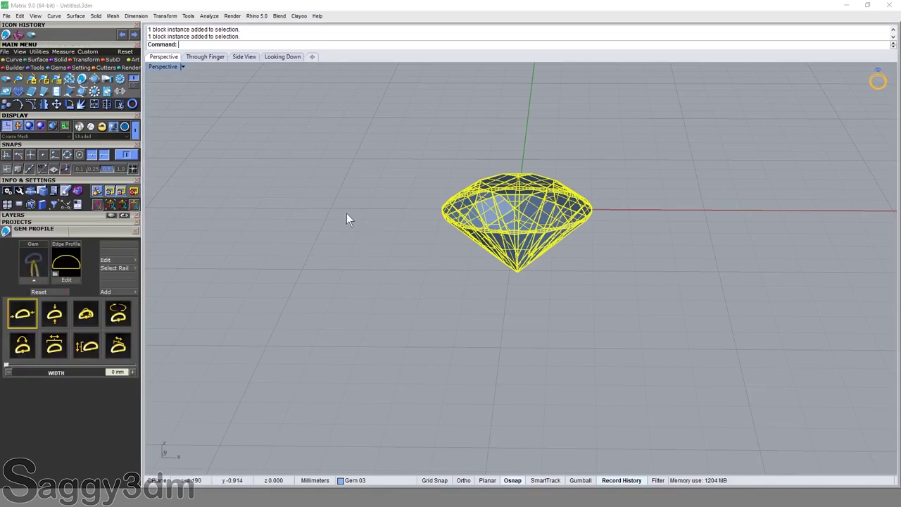
{"action": "left_click", "coordinate": [32, 278]}
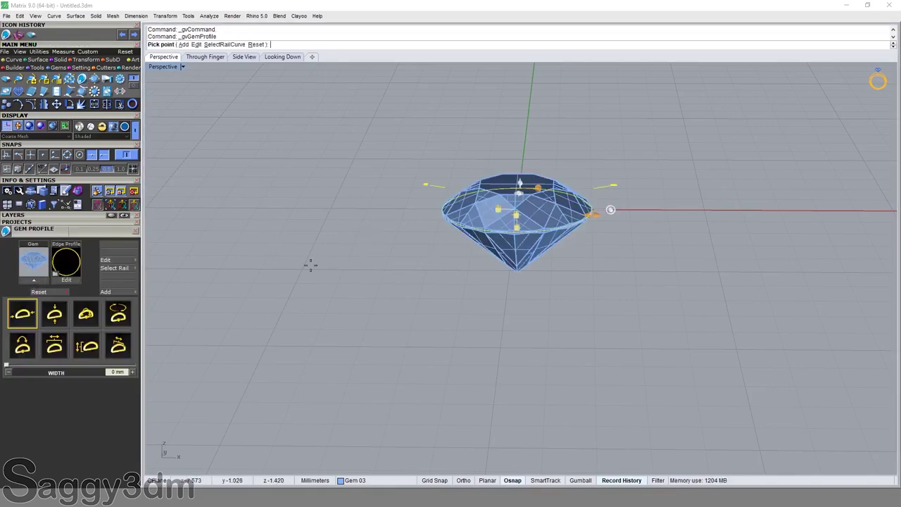
{"action": "left_click", "coordinate": [585, 214]}
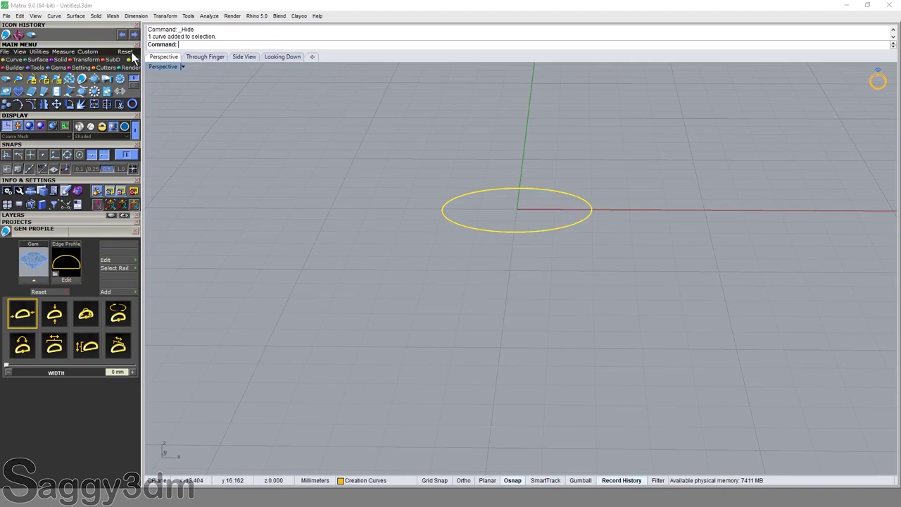
{"action": "double_click", "coordinate": [154, 66]}
Step: Offset the girdle circle 1 mm inward in the maximized Top view
{"action": "double_click", "coordinate": [154, 66]}
{"action": "scroll", "coordinate": [547, 263], "scroll_direction": "up", "scroll_amount": 2}
{"action": "scroll", "coordinate": [509, 307], "scroll_direction": "up", "scroll_amount": 2}
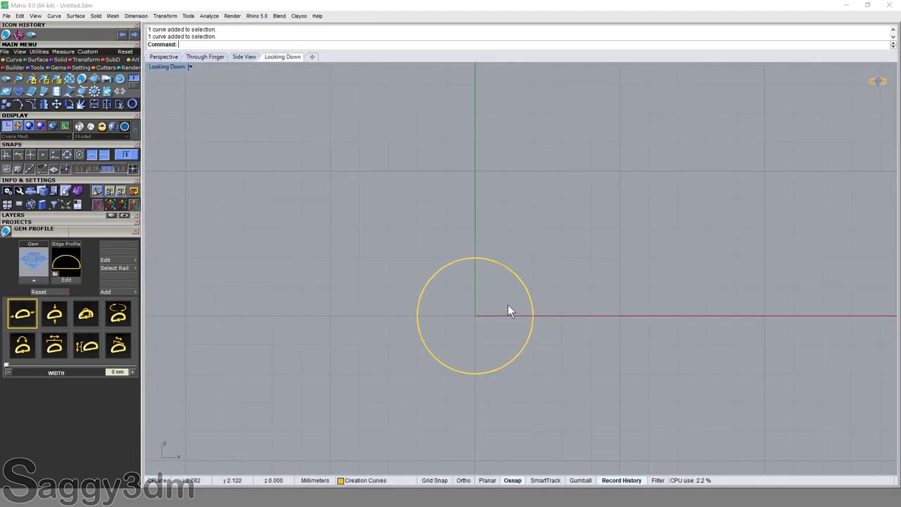
{"action": "scroll", "coordinate": [513, 245], "scroll_direction": "up", "scroll_amount": 3}
{"action": "type", "text": "o"}
{"action": "key", "text": "Return"}
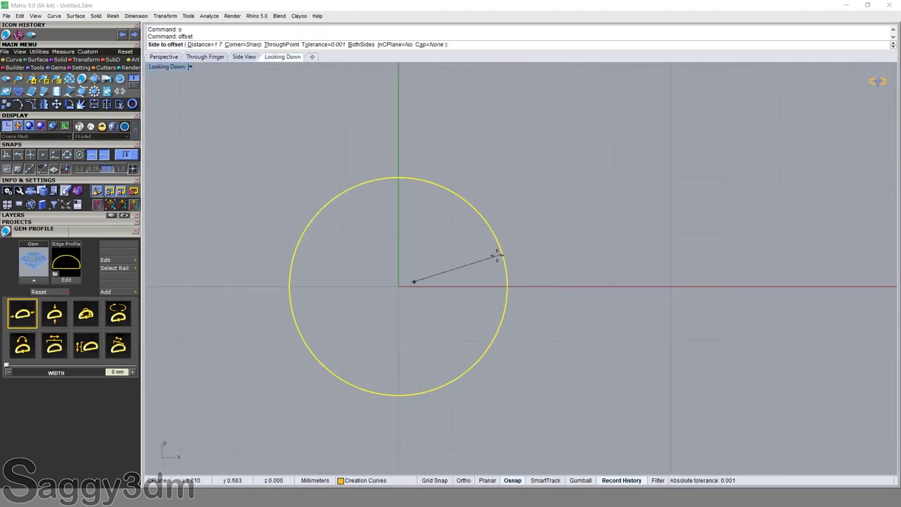
{"action": "type", "text": "1"}
{"action": "key", "text": "Return"}
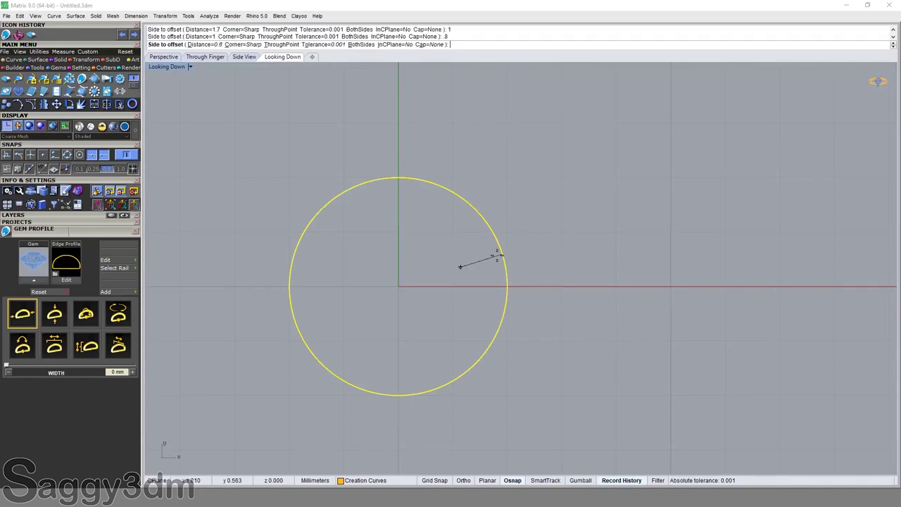
{"action": "left_click", "coordinate": [500, 255]}
Step: Show the gem again with SS and lower both circles slightly below the girdle
{"action": "double_click", "coordinate": [165, 66]}
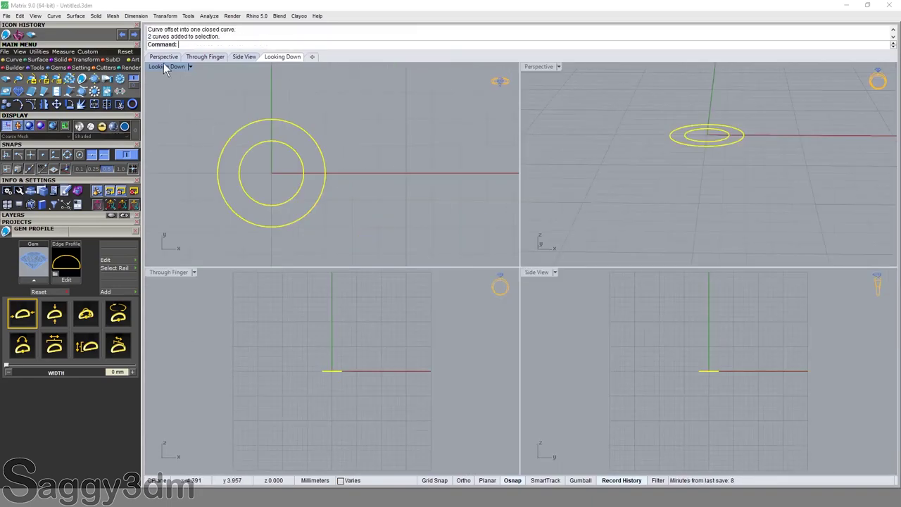
{"action": "left_click", "coordinate": [339, 373]}
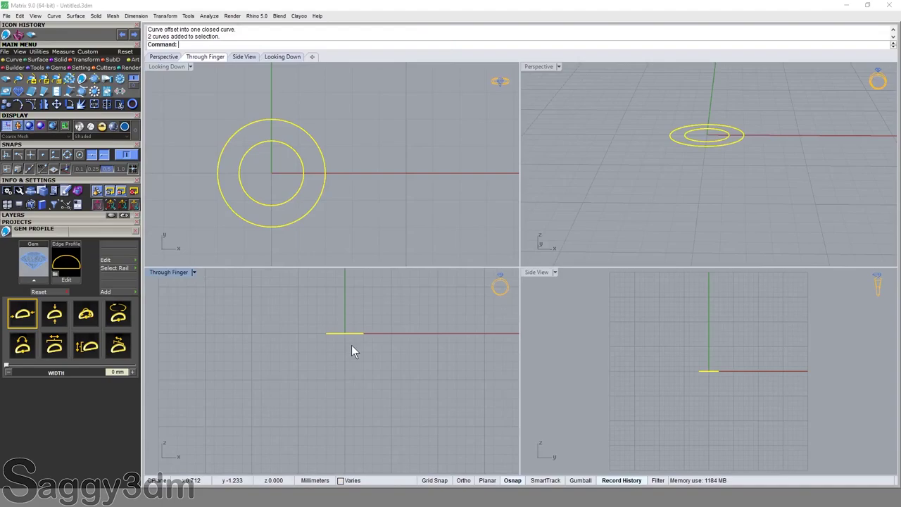
{"action": "type", "text": "SS"}
{"action": "key", "text": "Return"}
{"action": "key", "text": "Return"}
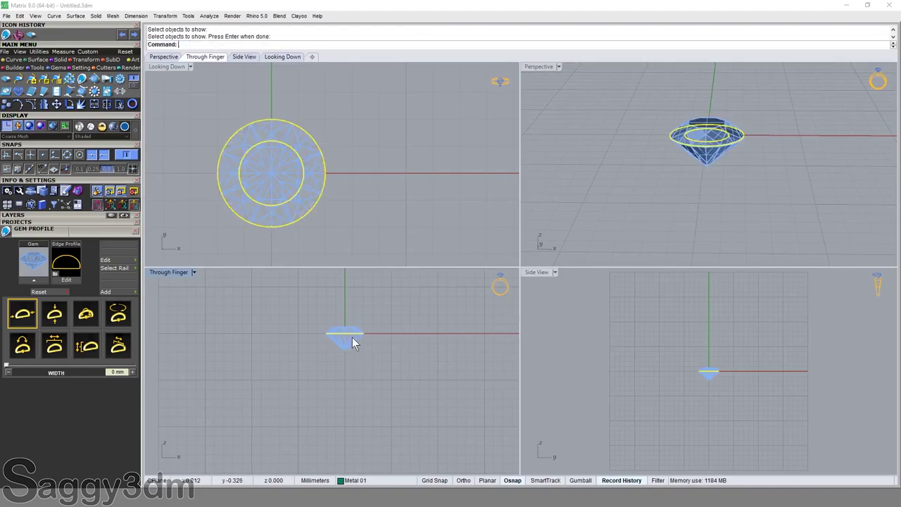
{"action": "scroll", "coordinate": [352, 334], "scroll_direction": "up", "scroll_amount": 5}
{"action": "scroll", "coordinate": [395, 301], "scroll_direction": "up", "scroll_amount": 2}
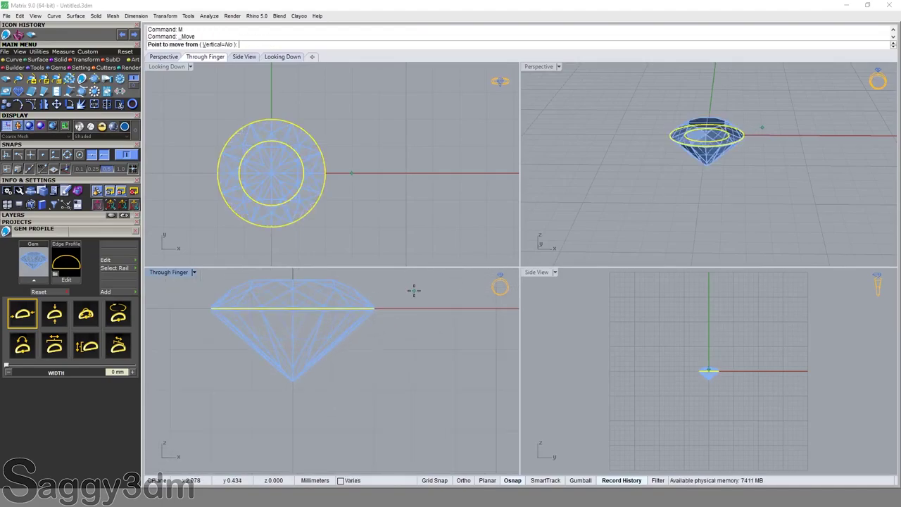
{"action": "left_click_drag", "start_coordinate": [415, 290], "coordinate": [414, 303]}
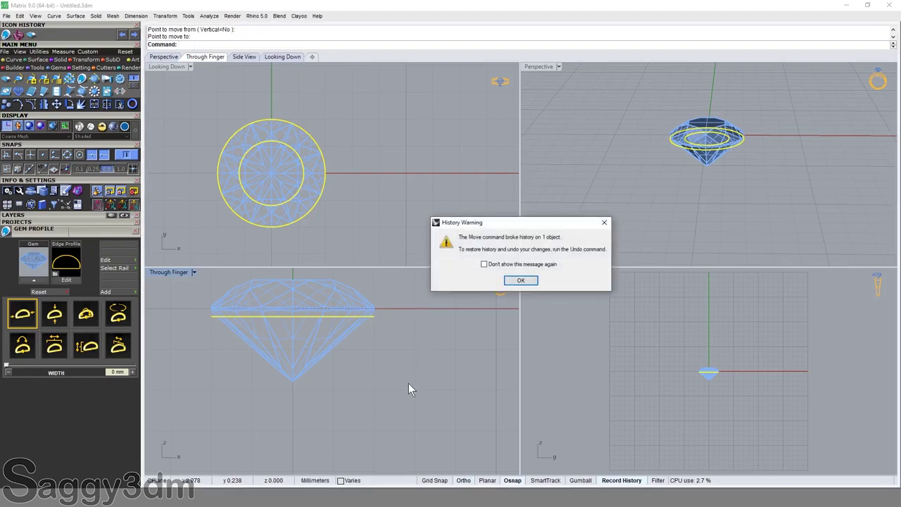
{"action": "left_click", "coordinate": [518, 282]}
Step: Start extruding the two circles in one direction only (BothSides=No)
{"action": "scroll", "coordinate": [394, 324], "scroll_direction": "down", "scroll_amount": 1}
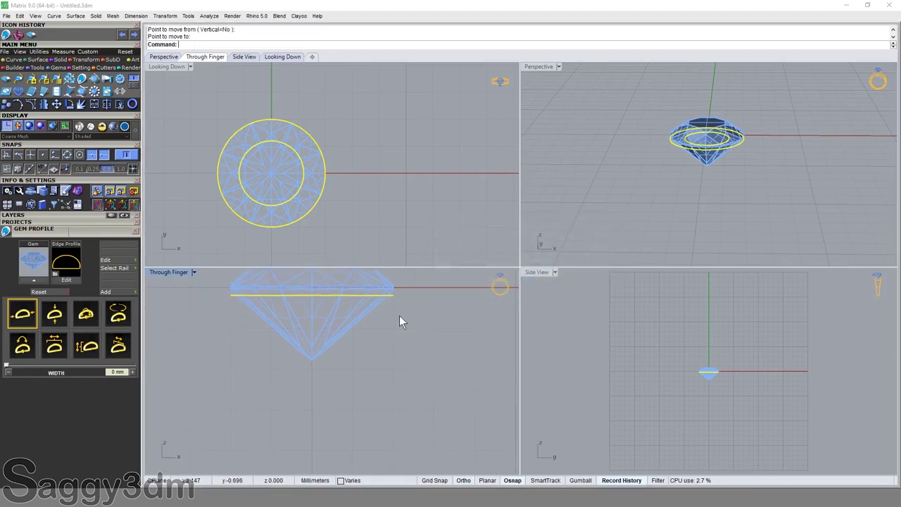
{"action": "type", "text": "e"}
{"action": "key", "text": "Return"}
{"action": "type", "text": "b"}
{"action": "key", "text": "Return"}
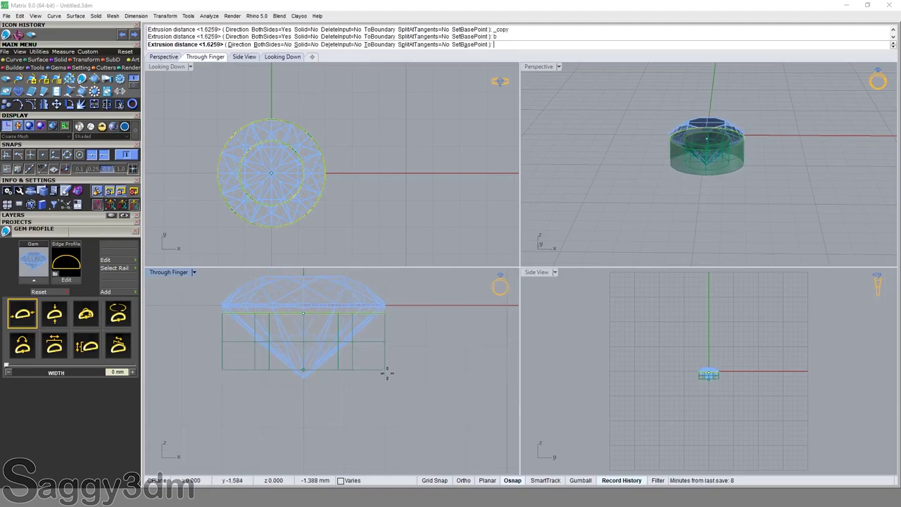
Step: Accept a 2 mm extrusion of the two circles into band surfaces
{"action": "scroll", "coordinate": [385, 383], "scroll_direction": "down", "scroll_amount": 3}
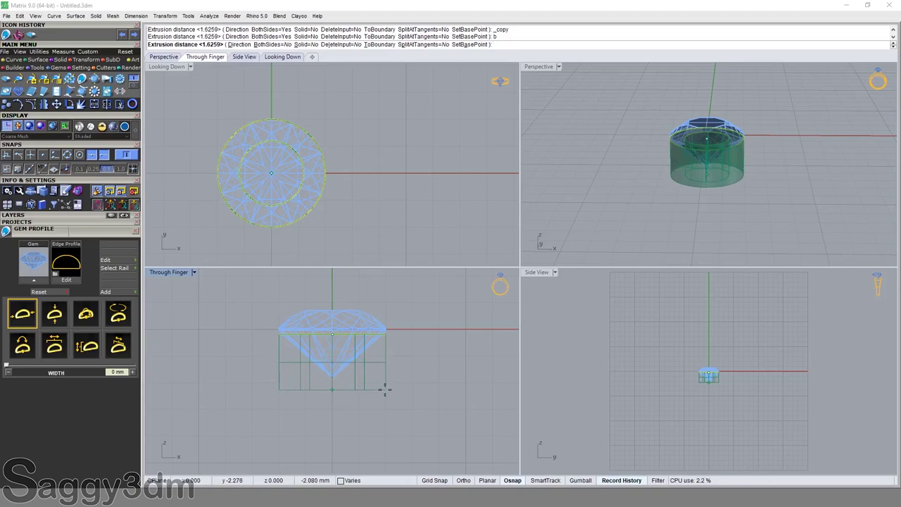
{"action": "right_click", "coordinate": [385, 389]}
{"action": "right_click", "coordinate": [385, 390]}
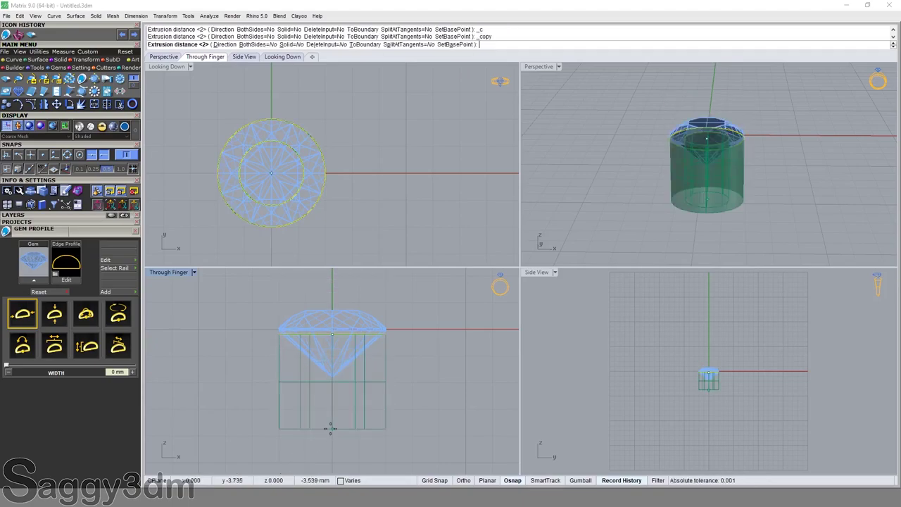
{"action": "right_click", "coordinate": [332, 429]}
Step: Hide the diamond to expose the new band
{"action": "scroll", "coordinate": [746, 150], "scroll_direction": "up", "scroll_amount": 3}
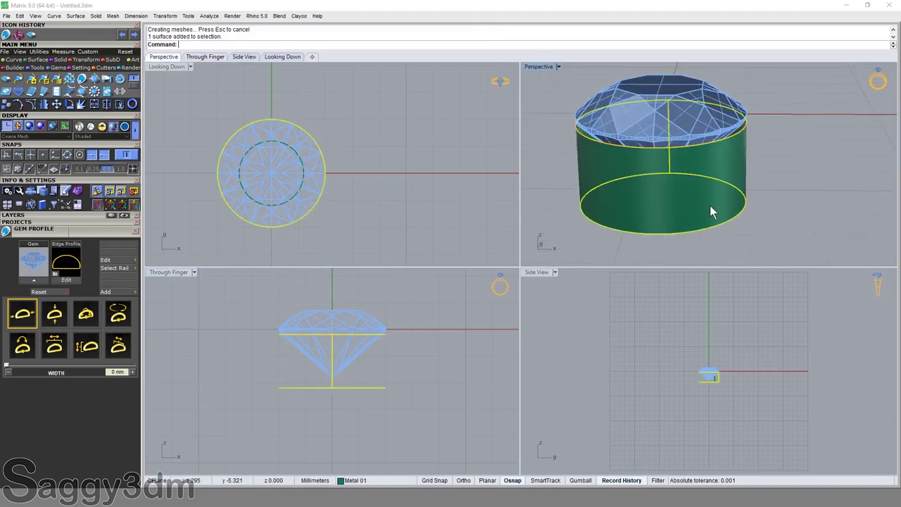
{"action": "mouse_move", "coordinate": [709, 205]}
{"action": "right_mouse_down"}
{"action": "mouse_move", "coordinate": [737, 159]}
{"action": "mouse_move", "coordinate": [734, 194]}
{"action": "right_mouse_up"}
{"action": "key", "text": "Escape"}
{"action": "right_click_drag", "start_coordinate": [730, 148], "coordinate": [693, 133]}
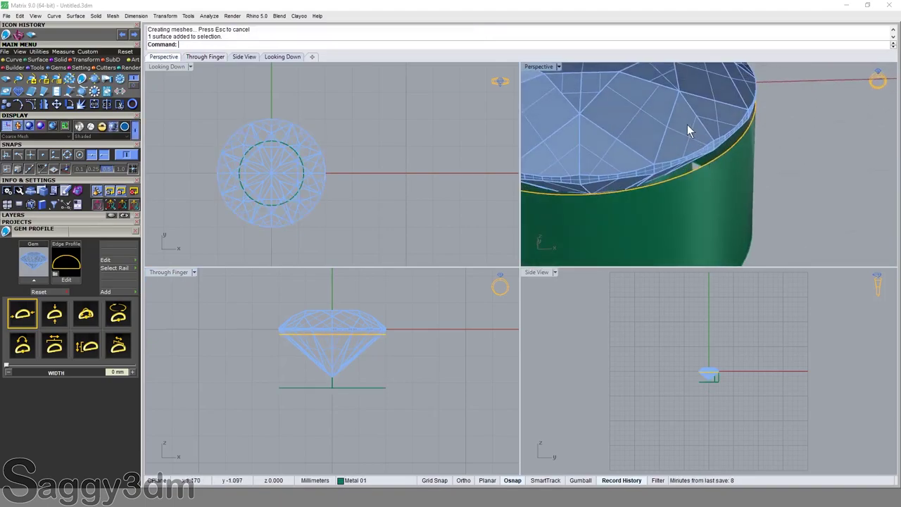
{"action": "left_click", "coordinate": [690, 130]}
{"action": "type", "text": "h"}
{"action": "key", "text": "Return"}
Step: Replace the two band surfaces with a capped solid tube extrusion (Solid=Yes)
{"action": "right_click_drag", "start_coordinate": [770, 132], "coordinate": [710, 130]}
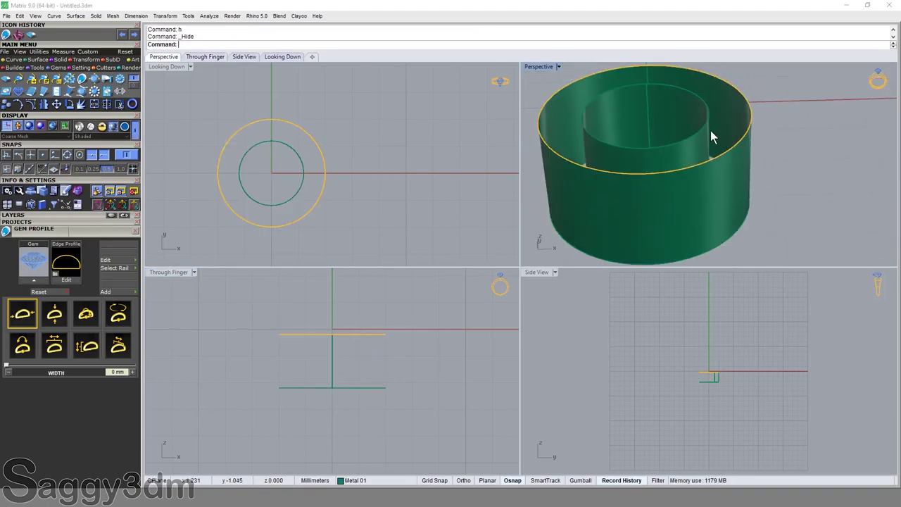
{"action": "left_click", "coordinate": [736, 159]}
{"action": "left_click", "coordinate": [737, 166]}
{"action": "key", "text": "Delete"}
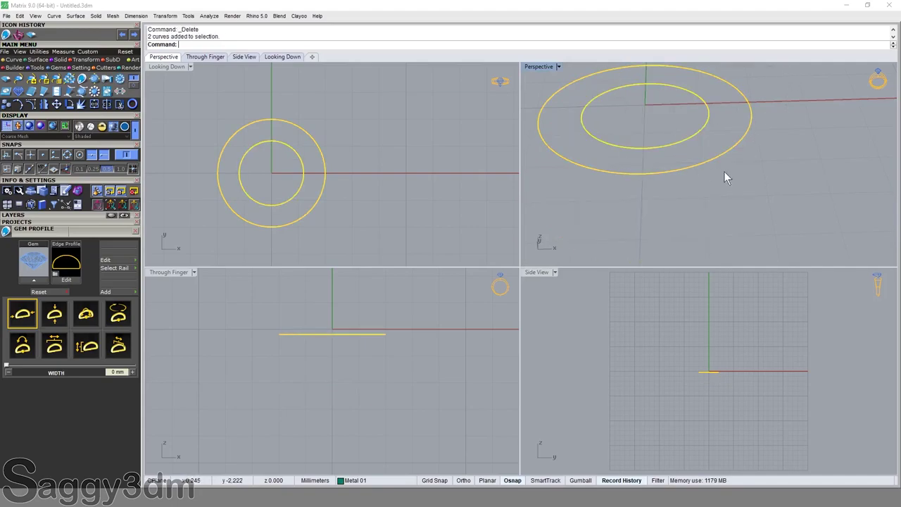
{"action": "right_click", "coordinate": [567, 94]}
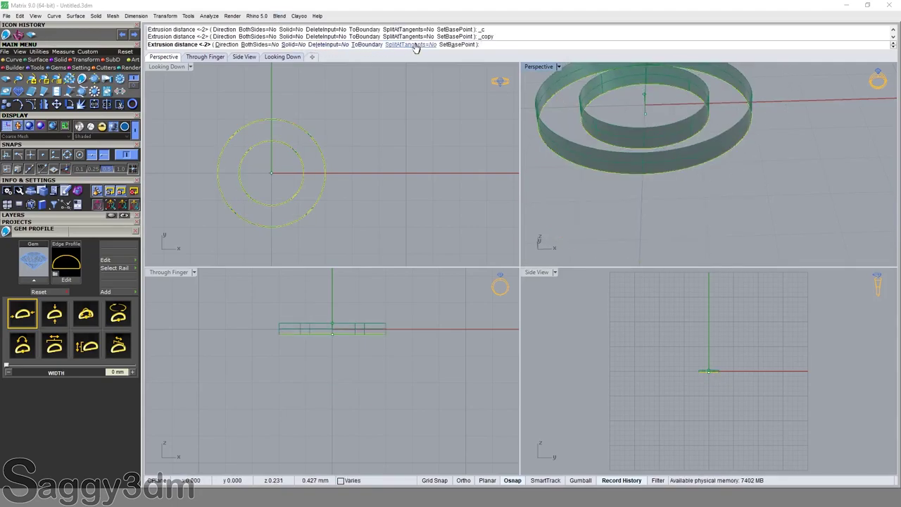
{"action": "left_click", "coordinate": [301, 44]}
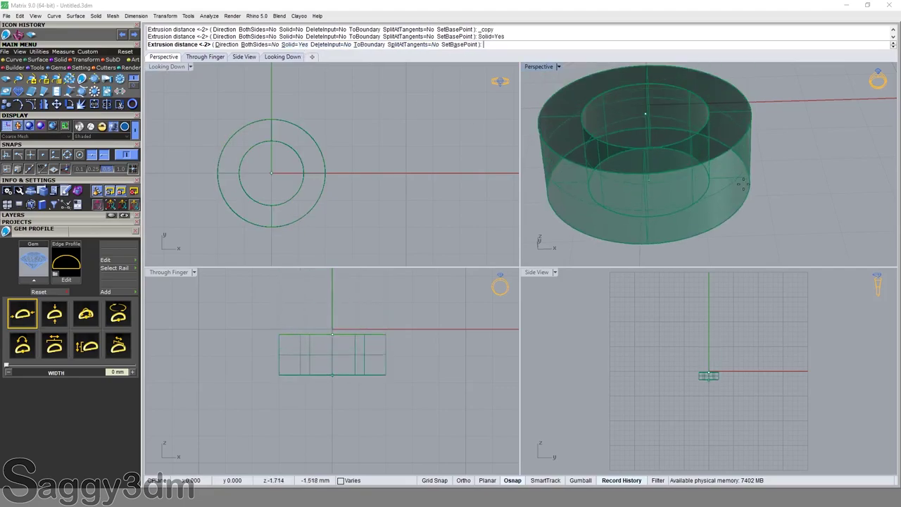
{"action": "right_click", "coordinate": [764, 185]}
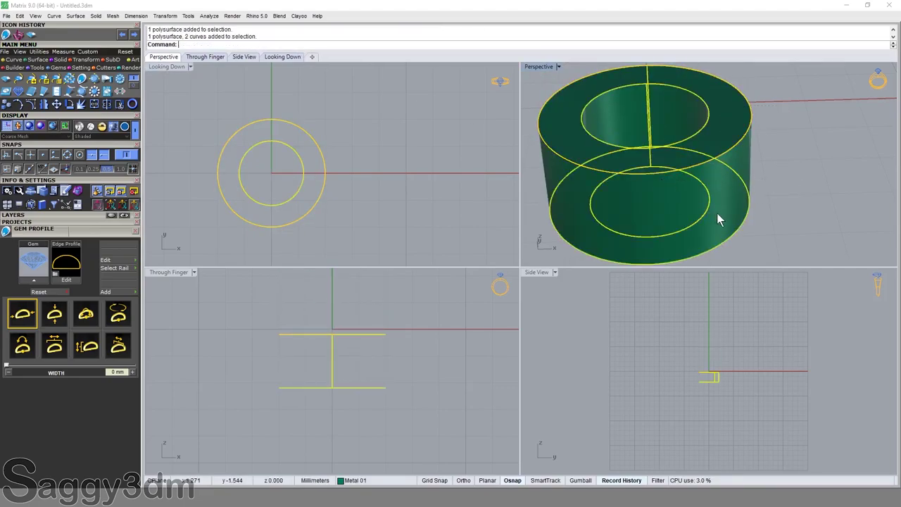
Step: Hide the two profile circles, leaving only the solid tube
{"action": "left_click", "coordinate": [717, 212], "text": "ctrl"}
{"action": "type", "text": "h"}
{"action": "key", "text": "Return"}
{"action": "left_click", "coordinate": [717, 209]}
{"action": "key", "text": "Escape"}
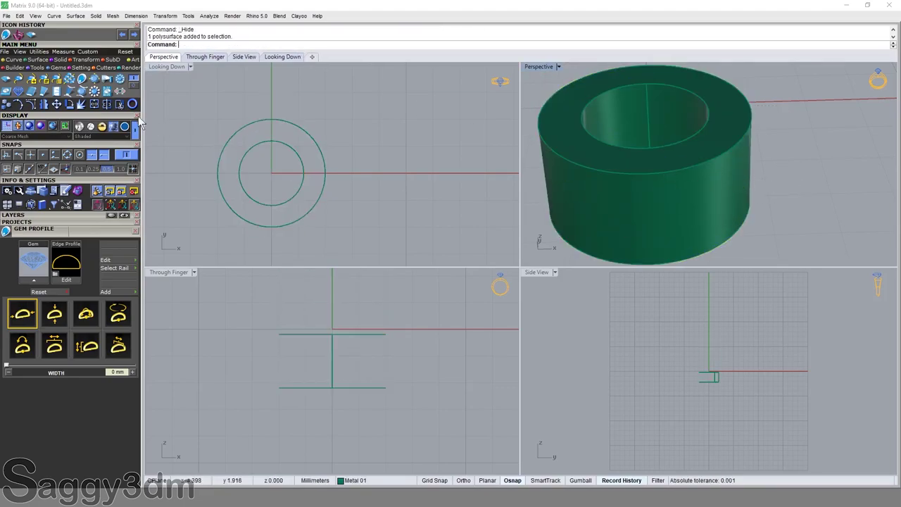
{"action": "left_click", "coordinate": [14, 59]}
Step: Draw a 0.8 circle centred on the outer circle's top quadrant
{"action": "left_click", "coordinate": [56, 78]}
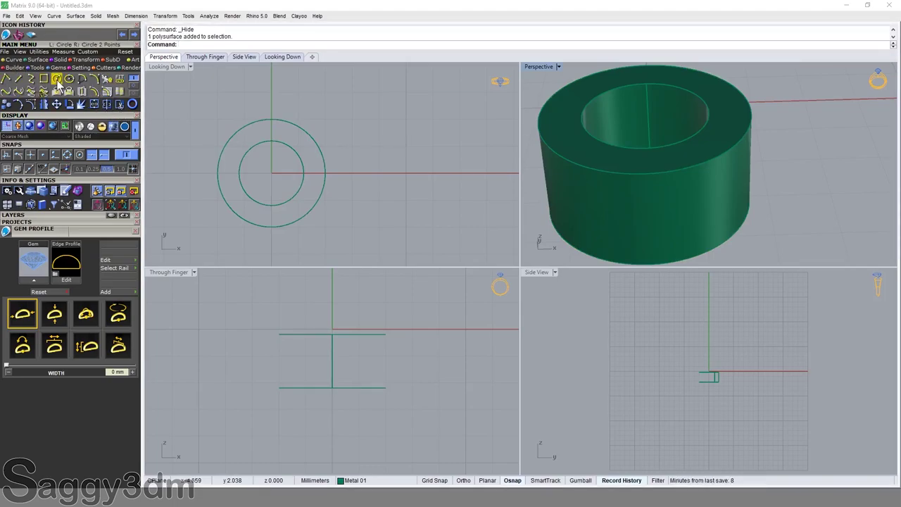
{"action": "scroll", "coordinate": [285, 116], "scroll_direction": "up", "scroll_amount": 1}
{"action": "left_click", "coordinate": [267, 119]}
{"action": "type", "text": "8"}
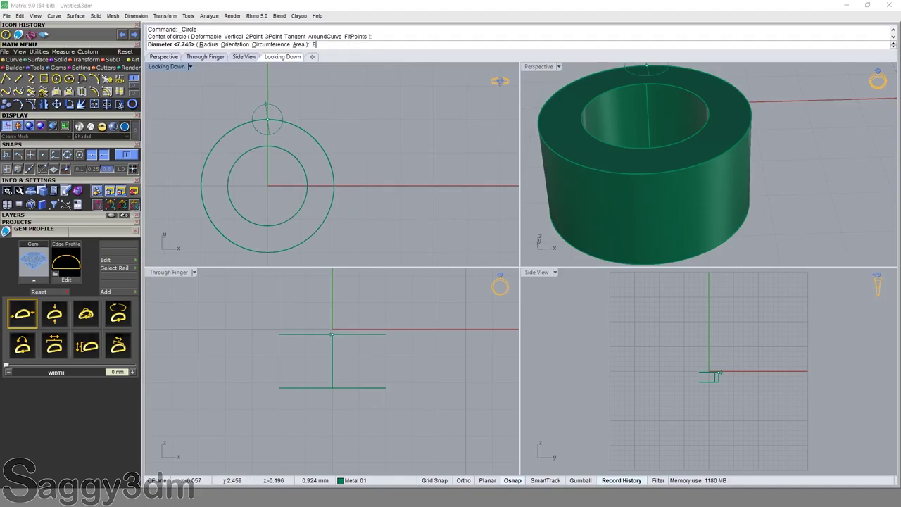
{"action": "key", "text": "Return"}
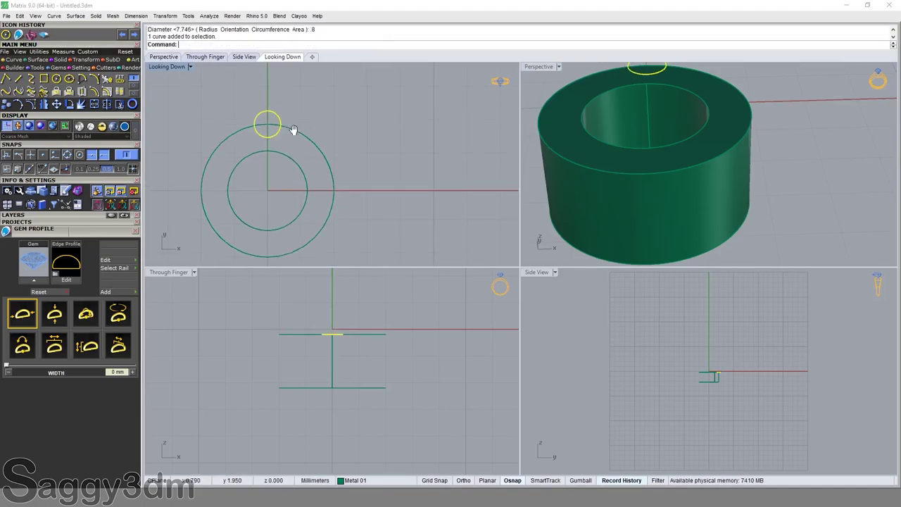
Step: Nudge the small circle upward with the Gumball
{"action": "scroll", "coordinate": [293, 129], "scroll_direction": "up", "scroll_amount": 3}
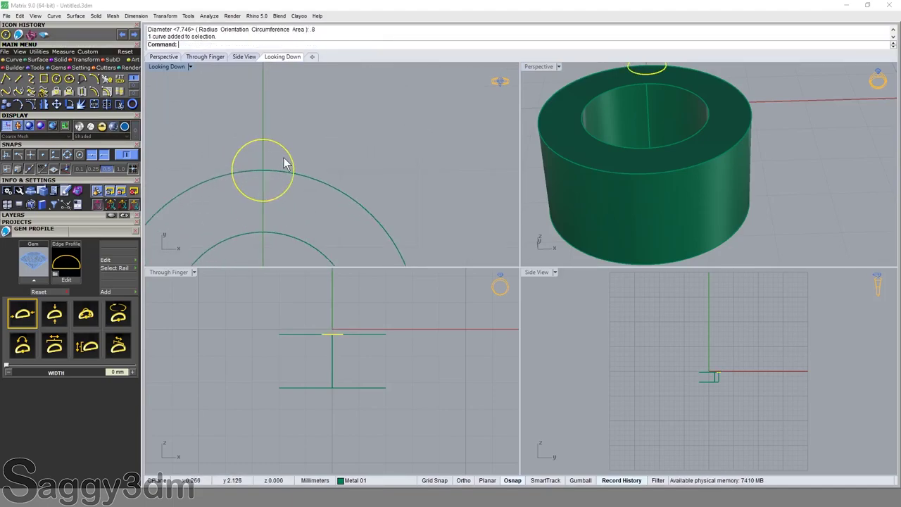
{"action": "left_click", "coordinate": [133, 204]}
{"action": "left_click_drag", "start_coordinate": [263, 140], "coordinate": [264, 125]}
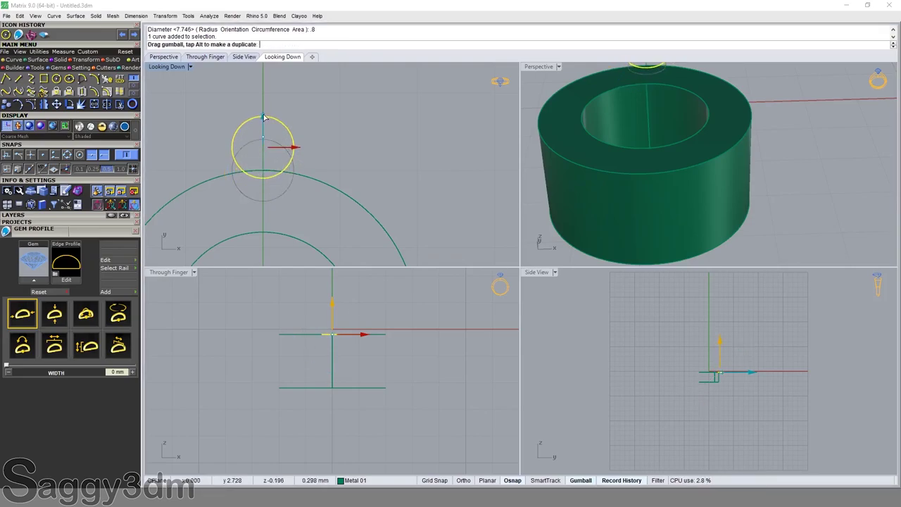
{"action": "scroll", "coordinate": [309, 141], "scroll_direction": "down", "scroll_amount": 2}
{"action": "scroll", "coordinate": [324, 147], "scroll_direction": "down", "scroll_amount": 2}
{"action": "type", "text": "car"}
Step: Polar-array the small circle into 3 copies around the origin
{"action": "key", "text": "Return"}
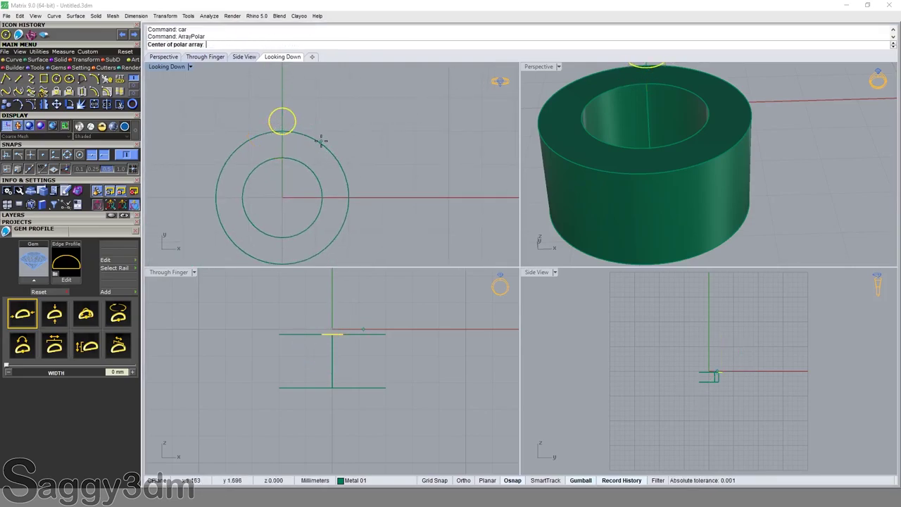
{"action": "type", "text": "0"}
{"action": "key", "text": "Return"}
{"action": "type", "text": "3"}
{"action": "key", "text": "Return"}
Step: Rotate the three small circles 180° about the origin
{"action": "key", "text": "Return"}
{"action": "key", "text": "Return"}
{"action": "scroll", "coordinate": [322, 147], "scroll_direction": "down", "scroll_amount": 2}
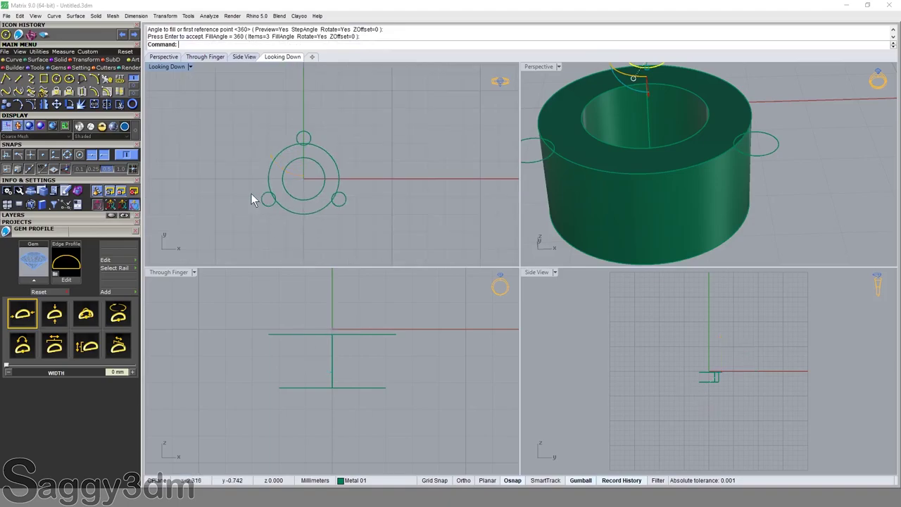
{"action": "left_click_drag", "start_coordinate": [247, 185], "coordinate": [392, 239]}
{"action": "left_click", "coordinate": [303, 136], "text": "shift"}
{"action": "type", "text": "rotate"}
{"action": "key", "text": "Return"}
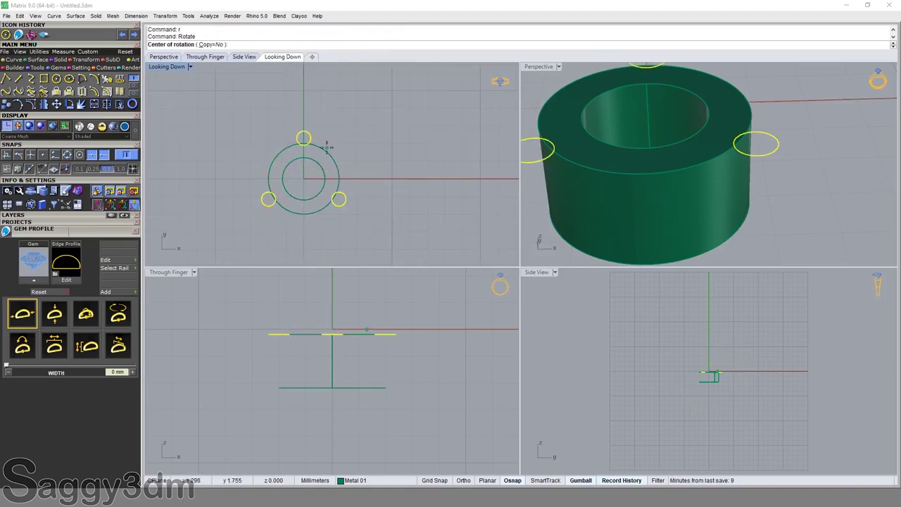
{"action": "type", "text": "0"}
{"action": "key", "text": "Return"}
{"action": "type", "text": "180"}
{"action": "key", "text": "Return"}
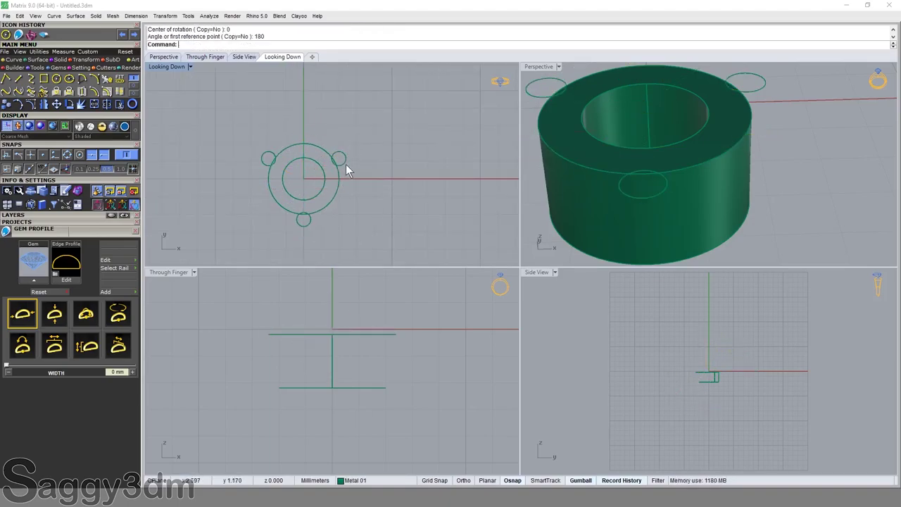
Step: Delete two of the copies, keeping one small circle at the upper right
{"action": "scroll", "coordinate": [342, 164], "scroll_direction": "up", "scroll_amount": 2}
{"action": "left_click", "coordinate": [347, 156]}
{"action": "left_click_drag", "start_coordinate": [212, 115], "coordinate": [299, 259]}
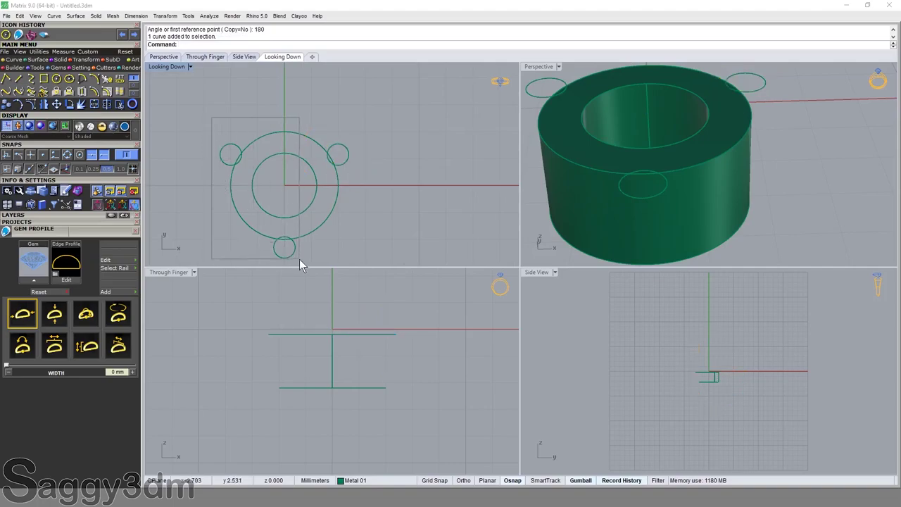
{"action": "key", "text": "Delete"}
Step: Polar-array the remaining small circle into 3 copies about the origin
{"action": "left_click", "coordinate": [348, 157]}
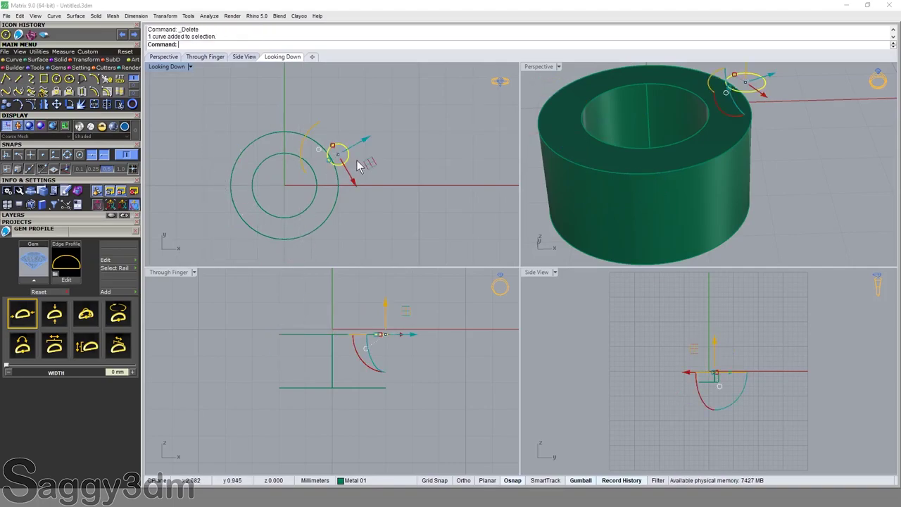
{"action": "type", "text": "car"}
{"action": "key", "text": "Return"}
{"action": "type", "text": "0"}
{"action": "key", "text": "Return"}
{"action": "key", "text": "Return"}
{"action": "key", "text": "Return"}
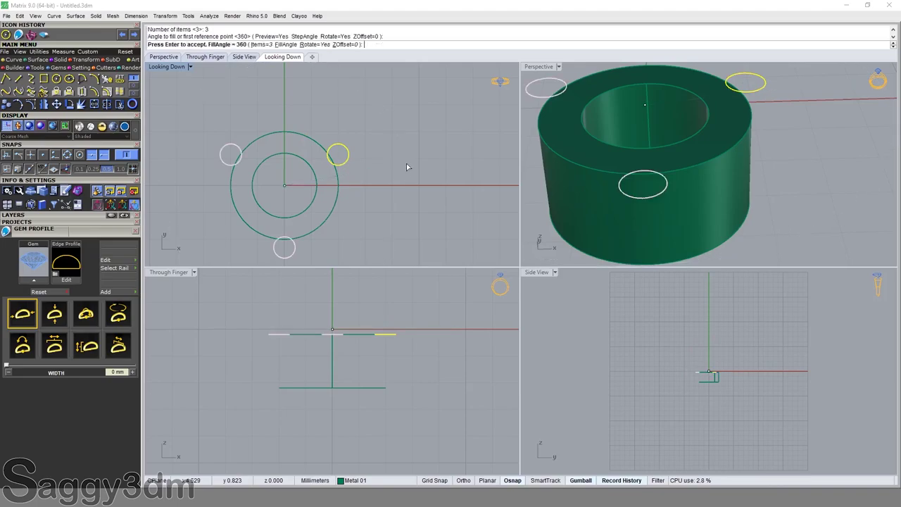
{"action": "key", "text": "Return"}
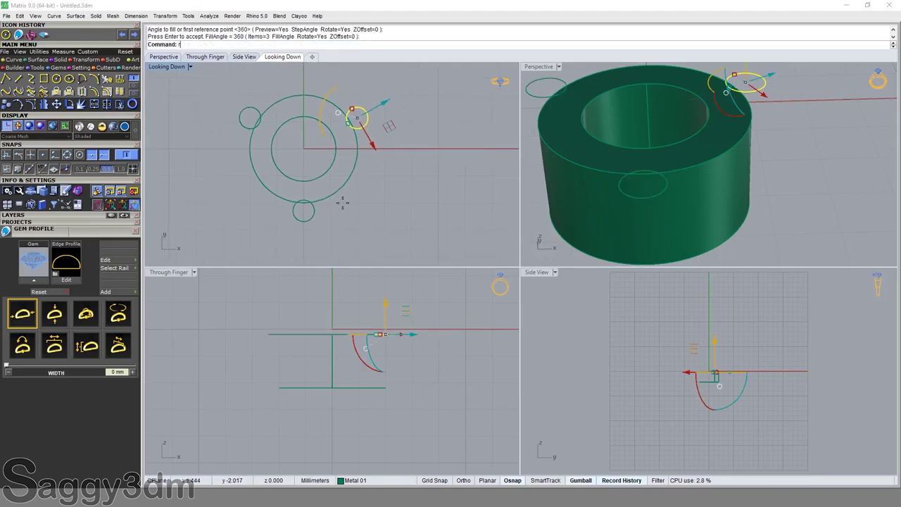
Step: Rotate the circle about the origin down to the bottom of the ring
{"action": "type", "text": "rotate"}
{"action": "key", "text": "Return"}
{"action": "type", "text": "0"}
{"action": "key", "text": "Return"}
{"action": "scroll", "coordinate": [373, 119], "scroll_direction": "up", "scroll_amount": 3}
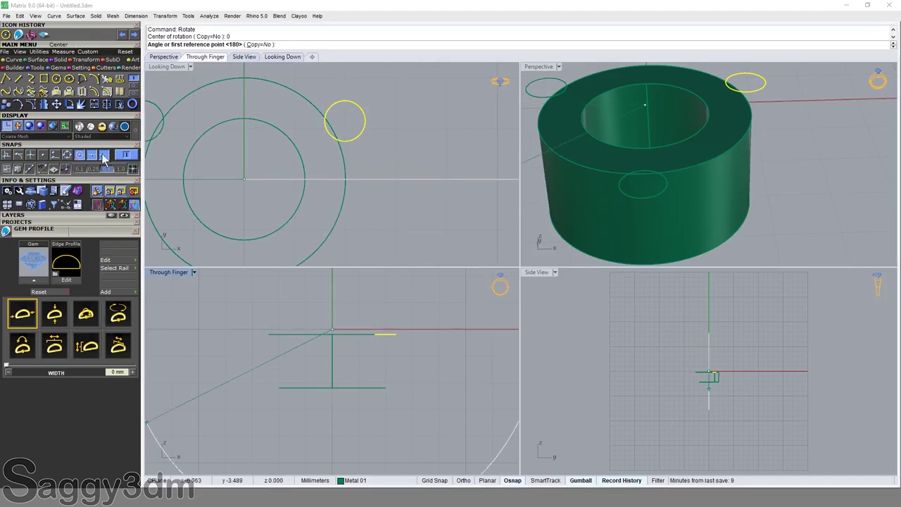
{"action": "left_click", "coordinate": [352, 133]}
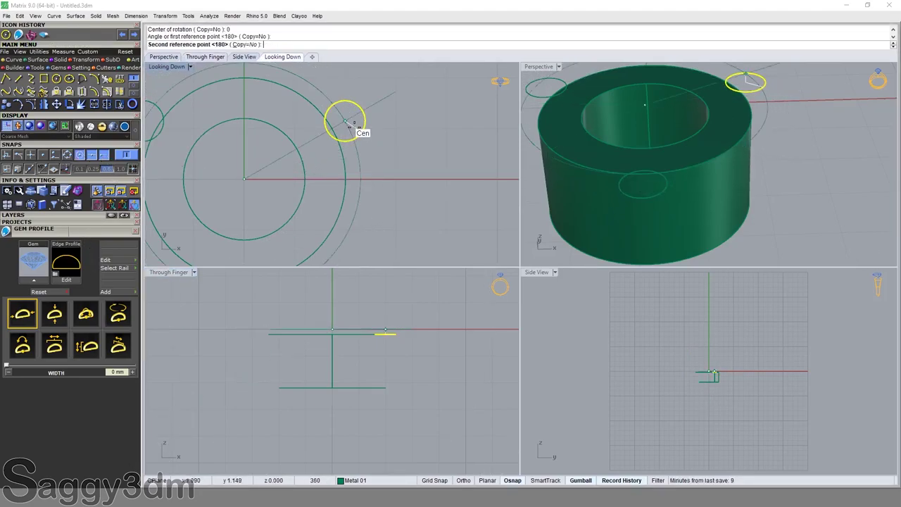
{"action": "scroll", "coordinate": [370, 173], "scroll_direction": "down", "scroll_amount": 2}
{"action": "left_click", "coordinate": [343, 259]}
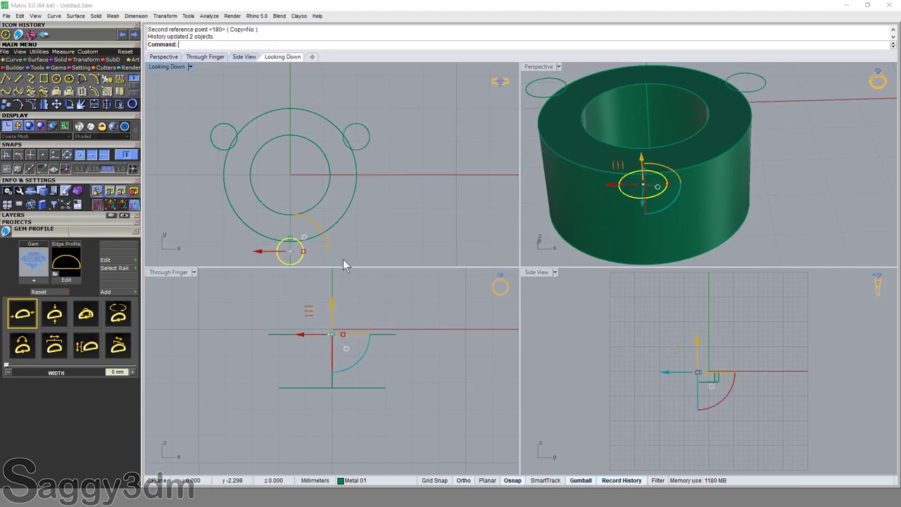
Step: Scale the small circle by 0.5 from its centre
{"action": "left_click", "coordinate": [363, 249]}
{"action": "scroll", "coordinate": [380, 226], "scroll_direction": "up", "scroll_amount": 2}
{"action": "scroll", "coordinate": [359, 215], "scroll_direction": "up", "scroll_amount": 3}
{"action": "left_click", "coordinate": [331, 218]}
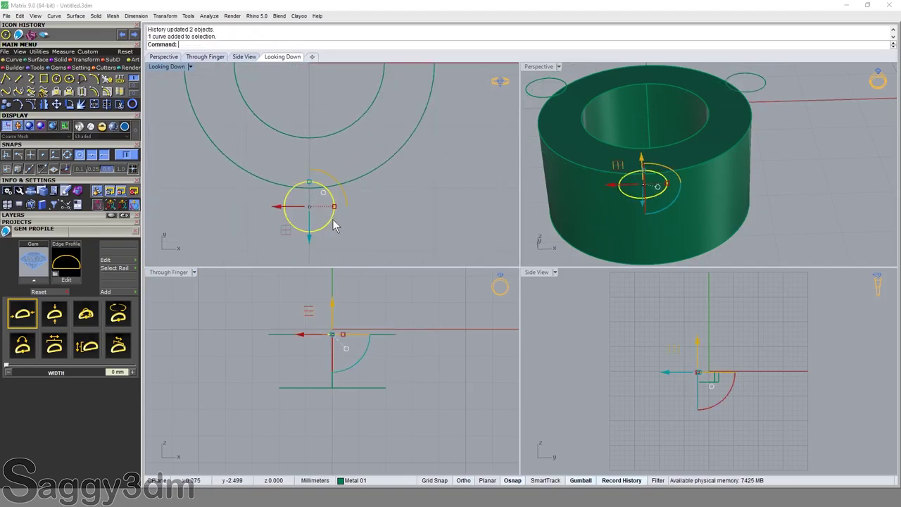
{"action": "type", "text": "S"}
{"action": "key", "text": "Return"}
{"action": "left_click", "coordinate": [309, 206]}
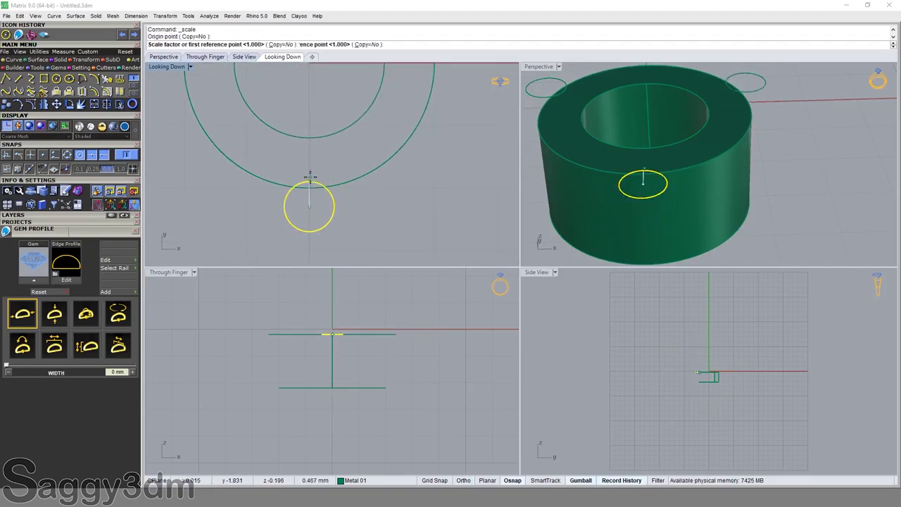
{"action": "left_click", "coordinate": [333, 208]}
{"action": "type", "text": ".5"}
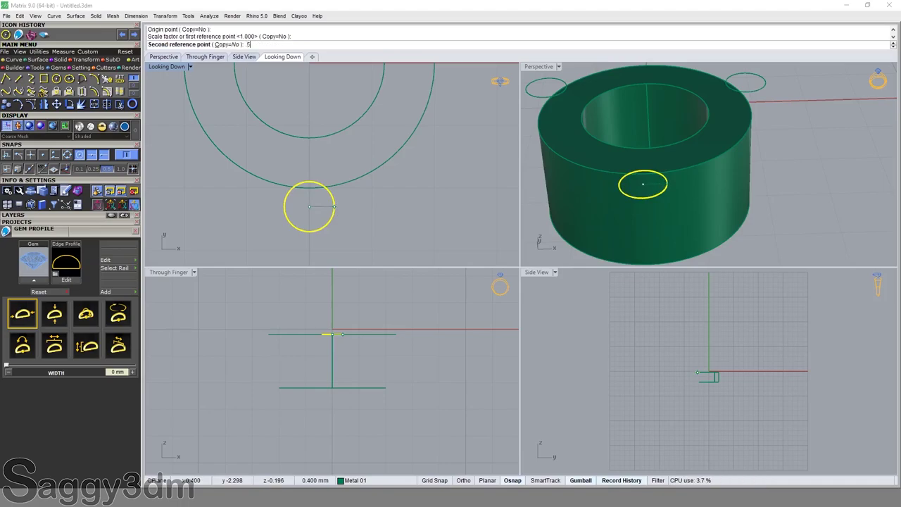
{"action": "key", "text": "Return"}
{"action": "left_click", "coordinate": [332, 217]}
Step: Move the scaled circle onto the ring's outer edge and select it with the two upper circles
{"action": "scroll", "coordinate": [332, 217], "scroll_direction": "down", "scroll_amount": 3}
{"action": "left_click", "coordinate": [328, 220]}
{"action": "scroll", "coordinate": [322, 209], "scroll_direction": "up", "scroll_amount": 3}
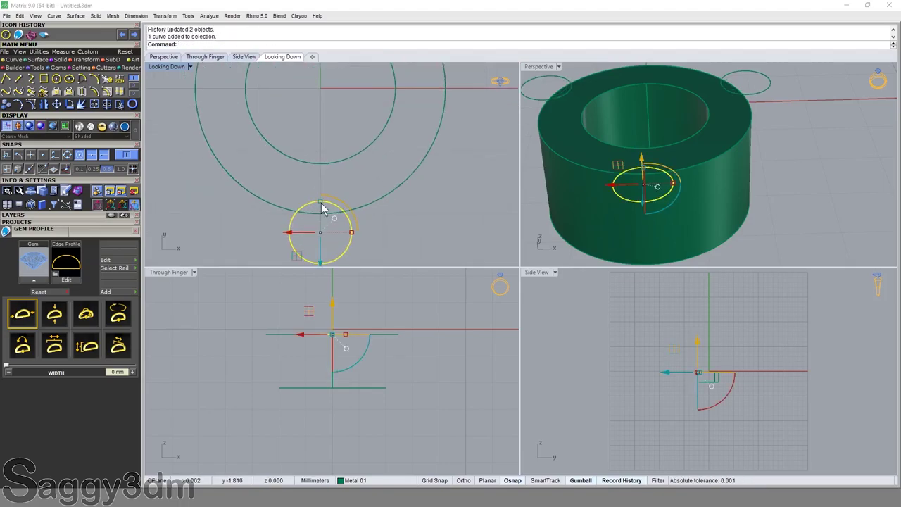
{"action": "scroll", "coordinate": [325, 195], "scroll_direction": "up", "scroll_amount": 1}
{"action": "scroll", "coordinate": [329, 193], "scroll_direction": "up", "scroll_amount": 1}
{"action": "left_click_drag", "start_coordinate": [332, 205], "coordinate": [330, 203]}
{"action": "scroll", "coordinate": [613, 203], "scroll_direction": "down", "scroll_amount": 4}
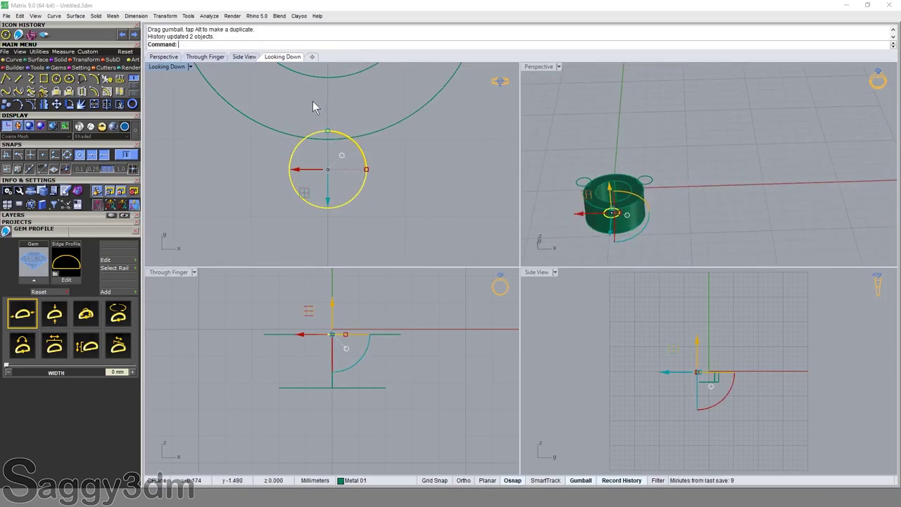
{"action": "scroll", "coordinate": [314, 107], "scroll_direction": "down", "scroll_amount": 5}
{"action": "left_click_drag", "start_coordinate": [232, 94], "coordinate": [407, 148]}
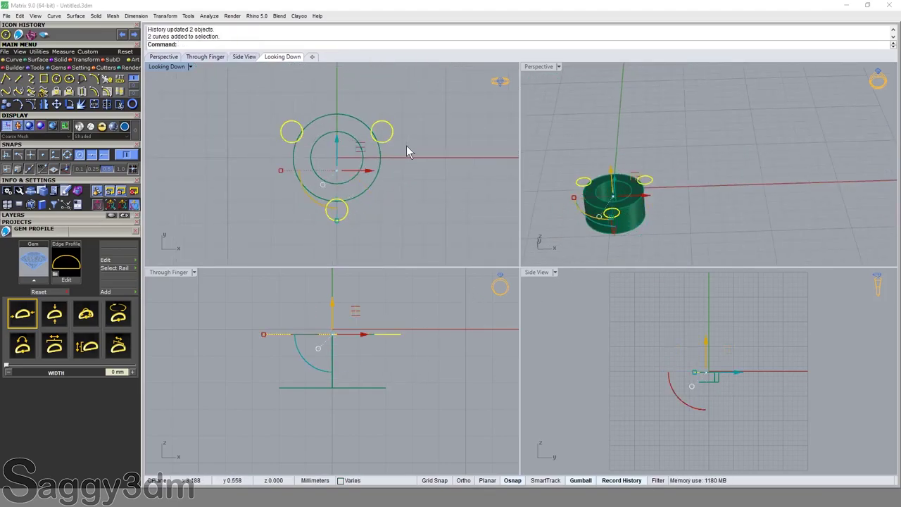
{"action": "type", "text": "e"}
Step: Extrude the three prong circles into tall solid cylinders
{"action": "key", "text": "Return"}
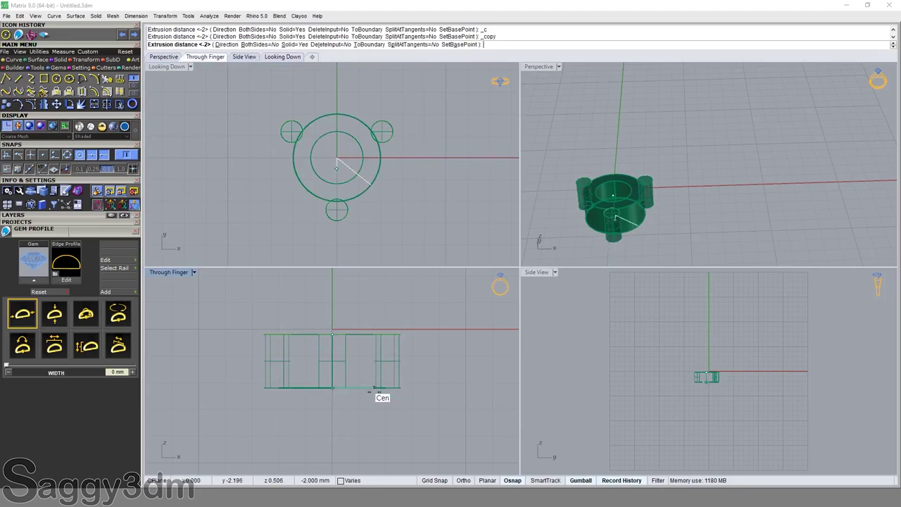
{"action": "left_click", "coordinate": [370, 392]}
{"action": "scroll", "coordinate": [651, 186], "scroll_direction": "up", "scroll_amount": 2}
{"action": "scroll", "coordinate": [651, 187], "scroll_direction": "up", "scroll_amount": 3}
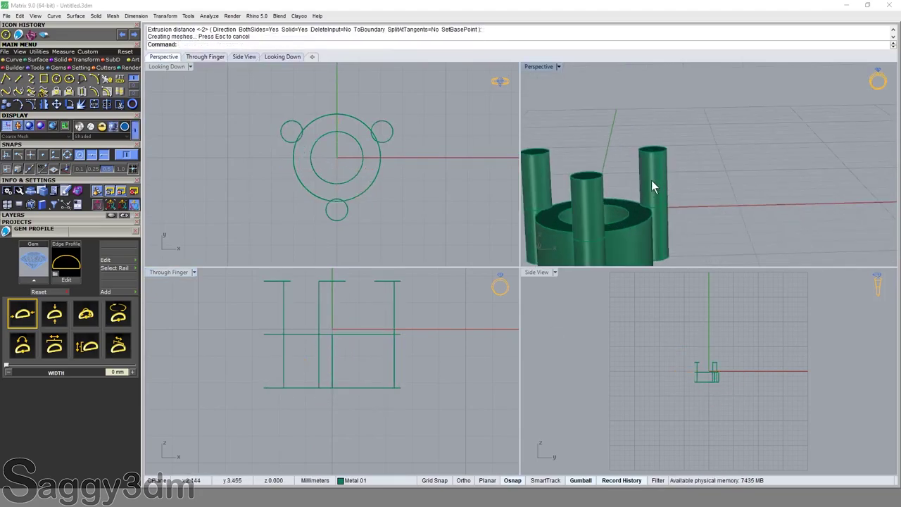
{"action": "scroll", "coordinate": [635, 183], "scroll_direction": "down", "scroll_amount": 2}
Step: Switch the Through Finger view to Shaded display
{"action": "left_click", "coordinate": [384, 340]}
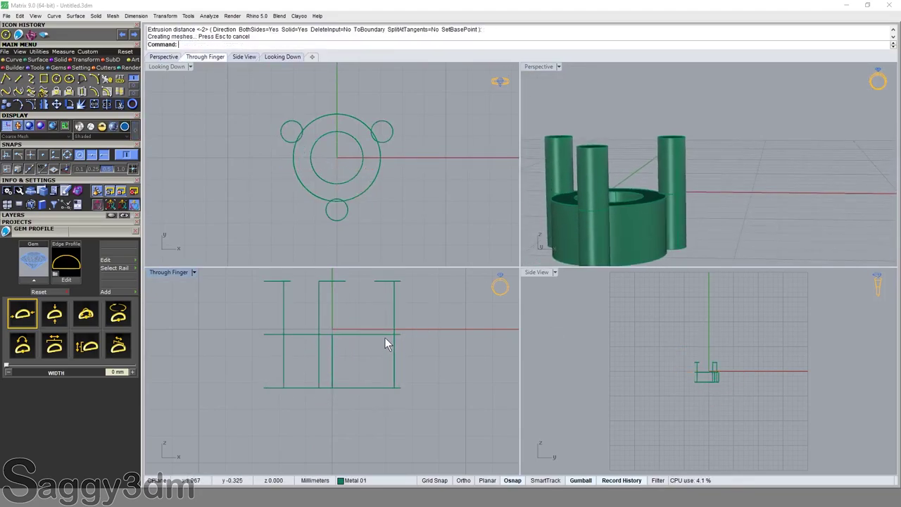
{"action": "right_click", "coordinate": [384, 337]}
{"action": "left_click", "coordinate": [193, 271]}
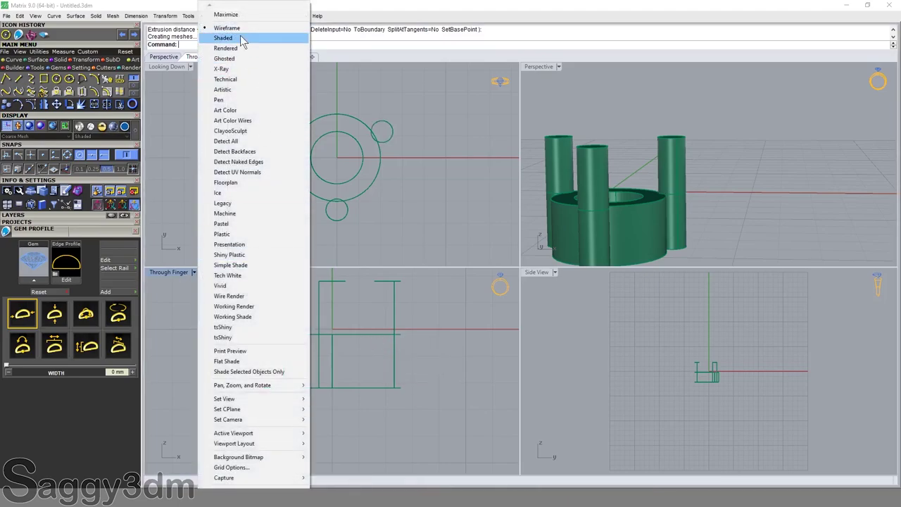
{"action": "left_click", "coordinate": [240, 39]}
{"action": "scroll", "coordinate": [431, 347], "scroll_direction": "up", "scroll_amount": 2}
{"action": "scroll", "coordinate": [422, 345], "scroll_direction": "down", "scroll_amount": 2}
{"action": "scroll", "coordinate": [395, 348], "scroll_direction": "up", "scroll_amount": 5}
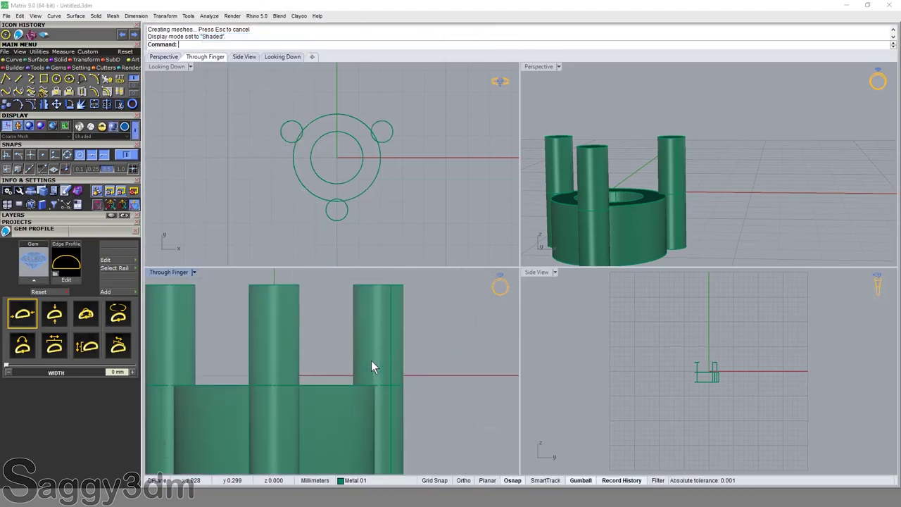
{"action": "scroll", "coordinate": [371, 360], "scroll_direction": "down", "scroll_amount": 3}
Step: Select and deselect the prong cylinders and ring base to inspect them
{"action": "left_click_drag", "start_coordinate": [435, 317], "coordinate": [297, 316]}
{"action": "scroll", "coordinate": [457, 359], "scroll_direction": "up", "scroll_amount": 1}
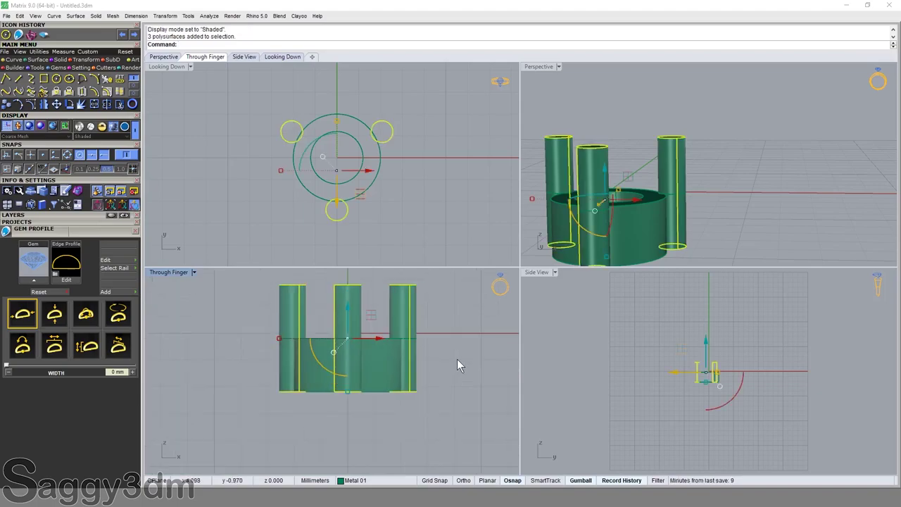
{"action": "left_click", "coordinate": [457, 359]}
{"action": "left_click", "coordinate": [384, 366]}
{"action": "left_click", "coordinate": [448, 348]}
{"action": "left_click", "coordinate": [373, 375]}
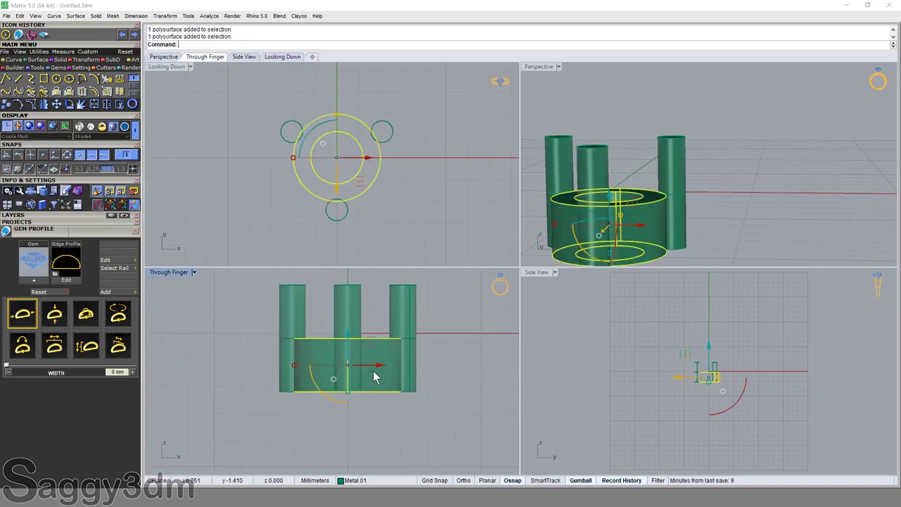
{"action": "left_click", "coordinate": [457, 380]}
{"action": "left_click", "coordinate": [393, 343]}
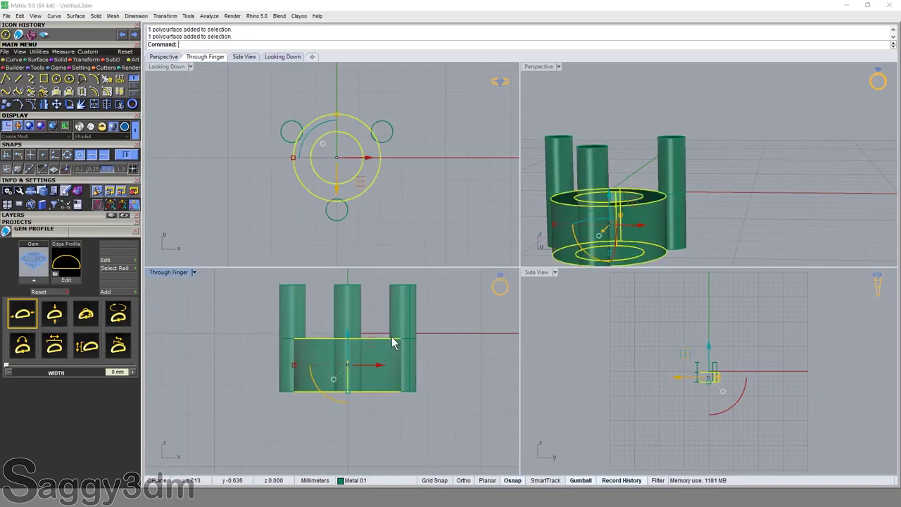
{"action": "left_click", "coordinate": [453, 345]}
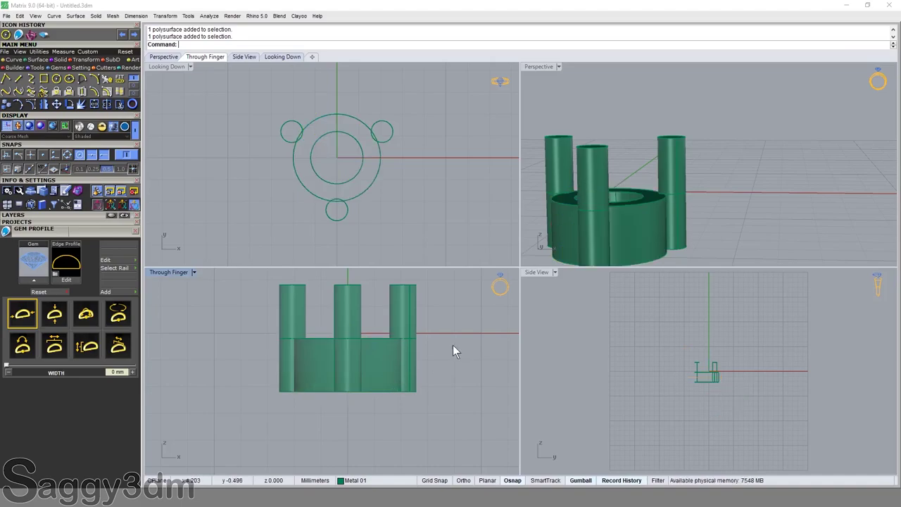
{"action": "scroll", "coordinate": [406, 132], "scroll_direction": "down", "scroll_amount": 3}
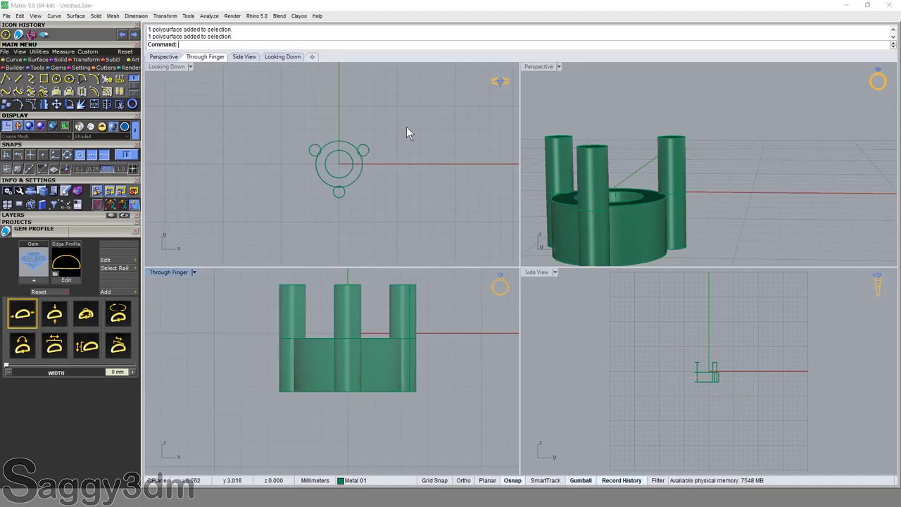
Step: Maximize the Looking Down view and bring up Windows Calculator
{"action": "double_click", "coordinate": [162, 66]}
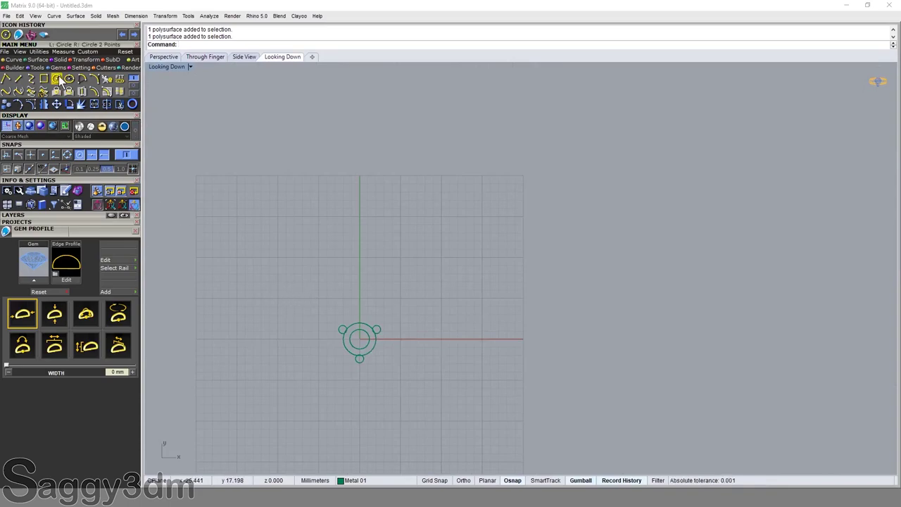
{"action": "key", "text": "super+r"}
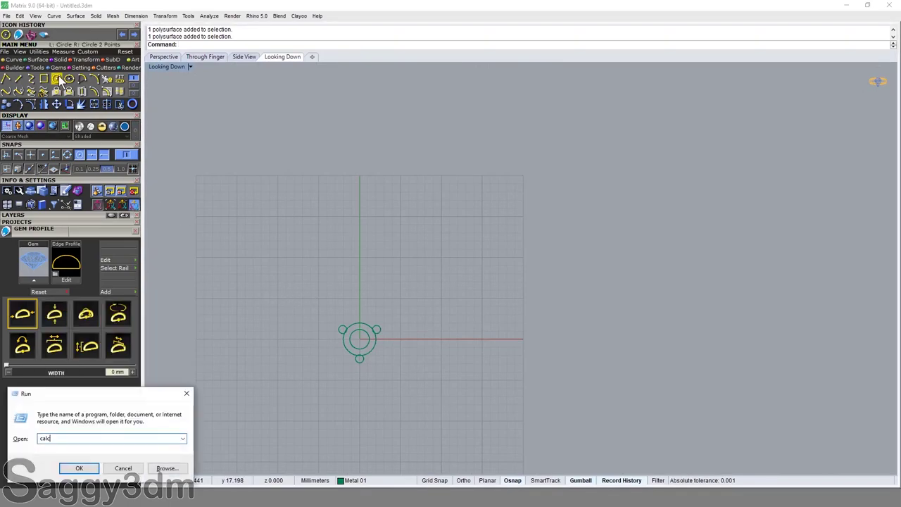
{"action": "key", "text": "Escape"}
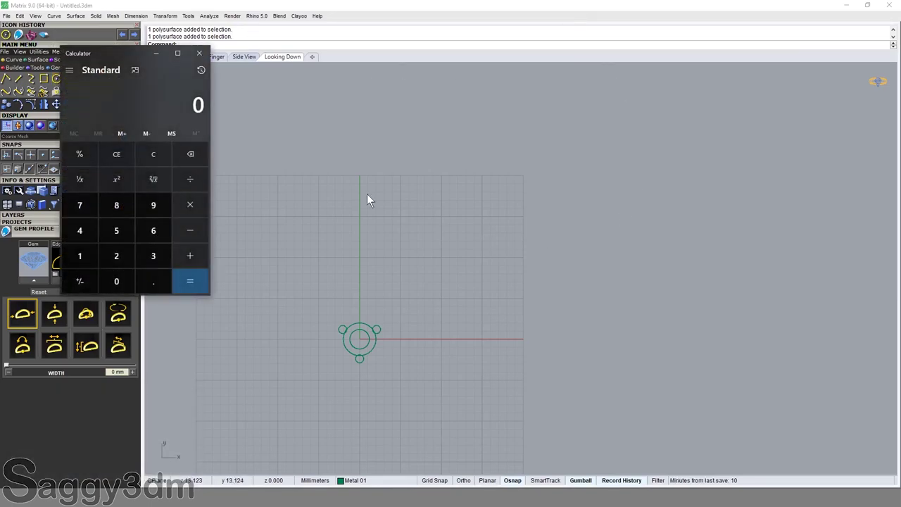
{"action": "left_click_drag", "start_coordinate": [112, 53], "coordinate": [502, 109]}
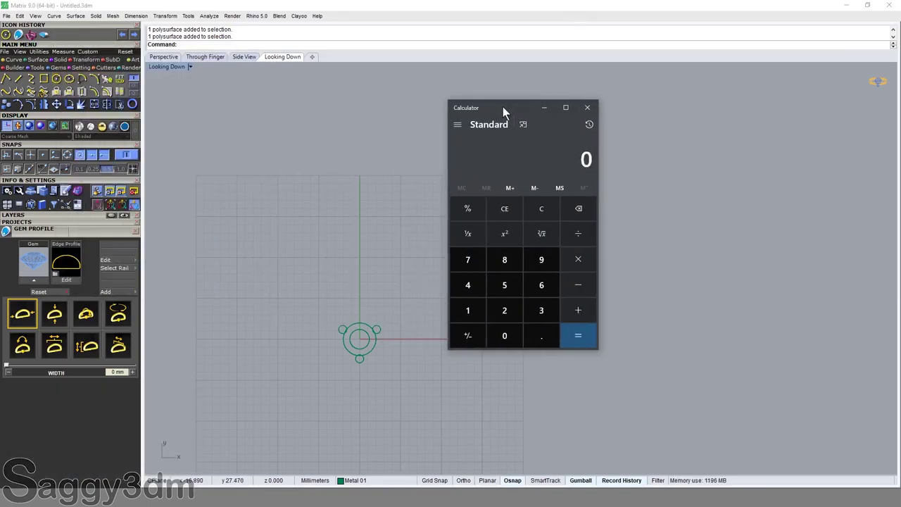
{"action": "type", "text": "25.4"}
{"action": "type", "text": "*"}
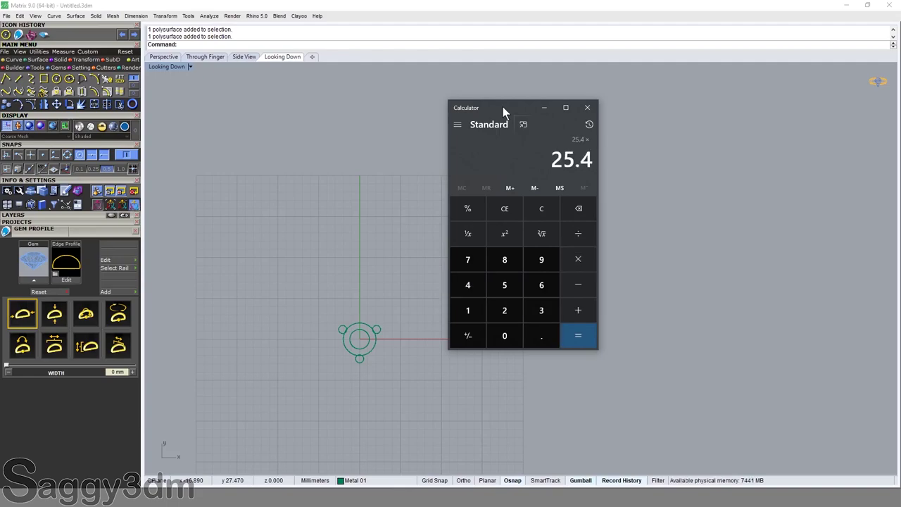
{"action": "type", "text": "18"}
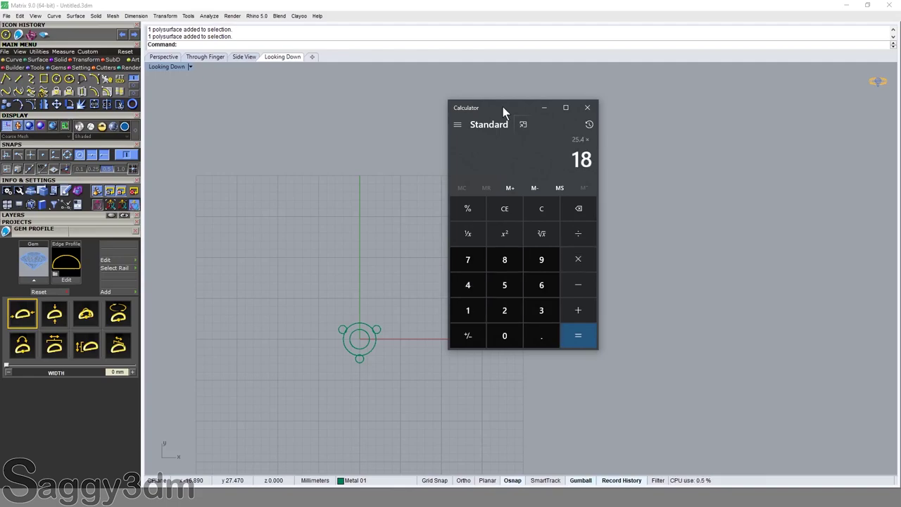
{"action": "key", "text": "Return"}
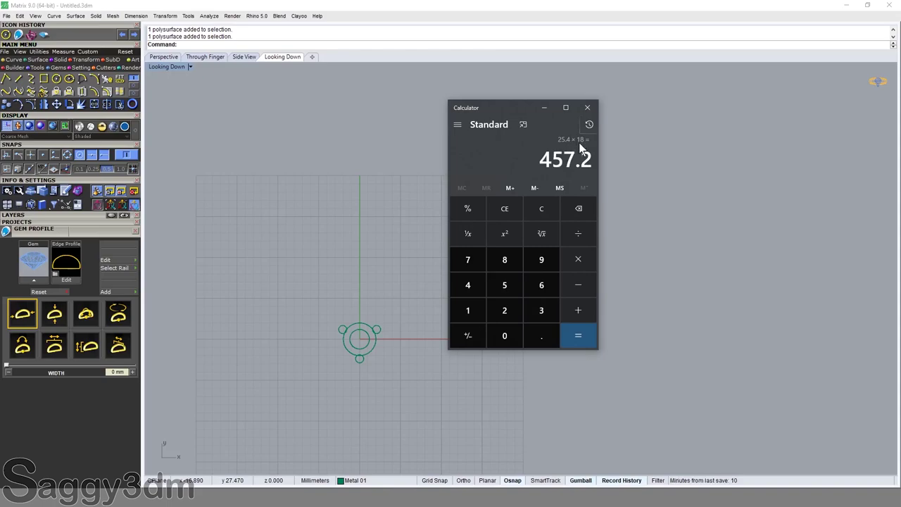
{"action": "left_click_drag", "start_coordinate": [550, 160], "coordinate": [592, 157]}
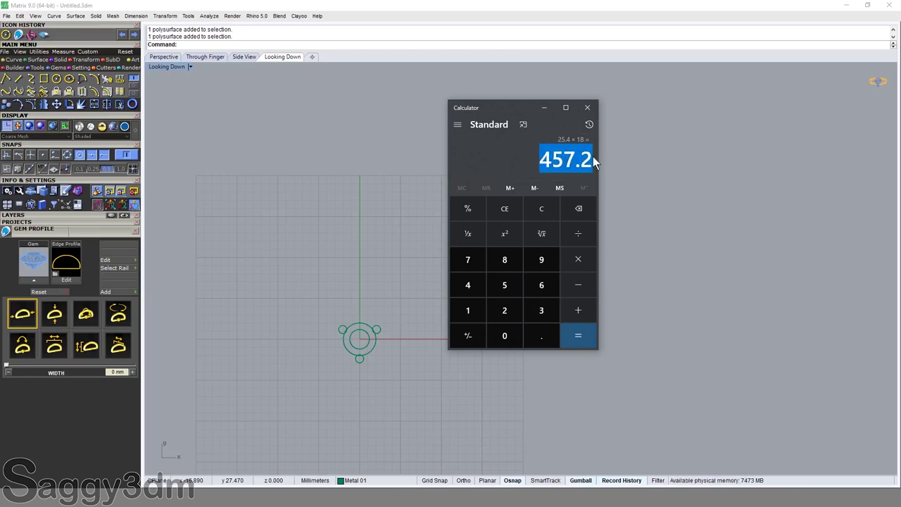
{"action": "left_click", "coordinate": [587, 108]}
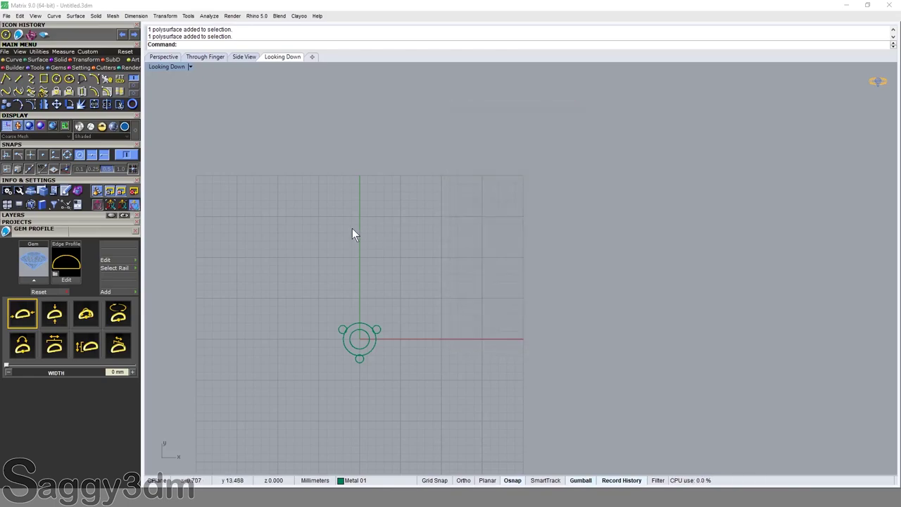
Step: Draw a circle centred at the origin with a 457 mm circumference
{"action": "left_click", "coordinate": [56, 79]}
{"action": "type", "text": "0"}
{"action": "key", "text": "Return"}
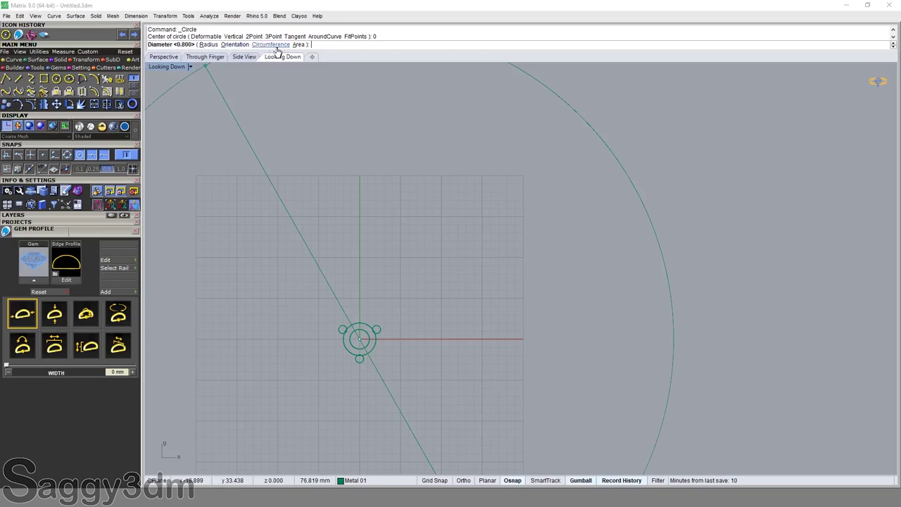
{"action": "left_click", "coordinate": [260, 45]}
{"action": "type", "text": "457"}
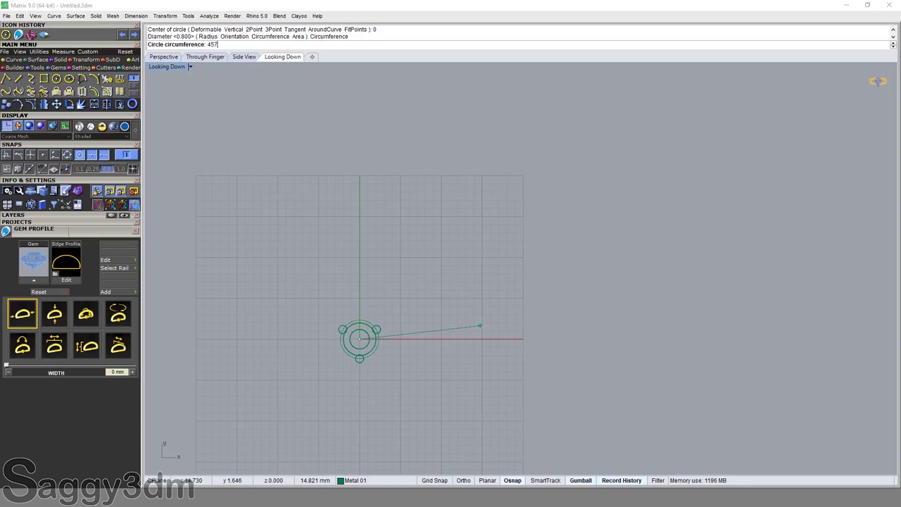
{"action": "key", "text": "Return"}
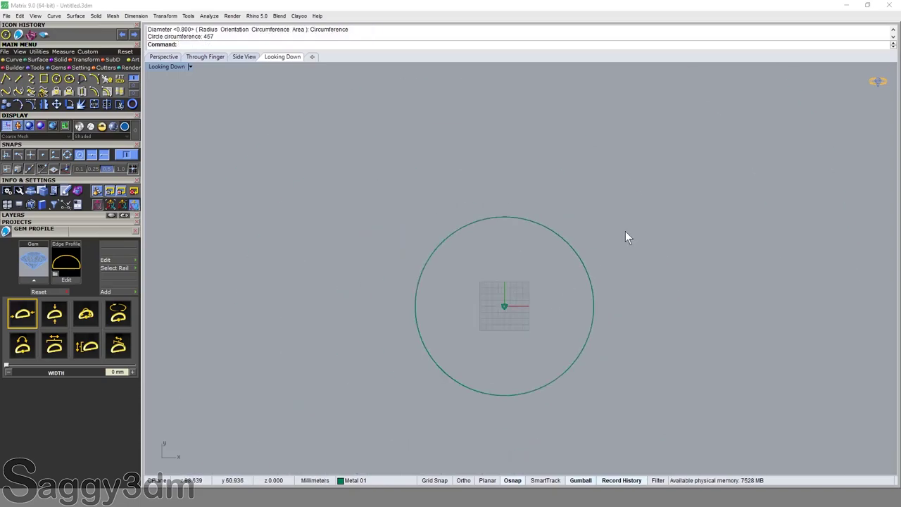
Step: Measure the circle at 457.000 mm with Length, then hide it
{"action": "scroll", "coordinate": [540, 377], "scroll_direction": "up", "scroll_amount": 3}
{"action": "type", "text": "Length"}
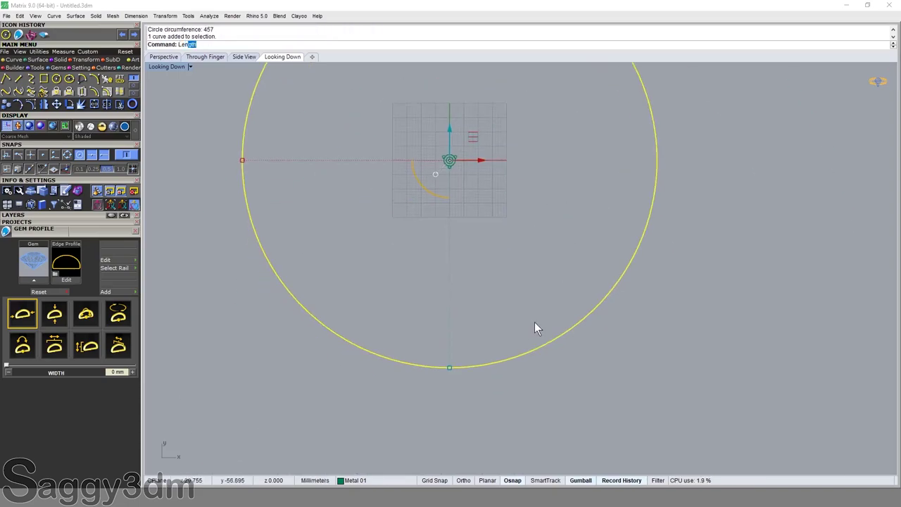
{"action": "key", "text": "Return"}
{"action": "left_click", "coordinate": [517, 322]}
{"action": "left_click", "coordinate": [461, 368]}
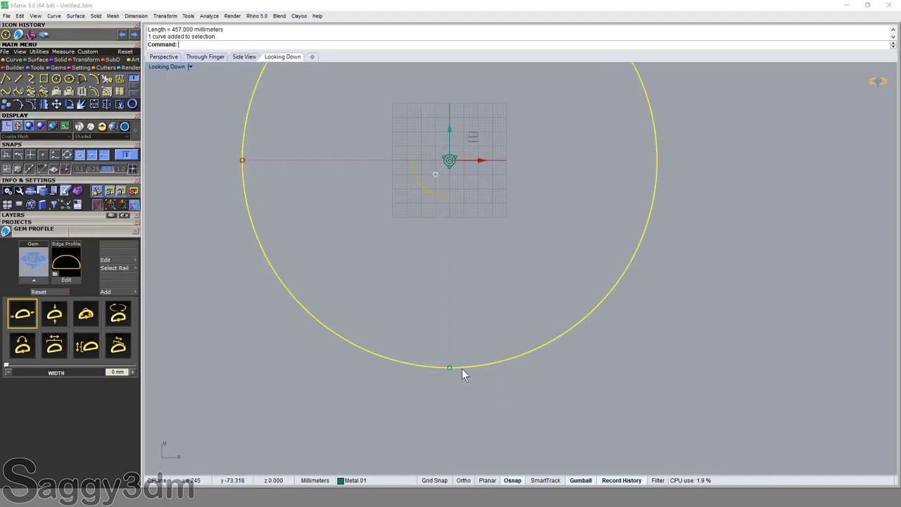
{"action": "type", "text": "h"}
{"action": "key", "text": "Return"}
{"action": "scroll", "coordinate": [557, 189], "scroll_direction": "down", "scroll_amount": 1}
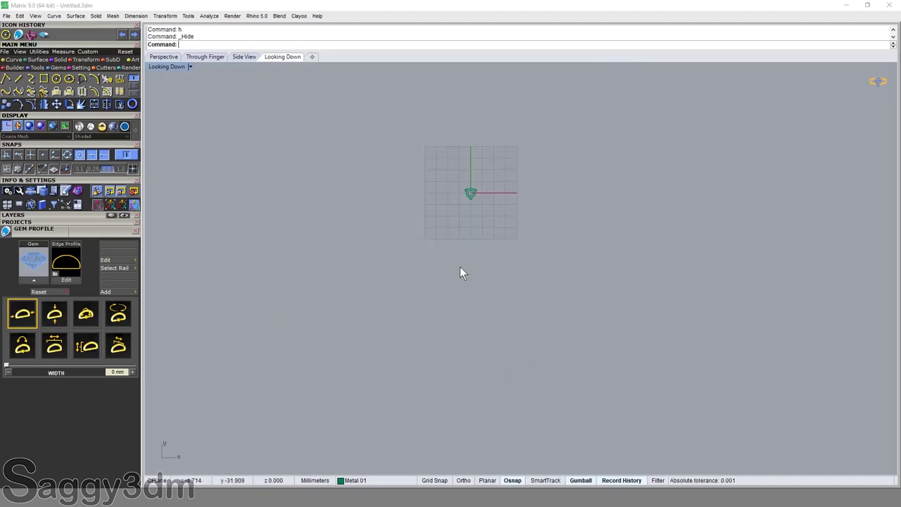
{"action": "scroll", "coordinate": [466, 221], "scroll_direction": "up", "scroll_amount": 2}
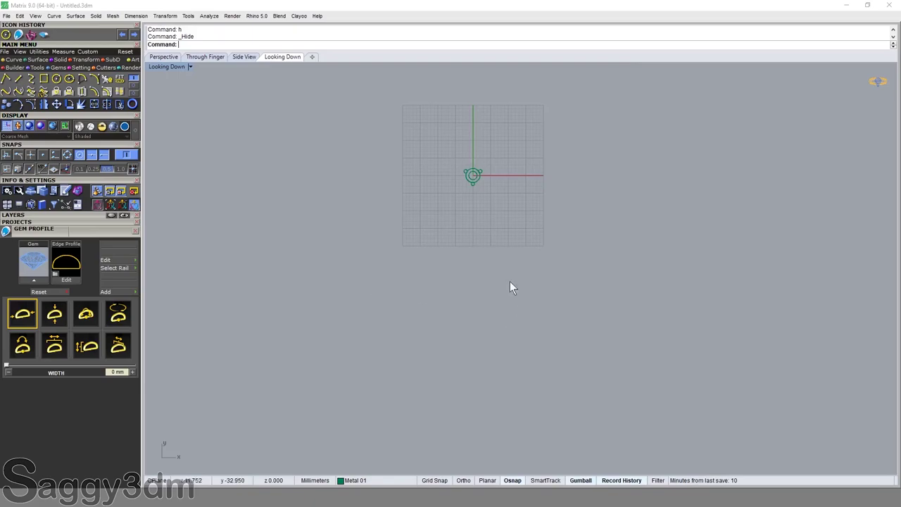
{"action": "left_click", "coordinate": [19, 78]}
Step: Draw a 457 mm line right from the origin and verify its length
{"action": "scroll", "coordinate": [483, 187], "scroll_direction": "up", "scroll_amount": 3}
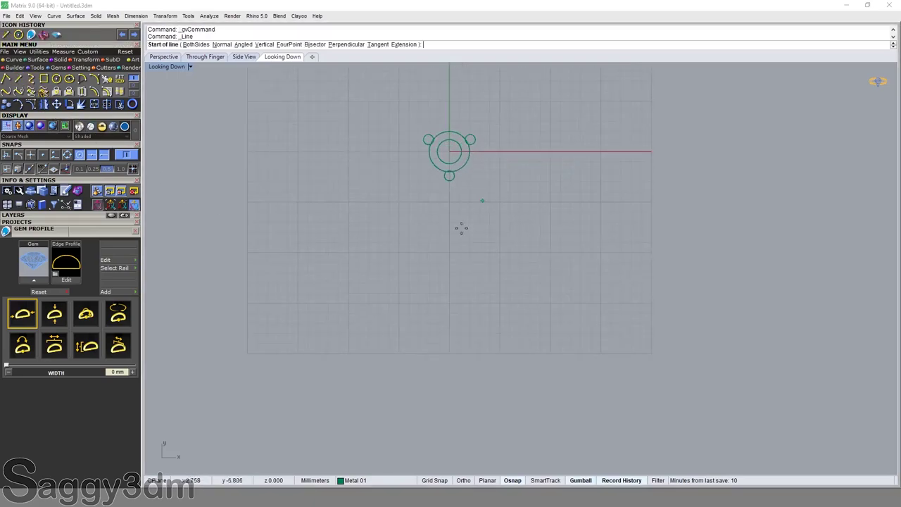
{"action": "scroll", "coordinate": [460, 227], "scroll_direction": "up", "scroll_amount": 2}
{"action": "type", "text": "0"}
{"action": "key", "text": "Return"}
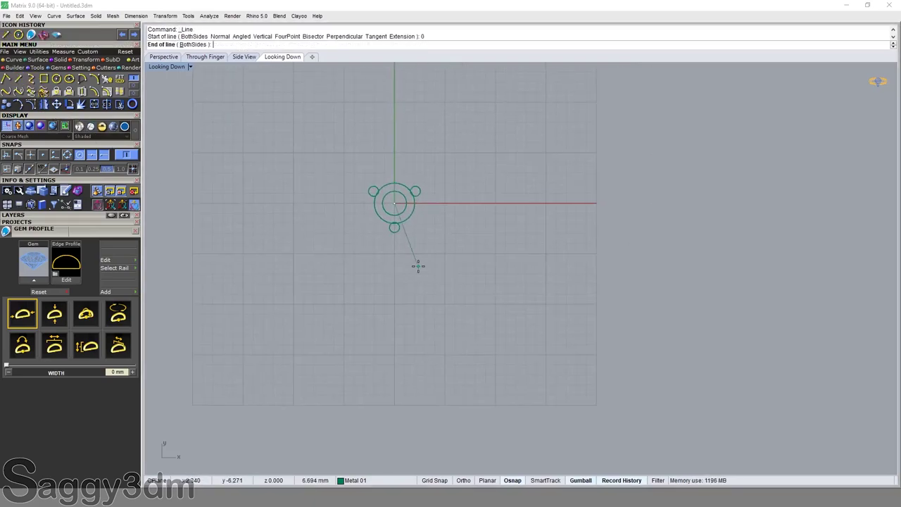
{"action": "type", "text": "457"}
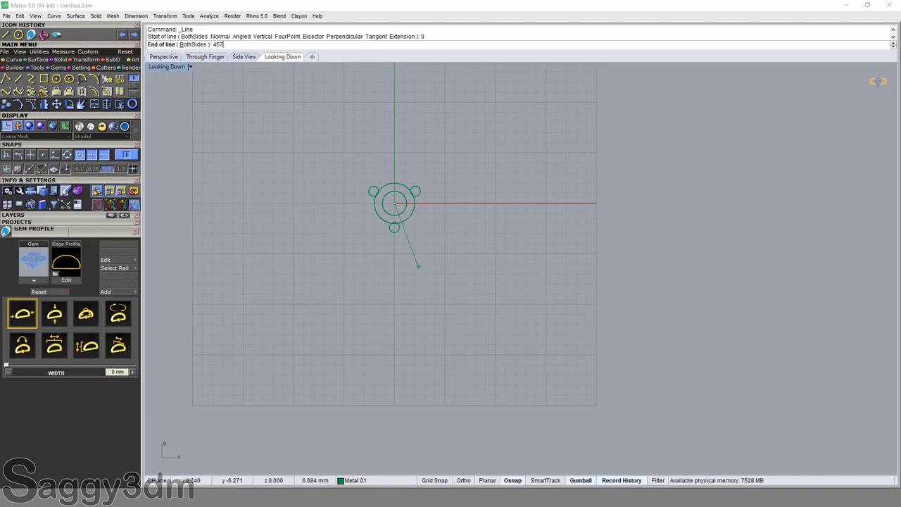
{"action": "key", "text": "Return"}
{"action": "left_click", "coordinate": [551, 234]}
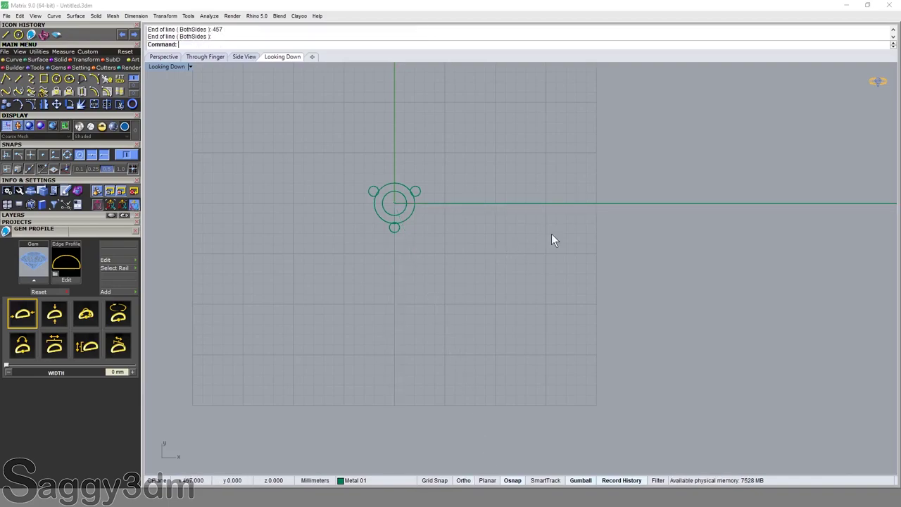
{"action": "type", "text": "Le"}
{"action": "key", "text": "Return"}
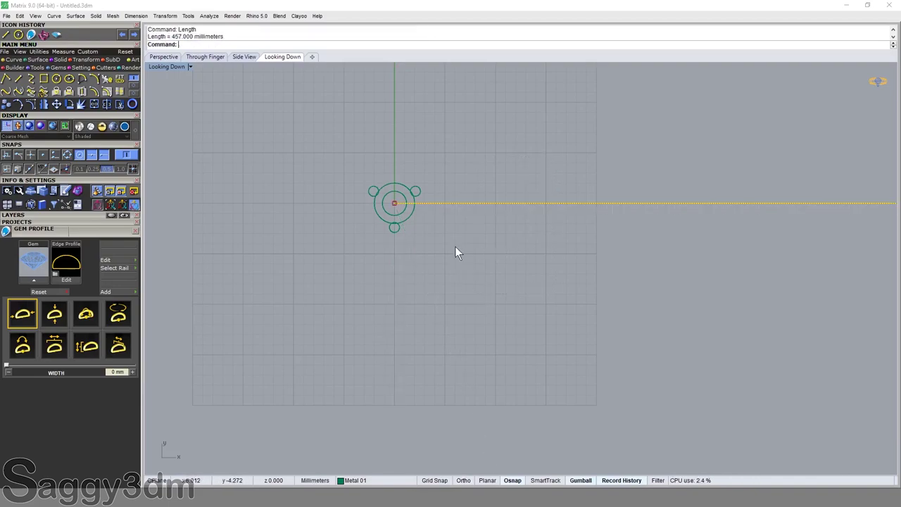
{"action": "left_click", "coordinate": [455, 246]}
Step: Copy the collet setting's circles and place the copy to the right
{"action": "scroll", "coordinate": [432, 206], "scroll_direction": "up", "scroll_amount": 3}
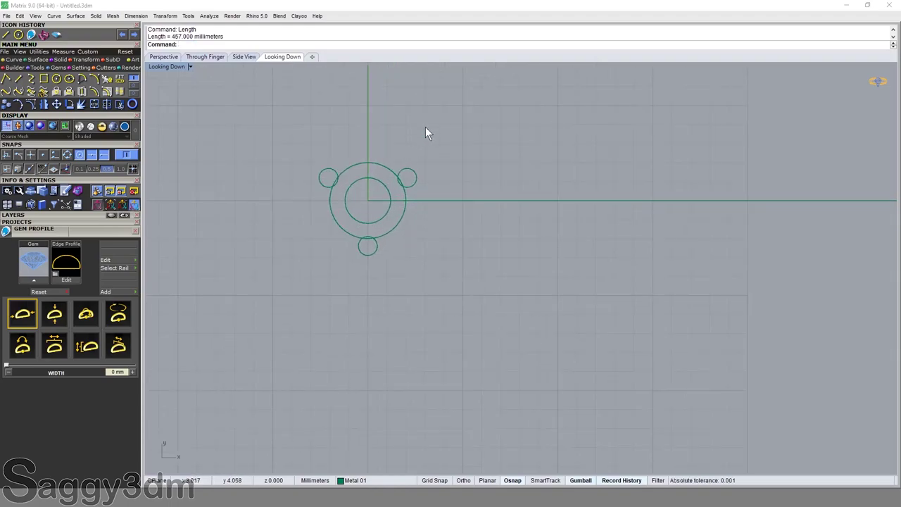
{"action": "mouse_move", "coordinate": [425, 127]}
{"action": "left_mouse_down"}
{"action": "mouse_move", "coordinate": [330, 199]}
{"action": "mouse_move", "coordinate": [423, 302]}
{"action": "left_mouse_up"}
{"action": "left_click", "coordinate": [437, 201]}
{"action": "scroll", "coordinate": [284, 233], "scroll_direction": "down", "scroll_amount": 3}
{"action": "scroll", "coordinate": [368, 206], "scroll_direction": "up", "scroll_amount": 3}
{"action": "right_click_drag", "start_coordinate": [428, 245], "coordinate": [378, 267]}
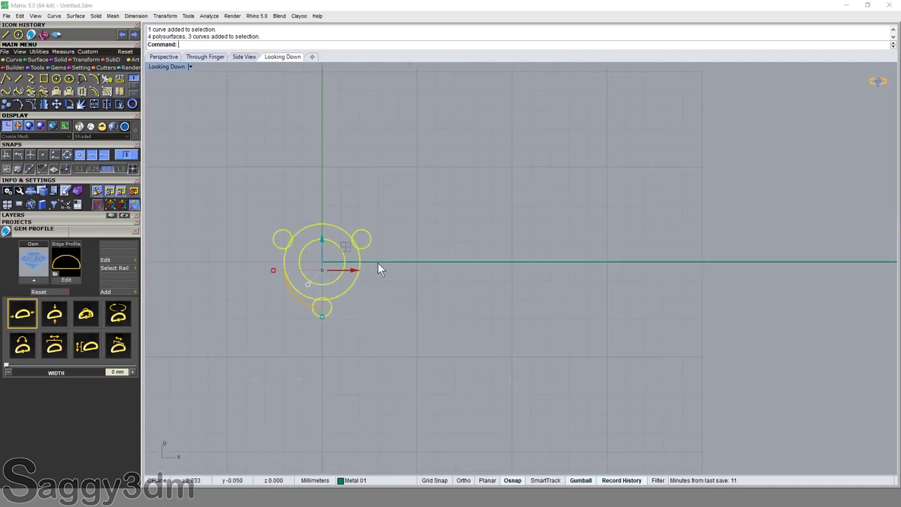
{"action": "left_click", "coordinate": [286, 191]}
{"action": "left_click", "coordinate": [384, 191]}
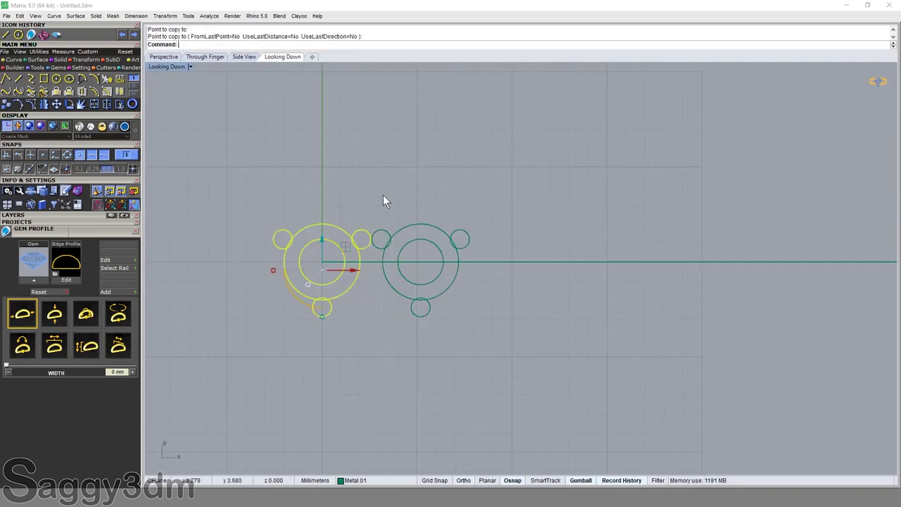
{"action": "key", "text": "Return"}
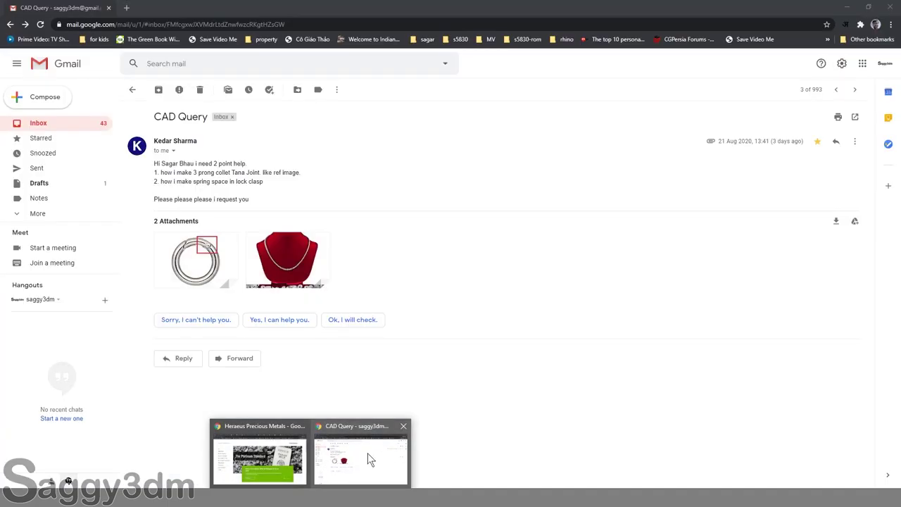
Step: Preview the necklace image 1.jpg from the CAD Query email in Gmail
{"action": "left_click", "coordinate": [370, 459]}
{"action": "left_click", "coordinate": [284, 253]}
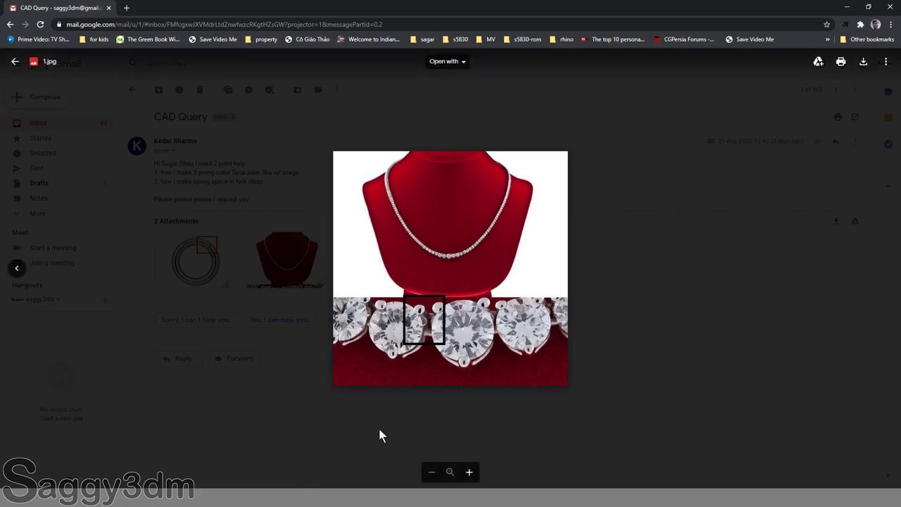
Step: Rotate a prong circle around the setting's centre
{"action": "scroll", "coordinate": [392, 253], "scroll_direction": "up", "scroll_amount": 3}
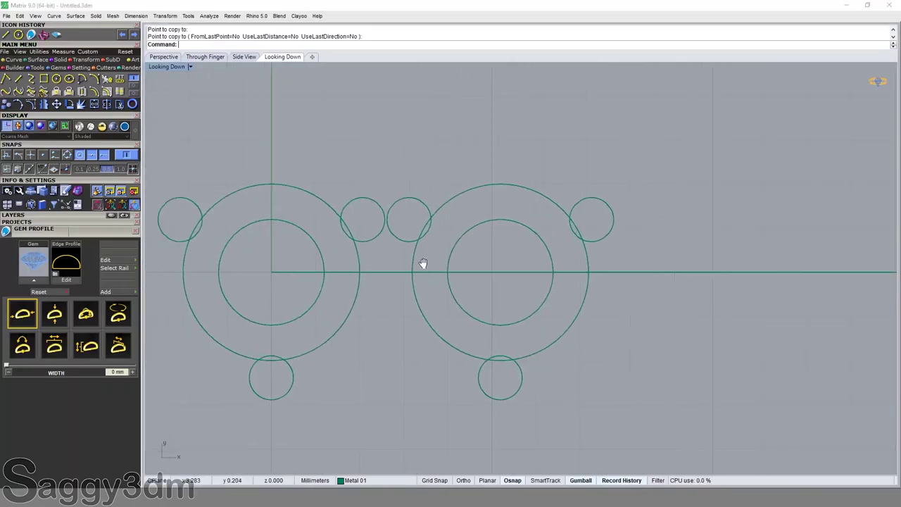
{"action": "scroll", "coordinate": [338, 260], "scroll_direction": "down", "scroll_amount": 2}
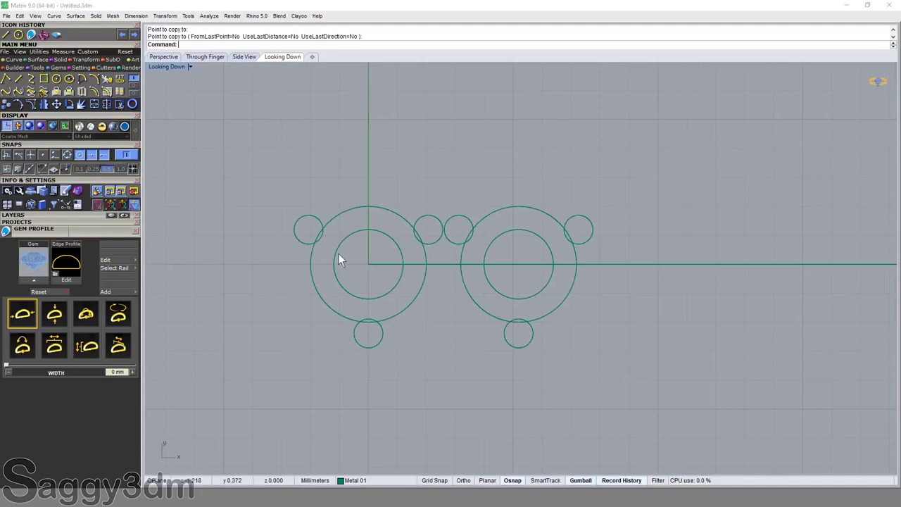
{"action": "left_click", "coordinate": [431, 224]}
{"action": "key", "text": "Return"}
{"action": "type", "text": "r"}
{"action": "key", "text": "Return"}
{"action": "left_click", "coordinate": [405, 305]}
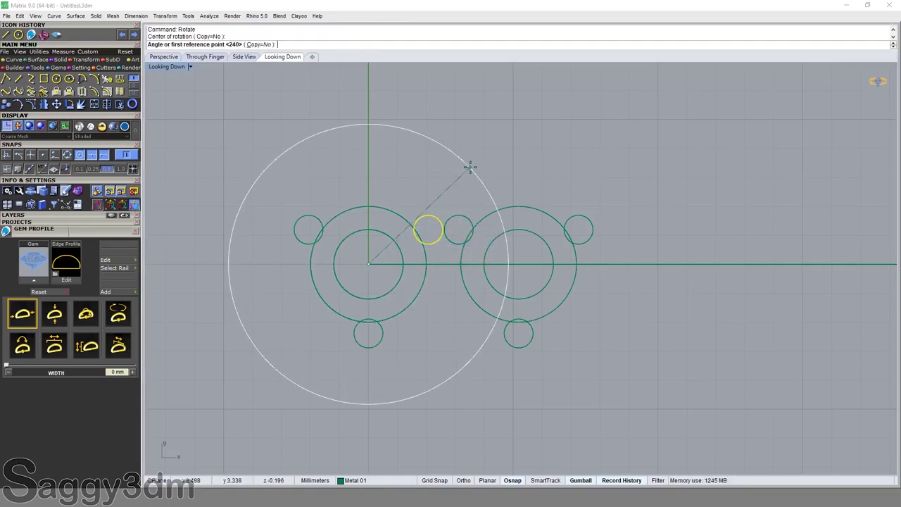
{"action": "left_click", "coordinate": [483, 173]}
{"action": "left_click", "coordinate": [458, 148]}
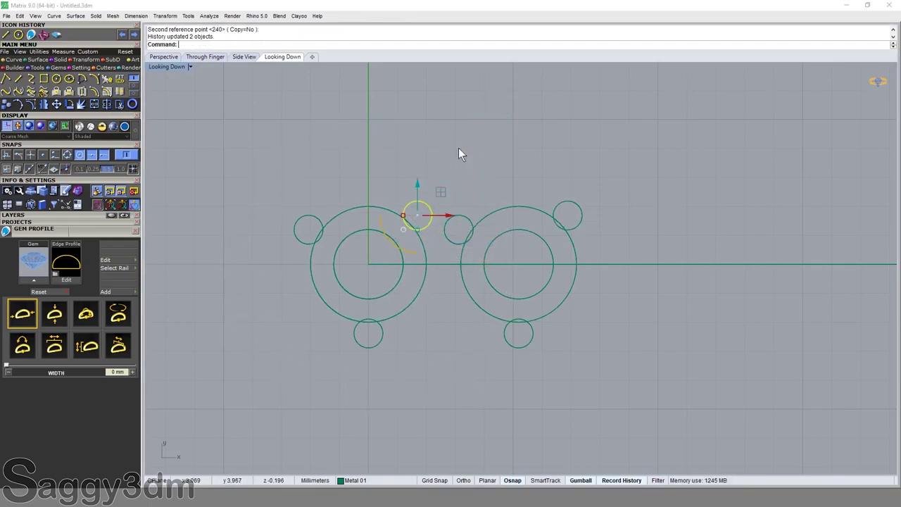
Step: Delete the rotated prong, the right-hand setting's circles and the leftover lower-right prong
{"action": "left_click_drag", "start_coordinate": [273, 177], "coordinate": [328, 250]}
{"action": "key", "text": "Delete"}
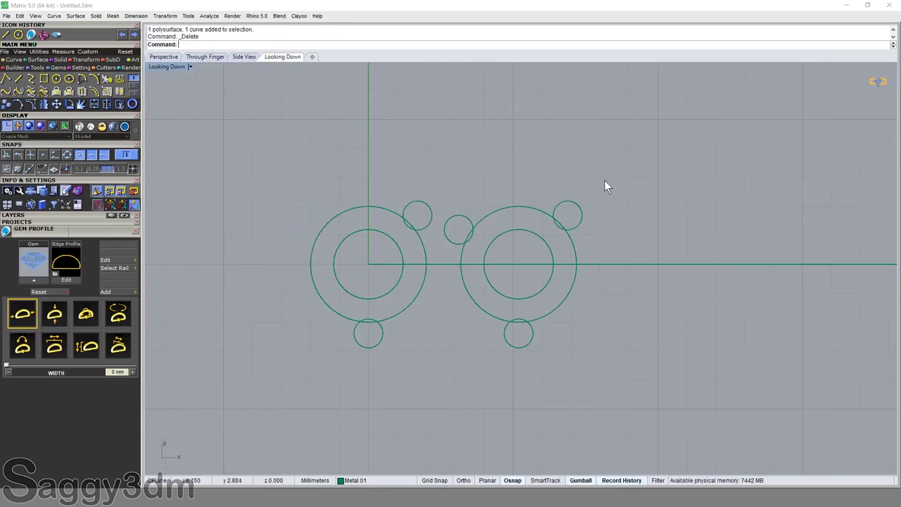
{"action": "left_click_drag", "start_coordinate": [604, 180], "coordinate": [462, 238]}
{"action": "key", "text": "Delete"}
{"action": "left_click", "coordinate": [532, 340]}
{"action": "key", "text": "Delete"}
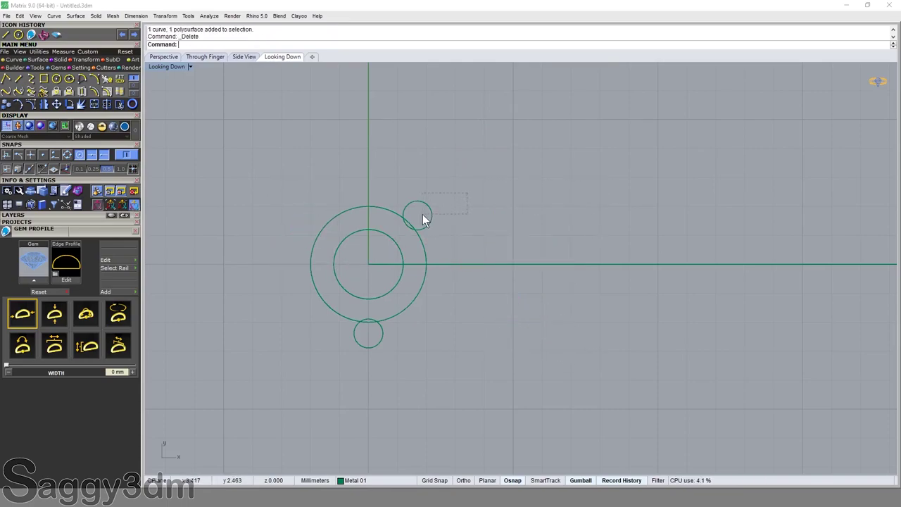
Step: Mirror the top prong circle about the Y axis from the origin to the left side
{"action": "left_click", "coordinate": [422, 215]}
{"action": "type", "text": "Mirror"}
{"action": "key", "text": "Return"}
{"action": "type", "text": "0"}
{"action": "key", "text": "Return"}
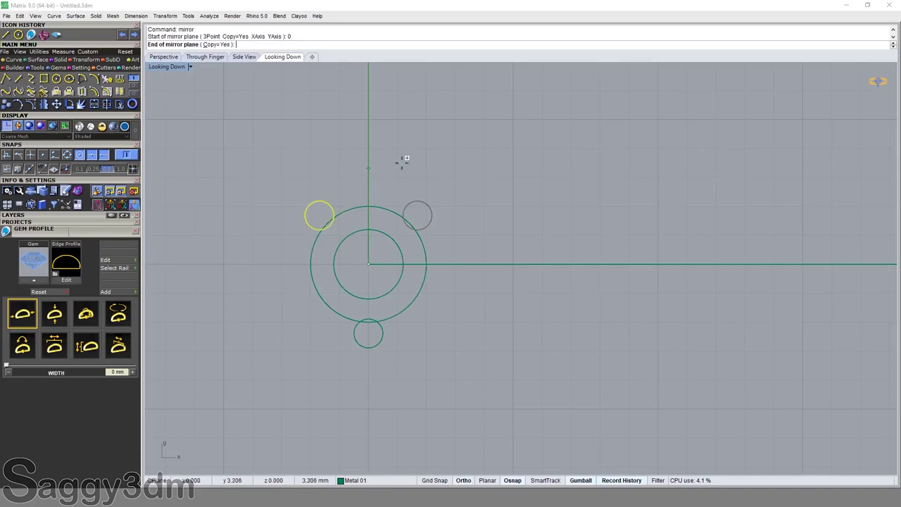
{"action": "left_click", "coordinate": [387, 151]}
{"action": "key", "text": "Escape"}
Step: Copy the whole collet setting and place it to the right of the original
{"action": "left_click_drag", "start_coordinate": [286, 183], "coordinate": [473, 382]}
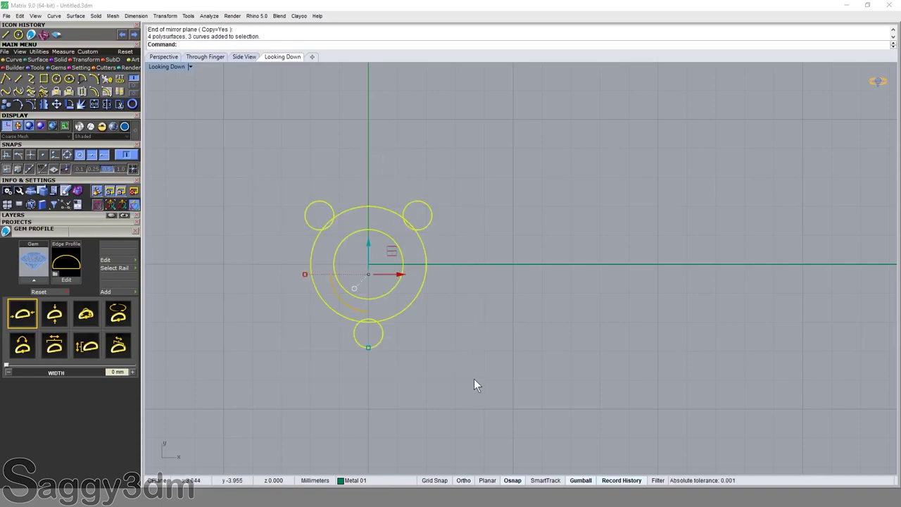
{"action": "type", "text": "c"}
{"action": "key", "text": "Return"}
{"action": "left_click", "coordinate": [450, 338]}
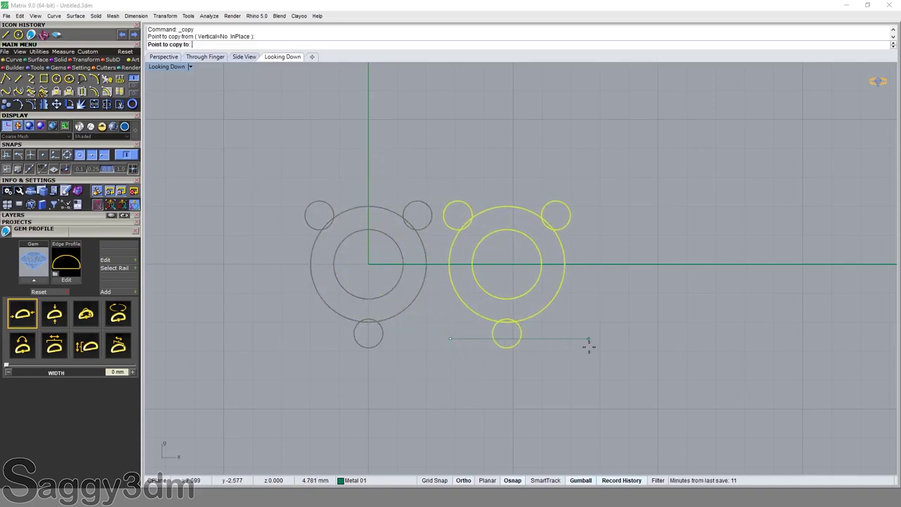
{"action": "left_click", "coordinate": [580, 343]}
{"action": "key", "text": "Return"}
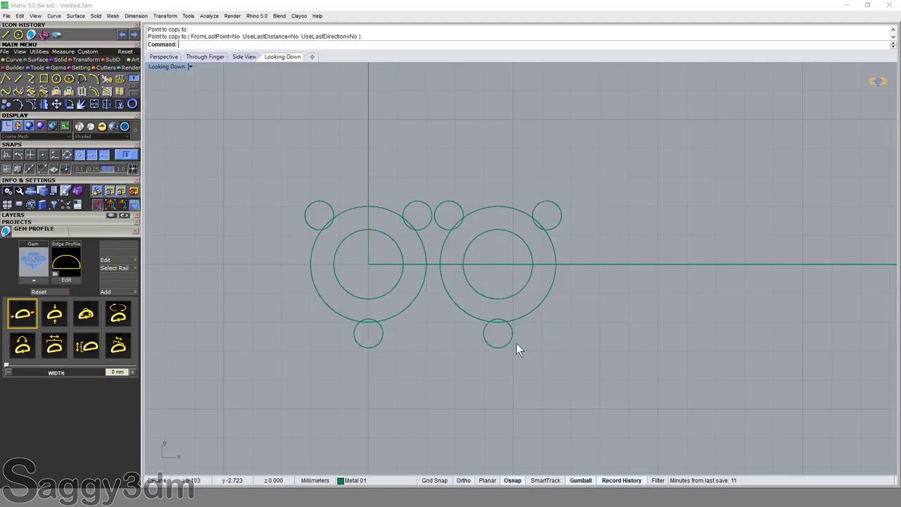
Step: Rotate the left setting's upper-right prong slightly upward about the origin
{"action": "scroll", "coordinate": [423, 219], "scroll_direction": "up", "scroll_amount": 4}
{"action": "left_click", "coordinate": [427, 197]}
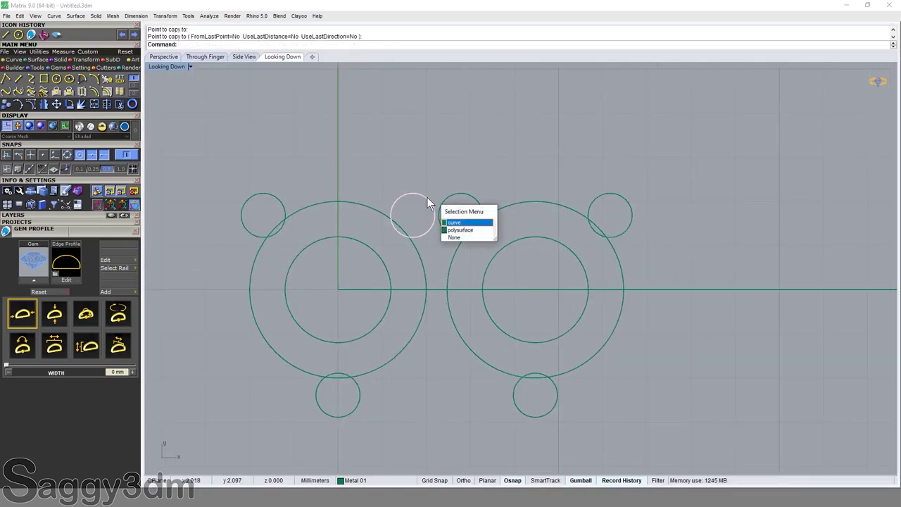
{"action": "left_click_drag", "start_coordinate": [425, 170], "coordinate": [399, 206]}
{"action": "type", "text": "r"}
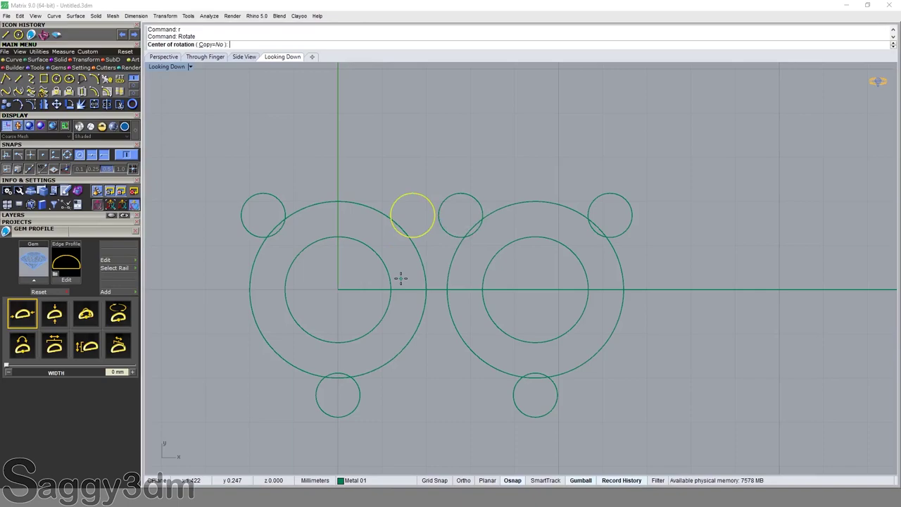
{"action": "type", "text": "0"}
{"action": "key", "text": "Return"}
{"action": "left_click", "coordinate": [556, 149]}
{"action": "left_click", "coordinate": [553, 148]}
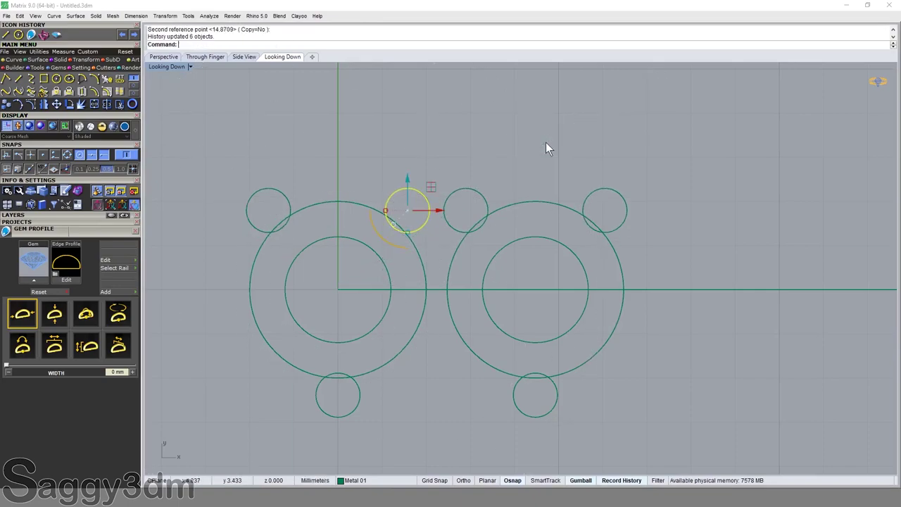
{"action": "key", "text": "Escape"}
Step: Nudge the right setting closer to the left one with the gumball
{"action": "left_click", "coordinate": [485, 269]}
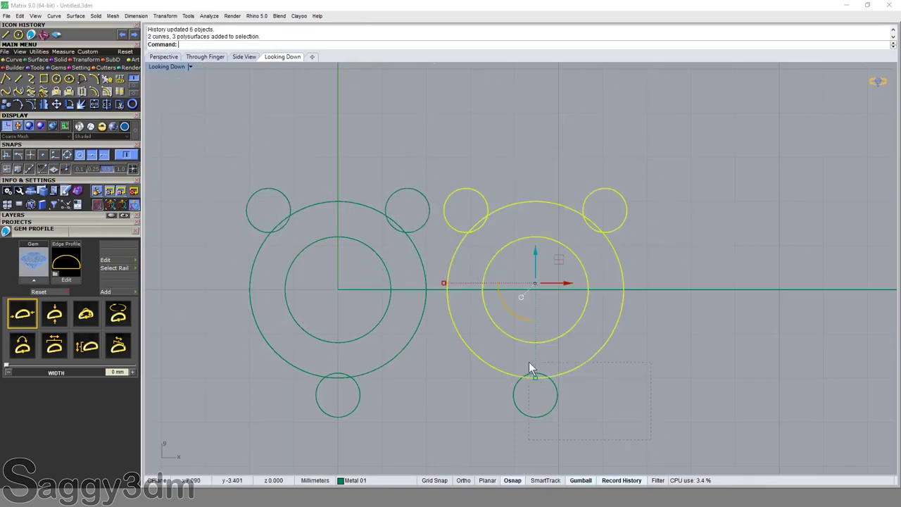
{"action": "left_click_drag", "start_coordinate": [529, 362], "coordinate": [529, 362]}
{"action": "left_click_drag", "start_coordinate": [570, 308], "coordinate": [564, 305]}
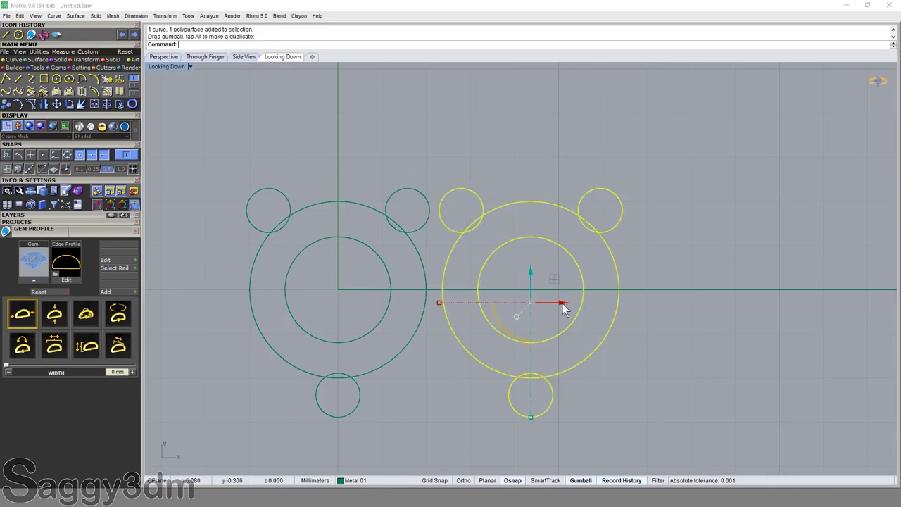
{"action": "scroll", "coordinate": [560, 309], "scroll_direction": "down", "scroll_amount": 2}
{"action": "scroll", "coordinate": [571, 306], "scroll_direction": "down", "scroll_amount": 1}
{"action": "key", "text": "Escape"}
{"action": "scroll", "coordinate": [626, 215], "scroll_direction": "down", "scroll_amount": 1}
Step: Bring the hidden 457 mm circle back into view with ShowSelected (SS)
{"action": "scroll", "coordinate": [629, 288], "scroll_direction": "down", "scroll_amount": 2}
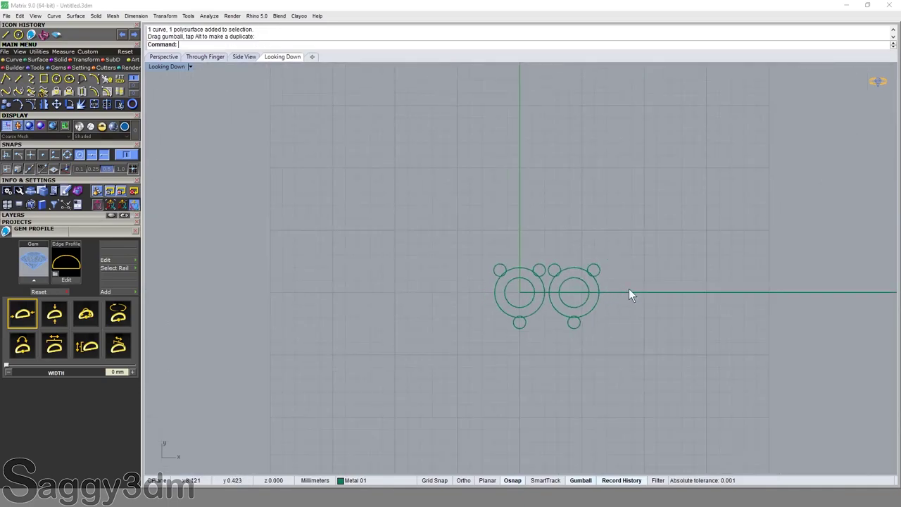
{"action": "left_click", "coordinate": [575, 287]}
{"action": "scroll", "coordinate": [511, 311], "scroll_direction": "down", "scroll_amount": 2}
{"action": "scroll", "coordinate": [512, 313], "scroll_direction": "down", "scroll_amount": 3}
{"action": "scroll", "coordinate": [502, 322], "scroll_direction": "down", "scroll_amount": 2}
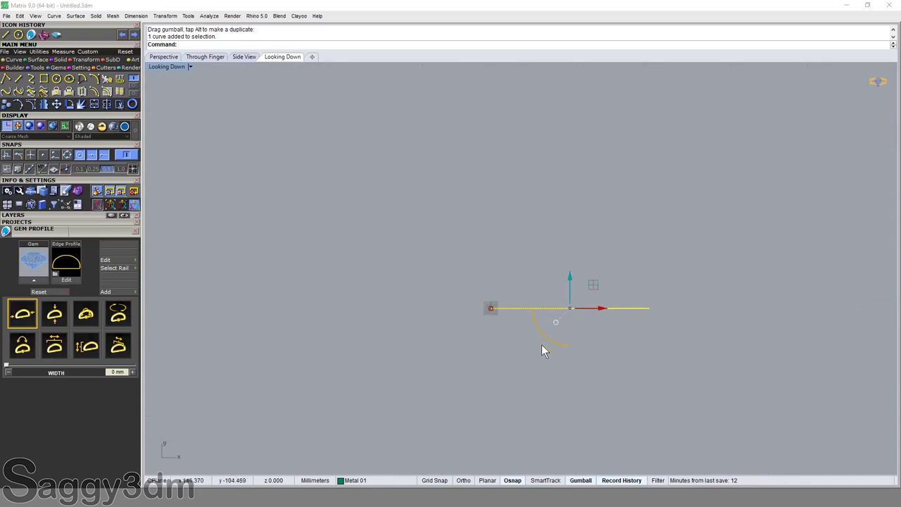
{"action": "scroll", "coordinate": [542, 346], "scroll_direction": "up", "scroll_amount": 1}
{"action": "type", "text": "SS"}
{"action": "key", "text": "Return"}
{"action": "left_click", "coordinate": [485, 268]}
{"action": "key", "text": "Return"}
{"action": "scroll", "coordinate": [483, 302], "scroll_direction": "up", "scroll_amount": 2}
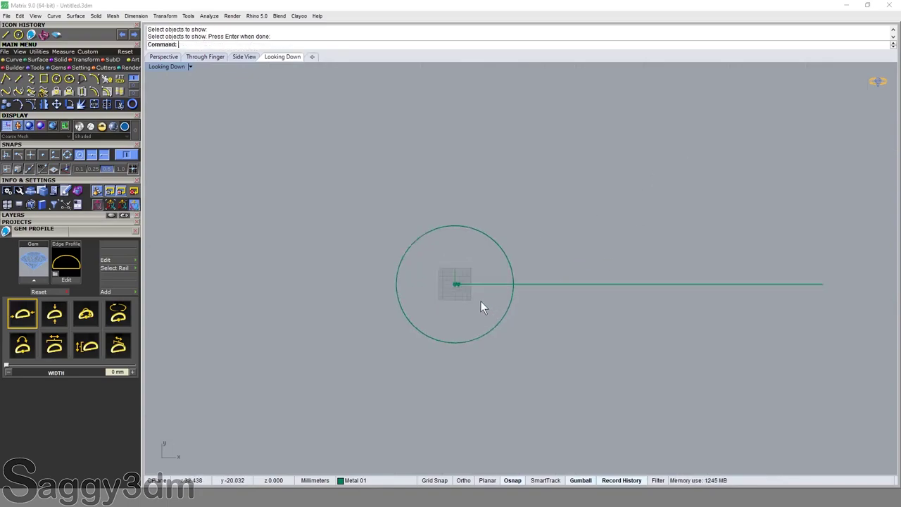
{"action": "scroll", "coordinate": [425, 247], "scroll_direction": "up", "scroll_amount": 6}
{"action": "scroll", "coordinate": [573, 314], "scroll_direction": "down", "scroll_amount": 2}
{"action": "scroll", "coordinate": [573, 309], "scroll_direction": "down", "scroll_amount": 2}
Step: Select the right collet setting and rotate it about its centre as a trial
{"action": "left_click", "coordinate": [620, 235]}
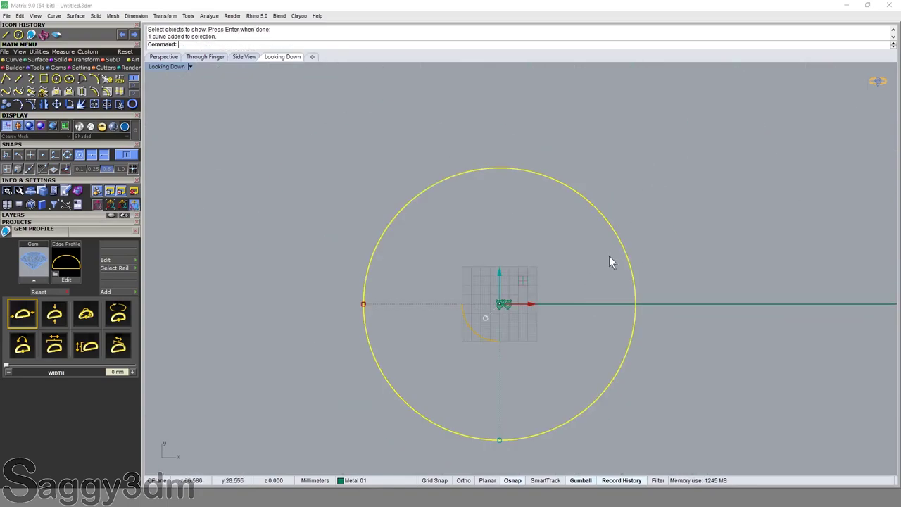
{"action": "scroll", "coordinate": [511, 308], "scroll_direction": "up", "scroll_amount": 5}
{"action": "scroll", "coordinate": [501, 290], "scroll_direction": "up", "scroll_amount": 2}
{"action": "scroll", "coordinate": [501, 290], "scroll_direction": "down", "scroll_amount": 3}
{"action": "scroll", "coordinate": [488, 271], "scroll_direction": "down", "scroll_amount": 2}
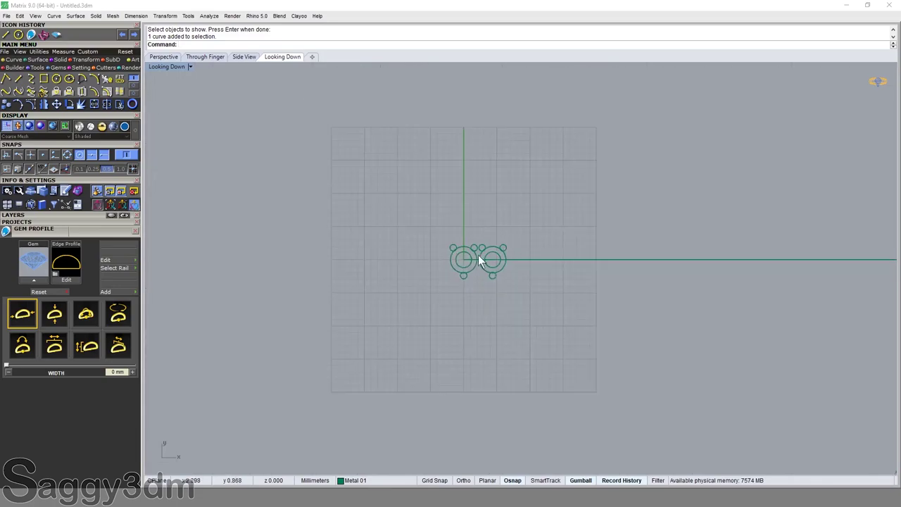
{"action": "scroll", "coordinate": [477, 255], "scroll_direction": "up", "scroll_amount": 2}
{"action": "left_click_drag", "start_coordinate": [453, 202], "coordinate": [543, 319]}
{"action": "scroll", "coordinate": [456, 226], "scroll_direction": "up", "scroll_amount": 2}
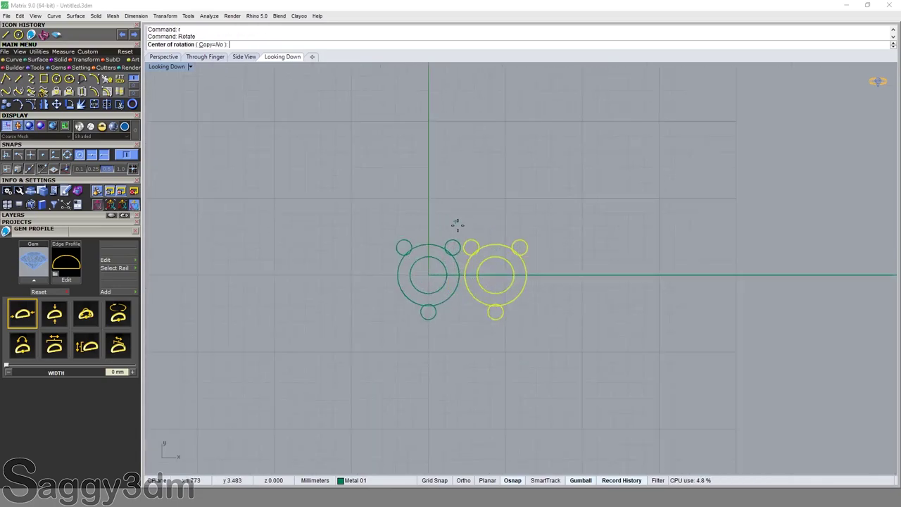
{"action": "scroll", "coordinate": [413, 249], "scroll_direction": "up", "scroll_amount": 1}
{"action": "left_click", "coordinate": [451, 253]}
{"action": "left_click", "coordinate": [783, 206]}
{"action": "left_click", "coordinate": [637, 159]}
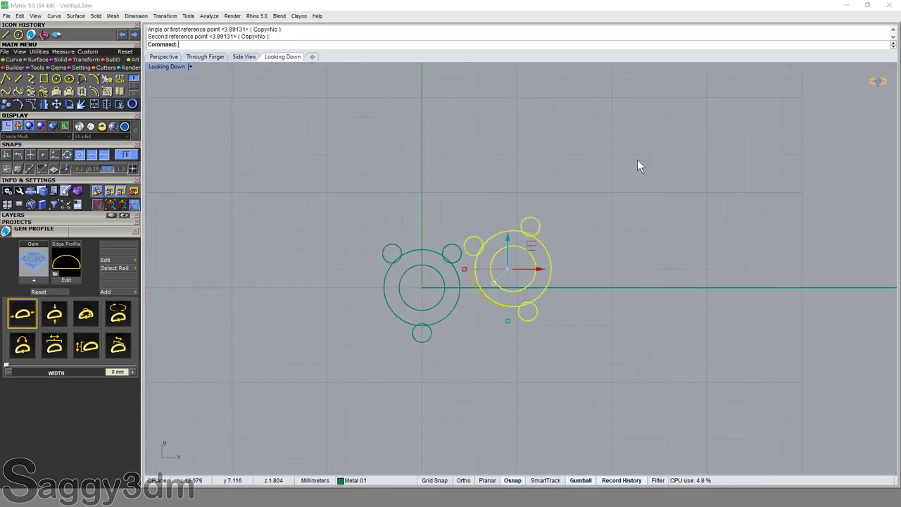
{"action": "scroll", "coordinate": [522, 235], "scroll_direction": "down", "scroll_amount": 1}
{"action": "scroll", "coordinate": [473, 268], "scroll_direction": "down", "scroll_amount": 2}
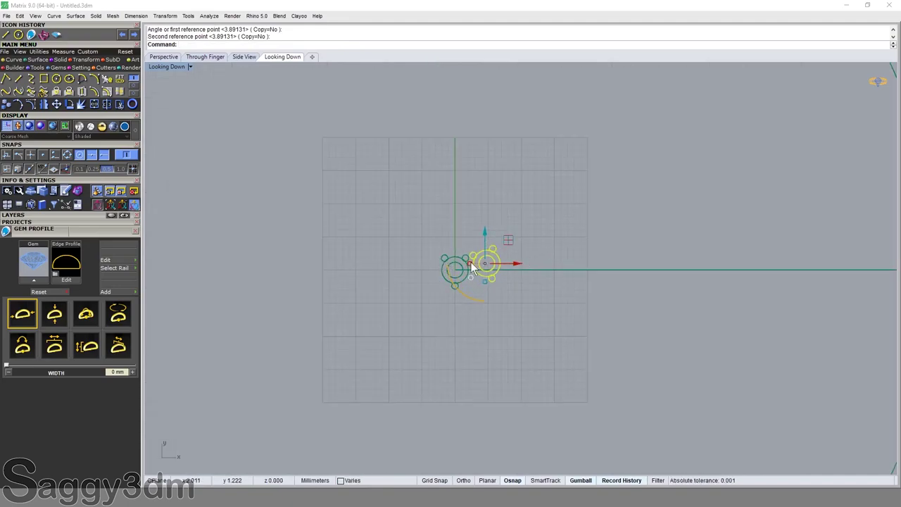
Step: Undo the trial rotation and restore the four-viewport layout
{"action": "key", "text": "Escape"}
{"action": "scroll", "coordinate": [493, 278], "scroll_direction": "up", "scroll_amount": 1}
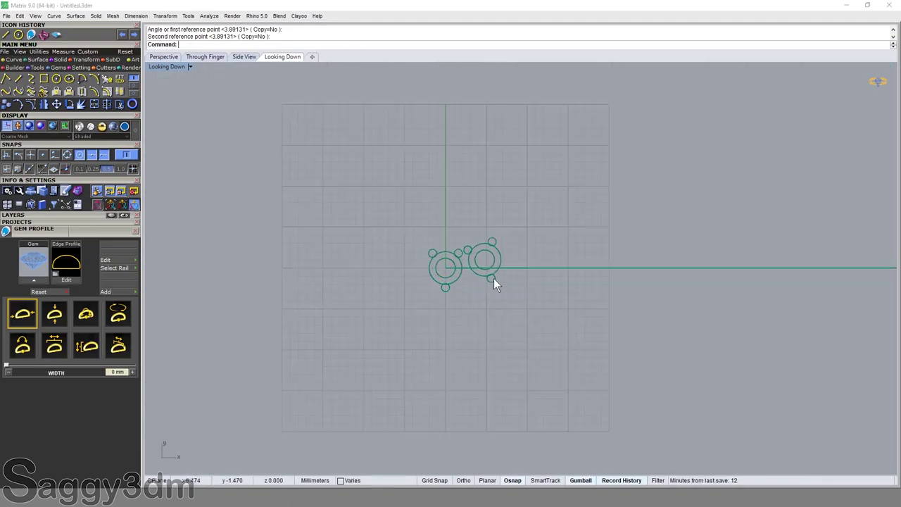
{"action": "scroll", "coordinate": [490, 279], "scroll_direction": "up", "scroll_amount": 2}
{"action": "key", "text": "ctrl+z"}
{"action": "key", "text": "Escape"}
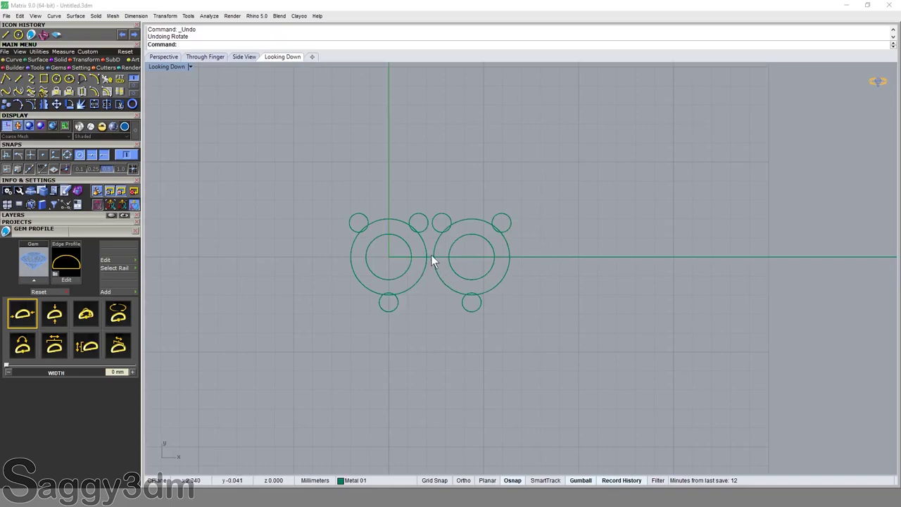
{"action": "scroll", "coordinate": [404, 263], "scroll_direction": "up", "scroll_amount": 3}
{"action": "scroll", "coordinate": [415, 276], "scroll_direction": "down", "scroll_amount": 2}
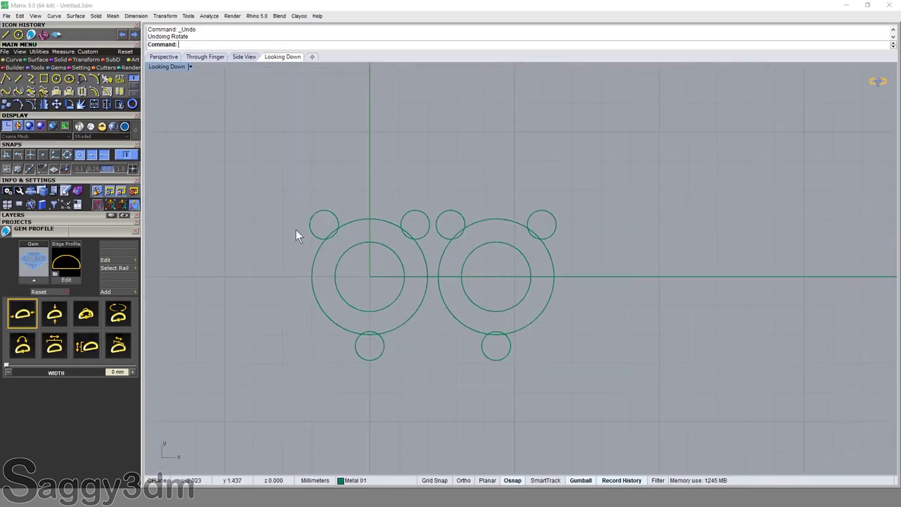
{"action": "double_click", "coordinate": [168, 67]}
Step: Reveal the hidden gem with ShowSelected so it sits in the left setting again
{"action": "scroll", "coordinate": [451, 427], "scroll_direction": "down", "scroll_amount": 2}
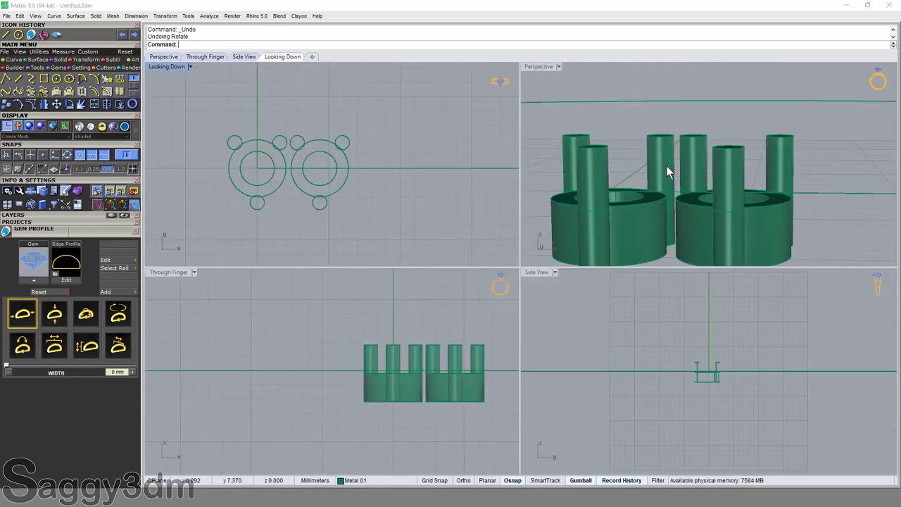
{"action": "right_click_drag", "start_coordinate": [667, 171], "coordinate": [552, 105]}
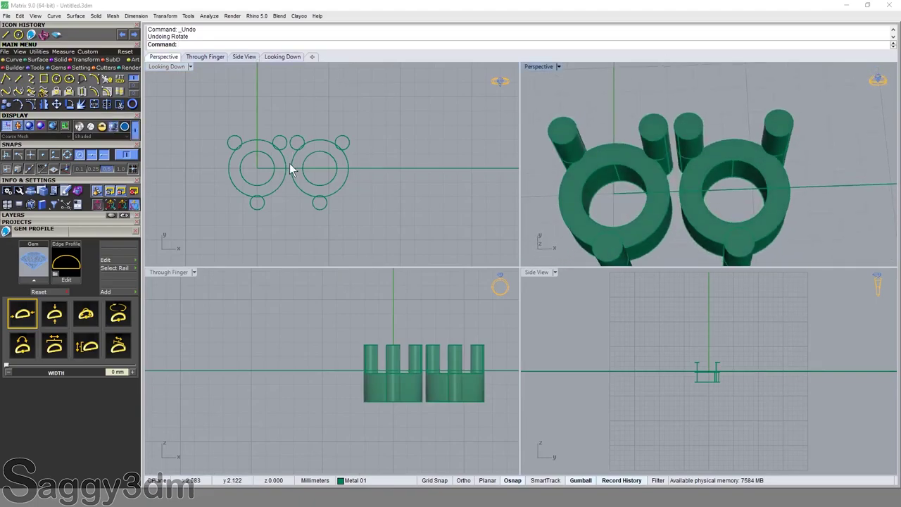
{"action": "key", "text": "ctrl+shift+h"}
{"action": "left_click", "coordinate": [261, 165]}
{"action": "key", "text": "Return"}
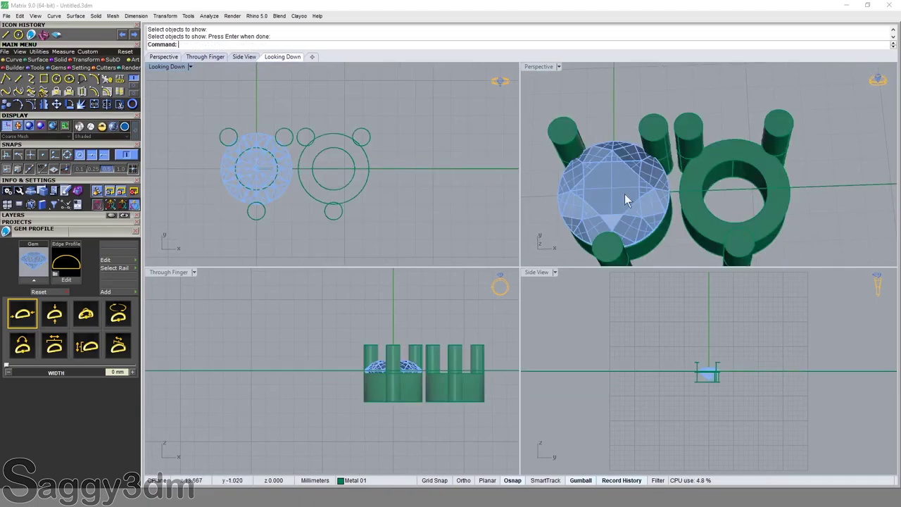
Step: Maximize the Through Finger view and check the gem and the left setting's base
{"action": "right_click_drag", "start_coordinate": [625, 195], "coordinate": [626, 140]}
{"action": "scroll", "coordinate": [405, 380], "scroll_direction": "up", "scroll_amount": 3}
{"action": "left_click", "coordinate": [405, 380]}
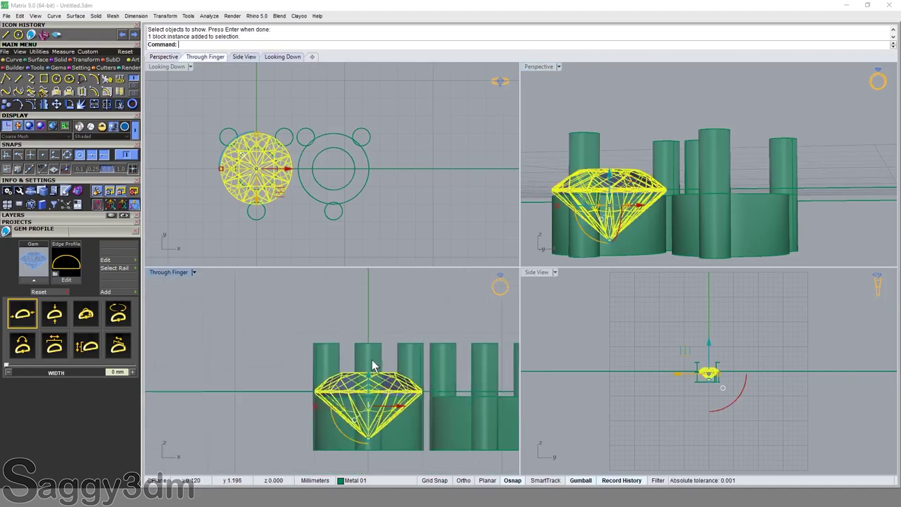
{"action": "scroll", "coordinate": [393, 340], "scroll_direction": "down", "scroll_amount": 2}
{"action": "scroll", "coordinate": [378, 399], "scroll_direction": "up", "scroll_amount": 1}
{"action": "left_click", "coordinate": [371, 368]}
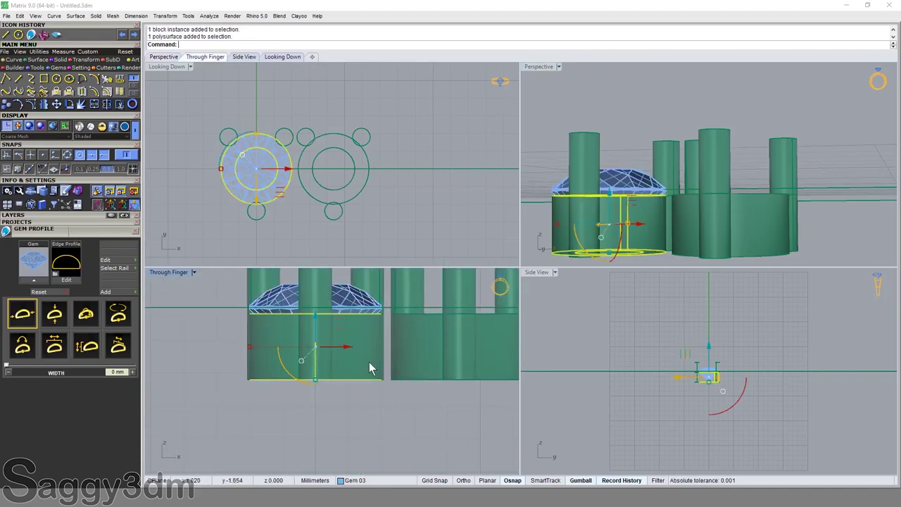
{"action": "double_click", "coordinate": [162, 273]}
{"action": "key", "text": "Escape"}
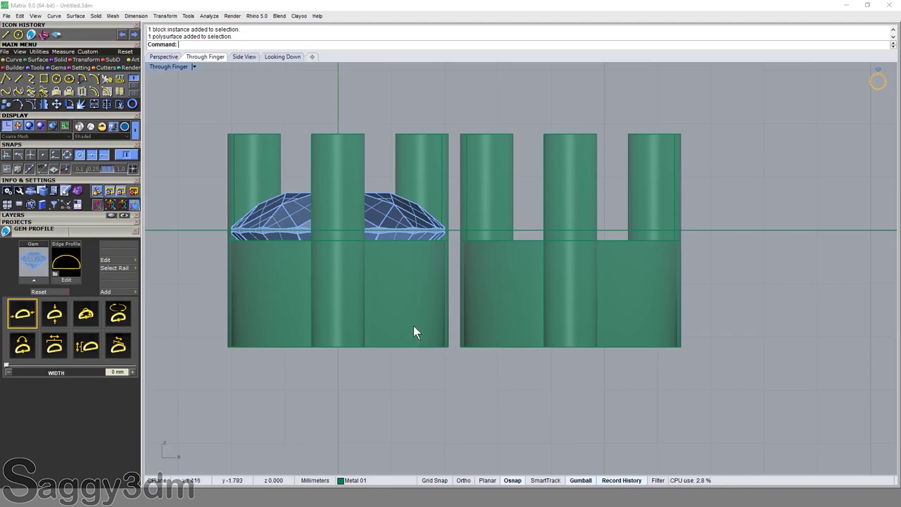
{"action": "left_click", "coordinate": [387, 298]}
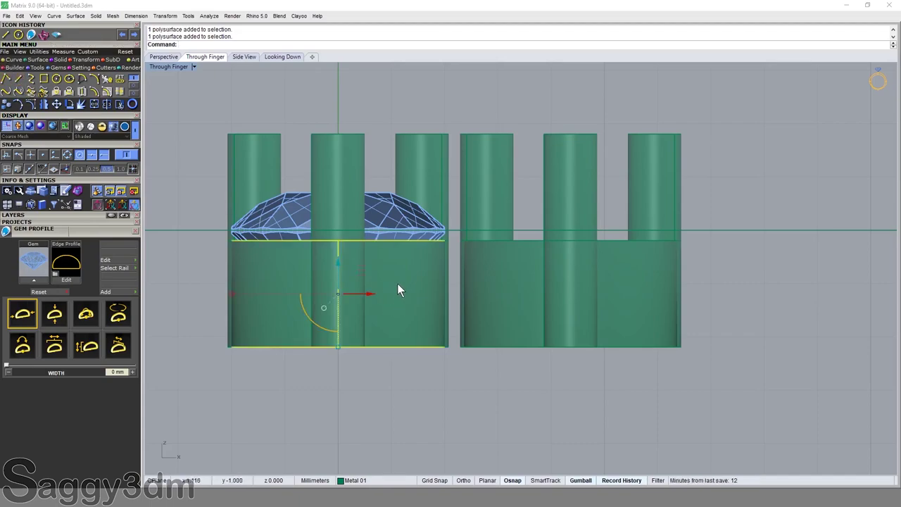
{"action": "left_click", "coordinate": [225, 294]}
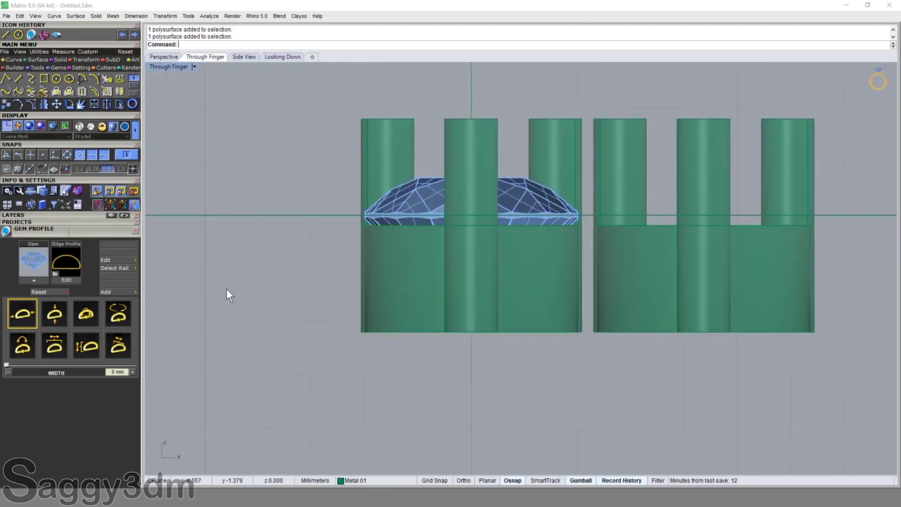
Step: Add a three-line Text note: up-1.00 min, Middle 0.8mm min, bottom 0.8mm min
{"action": "type", "text": "Text"}
{"action": "key", "text": "Return"}
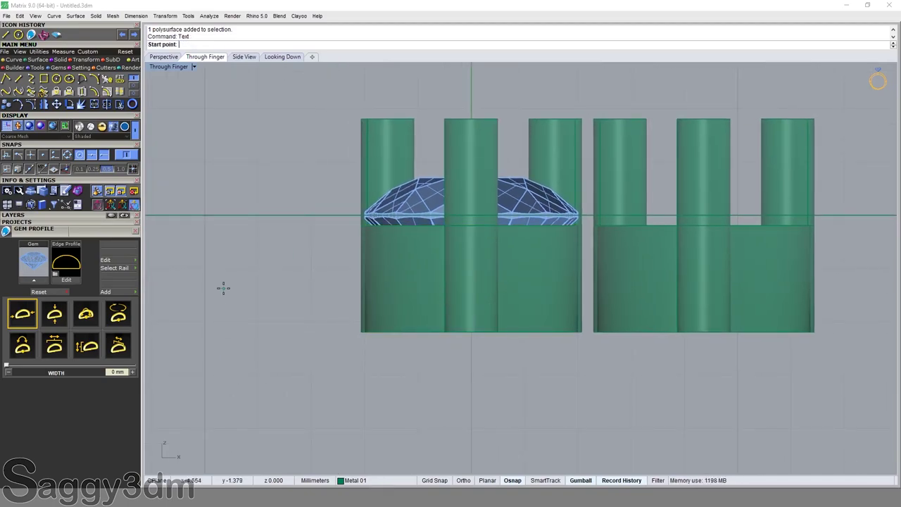
{"action": "left_click", "coordinate": [251, 344]}
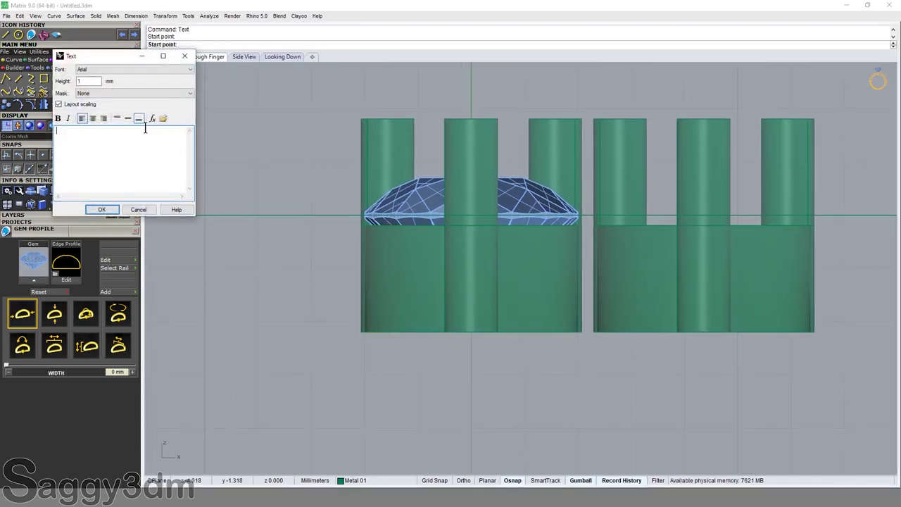
{"action": "left_click_drag", "start_coordinate": [124, 59], "coordinate": [355, 80]}
{"action": "type", "text": "up"}
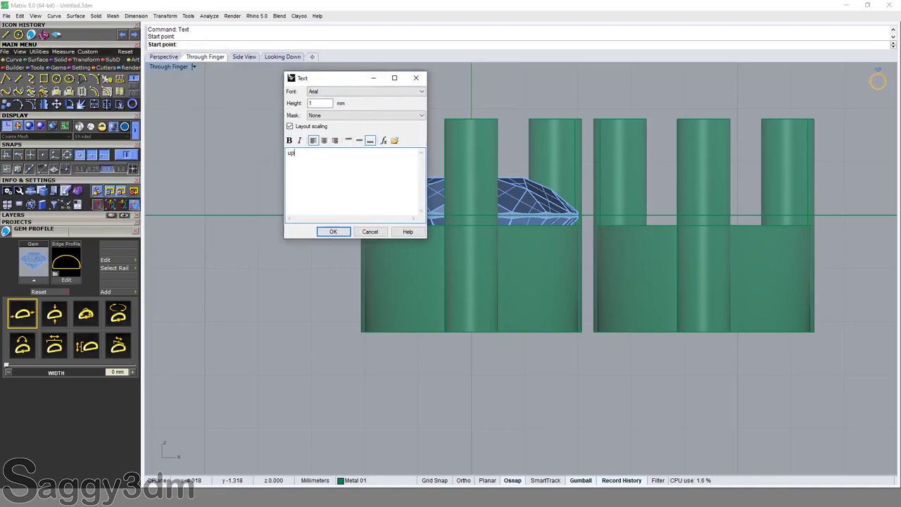
{"action": "type", "text": "-1.00"}
{"action": "type", "text": " m"}
{"action": "type", "text": "iddle"}
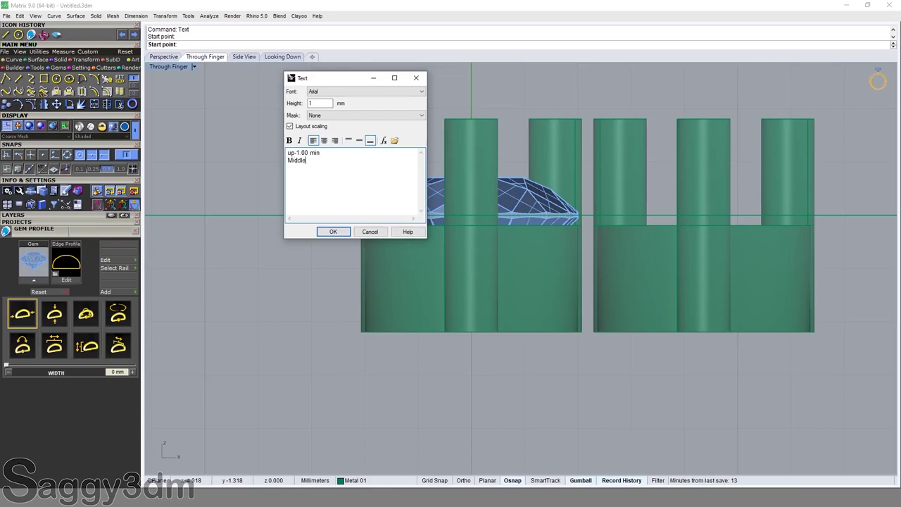
{"action": "type", "text": "0.8m"}
{"action": "type", "text": "m m"}
{"action": "type", "text": "bottom"}
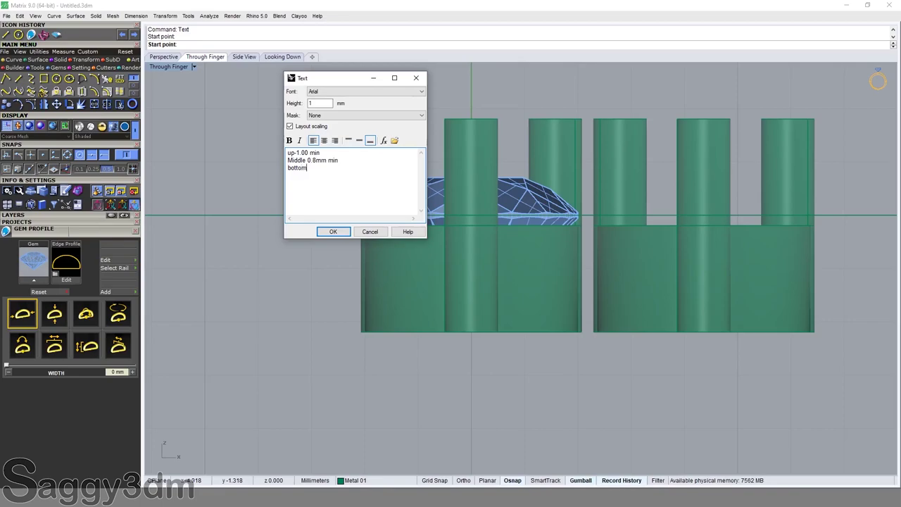
{"action": "type", "text": "0.8"}
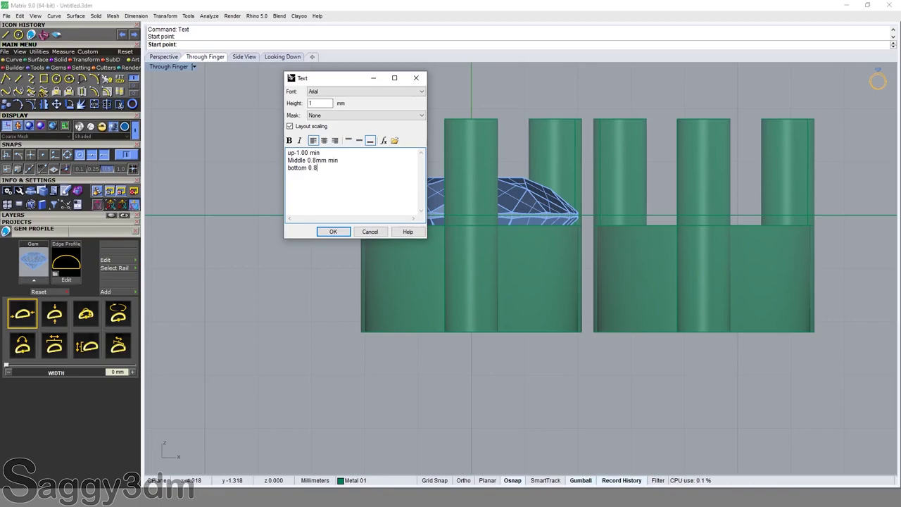
{"action": "type", "text": "mm min"}
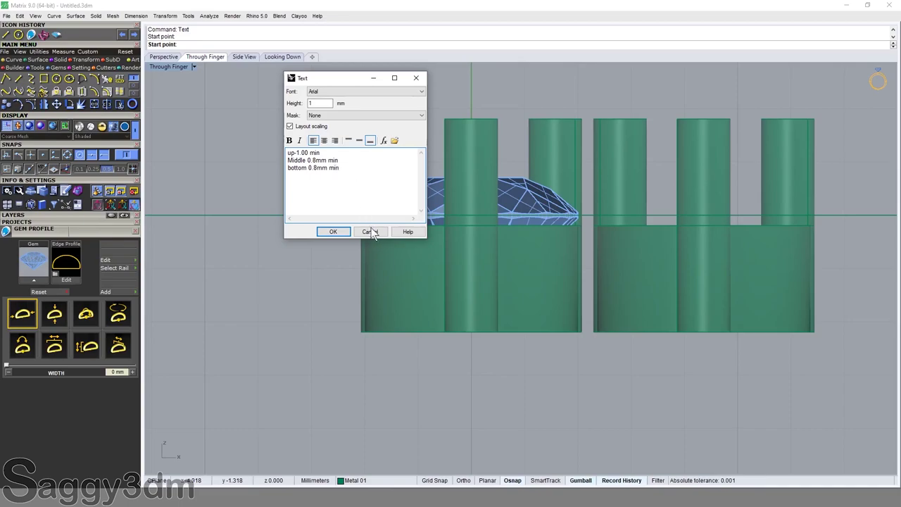
{"action": "left_click", "coordinate": [332, 231]}
{"action": "left_click", "coordinate": [211, 271]}
Step: Drag the text note to the left of the two settings
{"action": "scroll", "coordinate": [316, 216], "scroll_direction": "down", "scroll_amount": 3}
{"action": "left_click_drag", "start_coordinate": [316, 216], "coordinate": [256, 302]}
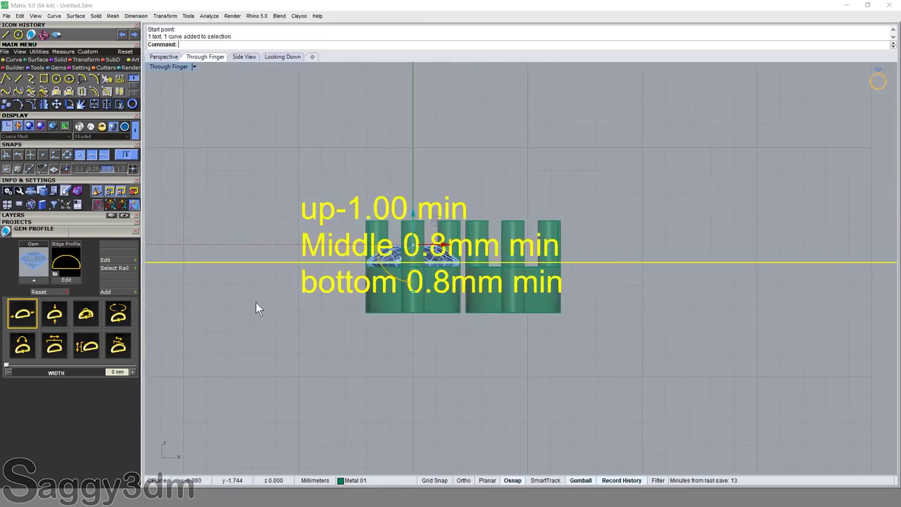
{"action": "scroll", "coordinate": [352, 274], "scroll_direction": "down", "scroll_amount": 2}
{"action": "left_click_drag", "start_coordinate": [395, 208], "coordinate": [286, 219]}
{"action": "key", "text": "Escape"}
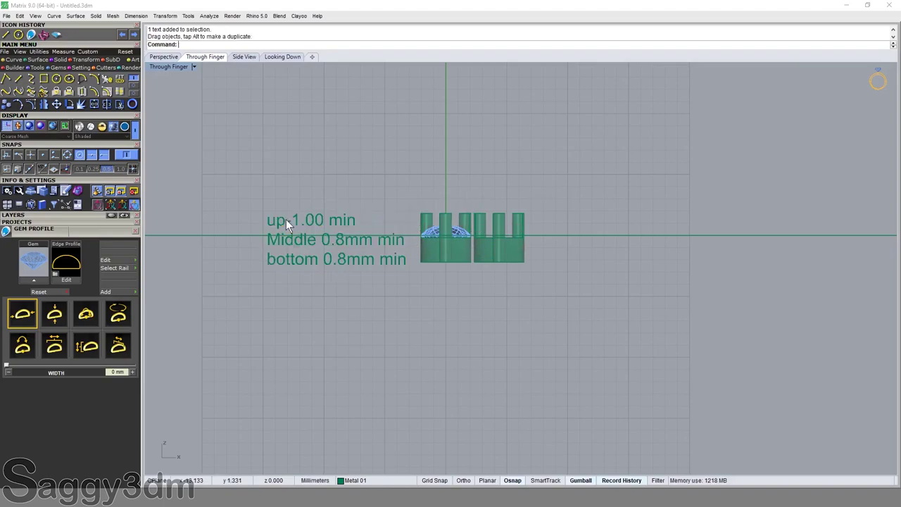
{"action": "scroll", "coordinate": [285, 219], "scroll_direction": "up", "scroll_amount": 3}
{"action": "left_click", "coordinate": [329, 233]}
{"action": "scroll", "coordinate": [372, 258], "scroll_direction": "down", "scroll_amount": 3}
{"action": "scroll", "coordinate": [372, 262], "scroll_direction": "up", "scroll_amount": 3}
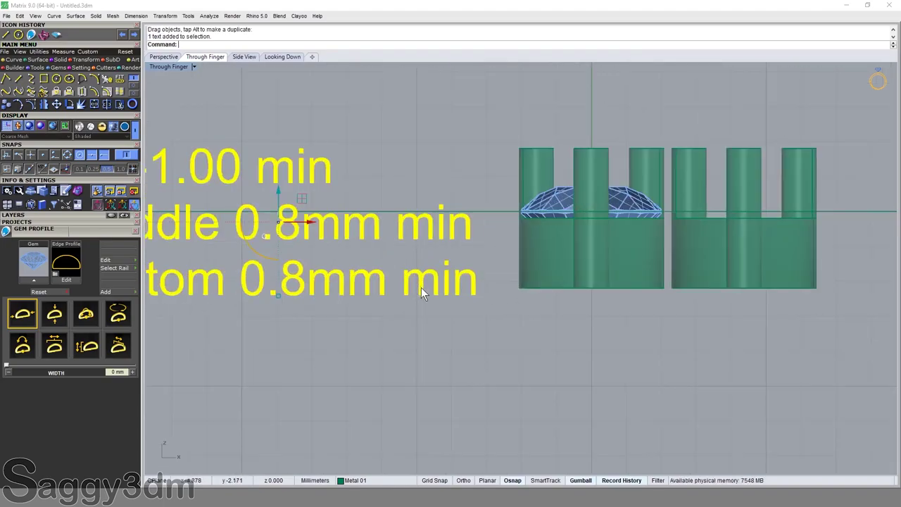
{"action": "key", "text": "Escape"}
{"action": "scroll", "coordinate": [421, 287], "scroll_direction": "down", "scroll_amount": 2}
{"action": "left_click", "coordinate": [346, 291]}
{"action": "scroll", "coordinate": [340, 267], "scroll_direction": "up", "scroll_amount": 3}
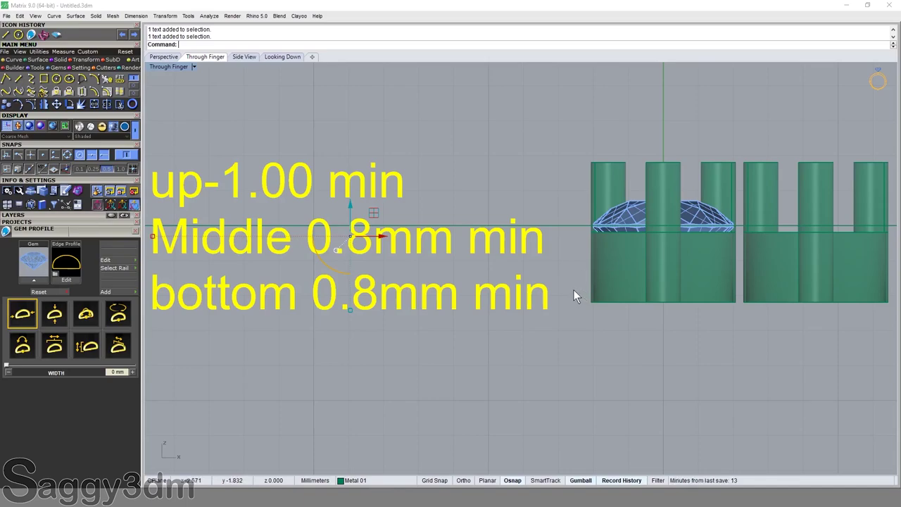
Step: Scale1D the left setting's base block down from the gem's girdle
{"action": "scroll", "coordinate": [572, 290], "scroll_direction": "down", "scroll_amount": 2}
{"action": "scroll", "coordinate": [563, 264], "scroll_direction": "up", "scroll_amount": 3}
{"action": "left_click", "coordinate": [564, 264]}
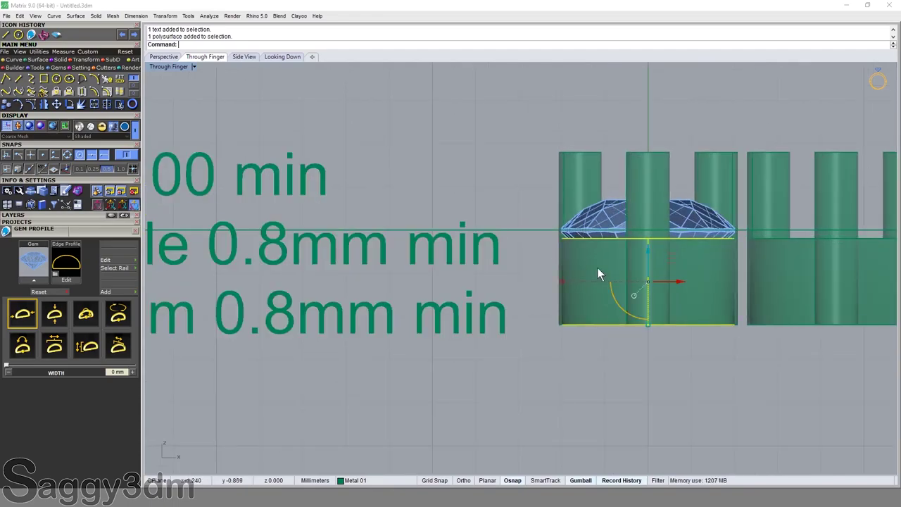
{"action": "type", "text": "s1"}
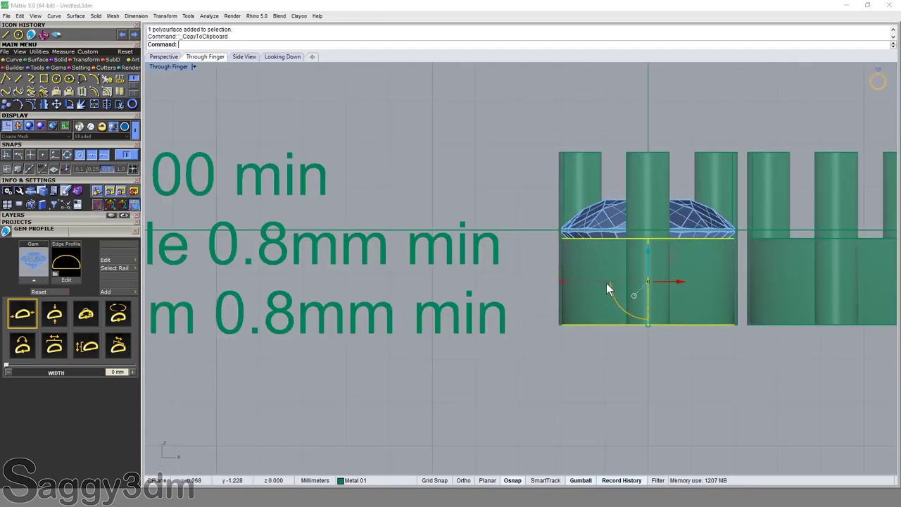
{"action": "key", "text": "Return"}
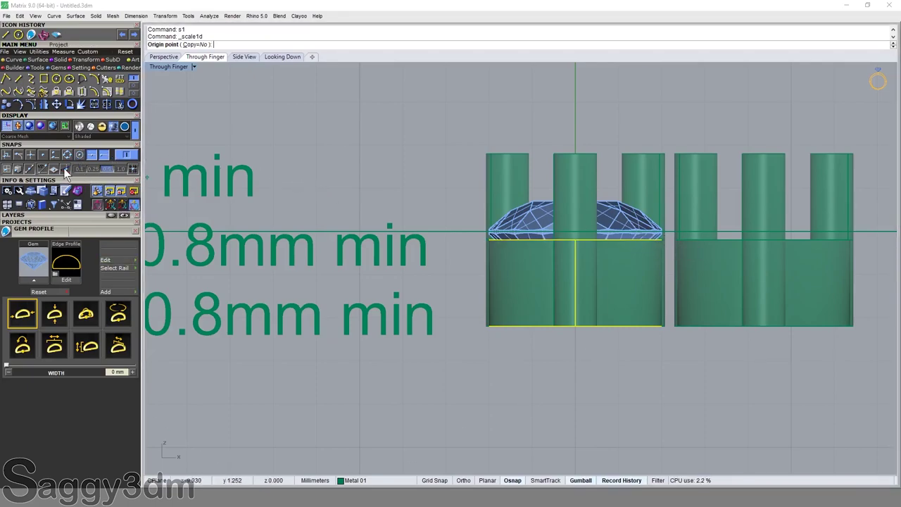
{"action": "scroll", "coordinate": [671, 253], "scroll_direction": "up", "scroll_amount": 2}
{"action": "left_click", "coordinate": [657, 232]}
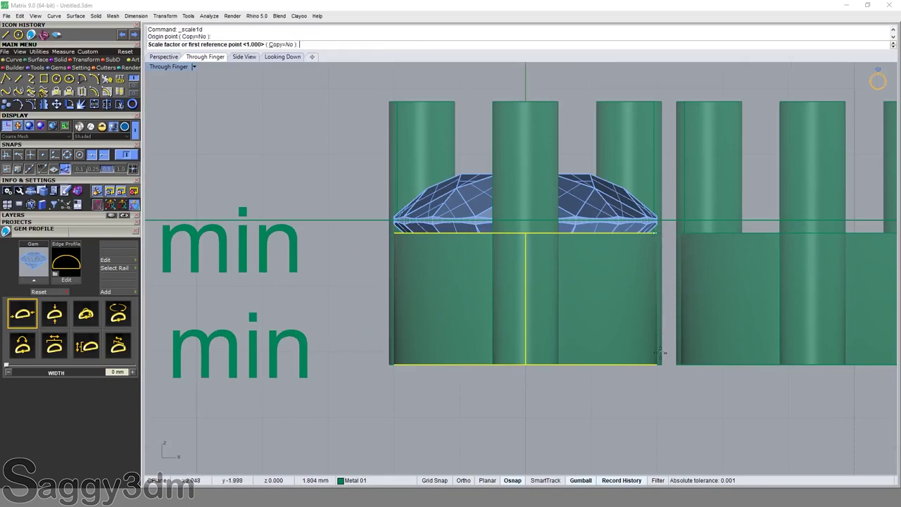
{"action": "left_click", "coordinate": [655, 365]}
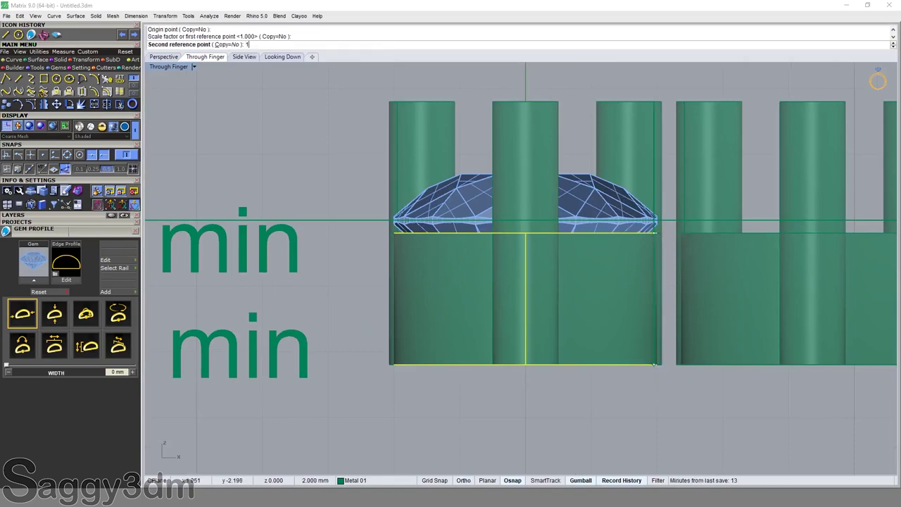
{"action": "type", "text": "1"}
{"action": "key", "text": "Return"}
Step: Paste the copied base block and Scale1D it to a 0.8 height band
{"action": "key", "text": "ctrl+v"}
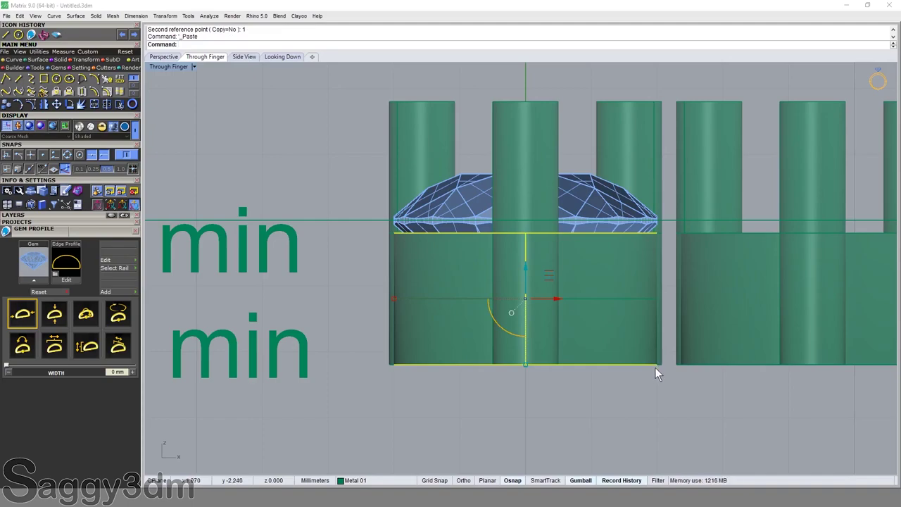
{"action": "type", "text": "s1"}
{"action": "key", "text": "Return"}
{"action": "left_click", "coordinate": [654, 364]}
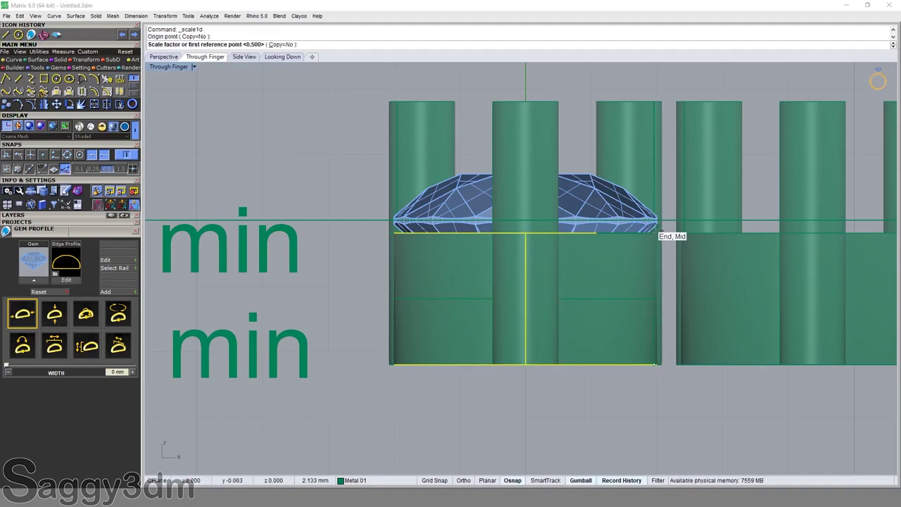
{"action": "left_click", "coordinate": [655, 233]}
{"action": "type", "text": ".8"}
{"action": "key", "text": "Return"}
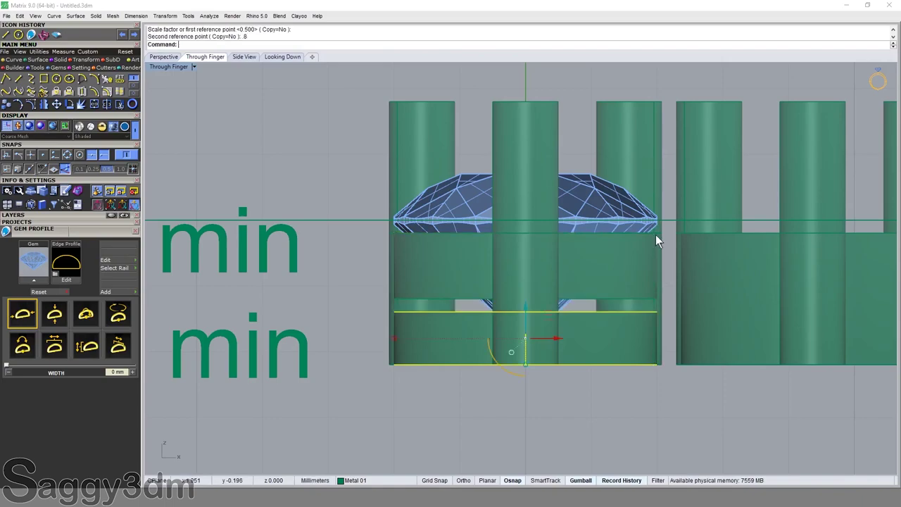
Step: Reselect the lower band on its own
{"action": "key", "text": "Escape"}
{"action": "left_click", "coordinate": [587, 334]}
{"action": "left_click", "coordinate": [600, 259], "text": "shift"}
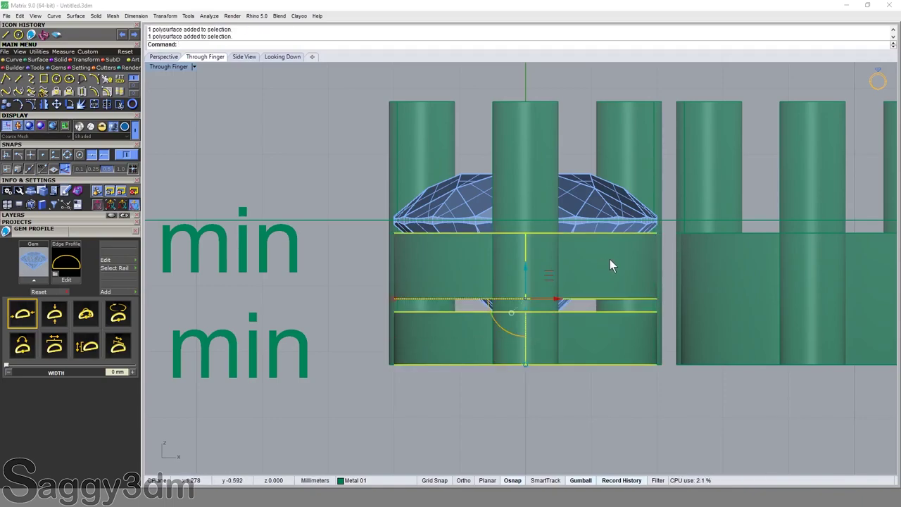
{"action": "left_click", "coordinate": [609, 259]}
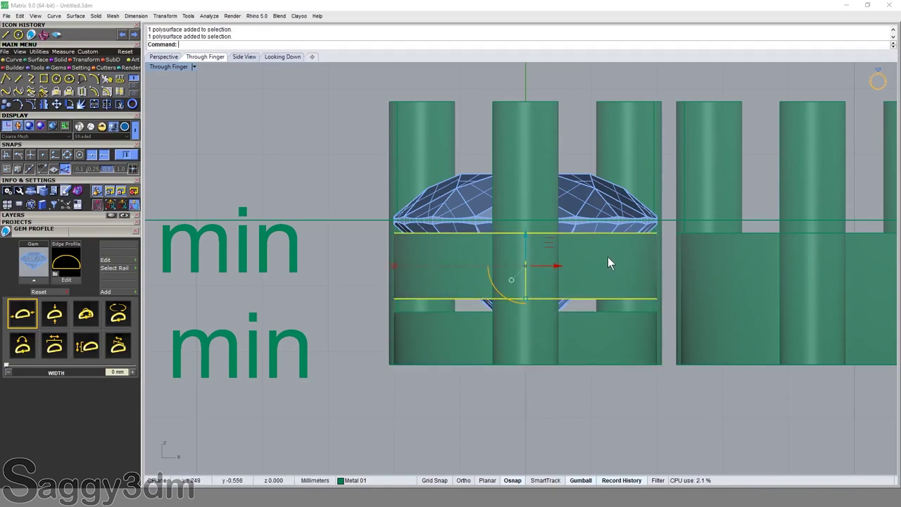
{"action": "left_click", "coordinate": [602, 325]}
Step: Select the lower band and drag it roughly into position
{"action": "scroll", "coordinate": [295, 296], "scroll_direction": "down", "scroll_amount": 3}
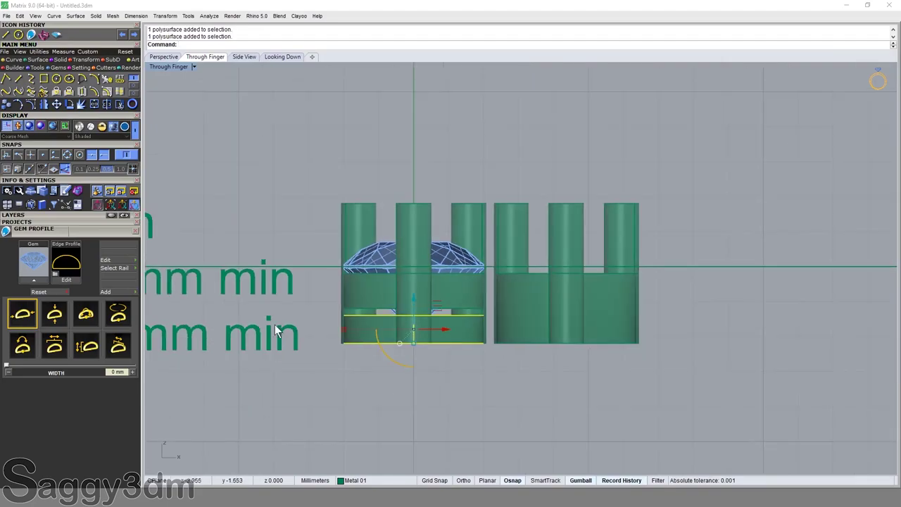
{"action": "left_click", "coordinate": [285, 287]}
{"action": "scroll", "coordinate": [648, 326], "scroll_direction": "up", "scroll_amount": 4}
{"action": "scroll", "coordinate": [648, 326], "scroll_direction": "up", "scroll_amount": 5}
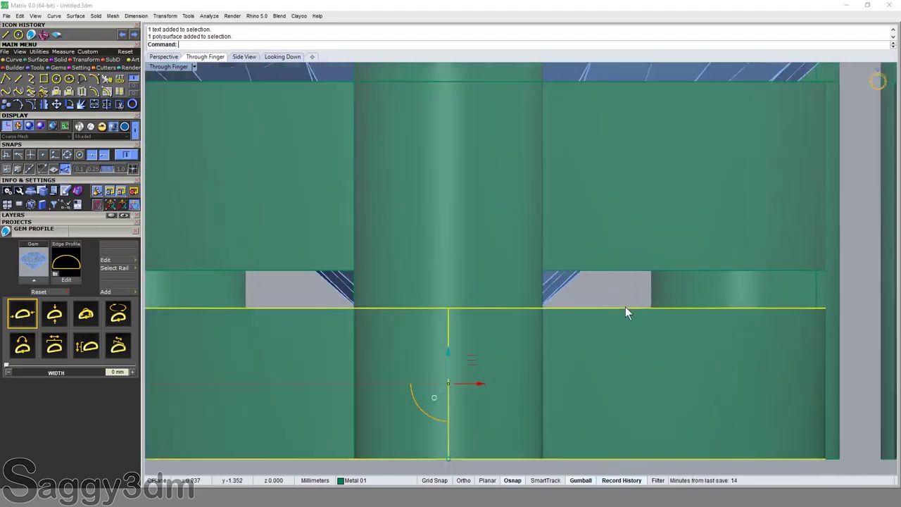
{"action": "left_click_drag", "start_coordinate": [625, 306], "coordinate": [619, 281]}
{"action": "scroll", "coordinate": [607, 319], "scroll_direction": "up", "scroll_amount": 3}
{"action": "scroll", "coordinate": [602, 320], "scroll_direction": "up", "scroll_amount": 2}
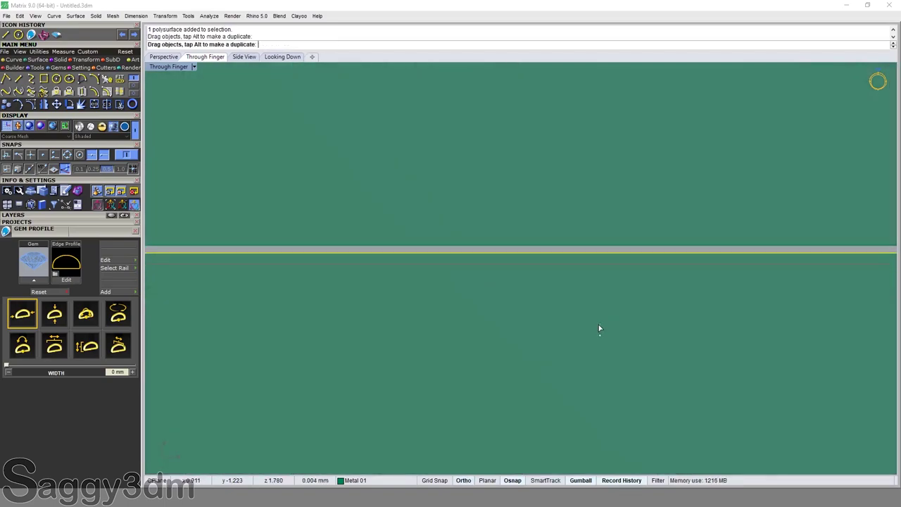
{"action": "left_click_drag", "start_coordinate": [597, 317], "coordinate": [514, 275]}
{"action": "scroll", "coordinate": [521, 296], "scroll_direction": "down", "scroll_amount": 4}
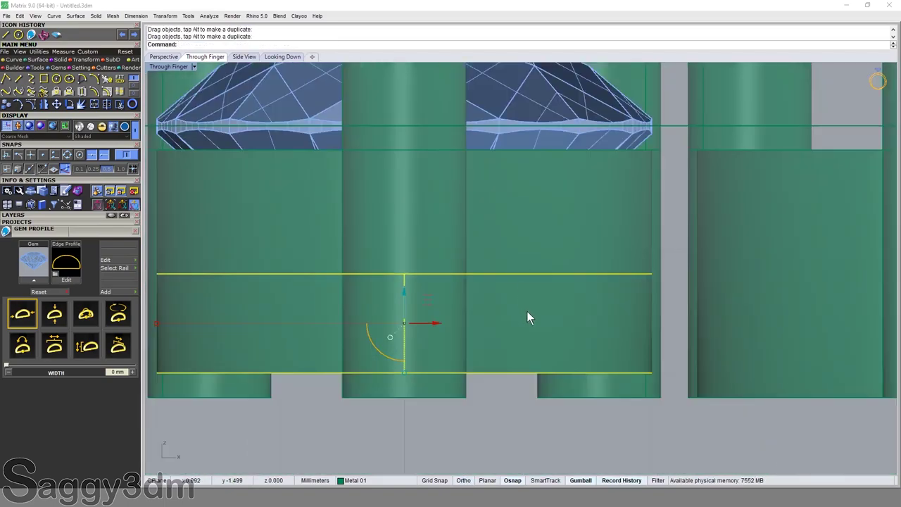
{"action": "scroll", "coordinate": [529, 282], "scroll_direction": "down", "scroll_amount": 3}
Step: Move the lower band down 0.8
{"action": "type", "text": "m"}
{"action": "key", "text": "Return"}
{"action": "left_click", "coordinate": [560, 304]}
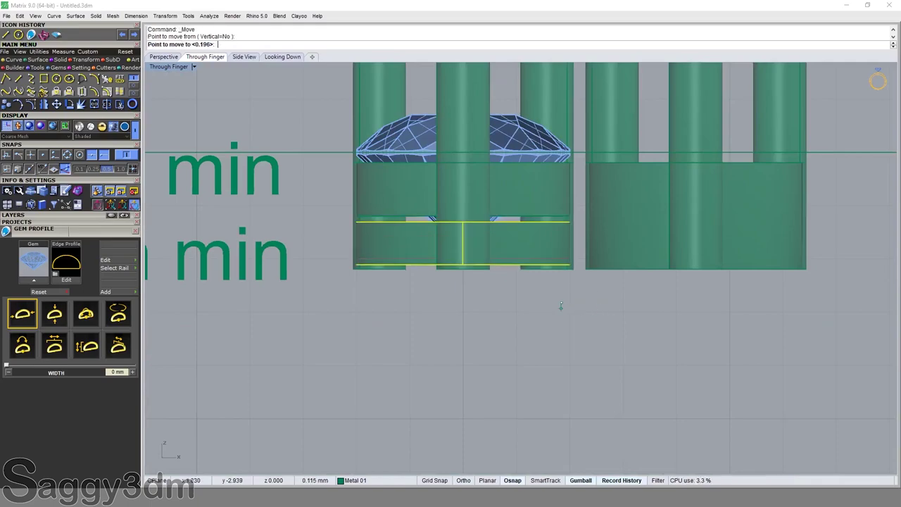
{"action": "type", "text": ".8"}
{"action": "key", "text": "Return"}
{"action": "left_click", "coordinate": [560, 304]}
Step: Scale1D the three prongs so they reach the bottom of the lower band
{"action": "scroll", "coordinate": [501, 307], "scroll_direction": "down", "scroll_amount": 3}
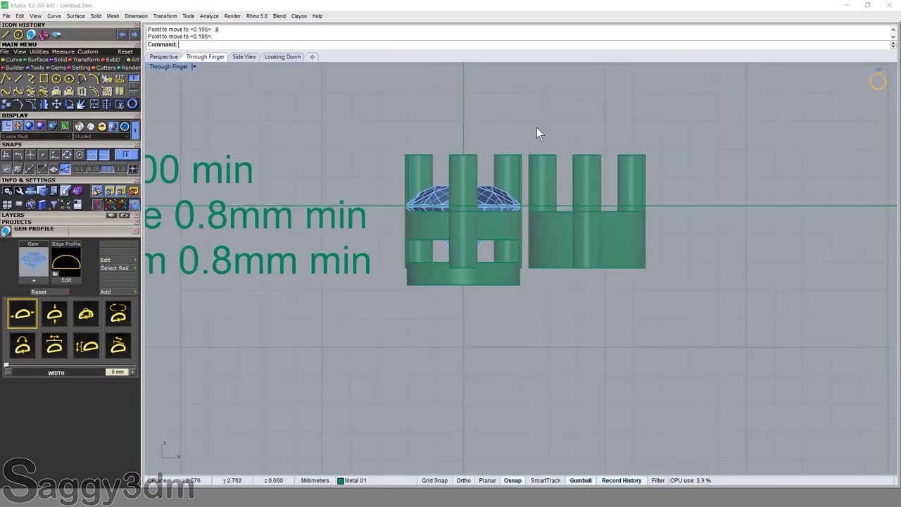
{"action": "left_click_drag", "start_coordinate": [420, 161], "coordinate": [419, 162]}
{"action": "type", "text": "s1"}
{"action": "key", "text": "Return"}
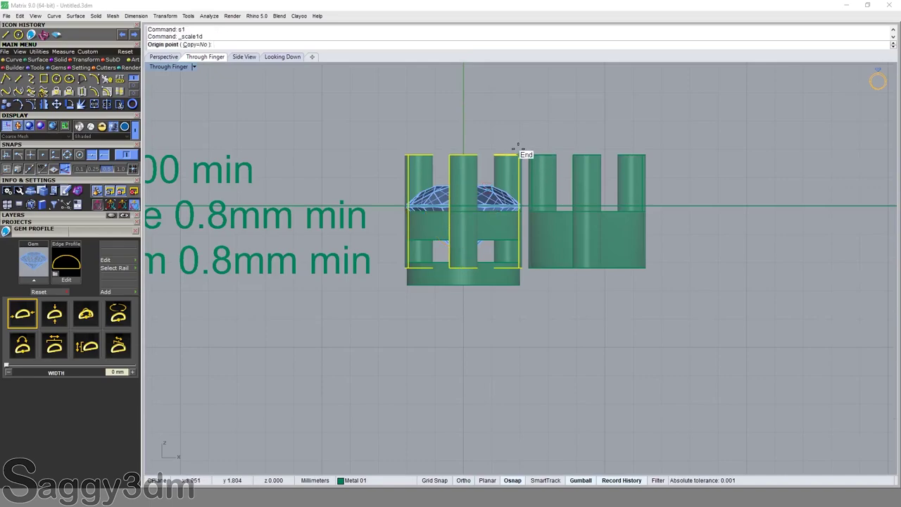
{"action": "left_click", "coordinate": [520, 155]}
{"action": "scroll", "coordinate": [533, 273], "scroll_direction": "up", "scroll_amount": 2}
{"action": "scroll", "coordinate": [525, 267], "scroll_direction": "up", "scroll_amount": 2}
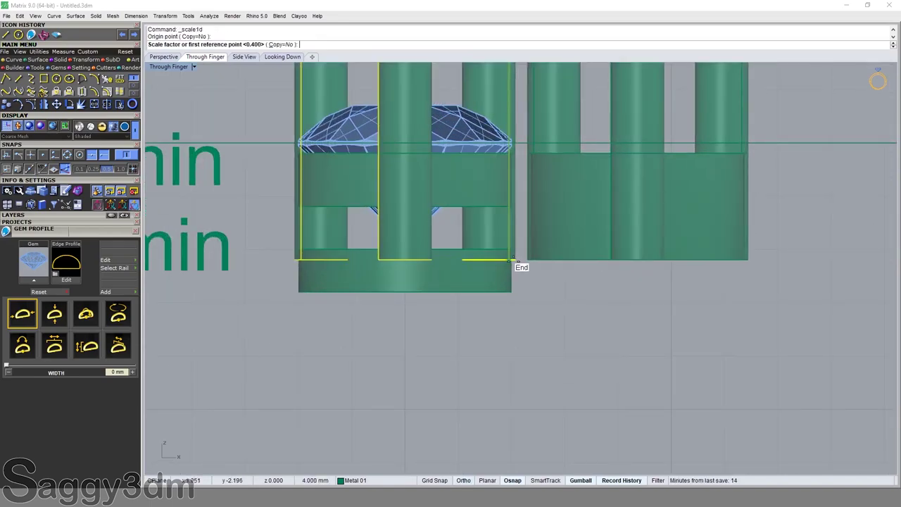
{"action": "left_click", "coordinate": [509, 260]}
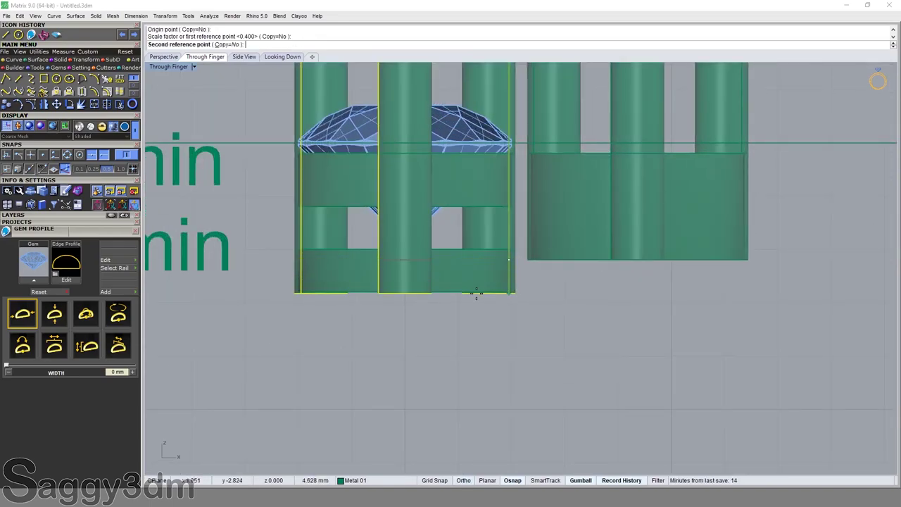
{"action": "left_click", "coordinate": [425, 291]}
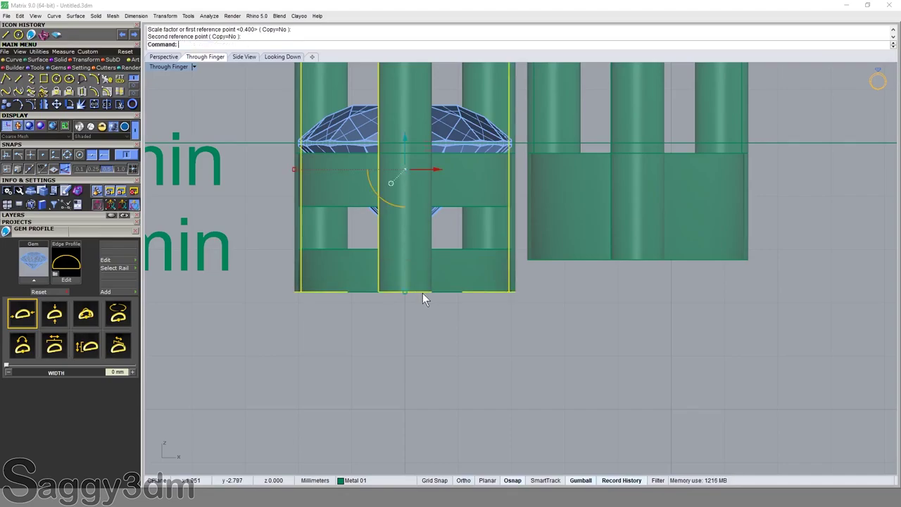
{"action": "scroll", "coordinate": [428, 294], "scroll_direction": "down", "scroll_amount": 3}
{"action": "scroll", "coordinate": [493, 289], "scroll_direction": "up", "scroll_amount": 3}
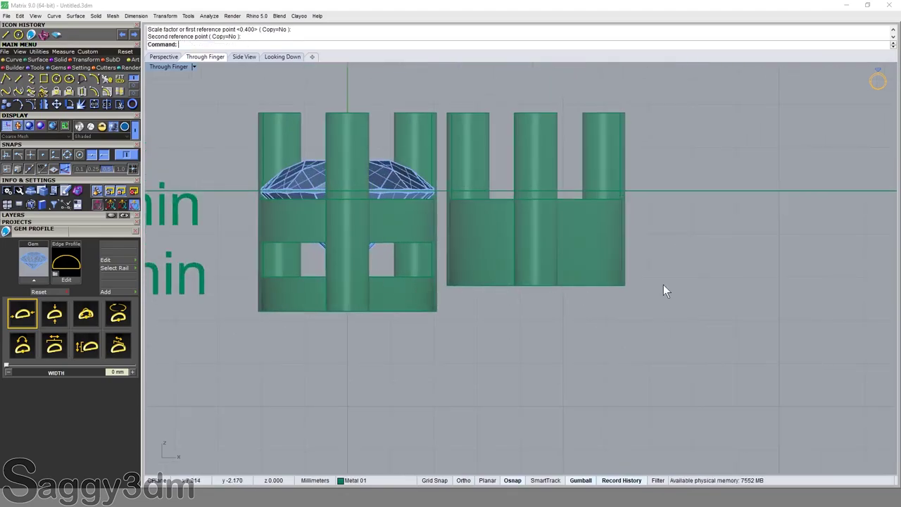
Step: Orbit to view the setting from above and select the left setting's bottom ring
{"action": "mouse_move", "coordinate": [663, 286]}
{"action": "right_mouse_down"}
{"action": "mouse_move", "coordinate": [498, 316]}
{"action": "mouse_move", "coordinate": [531, 286]}
{"action": "mouse_move", "coordinate": [535, 258]}
{"action": "mouse_move", "coordinate": [555, 266]}
{"action": "mouse_move", "coordinate": [556, 290]}
{"action": "mouse_move", "coordinate": [527, 328]}
{"action": "mouse_move", "coordinate": [535, 387]}
{"action": "mouse_move", "coordinate": [521, 312]}
{"action": "mouse_move", "coordinate": [563, 246]}
{"action": "right_mouse_up"}
{"action": "scroll", "coordinate": [524, 300], "scroll_direction": "down", "scroll_amount": 3}
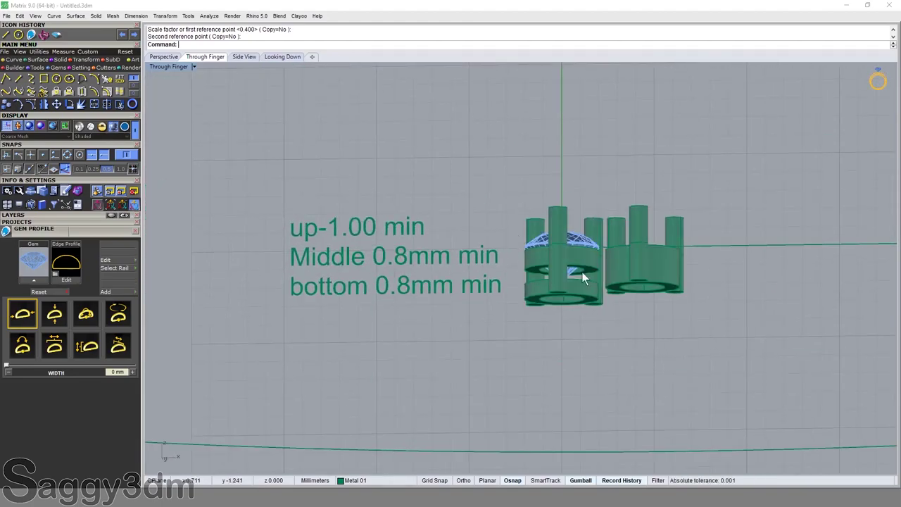
{"action": "scroll", "coordinate": [571, 233], "scroll_direction": "up", "scroll_amount": 3}
{"action": "scroll", "coordinate": [573, 237], "scroll_direction": "down", "scroll_amount": 2}
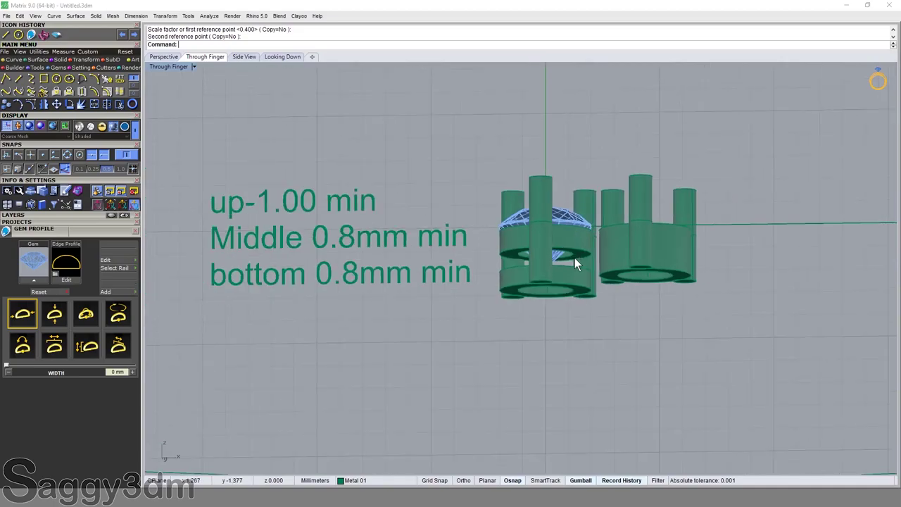
{"action": "right_click_drag", "start_coordinate": [578, 269], "coordinate": [578, 290]}
{"action": "scroll", "coordinate": [578, 291], "scroll_direction": "up", "scroll_amount": 2}
{"action": "left_click", "coordinate": [575, 289]}
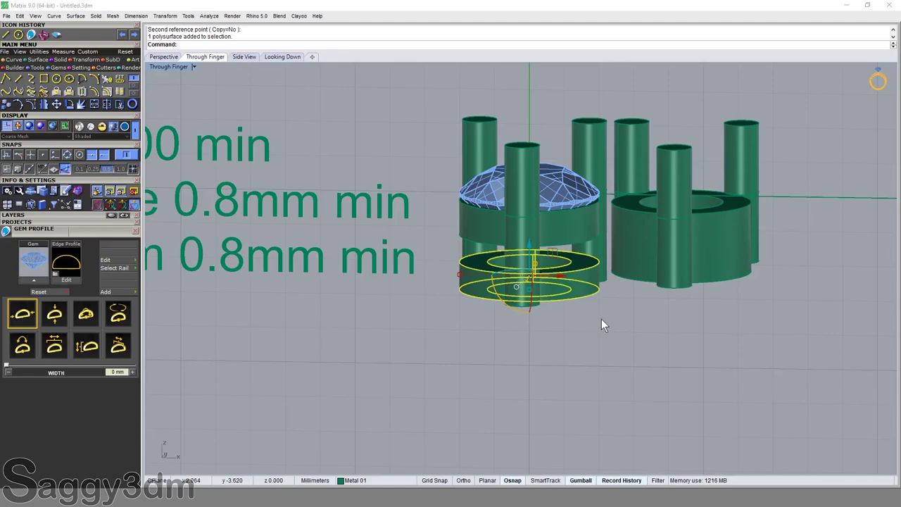
{"action": "scroll", "coordinate": [601, 319], "scroll_direction": "down", "scroll_amount": 3}
Step: Delete the right-hand setting's prongs and ring plus three leftover curves
{"action": "left_click_drag", "start_coordinate": [712, 179], "coordinate": [650, 293]}
{"action": "left_click_drag", "start_coordinate": [625, 247], "coordinate": [626, 246]}
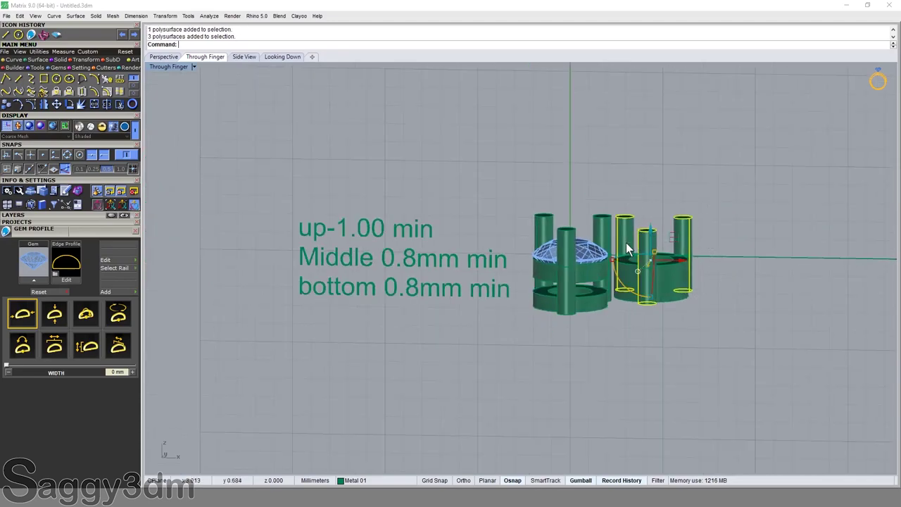
{"action": "key", "text": "Delete"}
{"action": "left_click", "coordinate": [652, 272]}
{"action": "key", "text": "Delete"}
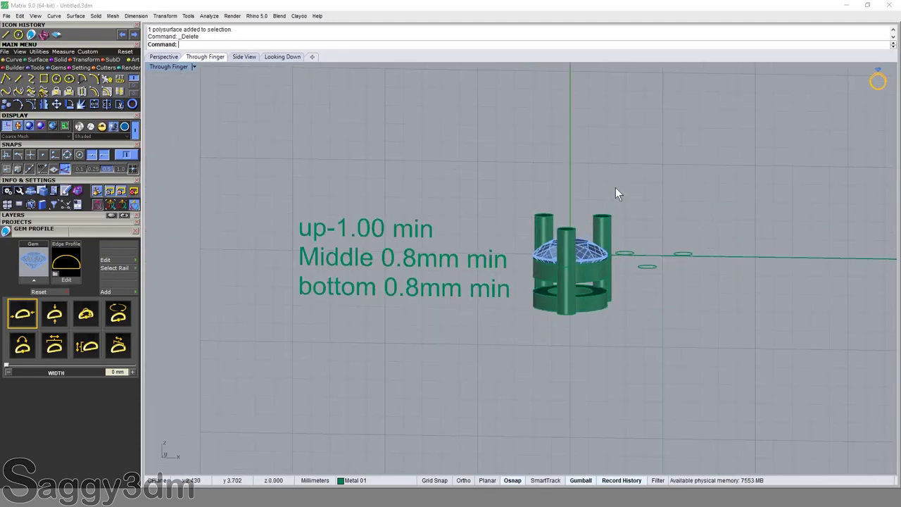
{"action": "left_click_drag", "start_coordinate": [615, 189], "coordinate": [726, 308]}
{"action": "key", "text": "Delete"}
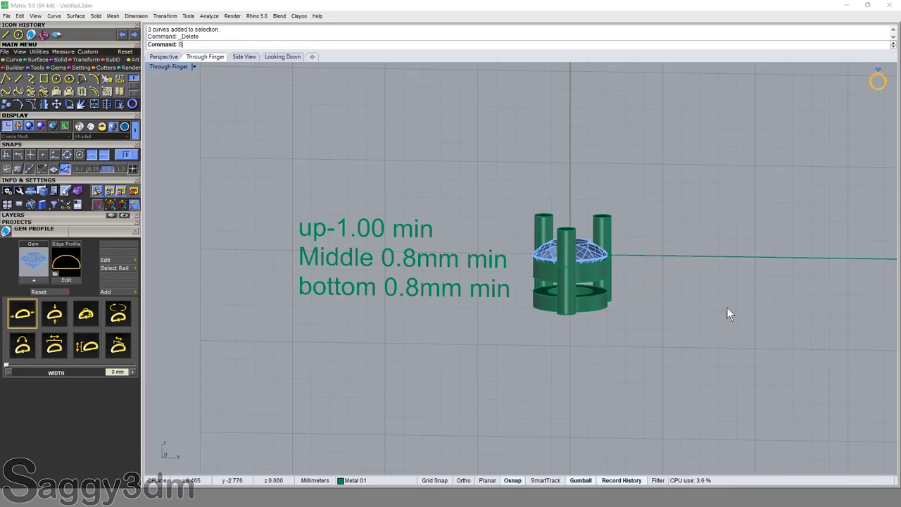
Step: Select all curves except the horizontal line with SelCrv, group them and hide them
{"action": "type", "text": "SelCrv"}
{"action": "key", "text": "Return"}
{"action": "left_click", "coordinate": [703, 258], "text": "ctrl"}
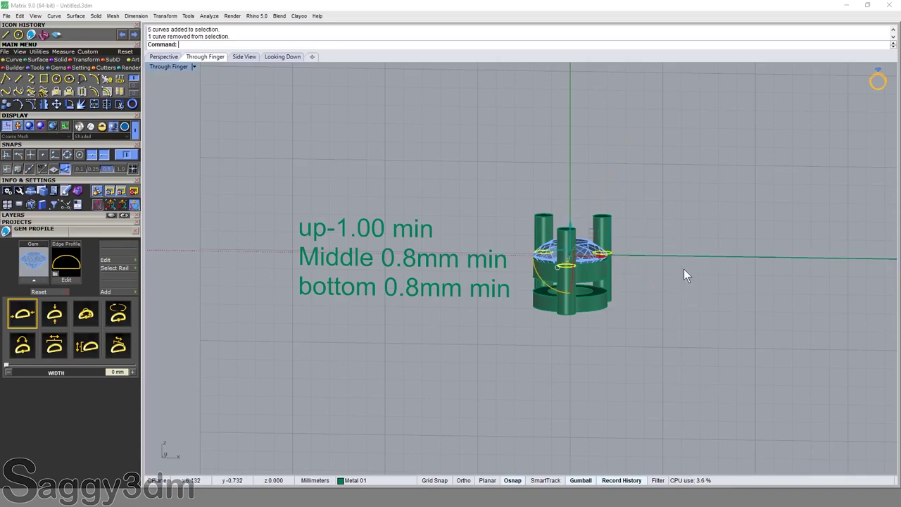
{"action": "type", "text": "g"}
{"action": "key", "text": "Return"}
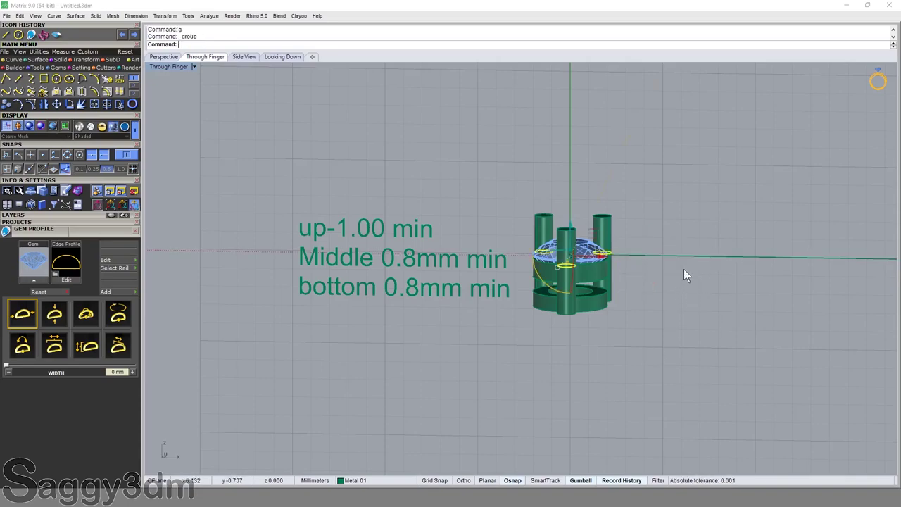
{"action": "key", "text": "ctrl+h"}
{"action": "left_click", "coordinate": [685, 257]}
{"action": "left_click", "coordinate": [640, 305]}
Step: Maximize the Looking Down view
{"action": "scroll", "coordinate": [640, 304], "scroll_direction": "up", "scroll_amount": 2}
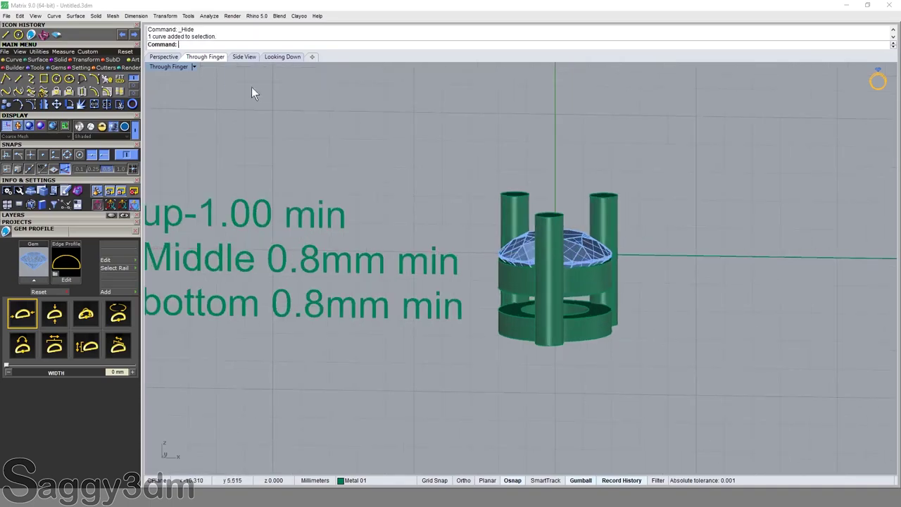
{"action": "double_click", "coordinate": [159, 66]}
{"action": "double_click", "coordinate": [152, 66]}
{"action": "left_click_drag", "start_coordinate": [456, 185], "coordinate": [258, 240]}
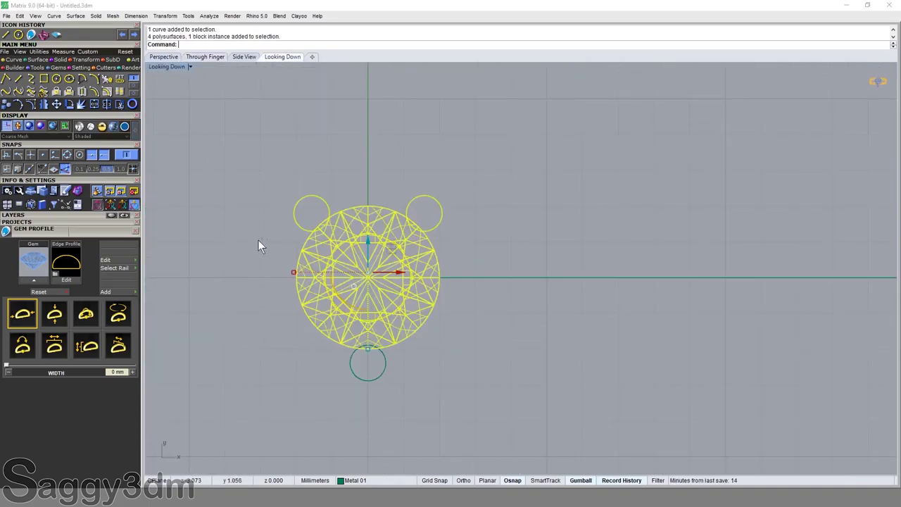
{"action": "left_click", "coordinate": [189, 66]}
{"action": "left_click", "coordinate": [224, 39]}
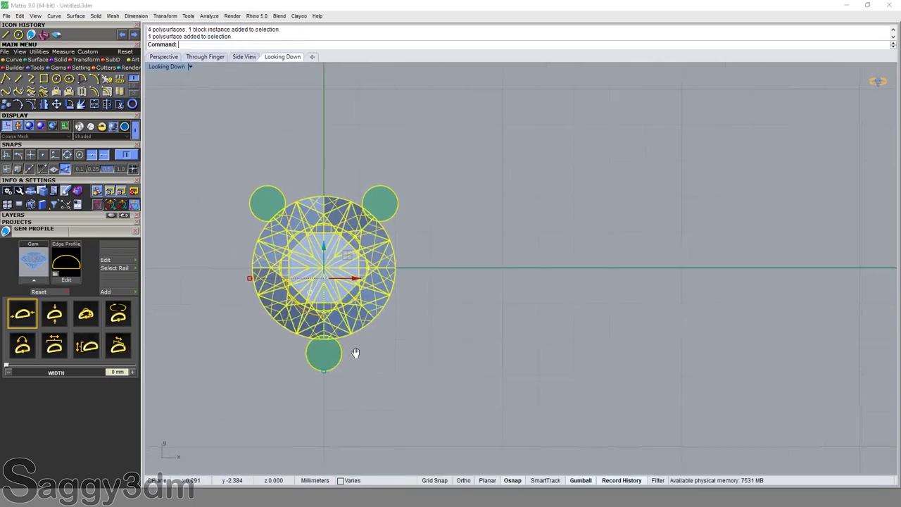
{"action": "type", "text": "c"}
{"action": "key", "text": "Return"}
{"action": "left_click", "coordinate": [407, 359]}
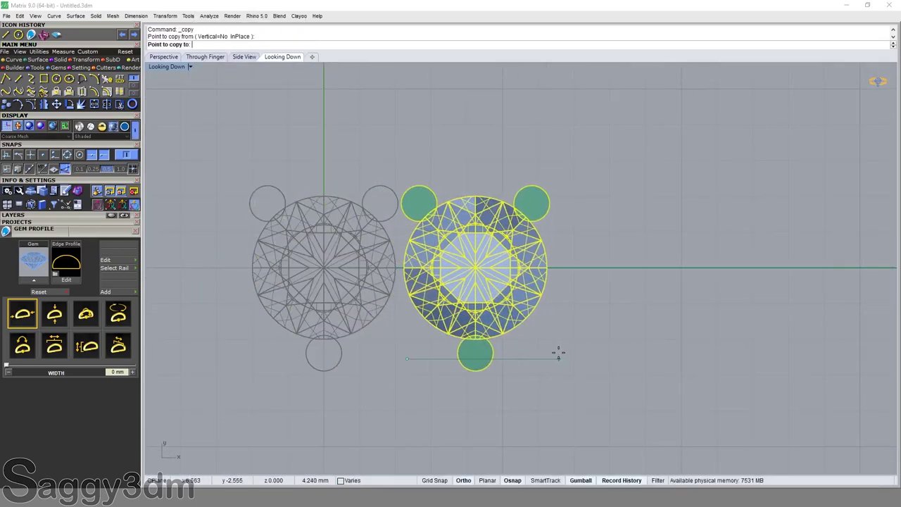
{"action": "left_click", "coordinate": [557, 352]}
{"action": "key", "text": "Return"}
{"action": "key", "text": "Escape"}
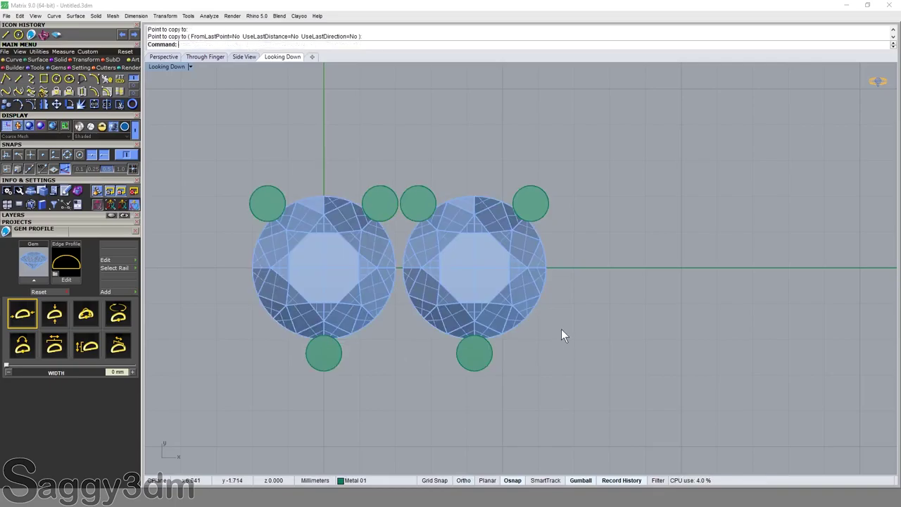
{"action": "mouse_move", "coordinate": [560, 328]}
{"action": "right_mouse_down"}
{"action": "mouse_move", "coordinate": [596, 272]}
{"action": "mouse_move", "coordinate": [603, 326]}
{"action": "right_mouse_up"}
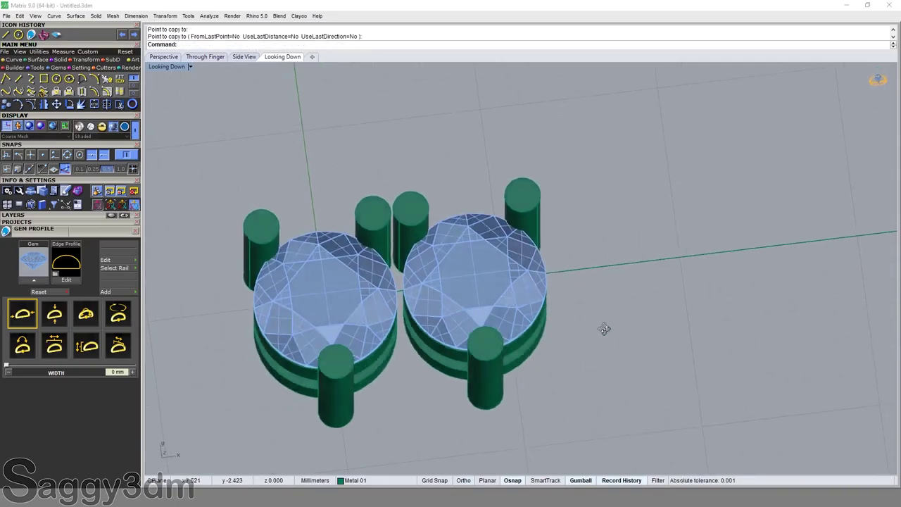
{"action": "scroll", "coordinate": [368, 281], "scroll_direction": "up", "scroll_amount": 3}
{"action": "right_click_drag", "start_coordinate": [368, 281], "coordinate": [605, 182]}
{"action": "scroll", "coordinate": [605, 182], "scroll_direction": "down", "scroll_amount": 5}
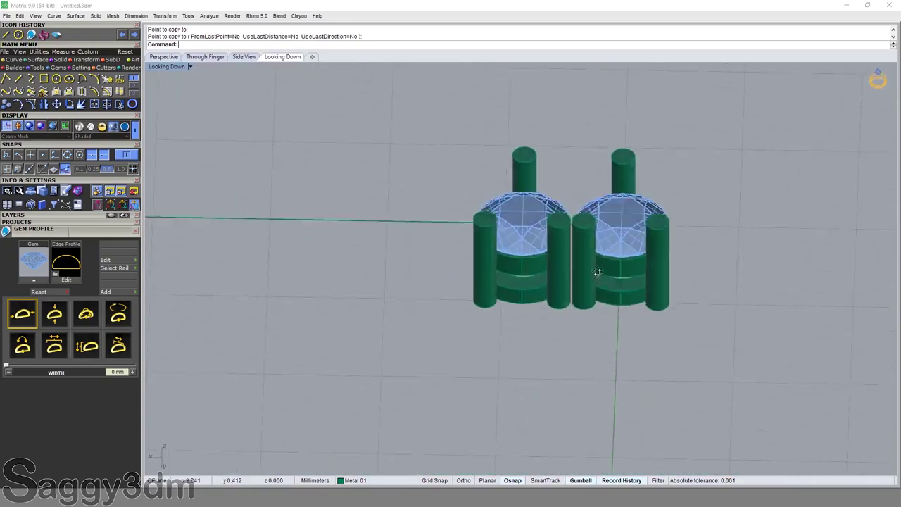
{"action": "scroll", "coordinate": [597, 281], "scroll_direction": "up", "scroll_amount": 3}
{"action": "scroll", "coordinate": [540, 266], "scroll_direction": "up", "scroll_amount": 1}
{"action": "scroll", "coordinate": [404, 252], "scroll_direction": "down", "scroll_amount": 2}
{"action": "right_click_drag", "start_coordinate": [404, 252], "coordinate": [563, 321]}
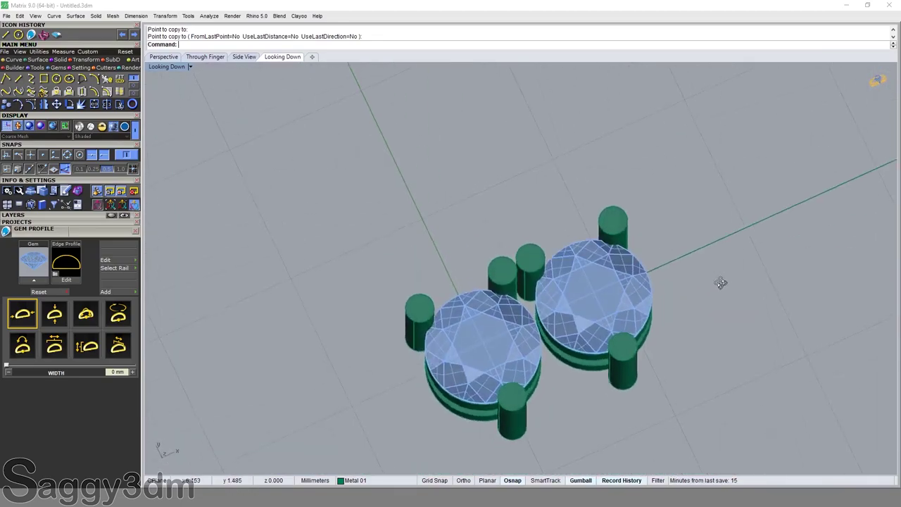
{"action": "scroll", "coordinate": [563, 322], "scroll_direction": "up", "scroll_amount": 2}
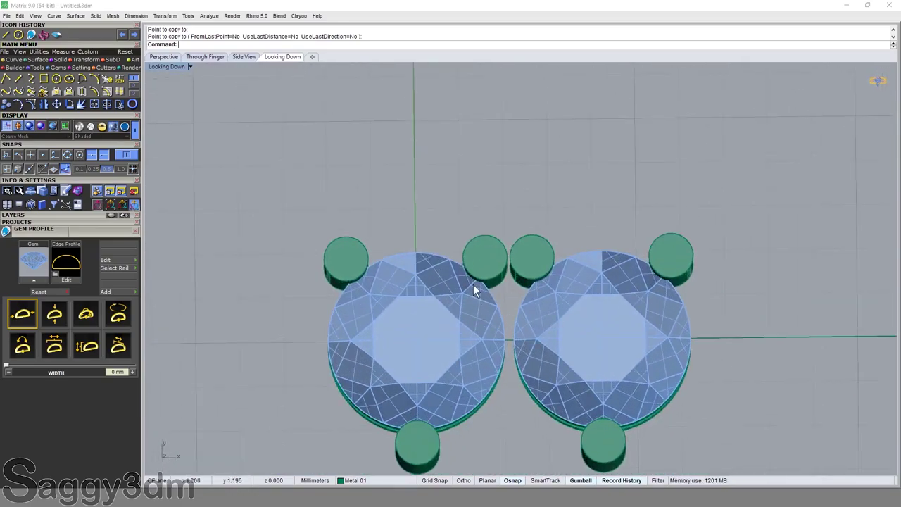
{"action": "scroll", "coordinate": [548, 308], "scroll_direction": "down", "scroll_amount": 3}
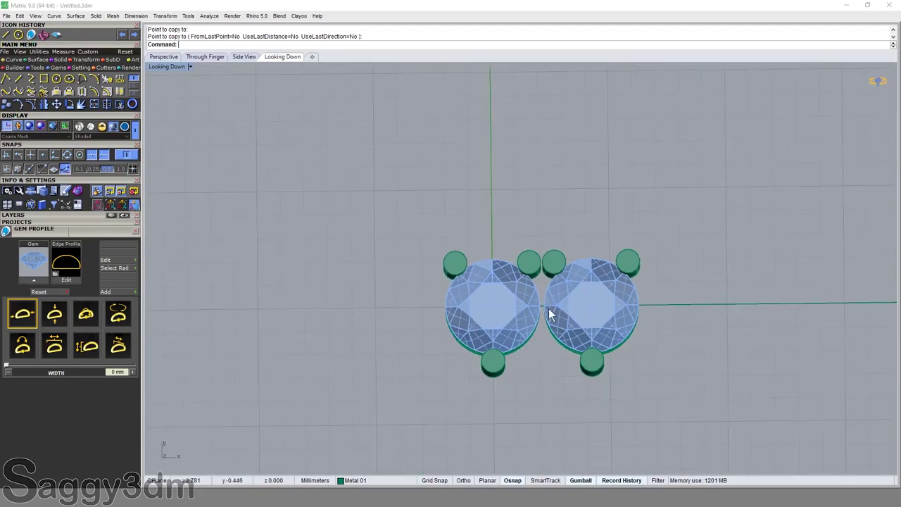
{"action": "scroll", "coordinate": [549, 308], "scroll_direction": "up", "scroll_amount": 2}
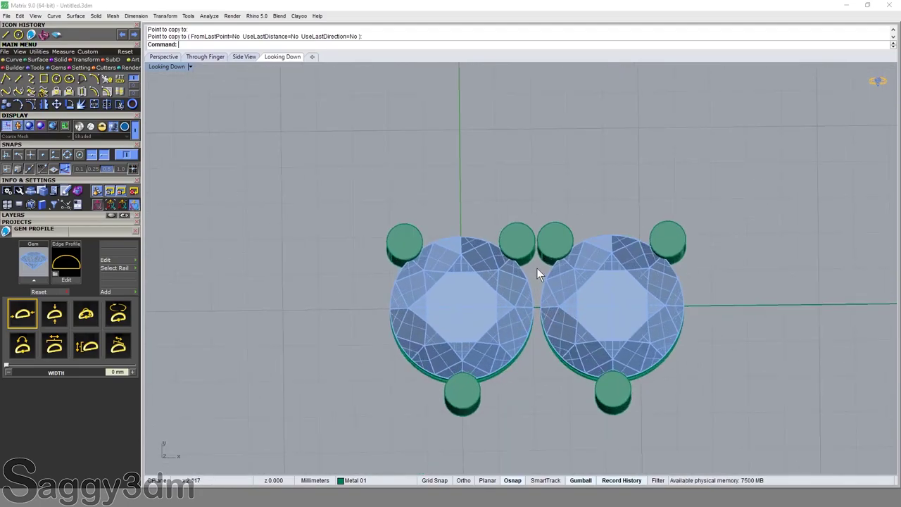
{"action": "scroll", "coordinate": [536, 268], "scroll_direction": "down", "scroll_amount": 2}
{"action": "left_click_drag", "start_coordinate": [536, 211], "coordinate": [672, 400]}
{"action": "scroll", "coordinate": [570, 275], "scroll_direction": "down", "scroll_amount": 2}
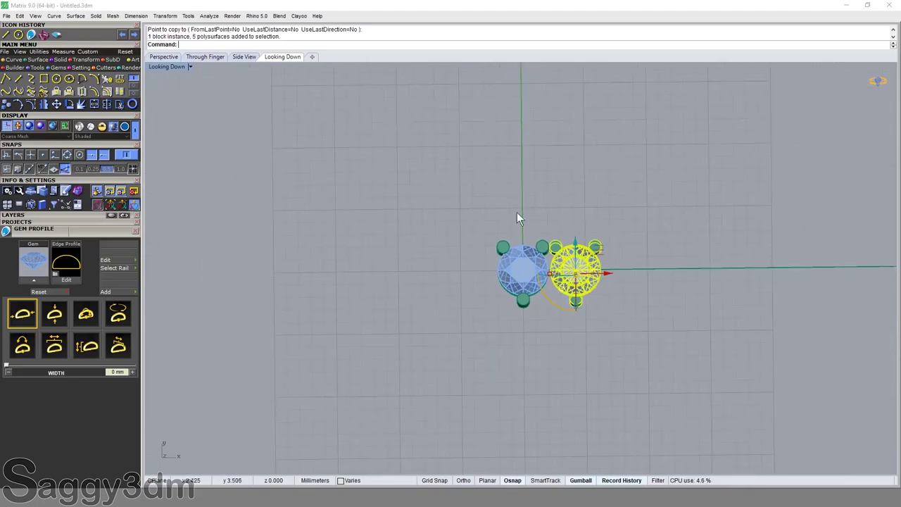
{"action": "right_click_drag", "start_coordinate": [495, 247], "coordinate": [609, 285]}
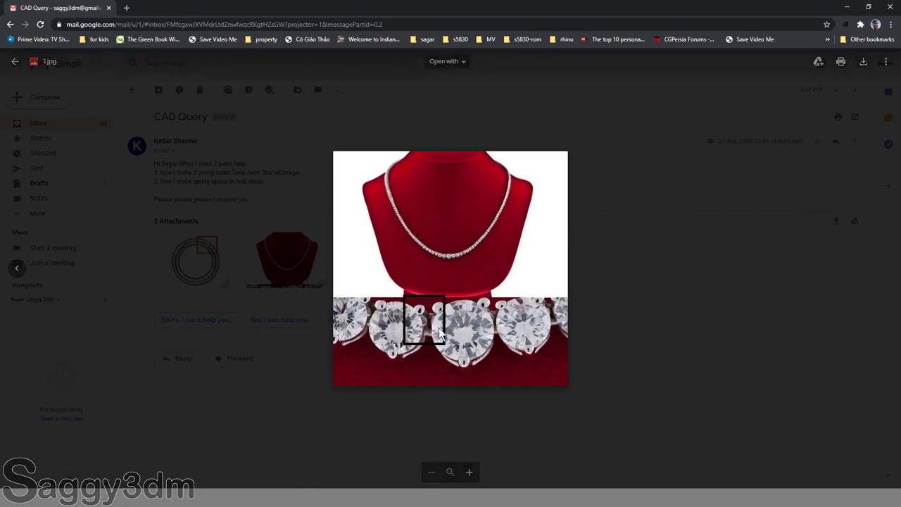
Step: Zoom in on the collet settings in the necklace reference photo, then reset zoom with Ctrl+0
{"action": "scroll", "coordinate": [449, 261], "scroll_direction": "up", "scroll_amount": 2, "text": "ctrl"}
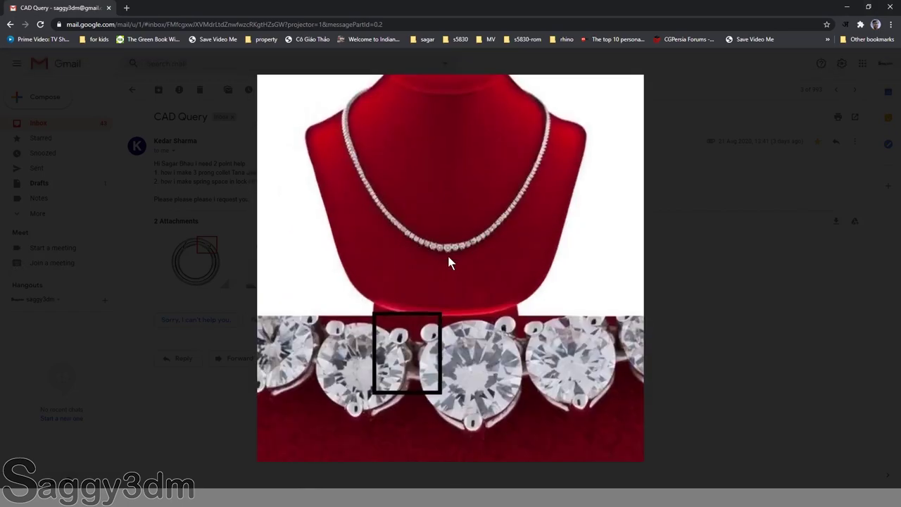
{"action": "scroll", "coordinate": [449, 250], "scroll_direction": "up", "scroll_amount": 2, "text": "ctrl"}
{"action": "scroll", "coordinate": [450, 235], "scroll_direction": "up", "scroll_amount": 2, "text": "ctrl"}
{"action": "scroll", "coordinate": [453, 222], "scroll_direction": "up", "scroll_amount": 2, "text": "ctrl"}
{"action": "scroll", "coordinate": [454, 215], "scroll_direction": "up", "scroll_amount": 1, "text": "ctrl"}
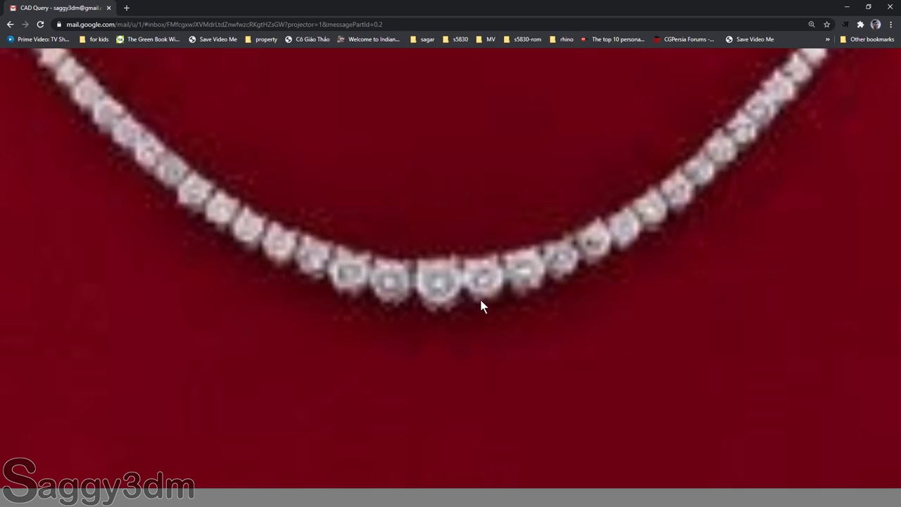
{"action": "key", "text": "ctrl+0"}
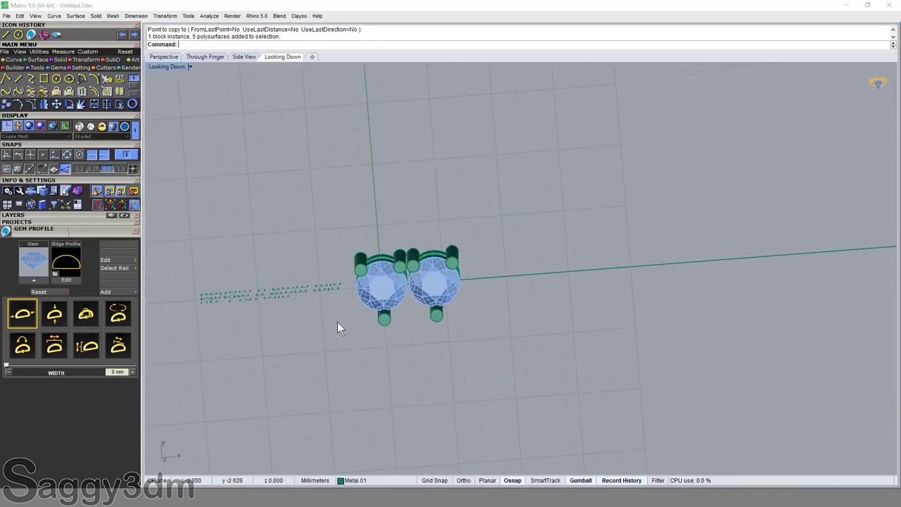
Step: Hide the note about minimum metal thicknesses
{"action": "left_click", "coordinate": [285, 239]}
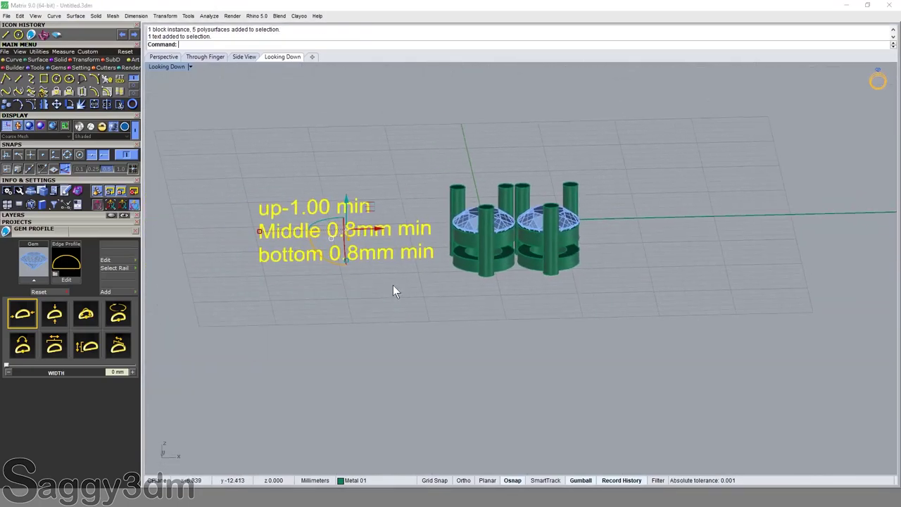
{"action": "mouse_move", "coordinate": [393, 285]}
{"action": "right_mouse_down"}
{"action": "mouse_move", "coordinate": [431, 182]}
{"action": "mouse_move", "coordinate": [420, 279]}
{"action": "mouse_move", "coordinate": [441, 186]}
{"action": "mouse_move", "coordinate": [325, 337]}
{"action": "right_mouse_up"}
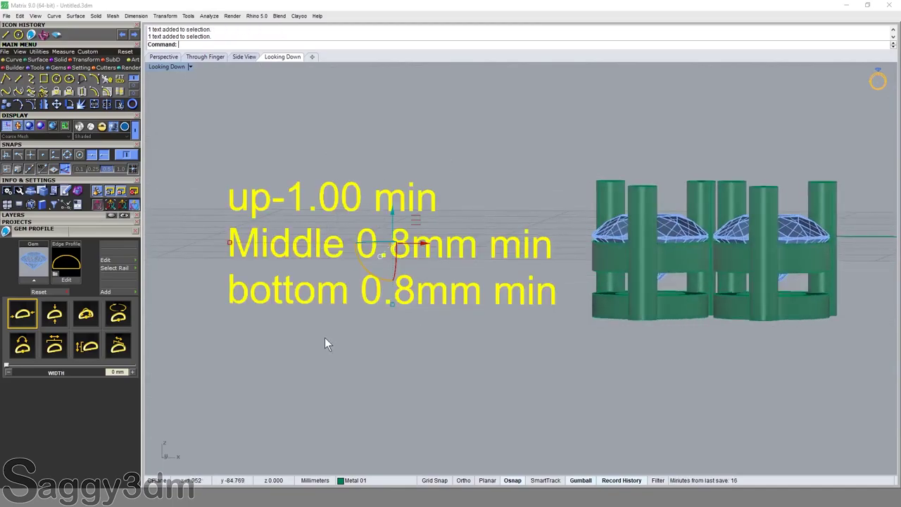
{"action": "right_click_drag", "start_coordinate": [522, 386], "coordinate": [432, 170]}
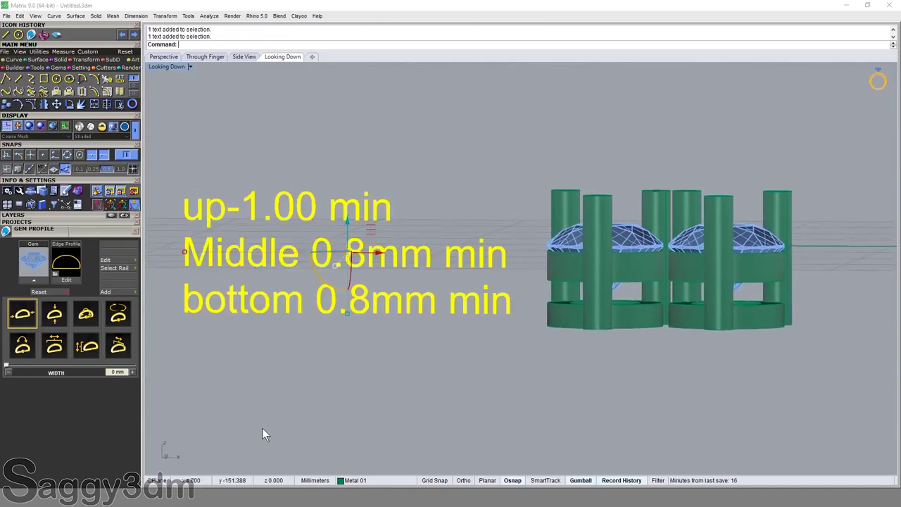
{"action": "type", "text": "h"}
{"action": "key", "text": "Return"}
Step: Orbit to inspect the tall prongs, then return to the standard 4View layout
{"action": "double_click", "coordinate": [160, 67]}
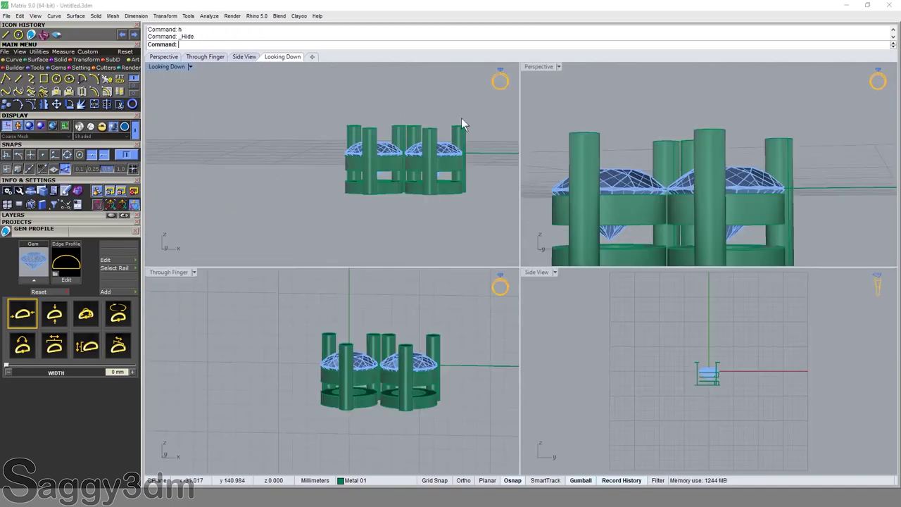
{"action": "right_click_drag", "start_coordinate": [612, 111], "coordinate": [496, 186]}
{"action": "scroll", "coordinate": [444, 158], "scroll_direction": "up", "scroll_amount": 5}
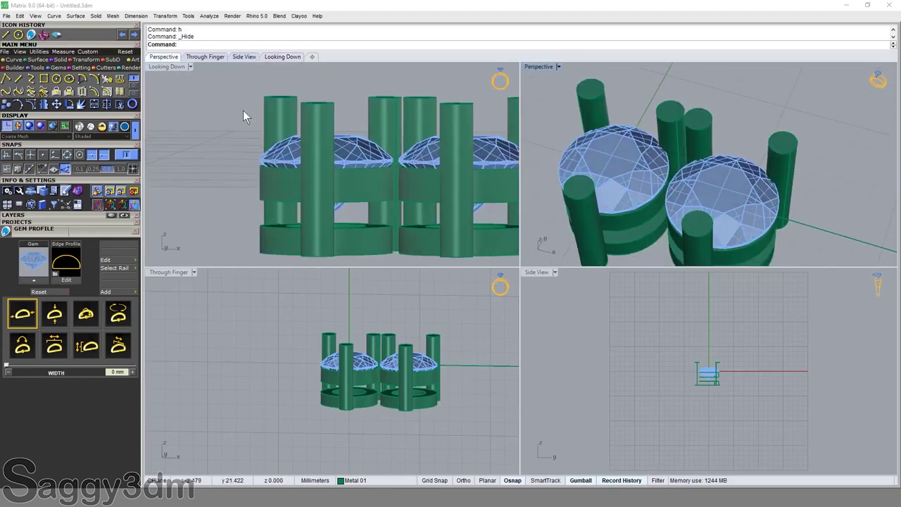
{"action": "double_click", "coordinate": [166, 65]}
{"action": "mouse_move", "coordinate": [432, 194]}
{"action": "right_mouse_down"}
{"action": "mouse_move", "coordinate": [438, 284]}
{"action": "mouse_move", "coordinate": [456, 233]}
{"action": "right_mouse_up"}
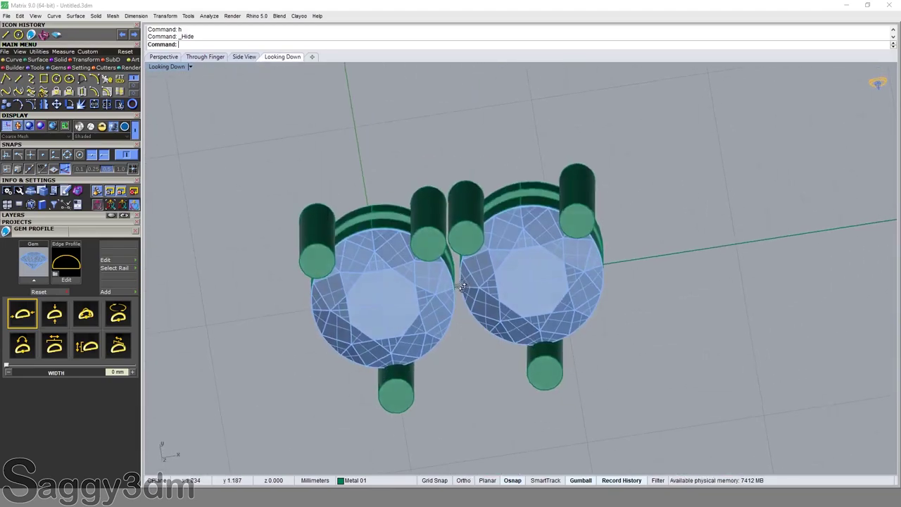
{"action": "scroll", "coordinate": [520, 272], "scroll_direction": "up", "scroll_amount": 2}
{"action": "mouse_move", "coordinate": [520, 272]}
{"action": "right_mouse_down"}
{"action": "mouse_move", "coordinate": [520, 256]}
{"action": "mouse_move", "coordinate": [398, 298]}
{"action": "right_mouse_up"}
{"action": "scroll", "coordinate": [520, 256], "scroll_direction": "down", "scroll_amount": 3}
{"action": "scroll", "coordinate": [531, 303], "scroll_direction": "up", "scroll_amount": 2}
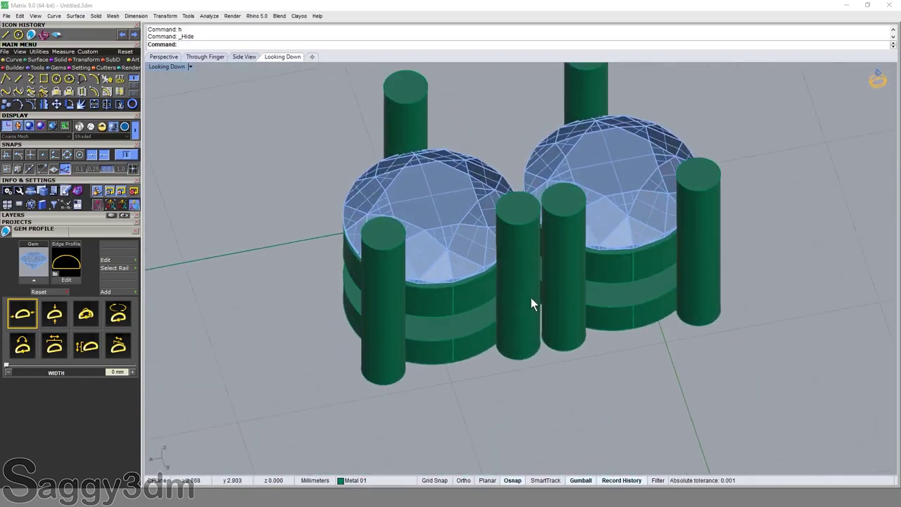
{"action": "scroll", "coordinate": [492, 288], "scroll_direction": "up", "scroll_amount": 2}
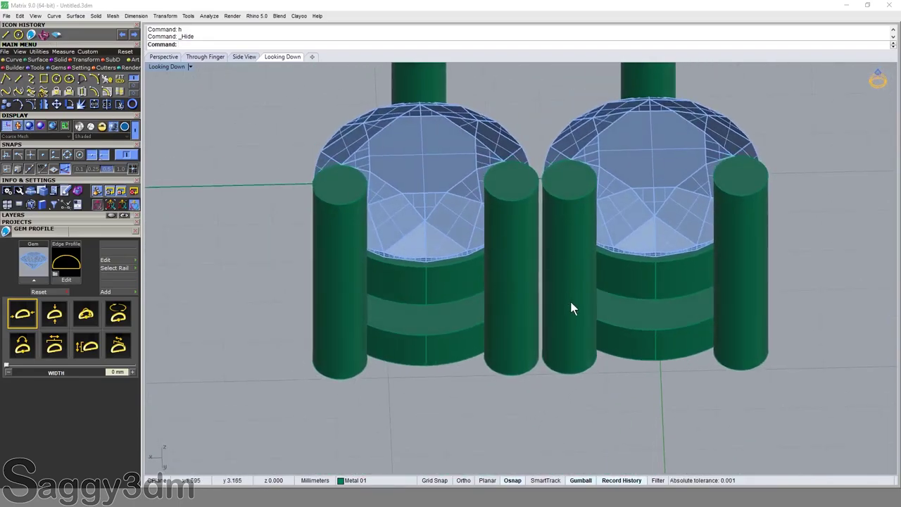
{"action": "double_click", "coordinate": [158, 65]}
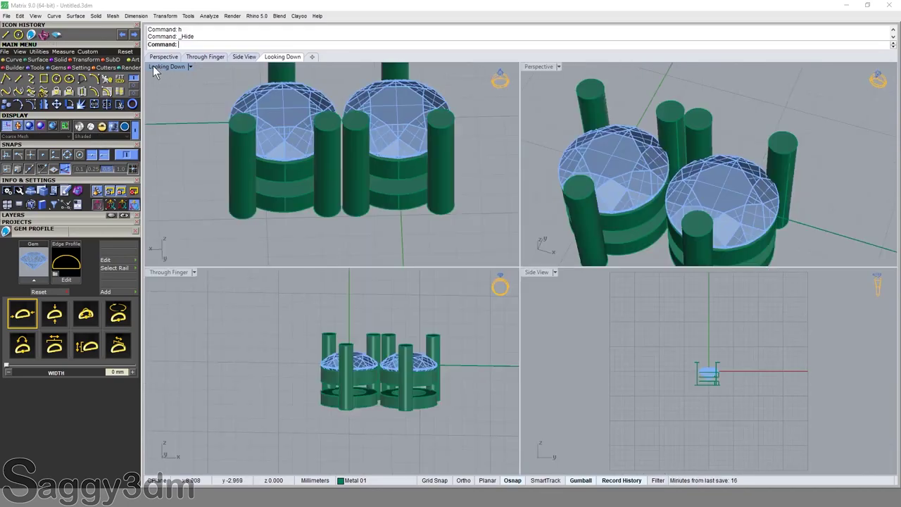
{"action": "type", "text": "4view"}
{"action": "key", "text": "Return"}
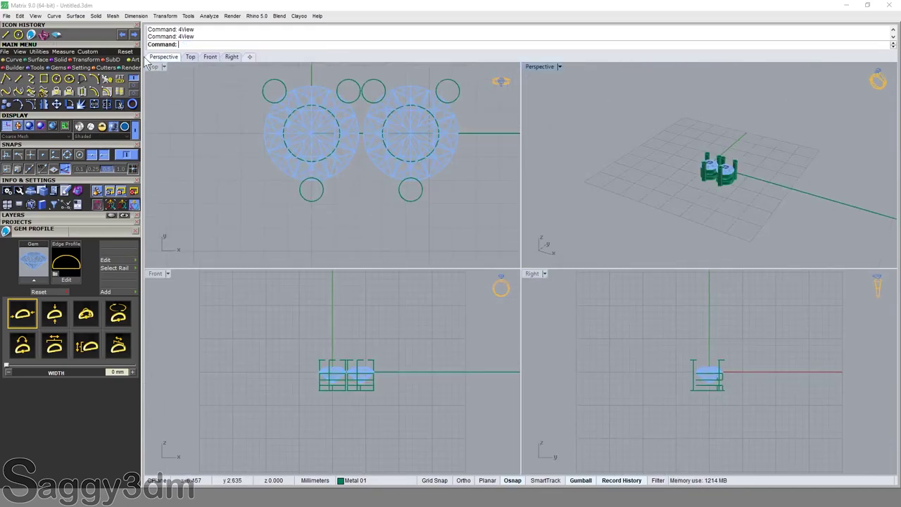
Step: Switch the Top viewport to Shaded display and pan the gems lower
{"action": "left_click", "coordinate": [163, 67]}
{"action": "left_click", "coordinate": [241, 37]}
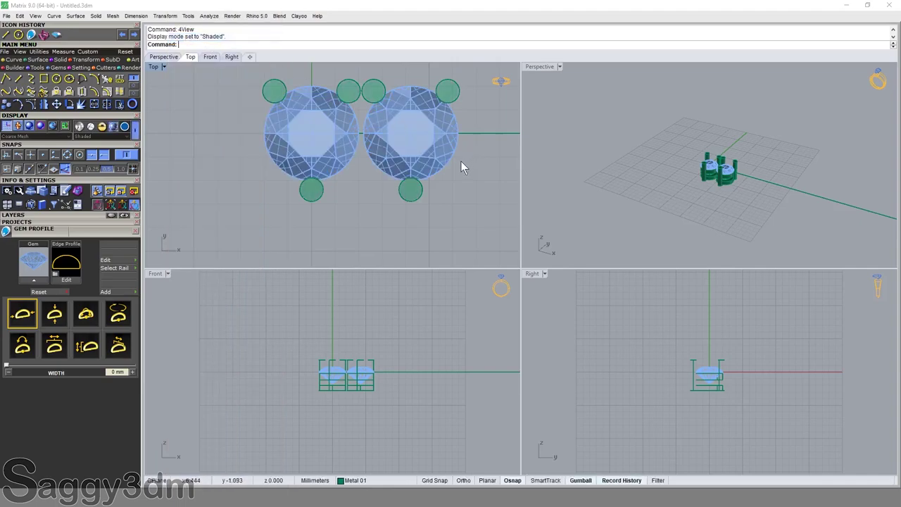
{"action": "right_click_drag", "start_coordinate": [460, 160], "coordinate": [461, 200]}
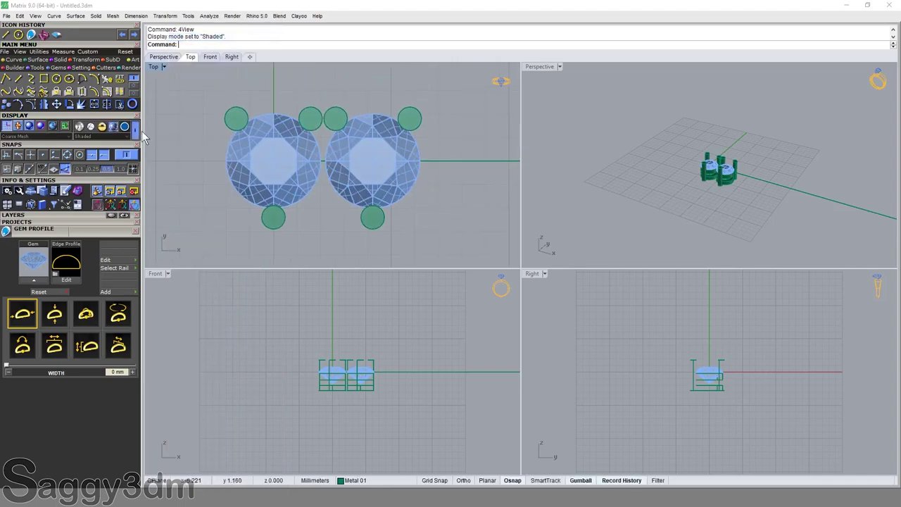
Step: Draw a small rectangle in the Right view
{"action": "left_click", "coordinate": [43, 82]}
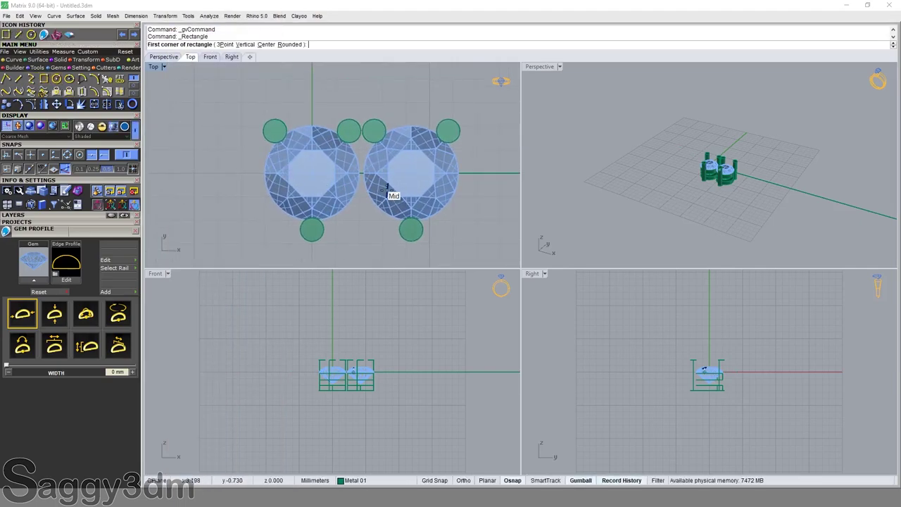
{"action": "scroll", "coordinate": [732, 376], "scroll_direction": "up", "scroll_amount": 5}
{"action": "scroll", "coordinate": [701, 358], "scroll_direction": "up", "scroll_amount": 3}
{"action": "left_click", "coordinate": [691, 356]}
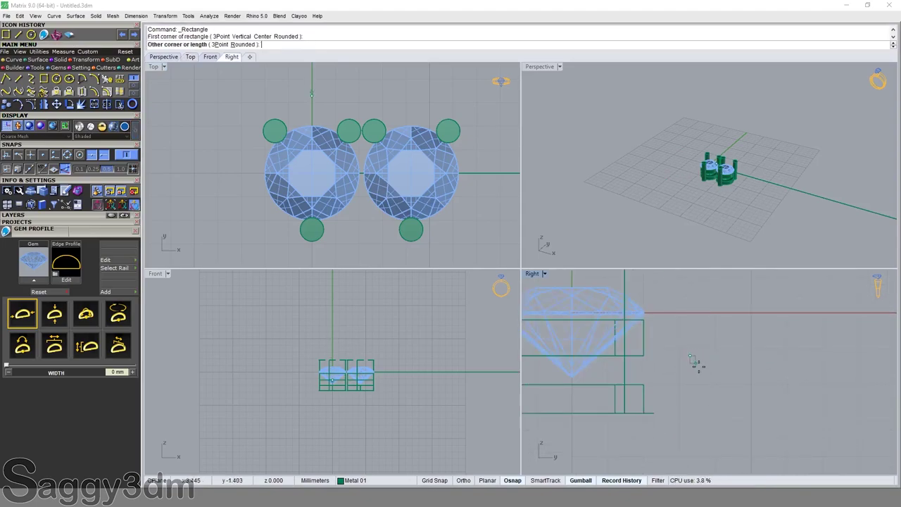
{"action": "left_click", "coordinate": [713, 382]}
Step: Scale the rectangle vertically by 0.8 with Scale1D
{"action": "scroll", "coordinate": [614, 373], "scroll_direction": "up", "scroll_amount": 2}
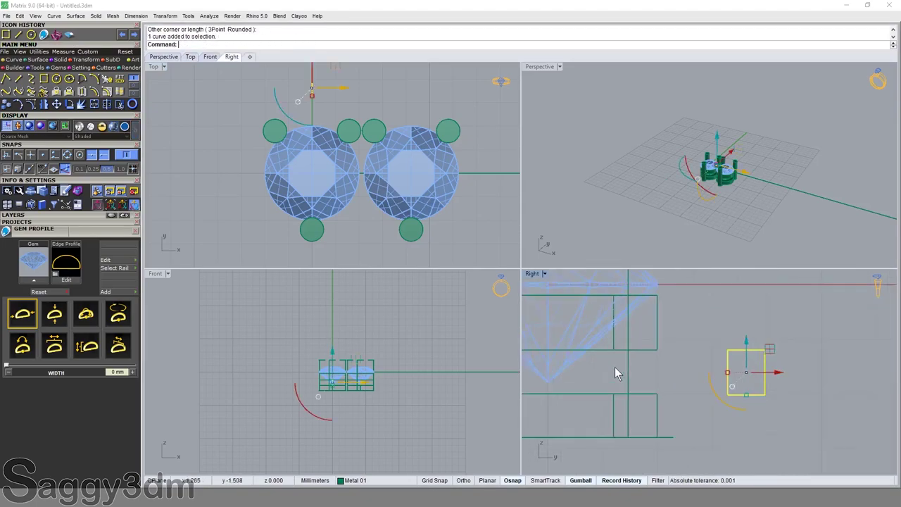
{"action": "type", "text": "s1"}
{"action": "key", "text": "Return"}
{"action": "scroll", "coordinate": [772, 383], "scroll_direction": "up", "scroll_amount": 5}
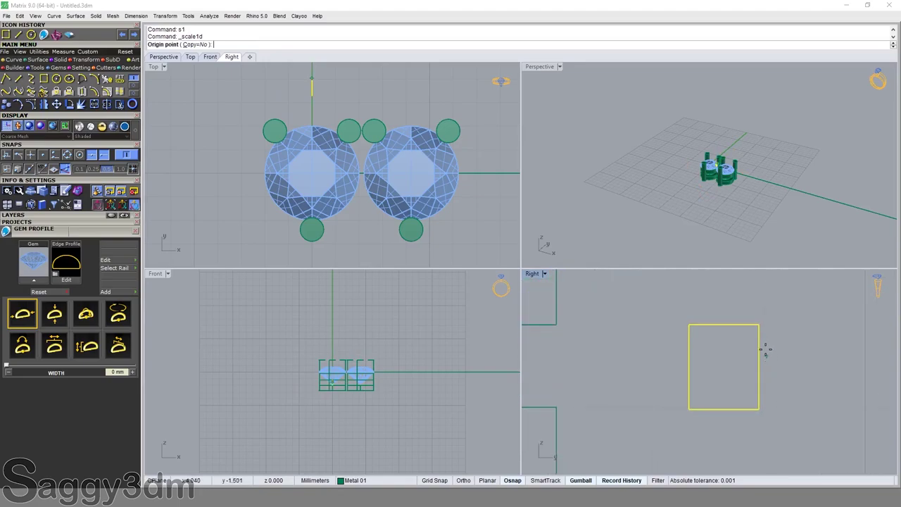
{"action": "left_click", "coordinate": [759, 325]}
{"action": "left_click", "coordinate": [759, 408]}
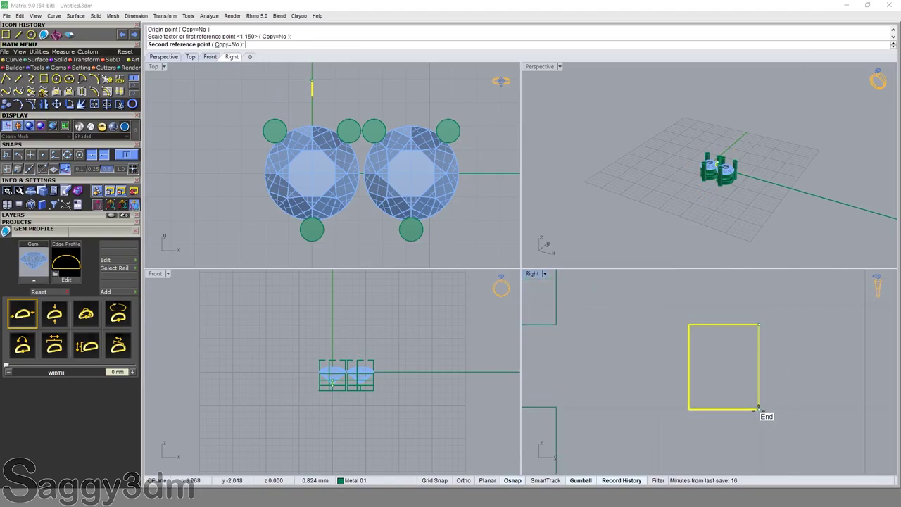
{"action": "type", "text": ".8"}
{"action": "key", "text": "Return"}
{"action": "scroll", "coordinate": [758, 406], "scroll_direction": "down", "scroll_amount": 2}
{"action": "key", "text": "Escape"}
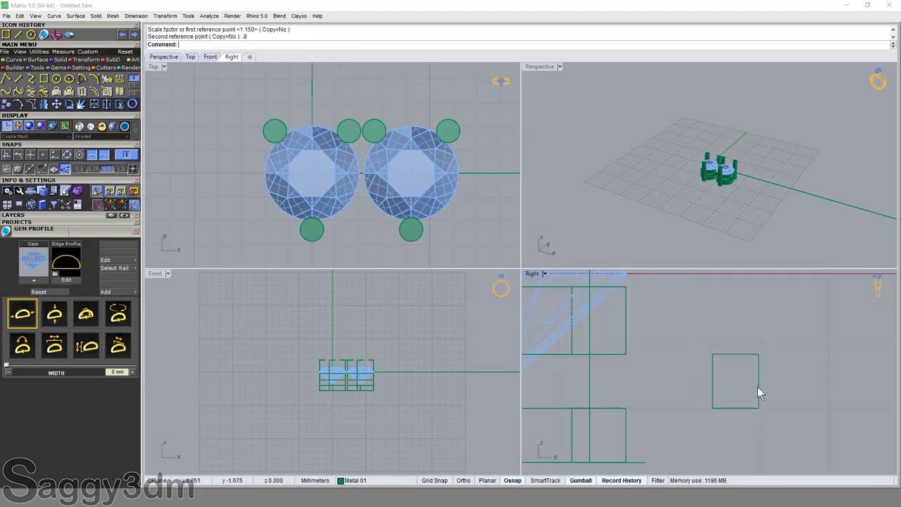
Step: Scale the rectangle horizontally by 0.8 with Scale1D as well
{"action": "left_click", "coordinate": [759, 393]}
{"action": "type", "text": "s1"}
{"action": "key", "text": "Return"}
{"action": "scroll", "coordinate": [759, 381], "scroll_direction": "up", "scroll_amount": 5}
{"action": "left_click", "coordinate": [718, 354]}
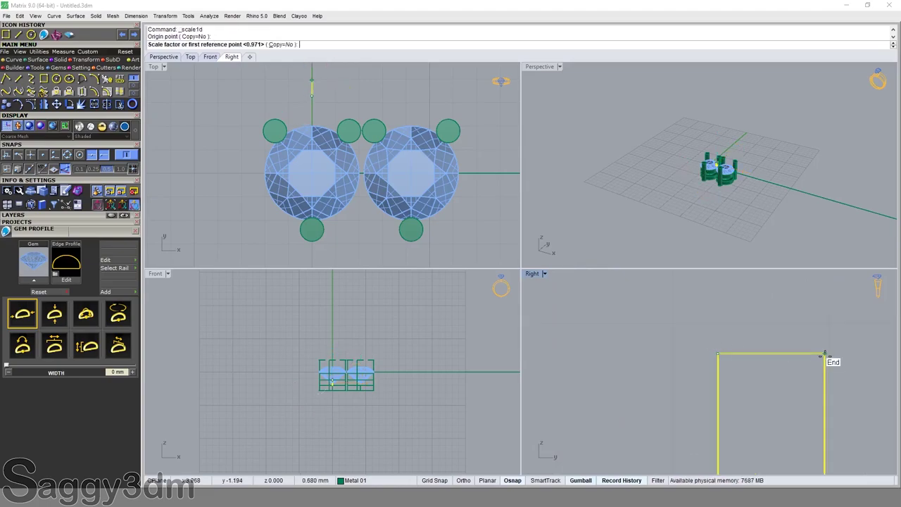
{"action": "left_click", "coordinate": [821, 356]}
{"action": "type", "text": ".8"}
{"action": "key", "text": "Return"}
{"action": "scroll", "coordinate": [817, 373], "scroll_direction": "down", "scroll_amount": 2}
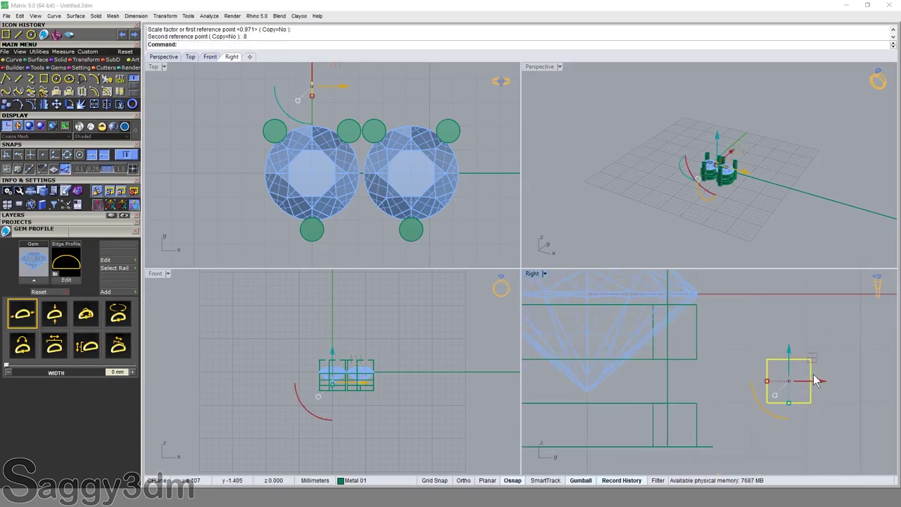
Step: Extrude the rectangle both ways into a bar, move it across the gems, and select both gems
{"action": "left_click", "coordinate": [811, 380]}
{"action": "right_click_drag", "start_coordinate": [325, 104], "coordinate": [303, 138]}
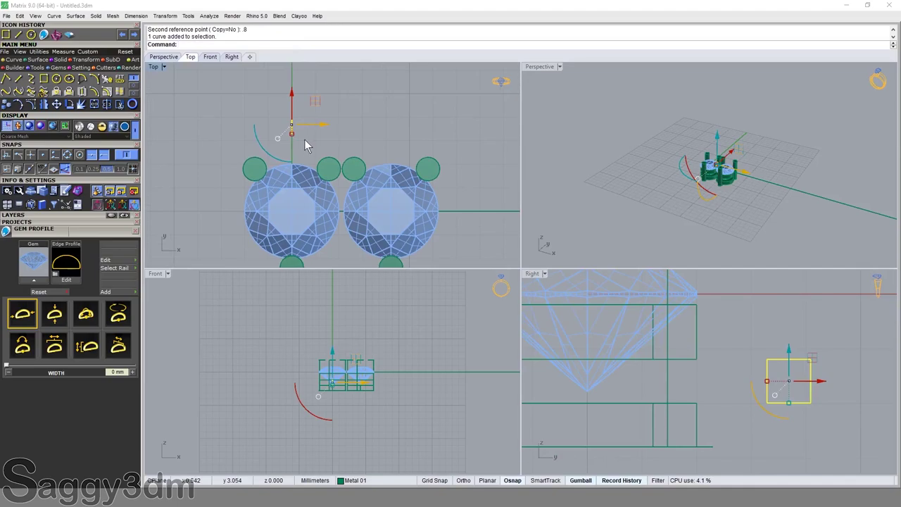
{"action": "left_click_drag", "start_coordinate": [316, 125], "coordinate": [372, 138], "text": "ctrl"}
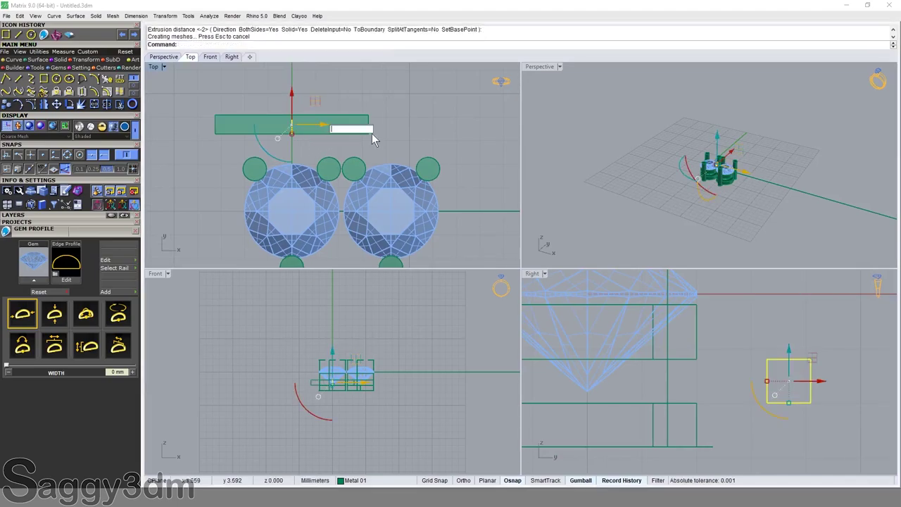
{"action": "key", "text": "Return"}
{"action": "mouse_move", "coordinate": [349, 98]}
{"action": "left_mouse_down"}
{"action": "mouse_move", "coordinate": [365, 184]}
{"action": "mouse_move", "coordinate": [364, 173]}
{"action": "mouse_move", "coordinate": [345, 172]}
{"action": "left_mouse_up"}
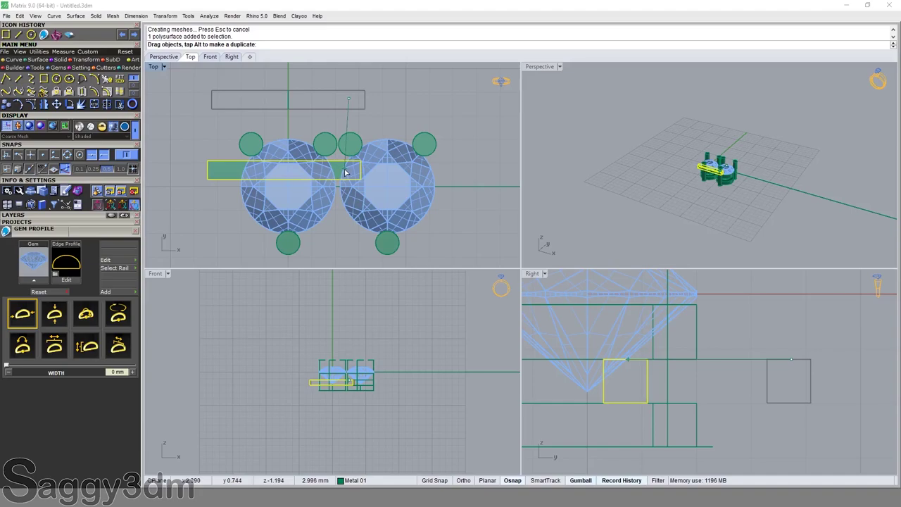
{"action": "left_click", "coordinate": [317, 201]}
{"action": "left_click", "coordinate": [380, 197], "text": "shift"}
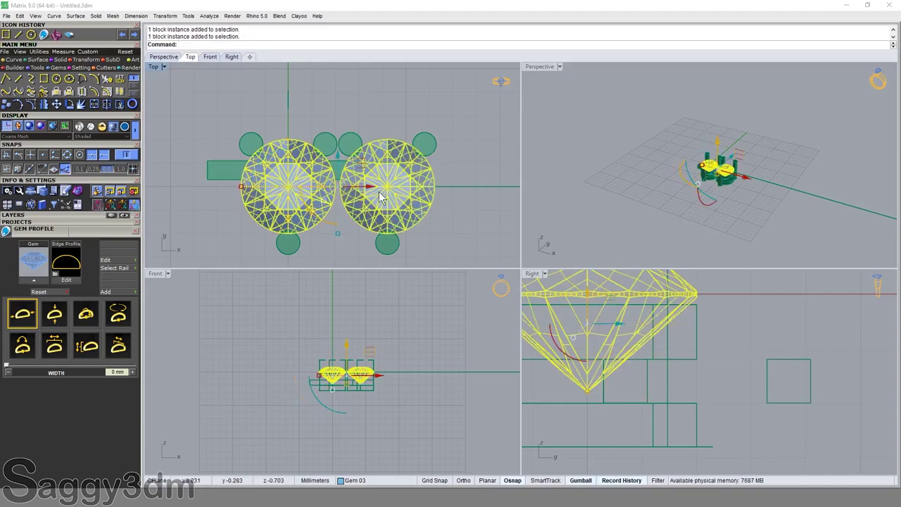
Step: Hide the two selected gems with H
{"action": "type", "text": "h"}
{"action": "key", "text": "Return"}
{"action": "scroll", "coordinate": [395, 198], "scroll_direction": "up", "scroll_amount": 5}
{"action": "scroll", "coordinate": [631, 123], "scroll_direction": "up", "scroll_amount": 2}
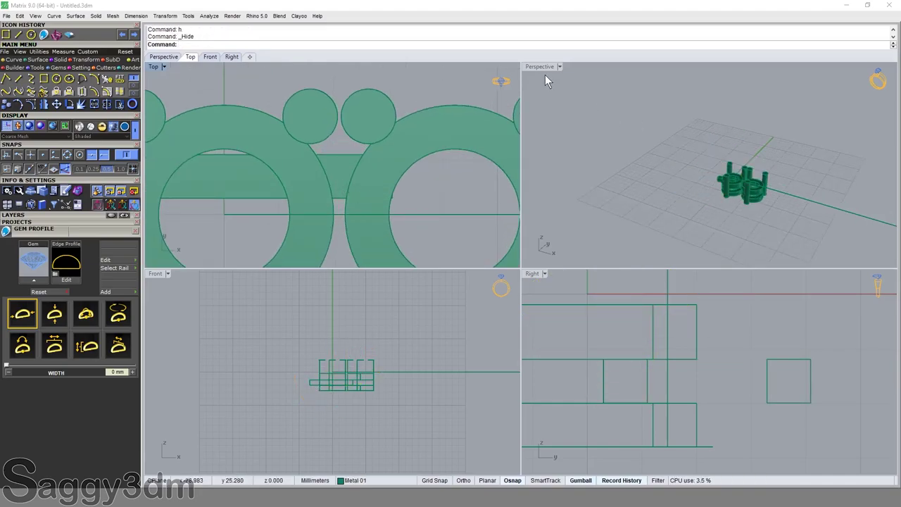
{"action": "scroll", "coordinate": [352, 374], "scroll_direction": "up", "scroll_amount": 3}
{"action": "scroll", "coordinate": [352, 377], "scroll_direction": "up", "scroll_amount": 3}
Step: Maximize the Perspective view and orbit to a low front angle on the bar
{"action": "left_click", "coordinate": [261, 187]}
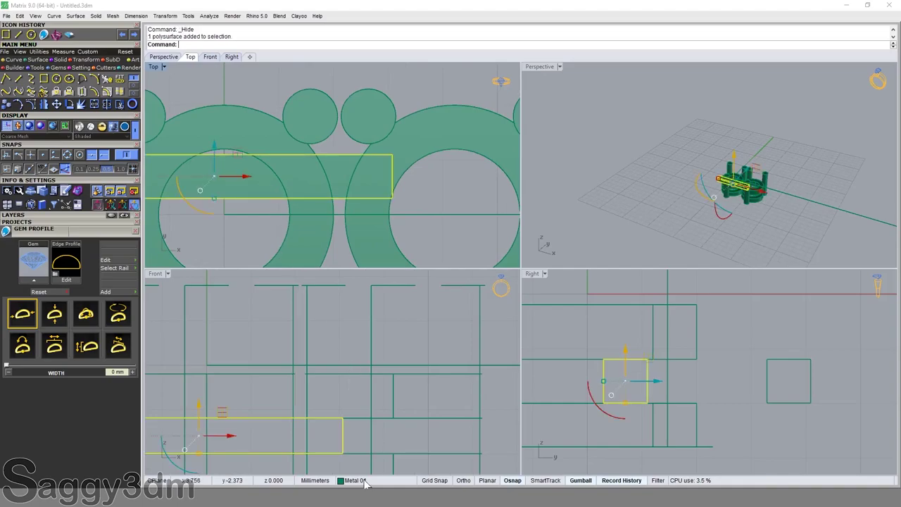
{"action": "scroll", "coordinate": [341, 416], "scroll_direction": "up", "scroll_amount": 2}
{"action": "scroll", "coordinate": [341, 416], "scroll_direction": "up", "scroll_amount": 2}
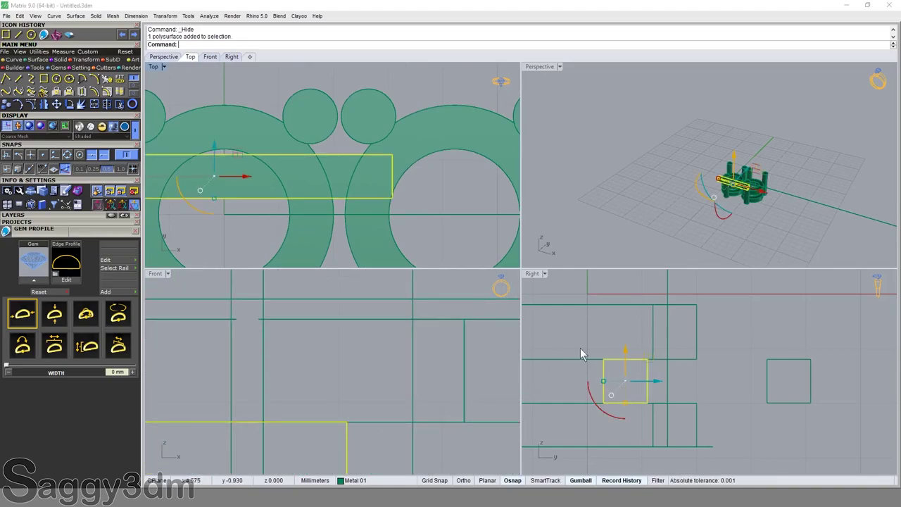
{"action": "double_click", "coordinate": [536, 67]}
{"action": "scroll", "coordinate": [560, 314], "scroll_direction": "up", "scroll_amount": 3}
{"action": "mouse_move", "coordinate": [607, 293]}
{"action": "right_mouse_down"}
{"action": "mouse_move", "coordinate": [565, 264]}
{"action": "mouse_move", "coordinate": [580, 416]}
{"action": "right_mouse_up"}
{"action": "scroll", "coordinate": [565, 264], "scroll_direction": "down", "scroll_amount": 2}
{"action": "scroll", "coordinate": [523, 371], "scroll_direction": "up", "scroll_amount": 5}
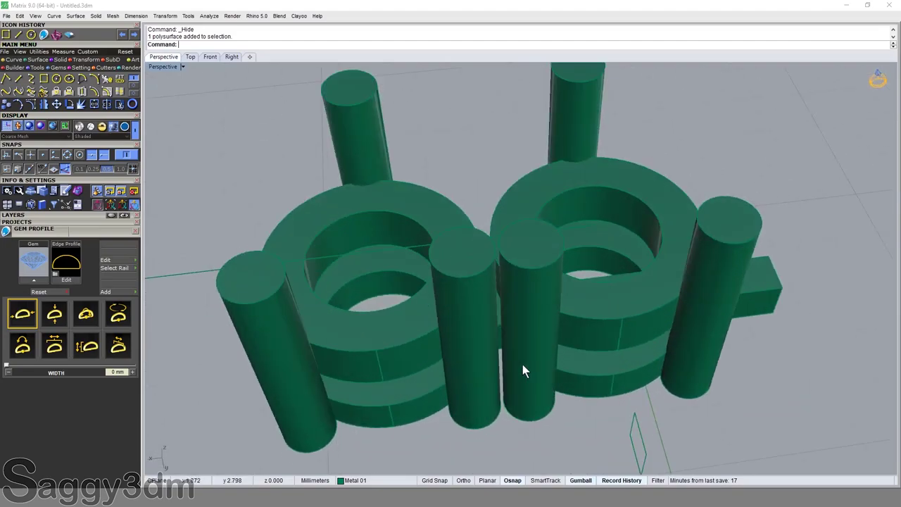
{"action": "scroll", "coordinate": [525, 361], "scroll_direction": "down", "scroll_amount": 2}
{"action": "right_click_drag", "start_coordinate": [528, 359], "coordinate": [526, 397]}
{"action": "scroll", "coordinate": [583, 252], "scroll_direction": "up", "scroll_amount": 3}
Step: Orbit so the prongs stand upright and zoom out to see the whole model
{"action": "left_click", "coordinate": [583, 252]}
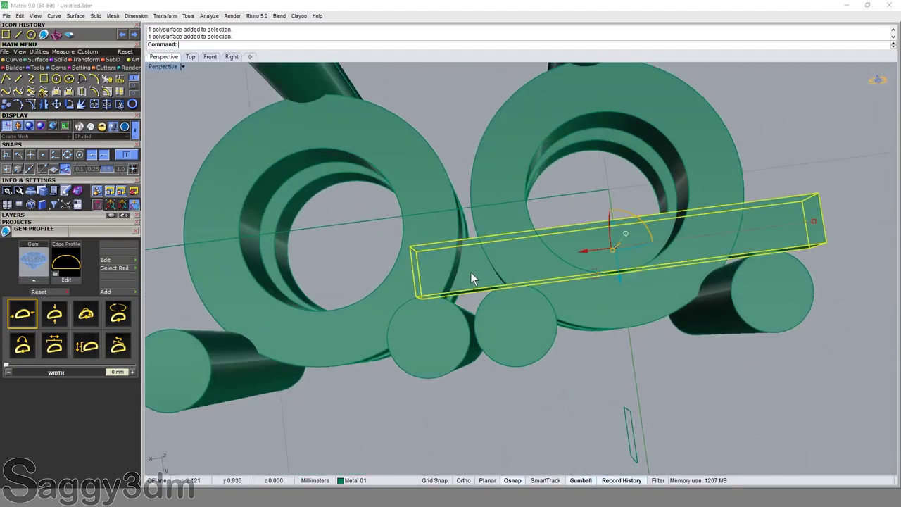
{"action": "scroll", "coordinate": [478, 266], "scroll_direction": "up", "scroll_amount": 2}
{"action": "scroll", "coordinate": [482, 268], "scroll_direction": "down", "scroll_amount": 2}
{"action": "scroll", "coordinate": [474, 275], "scroll_direction": "up", "scroll_amount": 2}
{"action": "mouse_move", "coordinate": [474, 274]}
{"action": "right_mouse_down"}
{"action": "mouse_move", "coordinate": [453, 183]}
{"action": "mouse_move", "coordinate": [479, 318]}
{"action": "mouse_move", "coordinate": [594, 372]}
{"action": "right_mouse_up"}
{"action": "scroll", "coordinate": [453, 183], "scroll_direction": "down", "scroll_amount": 3}
{"action": "scroll", "coordinate": [454, 337], "scroll_direction": "up", "scroll_amount": 3}
{"action": "scroll", "coordinate": [479, 331], "scroll_direction": "up", "scroll_amount": 2}
{"action": "key", "text": "Escape"}
{"action": "scroll", "coordinate": [479, 333], "scroll_direction": "down", "scroll_amount": 2}
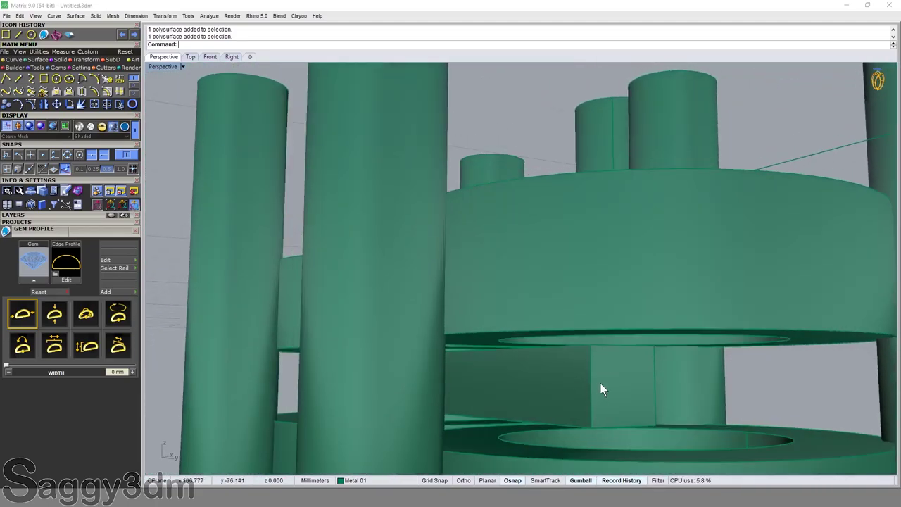
{"action": "left_click", "coordinate": [599, 383]}
{"action": "scroll", "coordinate": [608, 343], "scroll_direction": "down", "scroll_amount": 4}
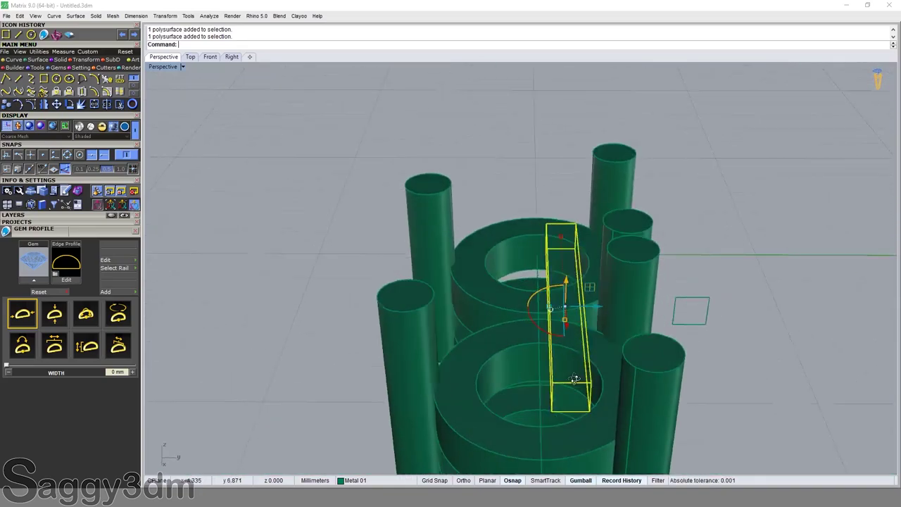
{"action": "right_click_drag", "start_coordinate": [608, 344], "coordinate": [580, 398]}
Step: Group the left setting's rings, prongs and post together
{"action": "left_click", "coordinate": [426, 395], "text": "shift"}
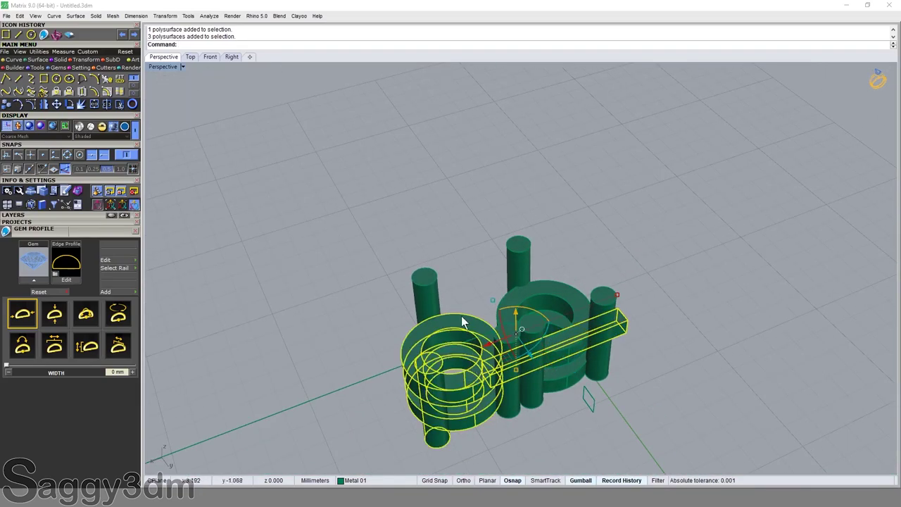
{"action": "left_click", "coordinate": [505, 388]}
{"action": "left_click", "coordinate": [459, 401], "text": "shift"}
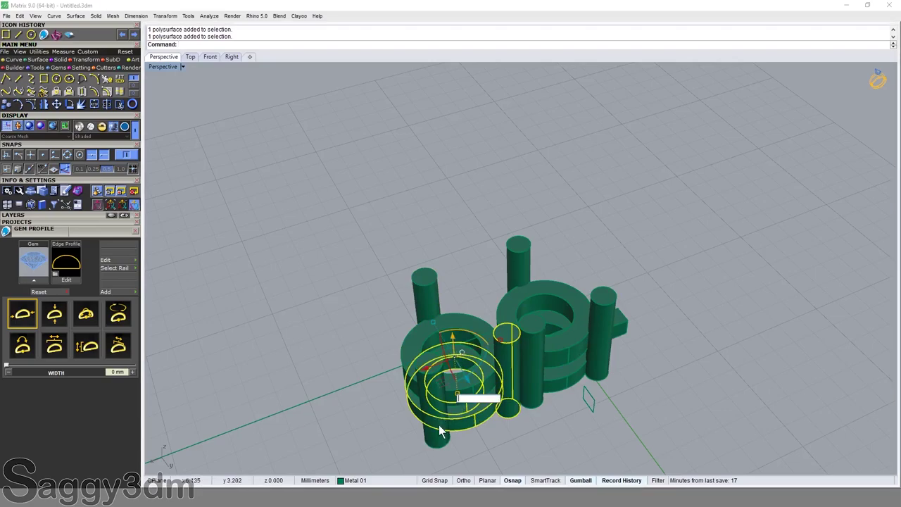
{"action": "left_click", "coordinate": [428, 303], "text": "shift"}
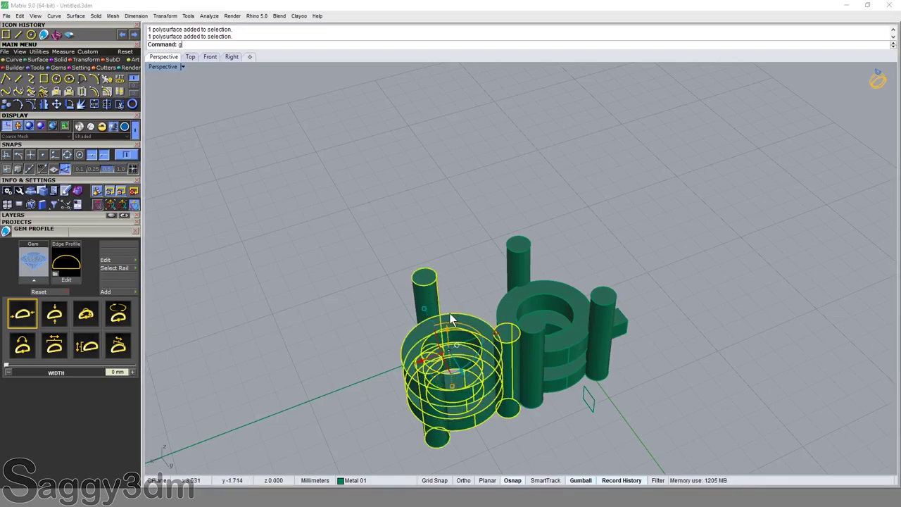
{"action": "key", "text": "ctrl+g"}
Step: Group the right setting's ring, rings and prongs into one unit with G
{"action": "left_click", "coordinate": [553, 295]}
{"action": "left_click", "coordinate": [610, 299], "text": "shift"}
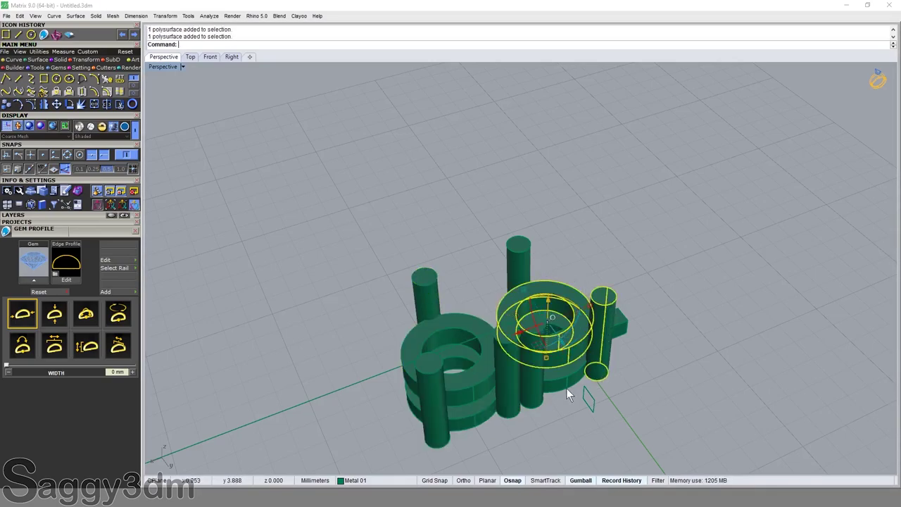
{"action": "left_click", "coordinate": [543, 392], "text": "shift"}
{"action": "left_click", "coordinate": [533, 396], "text": "shift"}
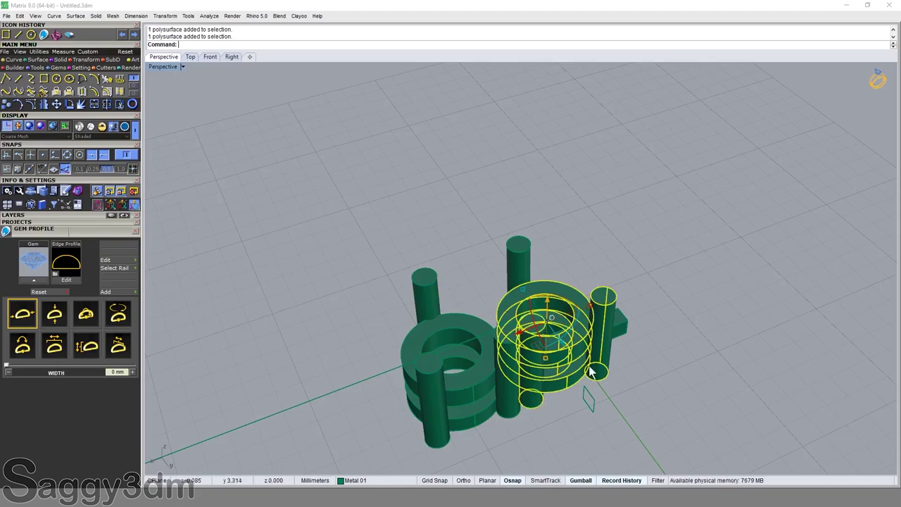
{"action": "left_click", "coordinate": [532, 247], "text": "shift"}
{"action": "type", "text": "g"}
{"action": "key", "text": "Return"}
{"action": "left_click", "coordinate": [609, 308]}
Step: Group the connecting bar with the left setting group
{"action": "left_click", "coordinate": [489, 410]}
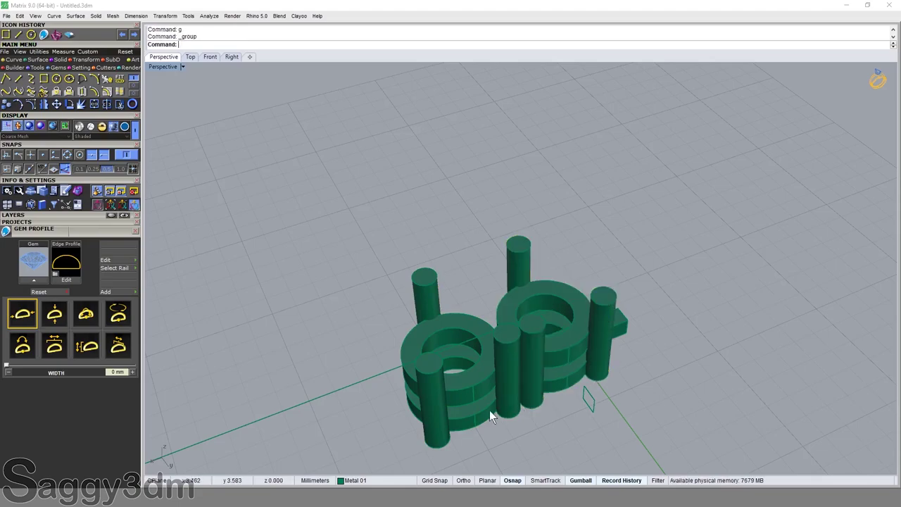
{"action": "scroll", "coordinate": [492, 282], "scroll_direction": "down", "scroll_amount": 2}
{"action": "left_click", "coordinate": [575, 308], "text": "shift"}
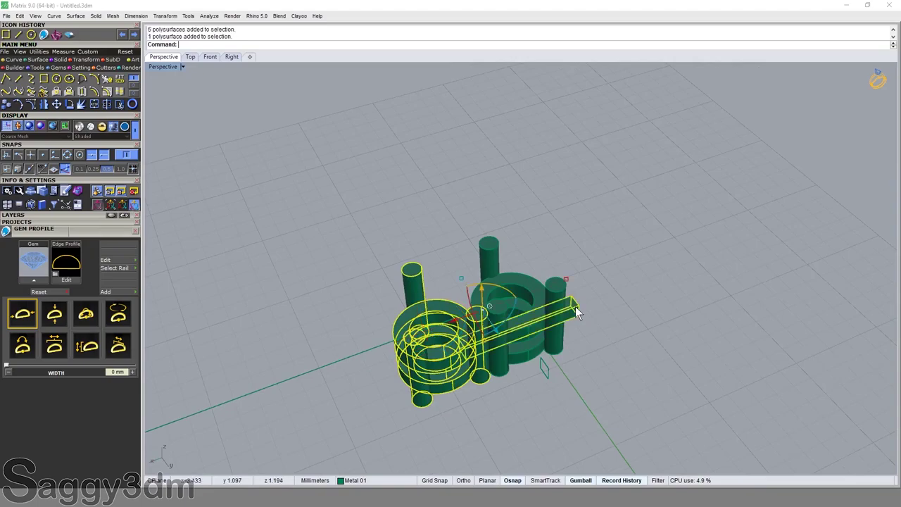
{"action": "type", "text": "g"}
{"action": "key", "text": "Return"}
Step: Slide the grouped setting sideways along X to test it, then undo the move
{"action": "right_click_drag", "start_coordinate": [530, 278], "coordinate": [500, 288]}
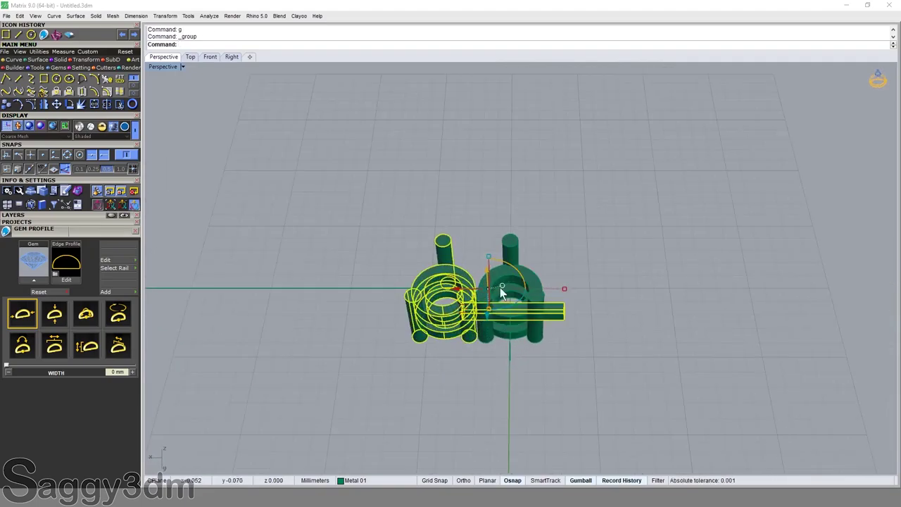
{"action": "left_click_drag", "start_coordinate": [465, 292], "coordinate": [320, 292]}
{"action": "left_click", "coordinate": [368, 231]}
{"action": "mouse_move", "coordinate": [368, 232]}
{"action": "right_mouse_down"}
{"action": "mouse_move", "coordinate": [642, 323]}
{"action": "mouse_move", "coordinate": [514, 314]}
{"action": "mouse_move", "coordinate": [483, 370]}
{"action": "mouse_move", "coordinate": [592, 293]}
{"action": "right_mouse_up"}
{"action": "scroll", "coordinate": [514, 313], "scroll_direction": "up", "scroll_amount": 3}
{"action": "scroll", "coordinate": [511, 383], "scroll_direction": "up", "scroll_amount": 2}
{"action": "left_click", "coordinate": [603, 307]}
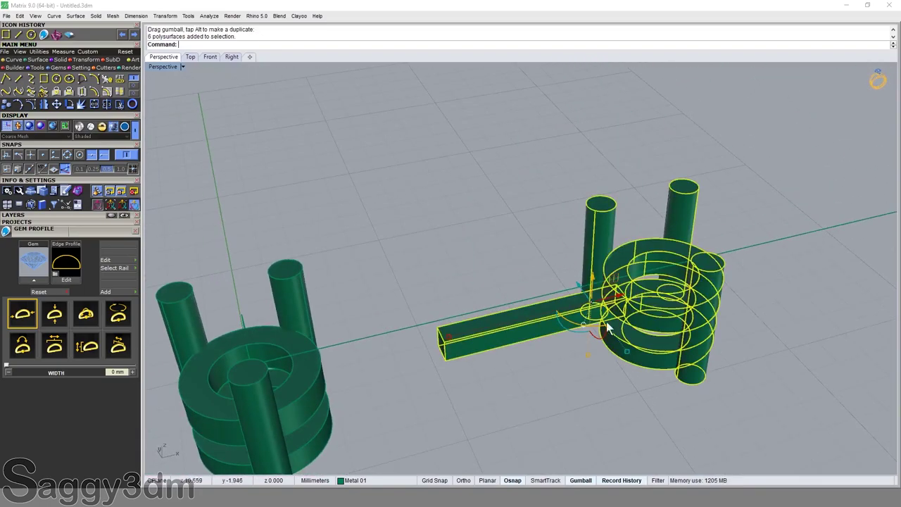
{"action": "left_click", "coordinate": [554, 325]}
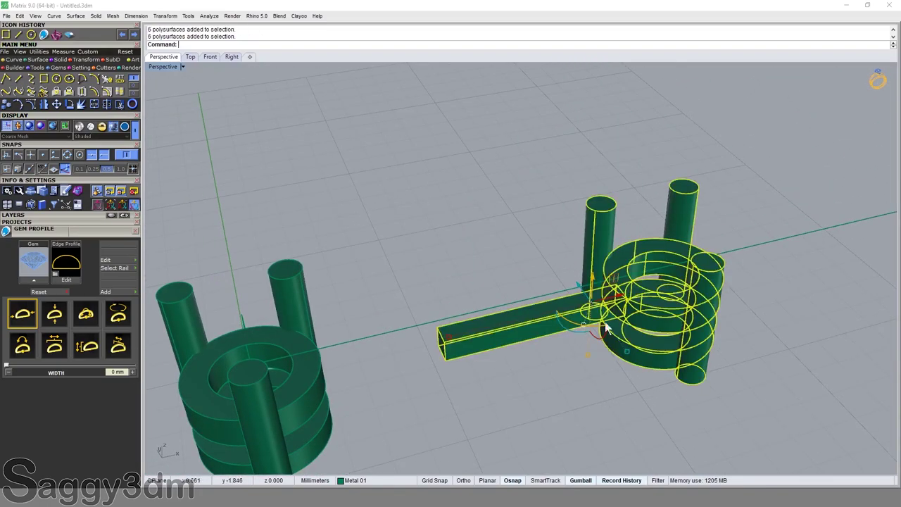
{"action": "left_click", "coordinate": [522, 363]}
{"action": "key", "text": "ctrl+z"}
Step: From a top-down view, try shifting the left setting group left and undo it
{"action": "mouse_move", "coordinate": [523, 362]}
{"action": "right_mouse_down"}
{"action": "mouse_move", "coordinate": [423, 346]}
{"action": "mouse_move", "coordinate": [517, 332]}
{"action": "right_mouse_up"}
{"action": "scroll", "coordinate": [518, 331], "scroll_direction": "up", "scroll_amount": 5}
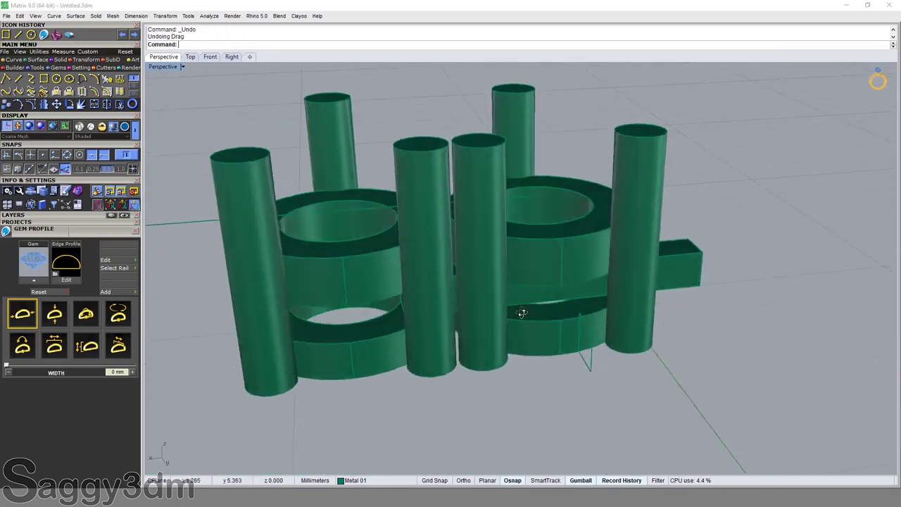
{"action": "scroll", "coordinate": [519, 333], "scroll_direction": "up", "scroll_amount": 2}
{"action": "right_click_drag", "start_coordinate": [519, 335], "coordinate": [502, 376]}
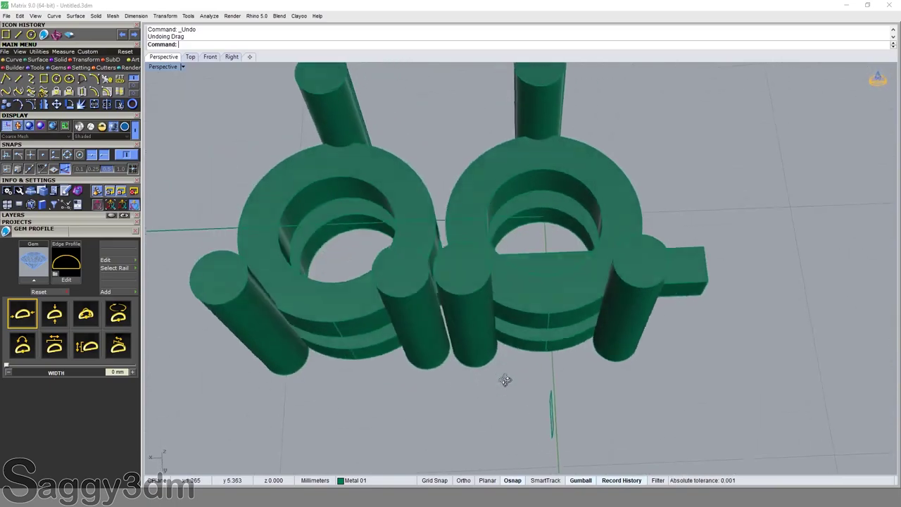
{"action": "scroll", "coordinate": [539, 277], "scroll_direction": "up", "scroll_amount": 3}
{"action": "left_click", "coordinate": [346, 238]}
{"action": "scroll", "coordinate": [395, 344], "scroll_direction": "down", "scroll_amount": 3}
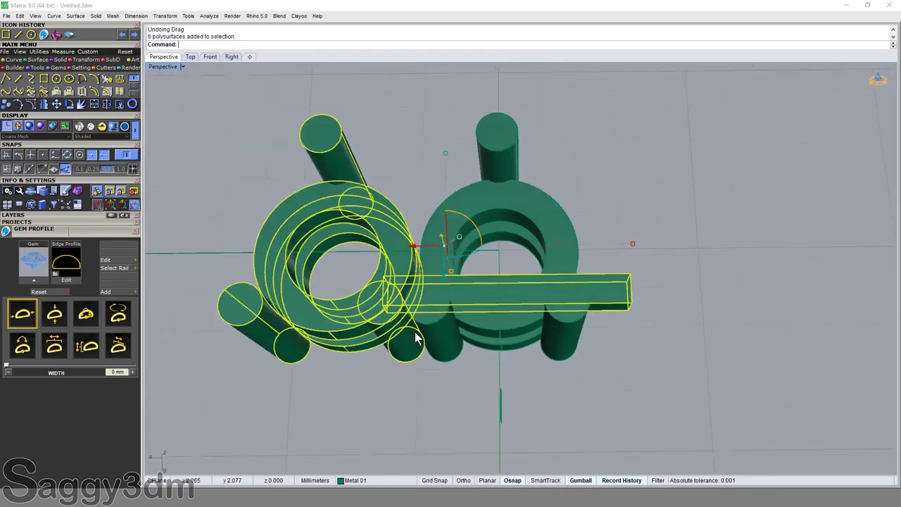
{"action": "scroll", "coordinate": [418, 338], "scroll_direction": "down", "scroll_amount": 2}
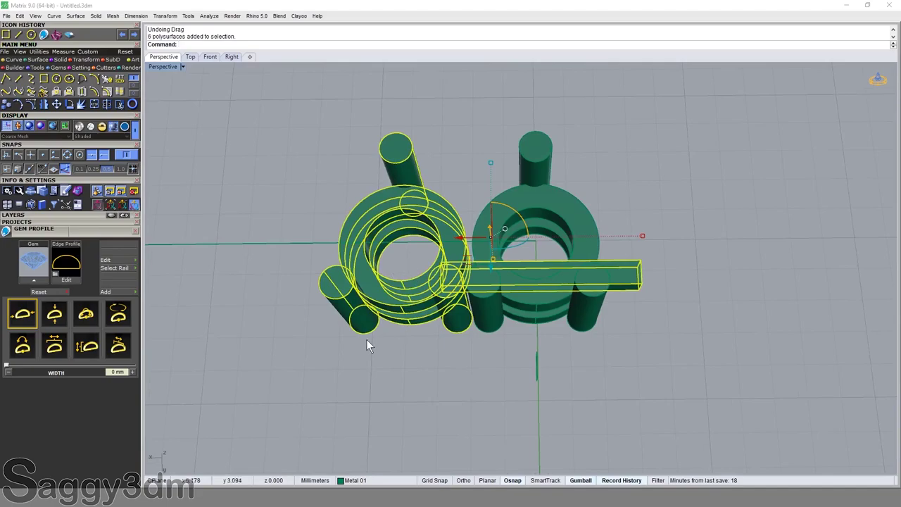
{"action": "key", "text": "Escape"}
{"action": "left_click", "coordinate": [472, 278]}
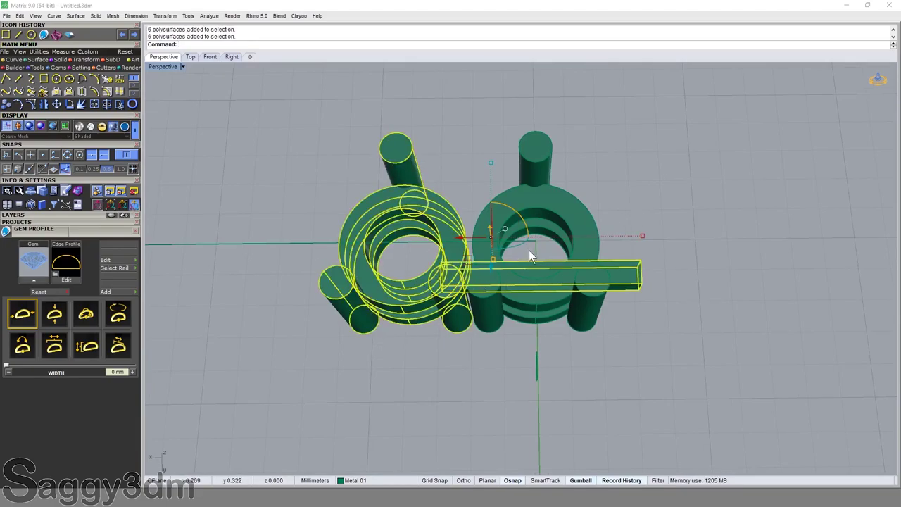
{"action": "left_click_drag", "start_coordinate": [468, 240], "coordinate": [387, 250]}
{"action": "key", "text": "ctrl+z"}
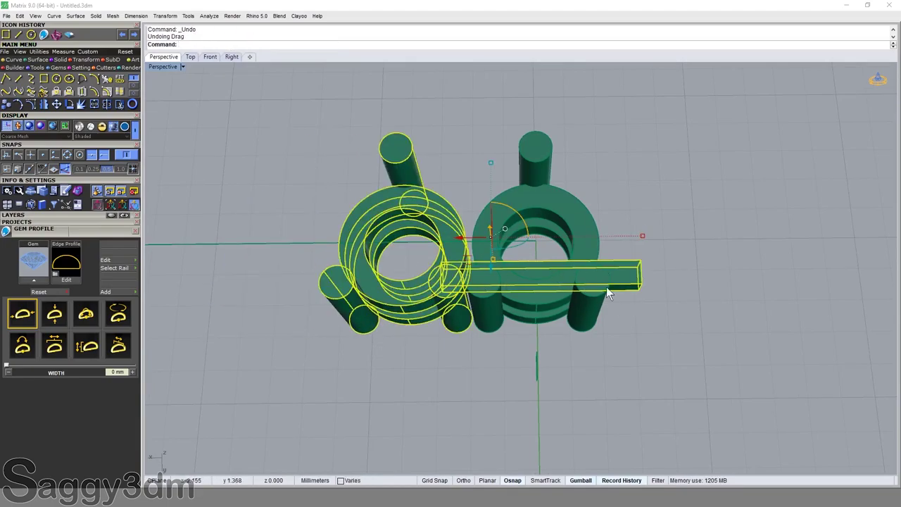
Step: Remove the connecting bar from the left setting group
{"action": "mouse_move", "coordinate": [530, 305]}
{"action": "right_mouse_down"}
{"action": "mouse_move", "coordinate": [563, 332]}
{"action": "mouse_move", "coordinate": [470, 273]}
{"action": "mouse_move", "coordinate": [542, 258]}
{"action": "mouse_move", "coordinate": [525, 269]}
{"action": "right_mouse_up"}
{"action": "key", "text": "Escape"}
{"action": "left_click", "coordinate": [543, 282]}
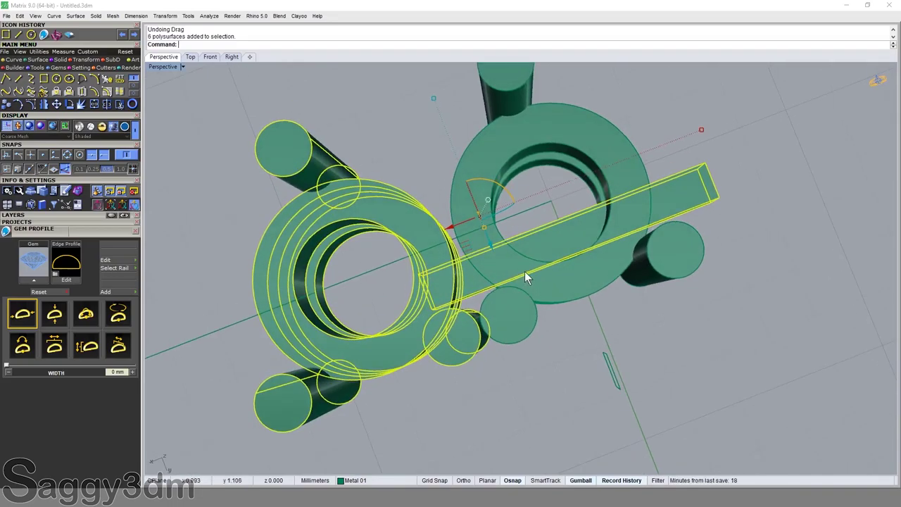
{"action": "left_click", "coordinate": [553, 239]}
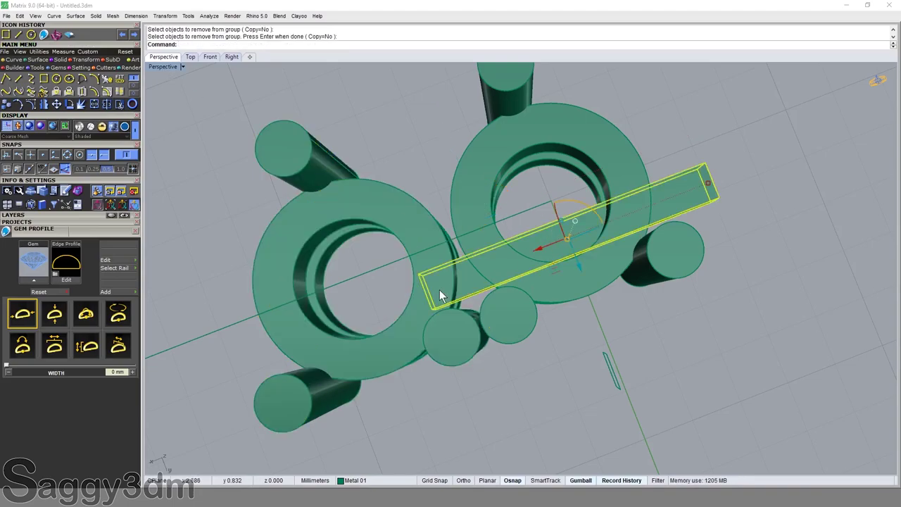
{"action": "type", "text": "Be"}
Step: Start Bend with Osnap off, setting the spine's start and end along the bar
{"action": "key", "text": "Return"}
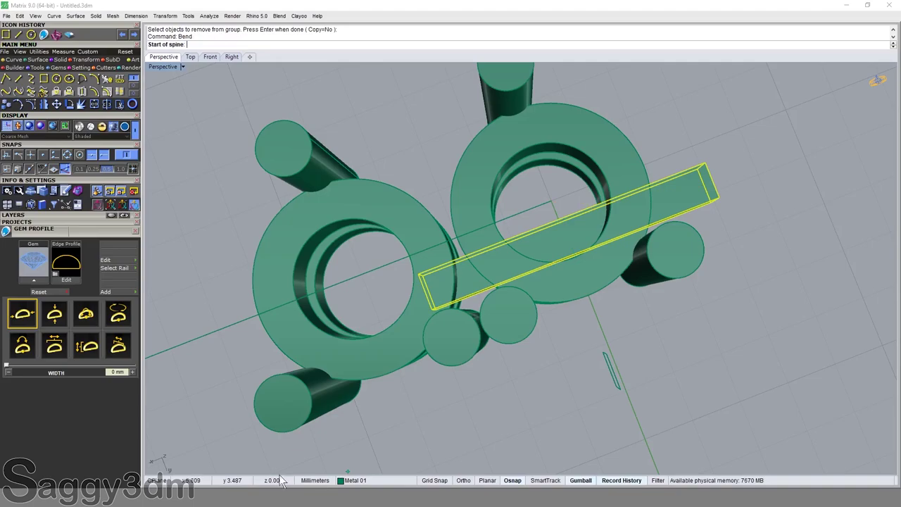
{"action": "left_click", "coordinate": [131, 155]}
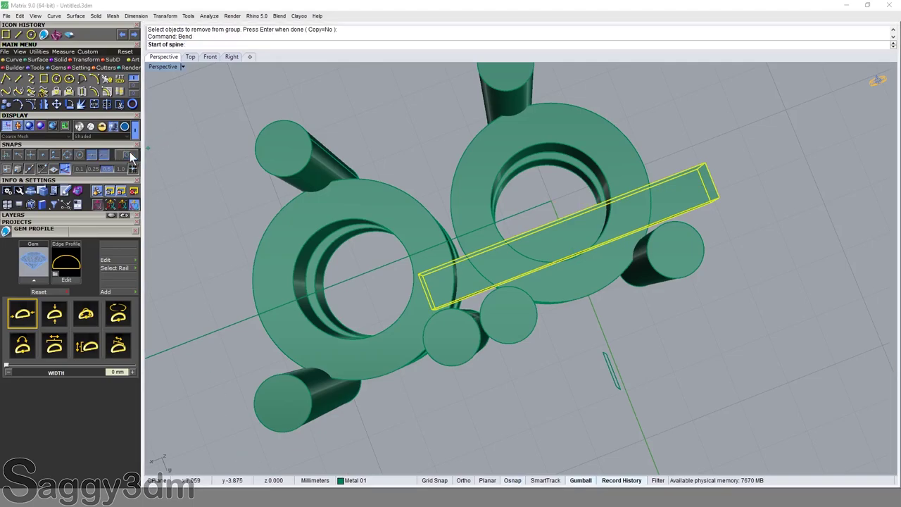
{"action": "left_click", "coordinate": [514, 285]}
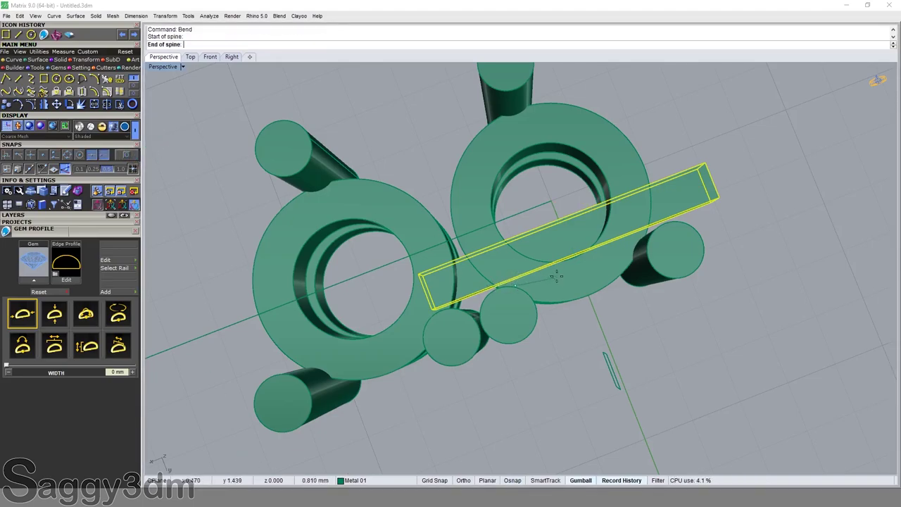
{"action": "left_click", "coordinate": [596, 259]}
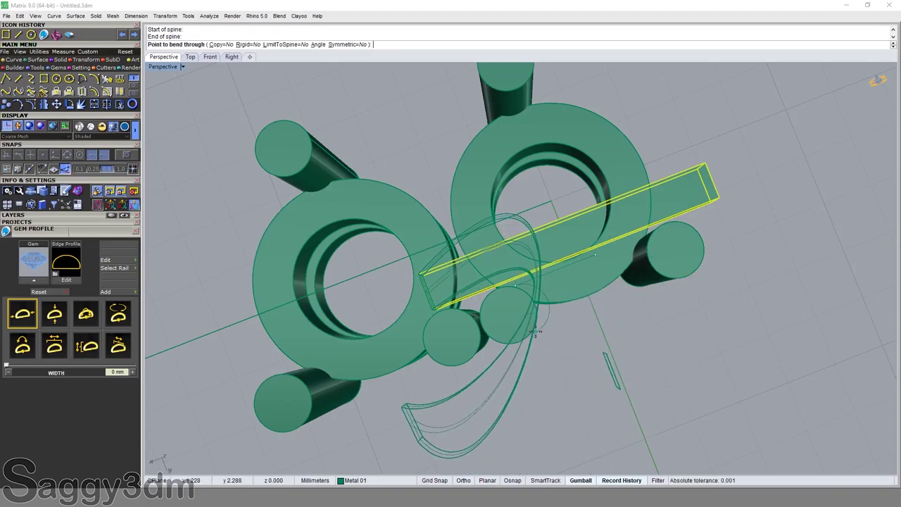
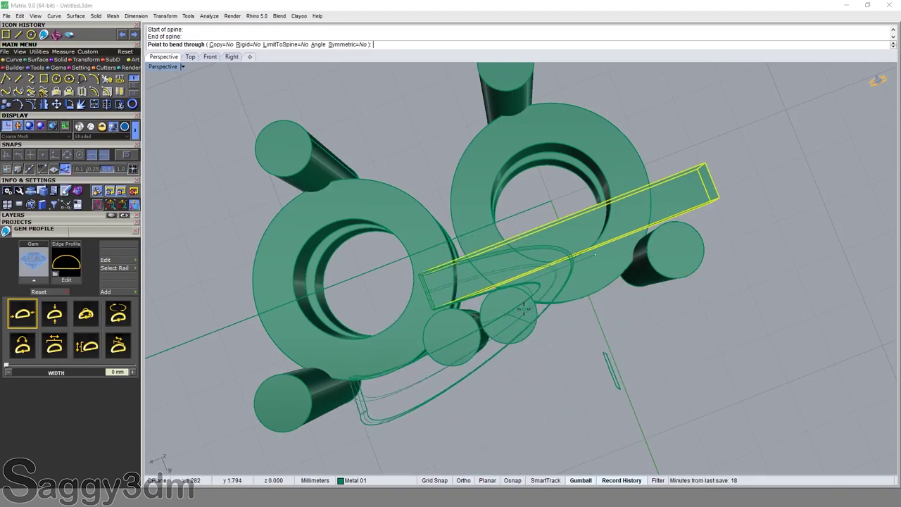
Step: Finish the Bend through the chosen point, turning the bar into a U-shaped band
{"action": "left_click", "coordinate": [523, 309]}
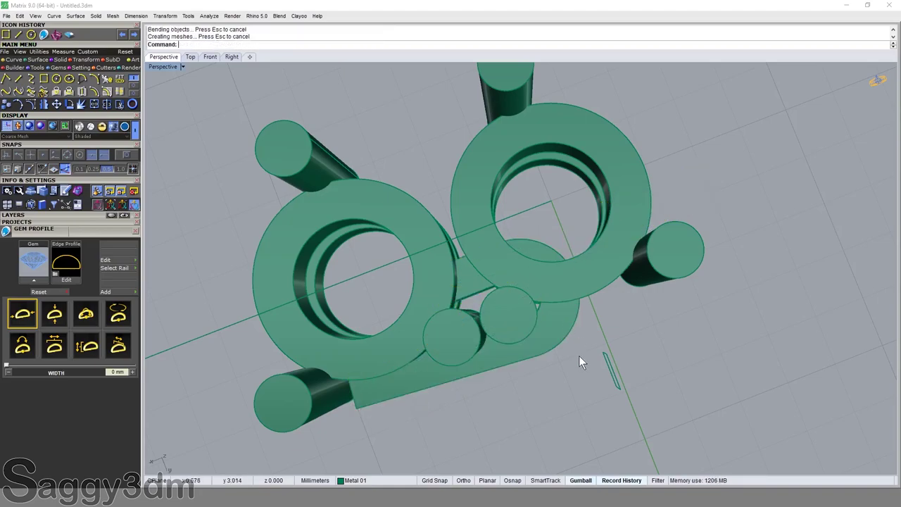
{"action": "right_click_drag", "start_coordinate": [579, 356], "coordinate": [707, 333]}
{"action": "scroll", "coordinate": [617, 253], "scroll_direction": "up", "scroll_amount": 3}
Step: Drag the bent band with the gumball until it sits between the two ring settings
{"action": "left_click", "coordinate": [610, 268]}
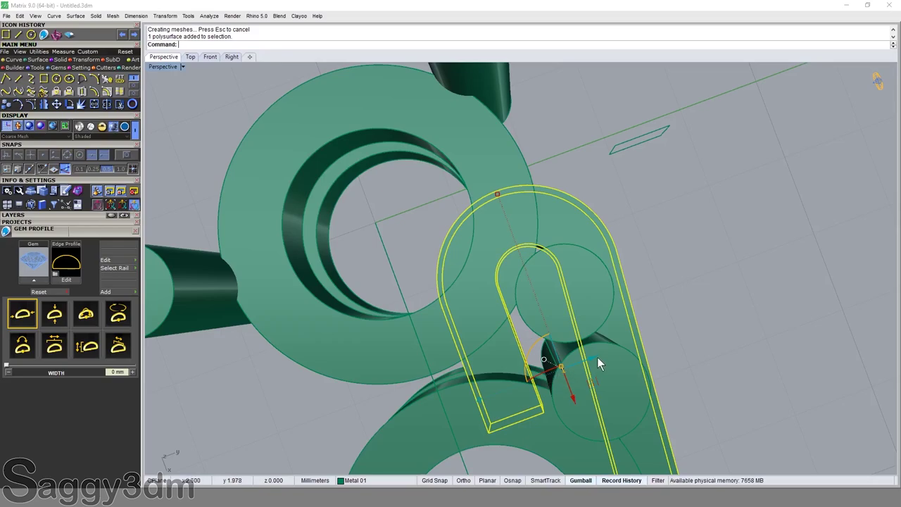
{"action": "left_click_drag", "start_coordinate": [597, 357], "coordinate": [573, 347]}
{"action": "right_click_drag", "start_coordinate": [573, 347], "coordinate": [491, 323]}
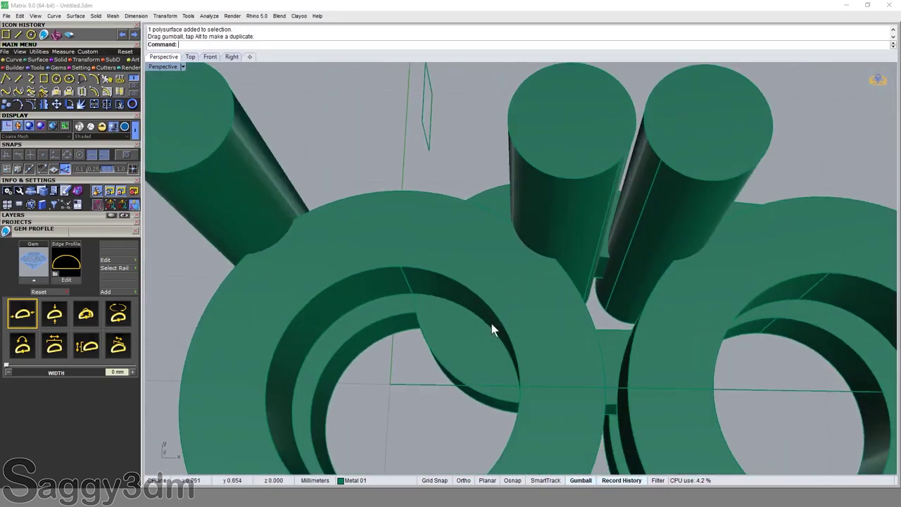
{"action": "left_click", "coordinate": [467, 344]}
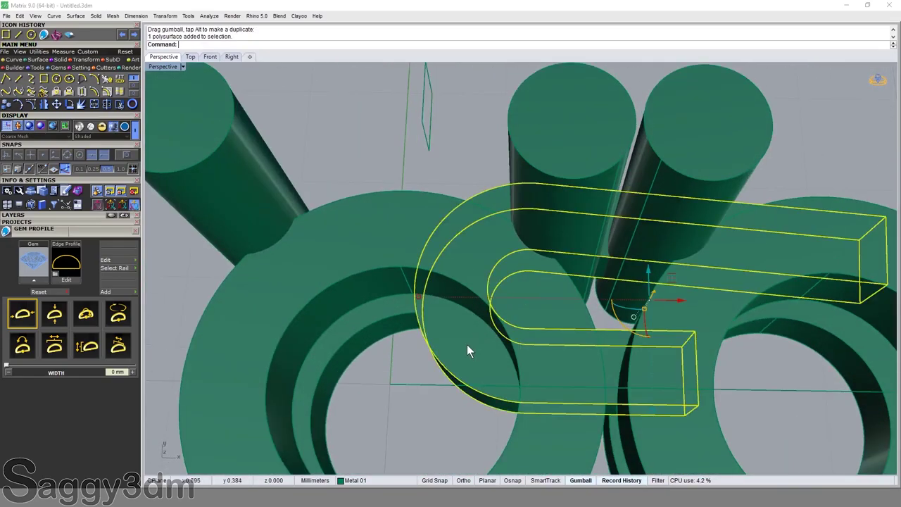
{"action": "left_click_drag", "start_coordinate": [476, 345], "coordinate": [514, 357]}
{"action": "right_click_drag", "start_coordinate": [513, 358], "coordinate": [586, 177]}
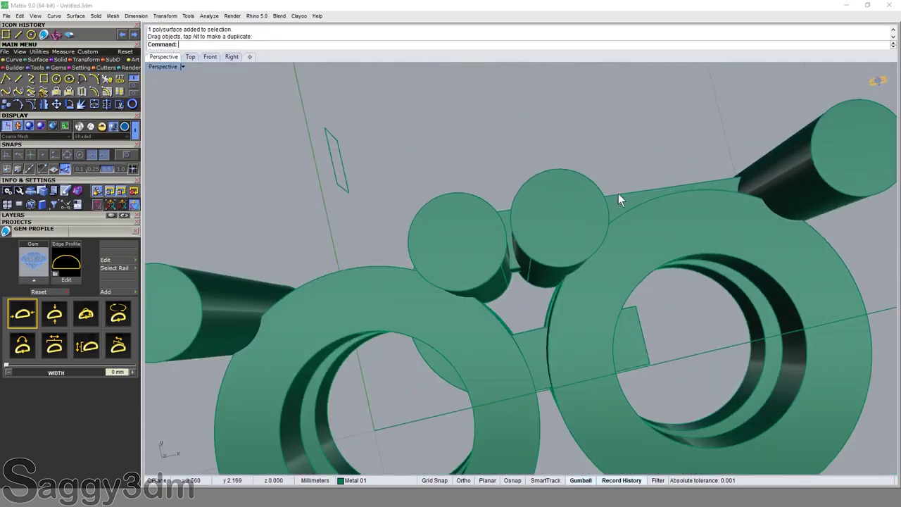
{"action": "left_click", "coordinate": [618, 198]}
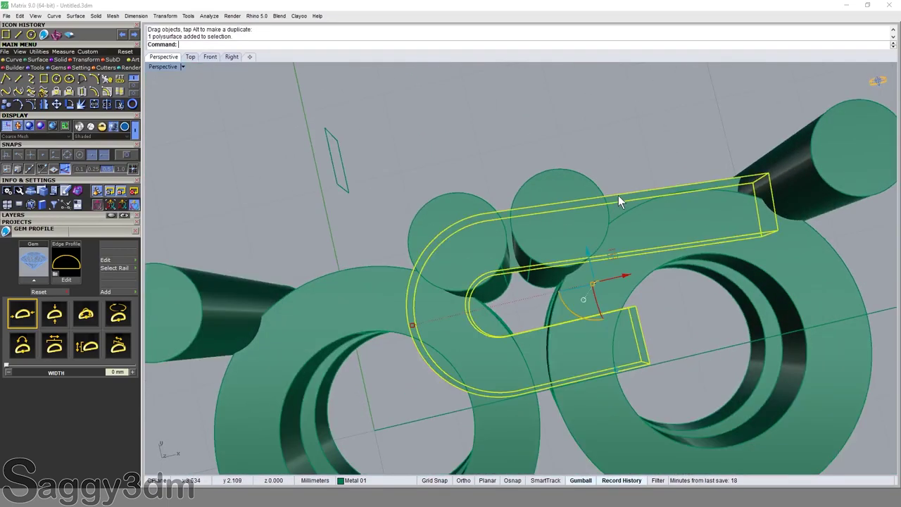
{"action": "mouse_move", "coordinate": [621, 207]}
{"action": "right_mouse_down"}
{"action": "mouse_move", "coordinate": [609, 285]}
{"action": "mouse_move", "coordinate": [597, 258]}
{"action": "mouse_move", "coordinate": [597, 273]}
{"action": "right_mouse_up"}
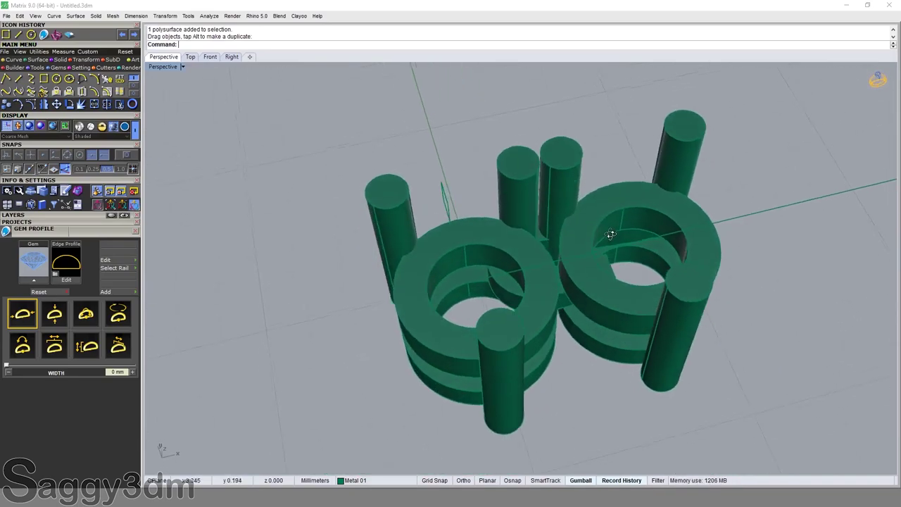
{"action": "scroll", "coordinate": [597, 273], "scroll_direction": "up", "scroll_amount": 5}
{"action": "left_click", "coordinate": [509, 246]}
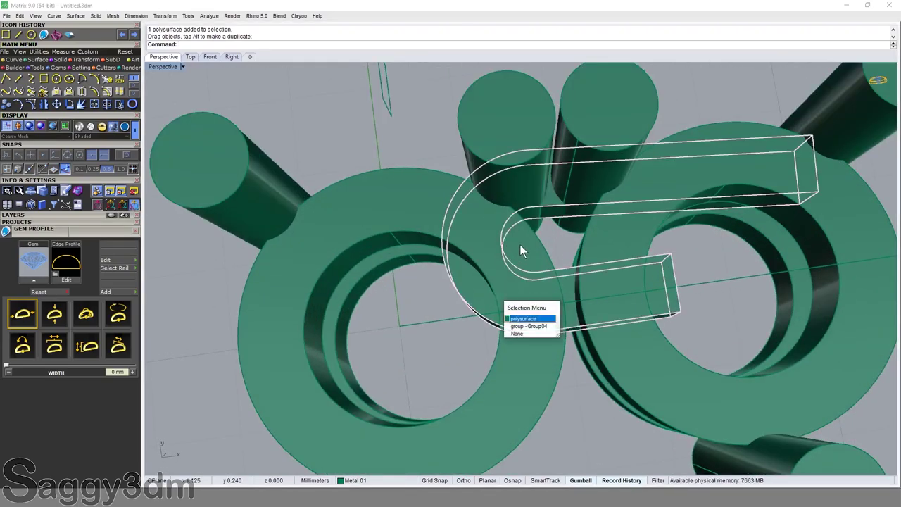
{"action": "key", "text": "Return"}
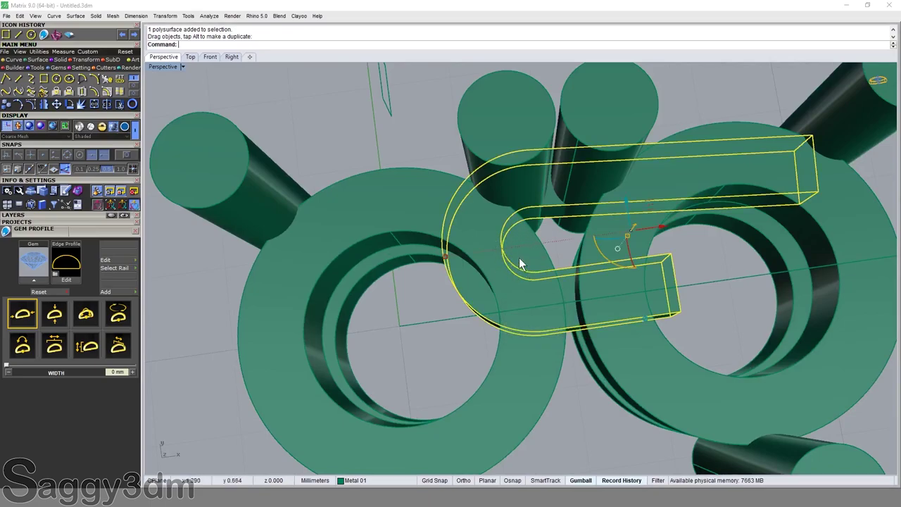
{"action": "type", "text": "SS"}
Step: Show the hidden gems and orbit to a low side view of gems and prongs
{"action": "key", "text": "ctrl+shift+h"}
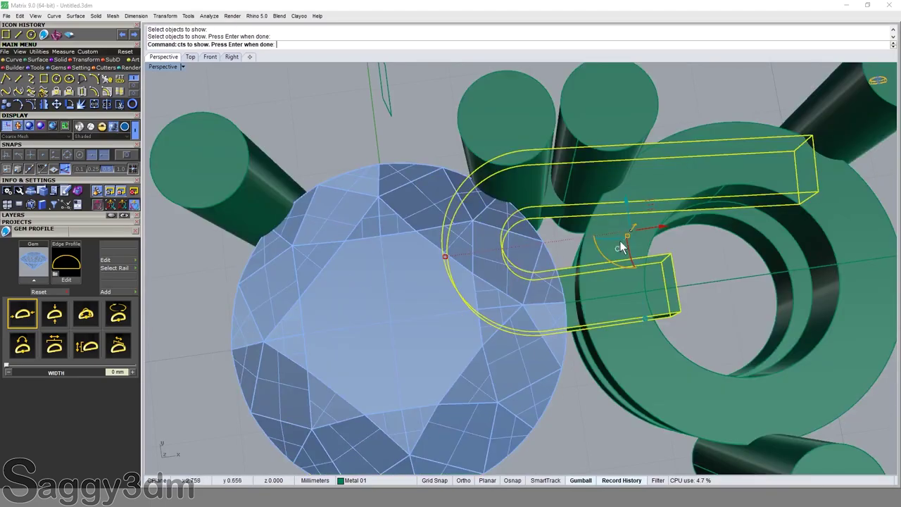
{"action": "scroll", "coordinate": [663, 240], "scroll_direction": "down", "scroll_amount": 6}
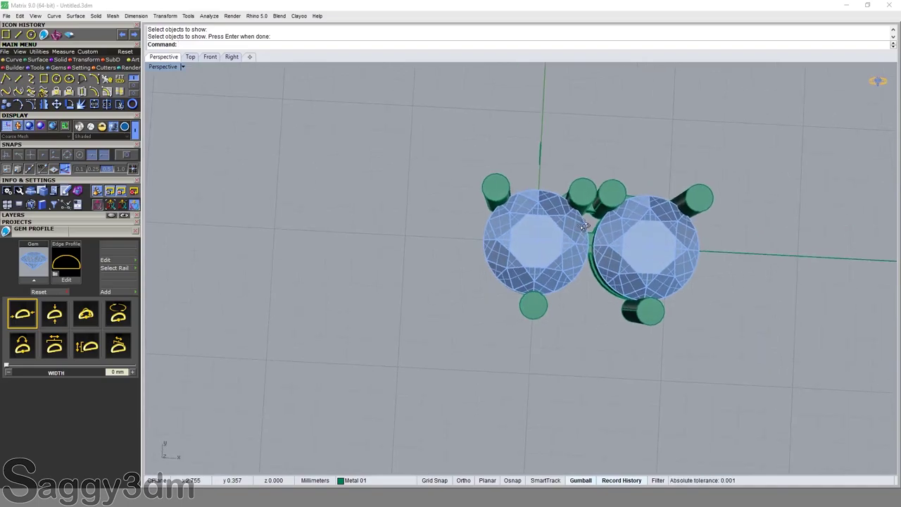
{"action": "scroll", "coordinate": [557, 229], "scroll_direction": "up", "scroll_amount": 5}
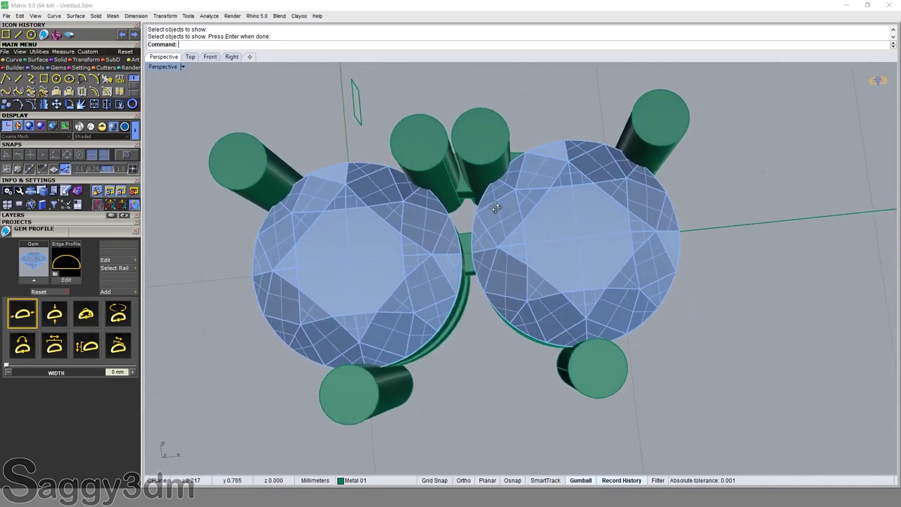
{"action": "right_click_drag", "start_coordinate": [494, 207], "coordinate": [500, 209]}
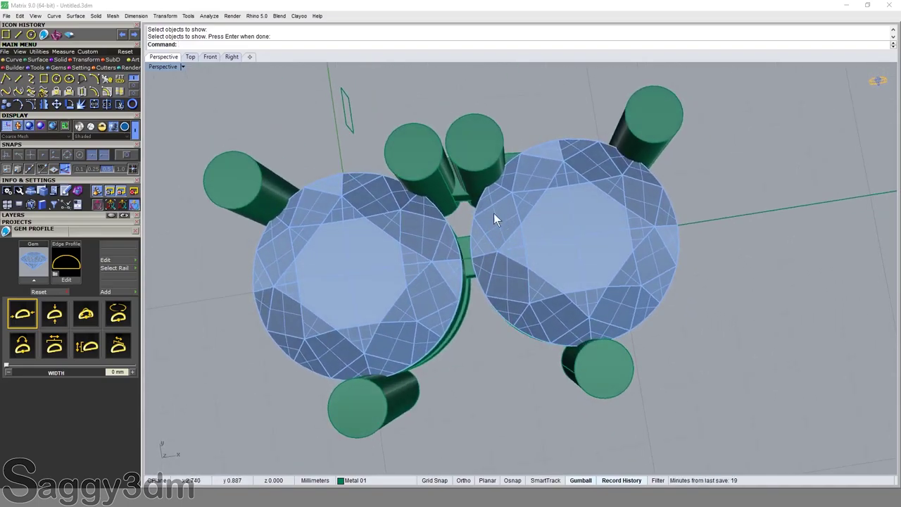
{"action": "right_click_drag", "start_coordinate": [522, 248], "coordinate": [599, 310]}
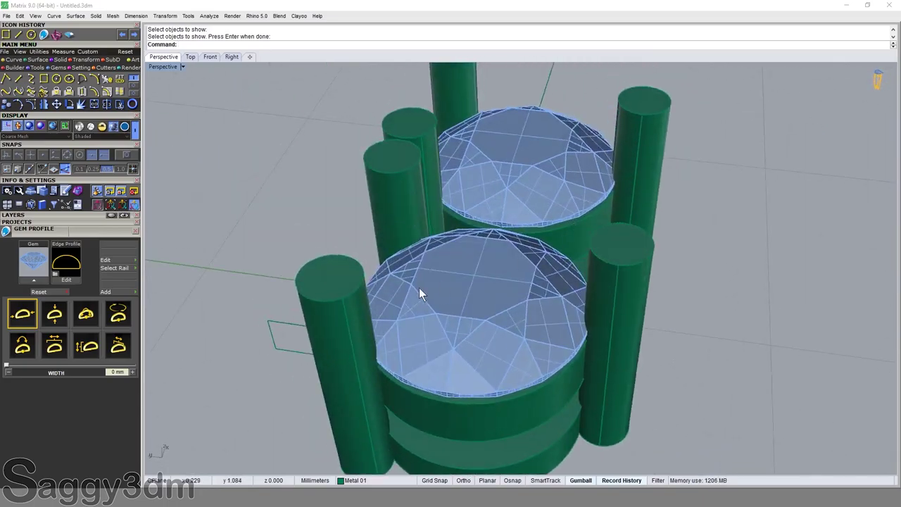
Step: Undo the band's move and bend with Ctrl+Z, then select the straight connecting bar
{"action": "key", "text": "ctrl+z"}
{"action": "key", "text": "ctrl+z"}
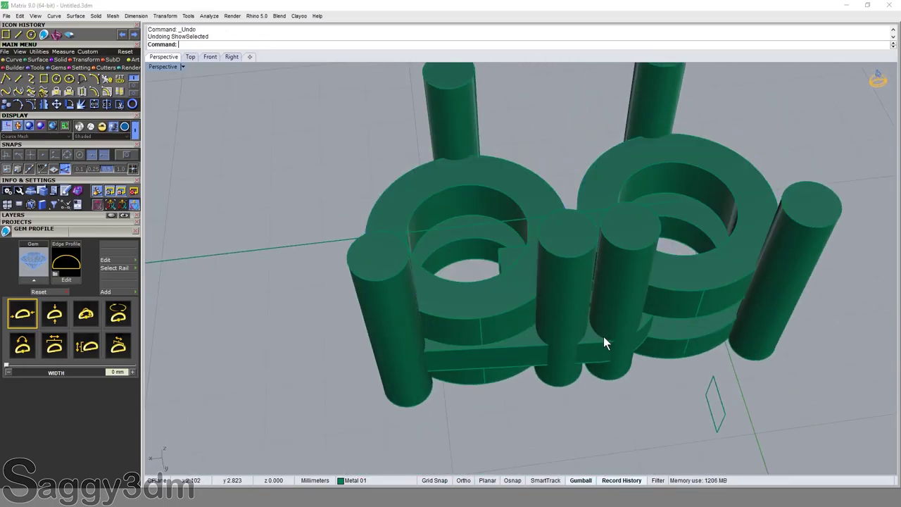
{"action": "key", "text": "ctrl+z"}
{"action": "key", "text": "ctrl+z"}
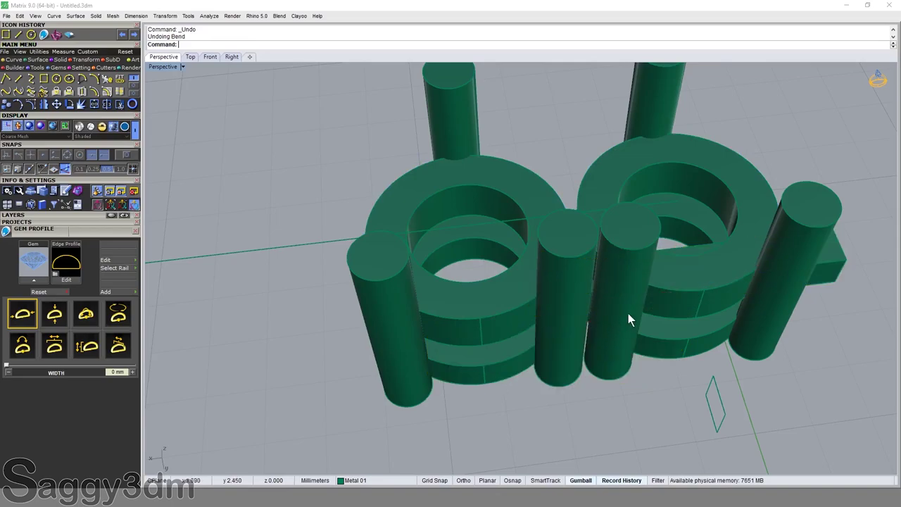
{"action": "mouse_move", "coordinate": [628, 313]}
{"action": "right_mouse_down"}
{"action": "mouse_move", "coordinate": [690, 235]}
{"action": "mouse_move", "coordinate": [784, 216]}
{"action": "mouse_move", "coordinate": [791, 235]}
{"action": "mouse_move", "coordinate": [577, 309]}
{"action": "right_mouse_up"}
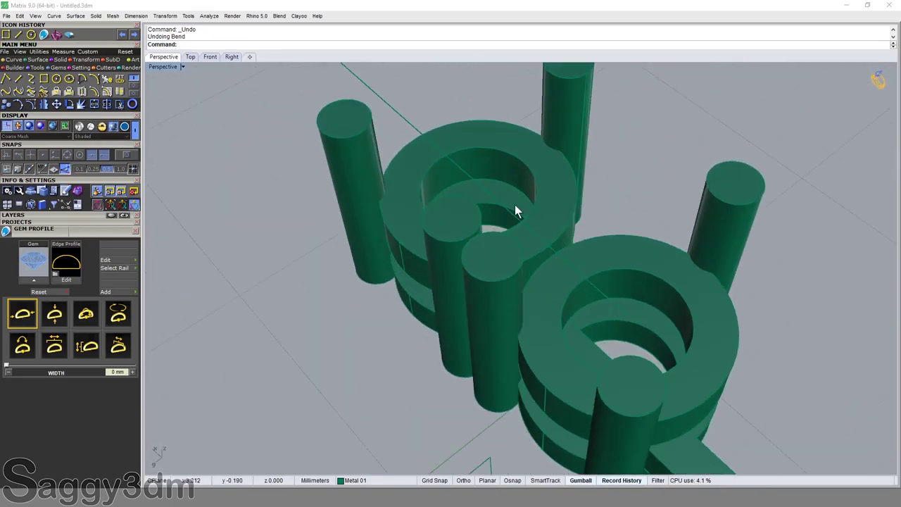
{"action": "mouse_move", "coordinate": [514, 211]}
{"action": "right_mouse_down"}
{"action": "mouse_move", "coordinate": [476, 237]}
{"action": "mouse_move", "coordinate": [582, 224]}
{"action": "mouse_move", "coordinate": [511, 217]}
{"action": "mouse_move", "coordinate": [535, 202]}
{"action": "right_mouse_up"}
{"action": "left_click", "coordinate": [581, 155]}
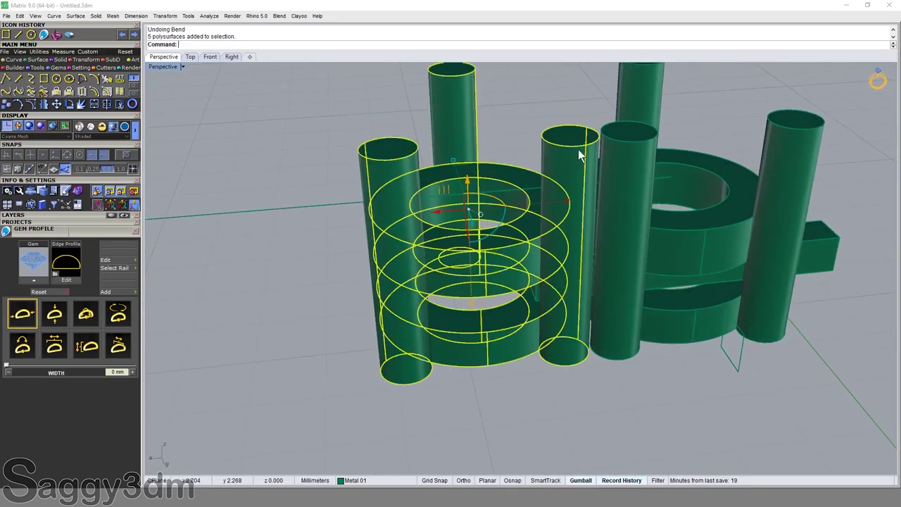
{"action": "mouse_move", "coordinate": [582, 155]}
{"action": "right_mouse_down"}
{"action": "mouse_move", "coordinate": [600, 200]}
{"action": "mouse_move", "coordinate": [574, 258]}
{"action": "right_mouse_up"}
{"action": "left_click", "coordinate": [574, 258]}
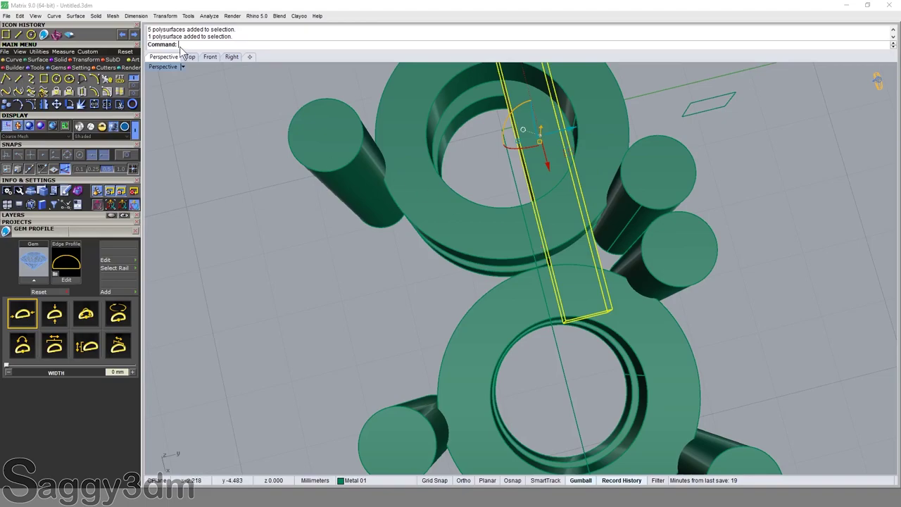
Step: Maximize the Top view and move the long bar across between the two rings
{"action": "double_click", "coordinate": [153, 65]}
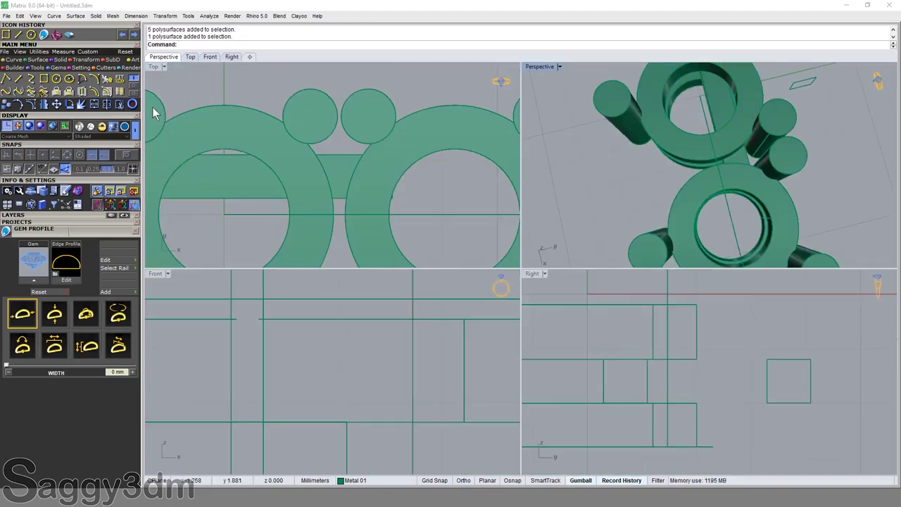
{"action": "double_click", "coordinate": [154, 67]}
{"action": "left_click", "coordinate": [467, 261]}
{"action": "scroll", "coordinate": [465, 262], "scroll_direction": "up", "scroll_amount": 3}
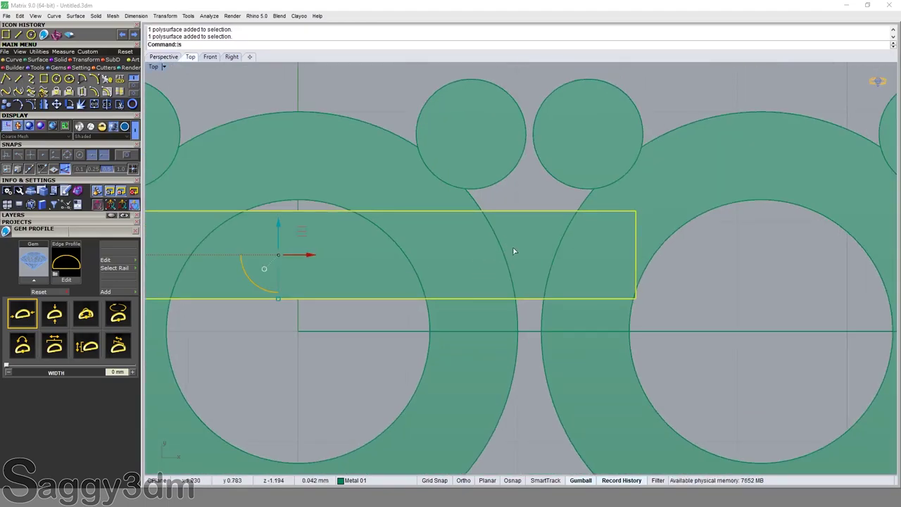
{"action": "left_click_drag", "start_coordinate": [506, 244], "coordinate": [535, 275]}
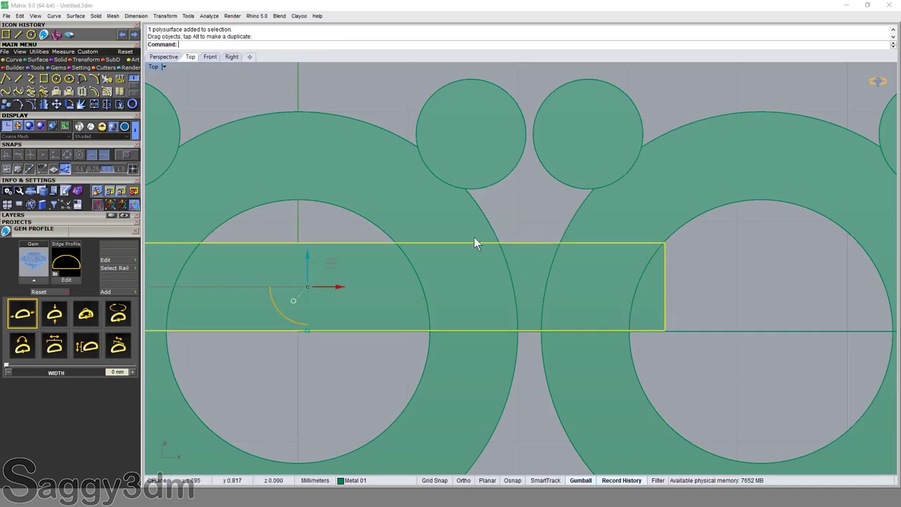
{"action": "key", "text": "Escape"}
Step: Draw an 8 mm diameter circle near the left ring and nudge it against the prong
{"action": "left_click", "coordinate": [56, 78]}
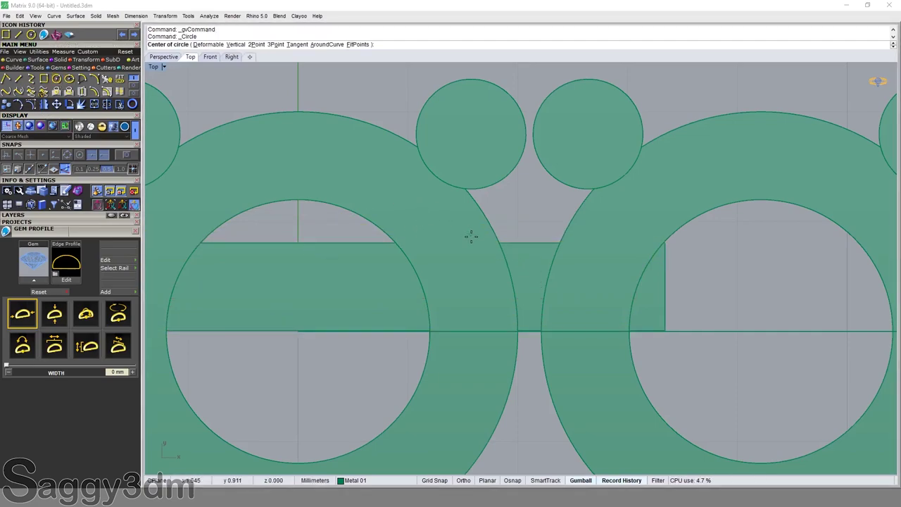
{"action": "scroll", "coordinate": [426, 205], "scroll_direction": "up", "scroll_amount": 1}
{"action": "left_click", "coordinate": [425, 206]}
{"action": "type", "text": "8"}
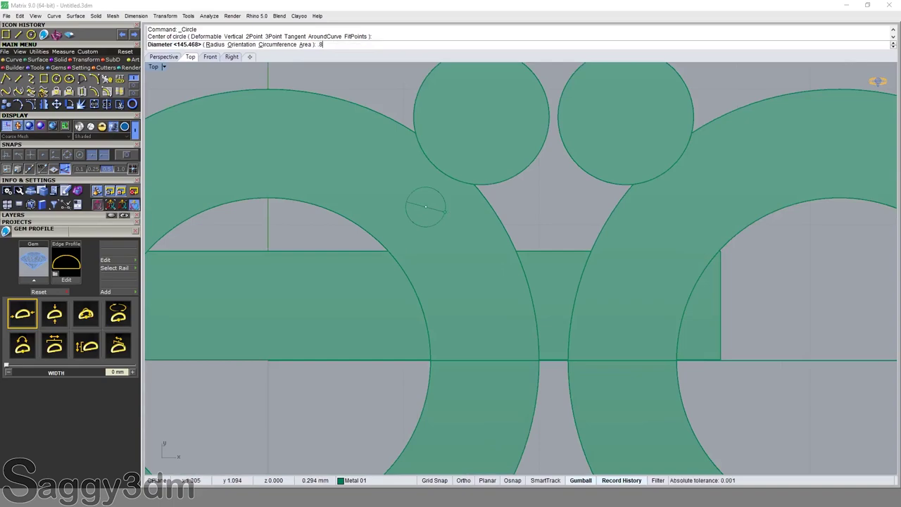
{"action": "key", "text": "Return"}
{"action": "left_click", "coordinate": [475, 225]}
{"action": "scroll", "coordinate": [479, 215], "scroll_direction": "up", "scroll_amount": 1}
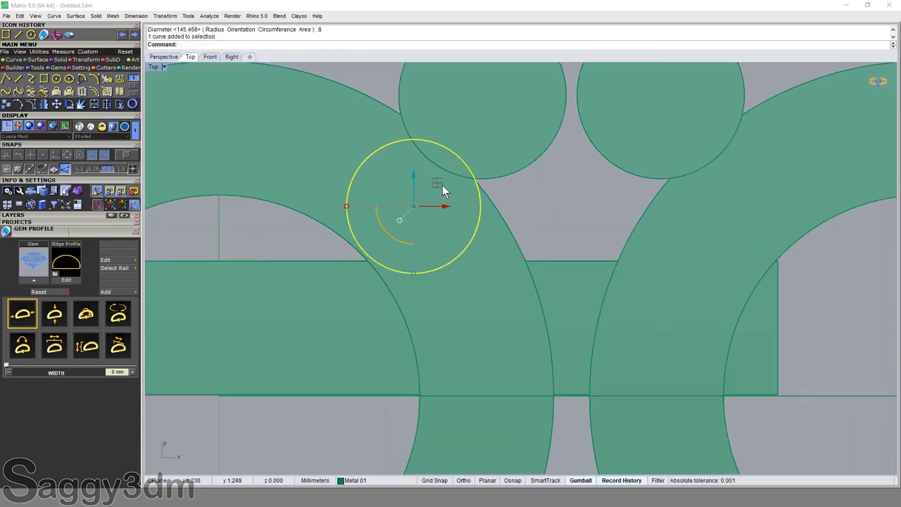
{"action": "left_click_drag", "start_coordinate": [442, 185], "coordinate": [447, 193]}
Step: Shift the connecting bar slightly down and to the left
{"action": "left_click", "coordinate": [577, 282]}
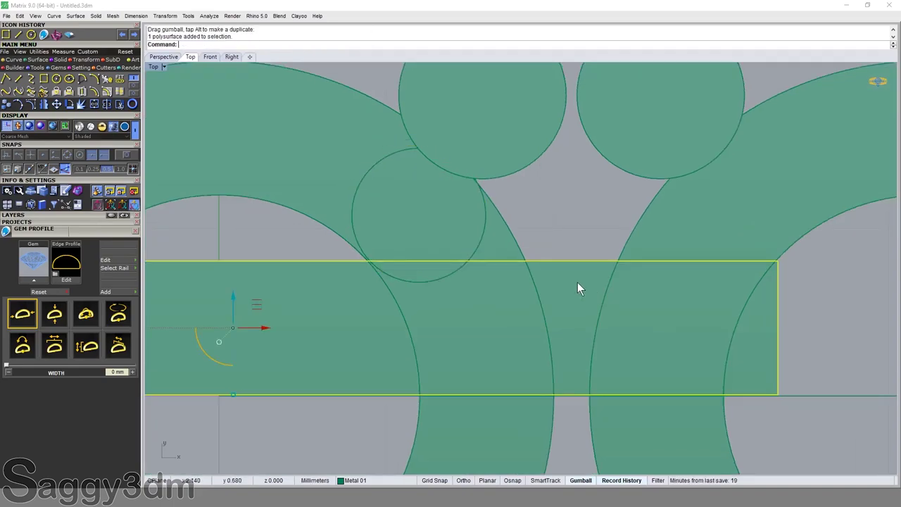
{"action": "left_click_drag", "start_coordinate": [577, 282], "coordinate": [577, 304]}
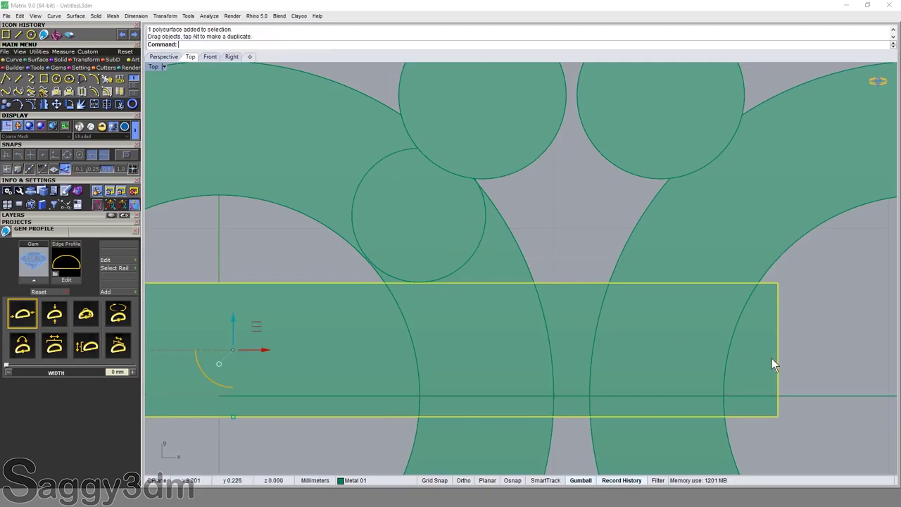
{"action": "left_click_drag", "start_coordinate": [766, 357], "coordinate": [714, 354], "text": "shift"}
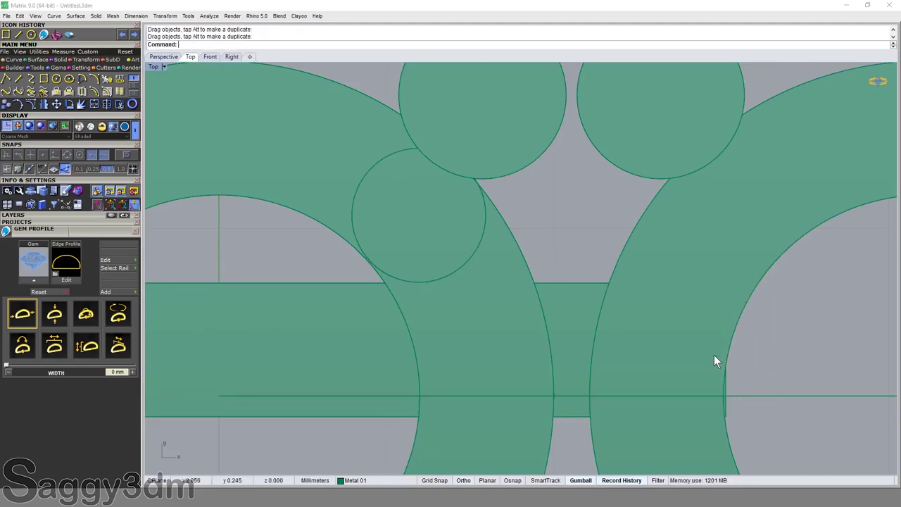
{"action": "scroll", "coordinate": [713, 355], "scroll_direction": "down", "scroll_amount": 2}
{"action": "scroll", "coordinate": [594, 301], "scroll_direction": "up", "scroll_amount": 2}
Step: Lower the small circle slightly and extrude it into a short solid cylinder
{"action": "left_click", "coordinate": [619, 315]}
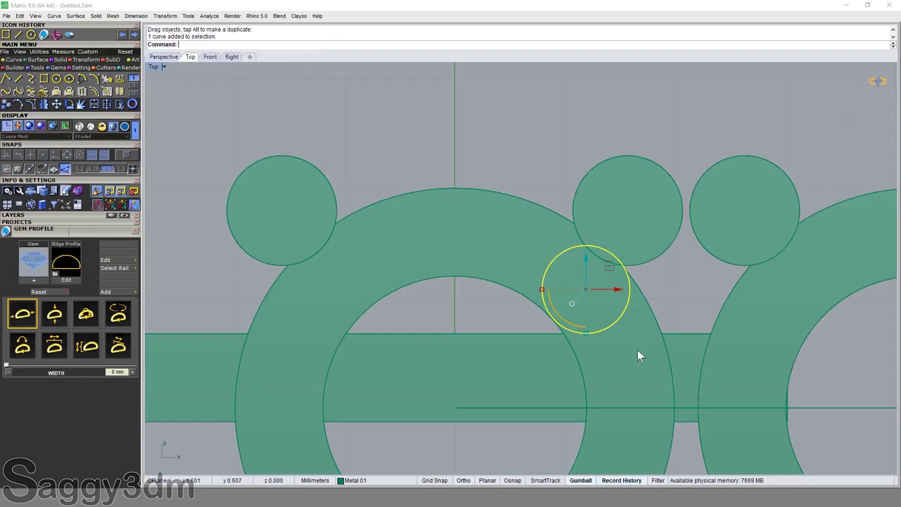
{"action": "mouse_move", "coordinate": [638, 356]}
{"action": "right_mouse_down", "text": "ctrl+shift"}
{"action": "mouse_move", "coordinate": [644, 266]}
{"action": "mouse_move", "coordinate": [592, 193]}
{"action": "right_mouse_up", "text": "ctrl+shift"}
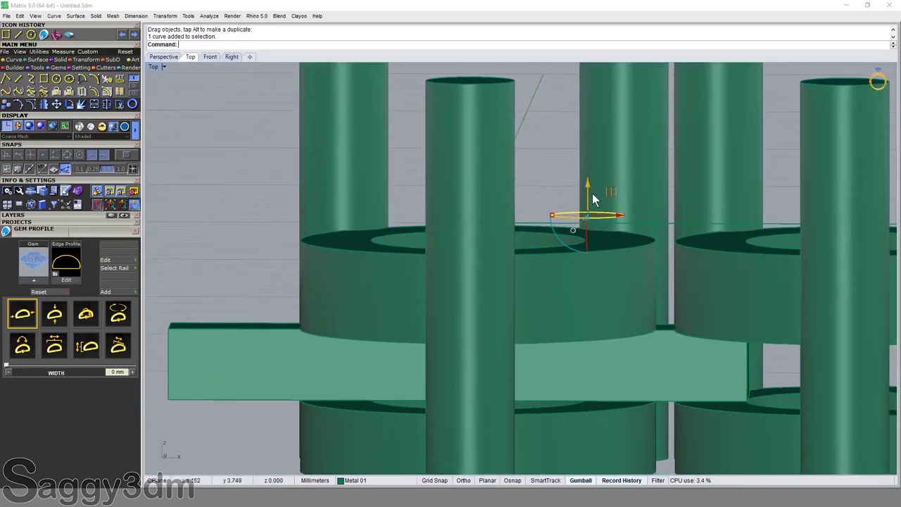
{"action": "left_click_drag", "start_coordinate": [592, 193], "coordinate": [602, 272]}
{"action": "mouse_move", "coordinate": [602, 272]}
{"action": "right_mouse_down", "text": "ctrl+shift"}
{"action": "mouse_move", "coordinate": [586, 281]}
{"action": "mouse_move", "coordinate": [607, 242]}
{"action": "right_mouse_up", "text": "ctrl+shift"}
{"action": "type", "text": "ea"}
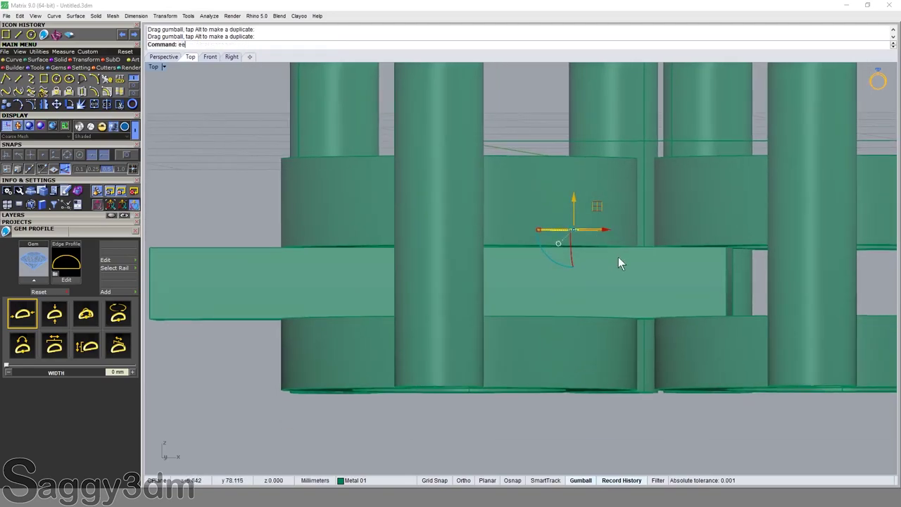
{"action": "type", "text": "b"}
{"action": "key", "text": "Return"}
{"action": "type", "text": "b"}
{"action": "key", "text": "BackSpace"}
{"action": "key", "text": "Return"}
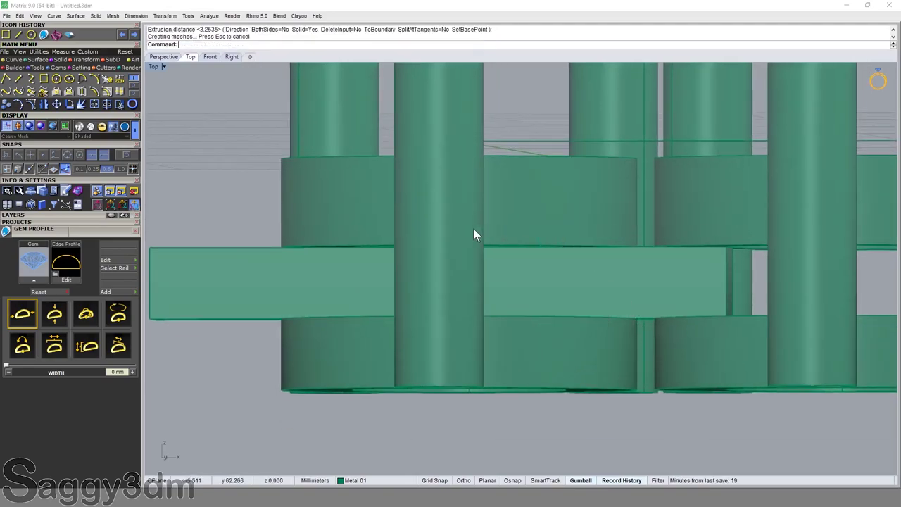
{"action": "mouse_move", "coordinate": [474, 235]}
{"action": "right_mouse_down", "text": "ctrl+shift"}
{"action": "mouse_move", "coordinate": [768, 252]}
{"action": "mouse_move", "coordinate": [682, 323]}
{"action": "mouse_move", "coordinate": [570, 305]}
{"action": "mouse_move", "coordinate": [514, 282]}
{"action": "mouse_move", "coordinate": [601, 314]}
{"action": "mouse_move", "coordinate": [518, 288]}
{"action": "mouse_move", "coordinate": [563, 330]}
{"action": "right_mouse_up", "text": "ctrl+shift"}
Step: Move the small cylinder onto the User 03 layer
{"action": "left_click", "coordinate": [570, 305]}
{"action": "left_click", "coordinate": [514, 282]}
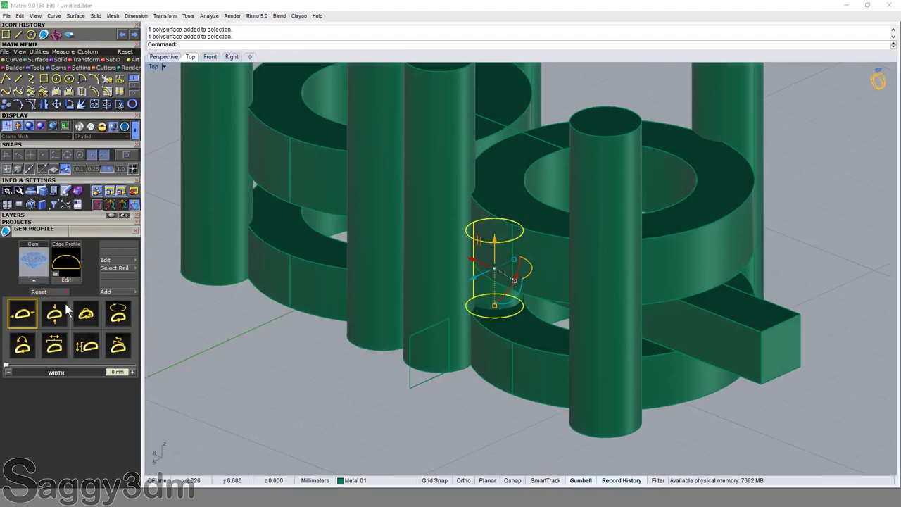
{"action": "left_click", "coordinate": [136, 230]}
{"action": "left_click", "coordinate": [25, 214]}
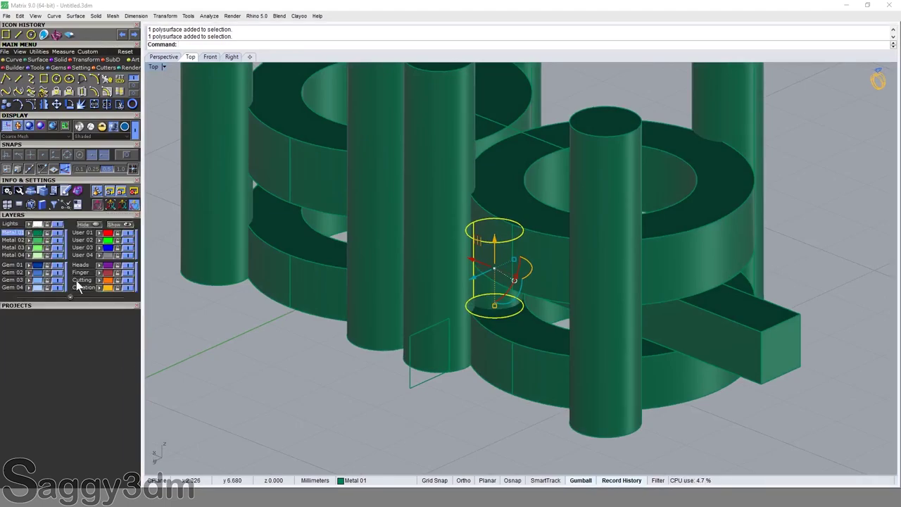
{"action": "left_click", "coordinate": [101, 249]}
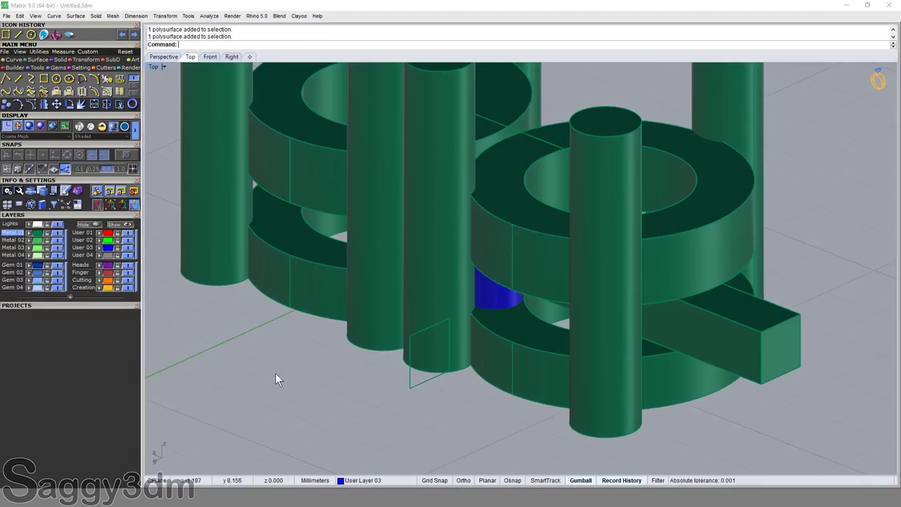
Step: Start RemoveFromGroup and pick the two middle prong cylinders, then show four views
{"action": "mouse_move", "coordinate": [277, 376]}
{"action": "right_mouse_down"}
{"action": "mouse_move", "coordinate": [477, 306]}
{"action": "mouse_move", "coordinate": [446, 335]}
{"action": "mouse_move", "coordinate": [556, 364]}
{"action": "right_mouse_up"}
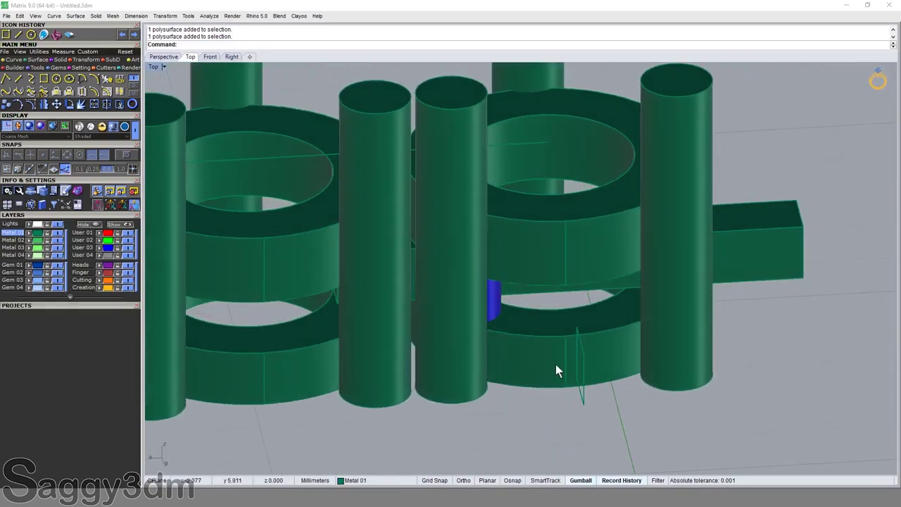
{"action": "left_click", "coordinate": [367, 117]}
{"action": "key", "text": "Escape"}
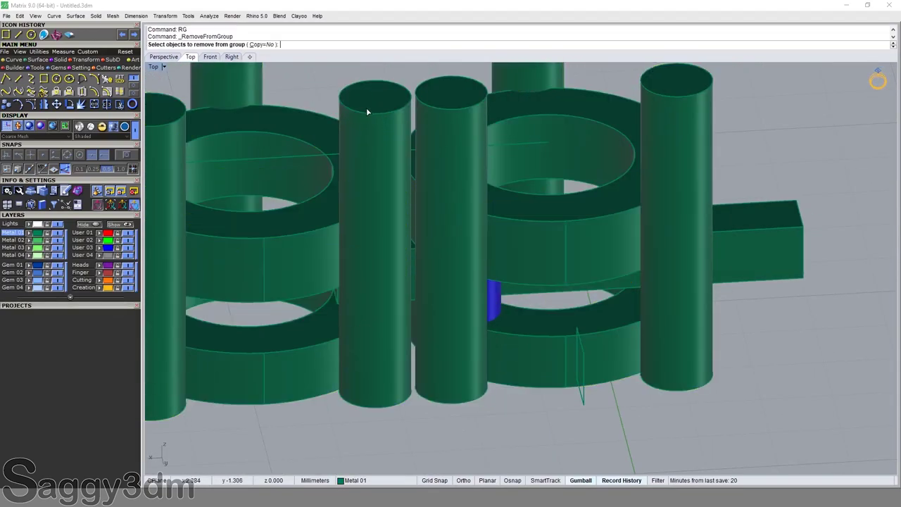
{"action": "left_click", "coordinate": [366, 107]}
{"action": "left_click", "coordinate": [449, 111]}
{"action": "right_click_drag", "start_coordinate": [449, 111], "coordinate": [449, 301], "text": "ctrl"}
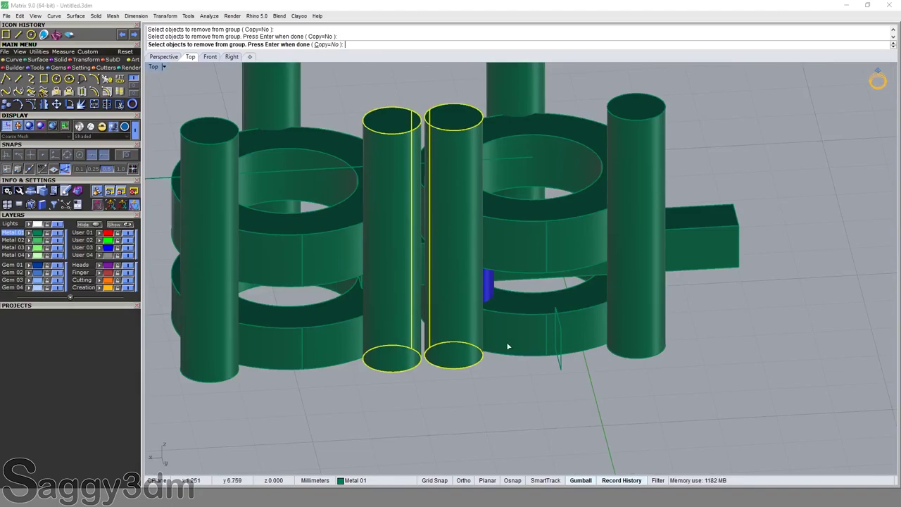
{"action": "double_click", "coordinate": [158, 68]}
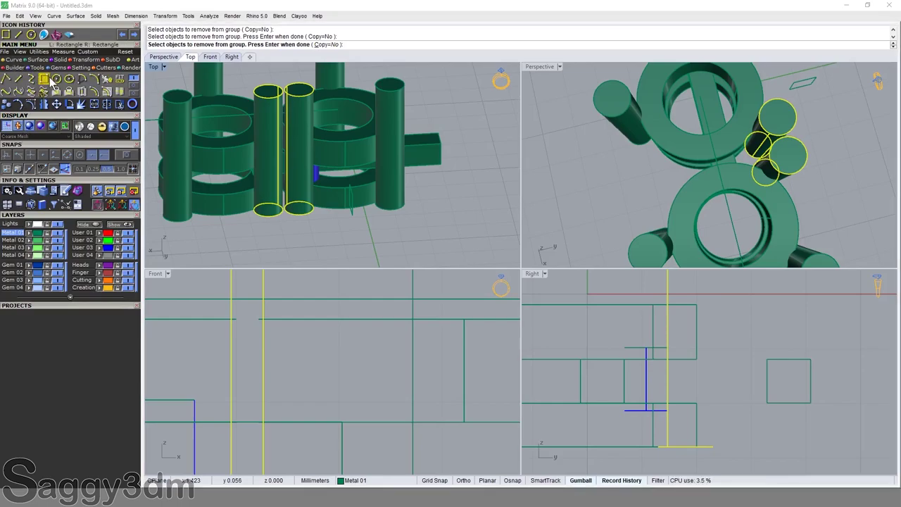
Step: Draw a rectangle across the setting in the Front view and extrude it into a slab
{"action": "left_click", "coordinate": [44, 78]}
{"action": "scroll", "coordinate": [406, 362], "scroll_direction": "down", "scroll_amount": 2}
{"action": "scroll", "coordinate": [371, 378], "scroll_direction": "down", "scroll_amount": 2}
{"action": "scroll", "coordinate": [318, 365], "scroll_direction": "up", "scroll_amount": 1}
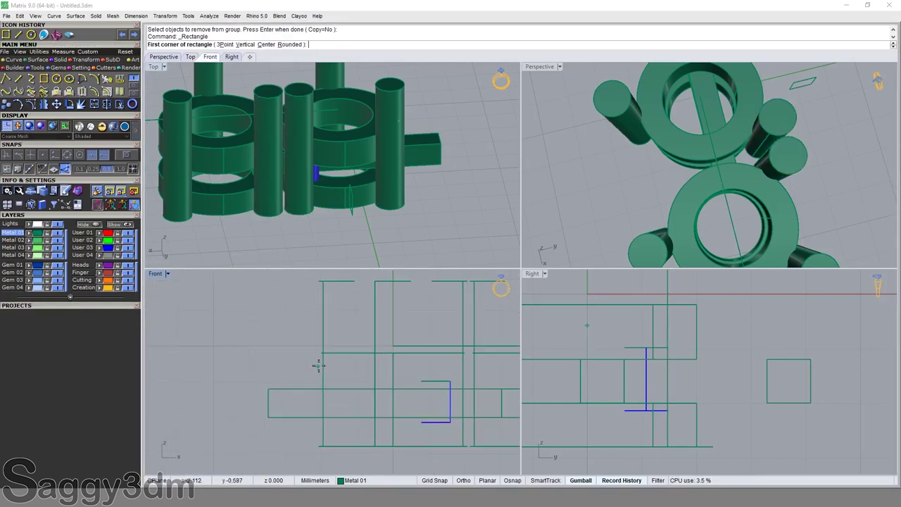
{"action": "right_click_drag", "start_coordinate": [334, 396], "coordinate": [301, 365]}
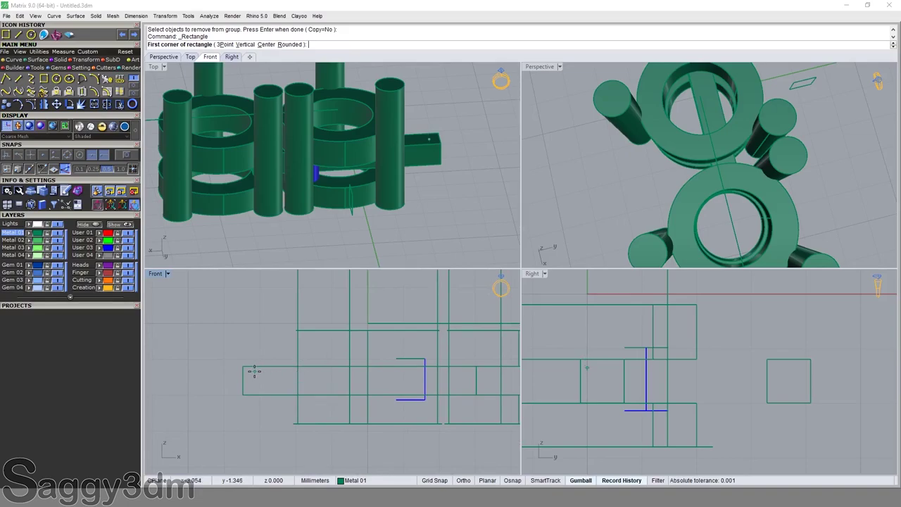
{"action": "key", "text": "F3"}
{"action": "left_click", "coordinate": [251, 372]}
{"action": "scroll", "coordinate": [426, 392], "scroll_direction": "down", "scroll_amount": 2}
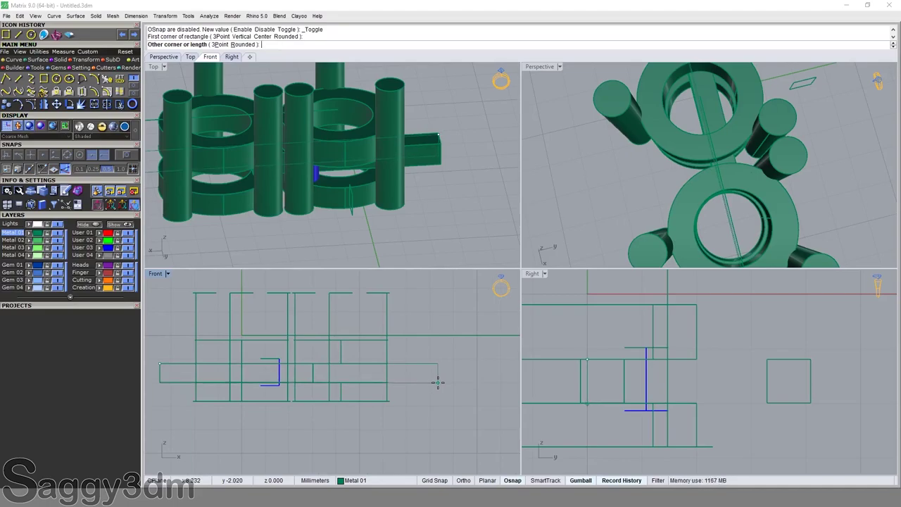
{"action": "left_click", "coordinate": [437, 383]}
{"action": "scroll", "coordinate": [438, 383], "scroll_direction": "down", "scroll_amount": 2}
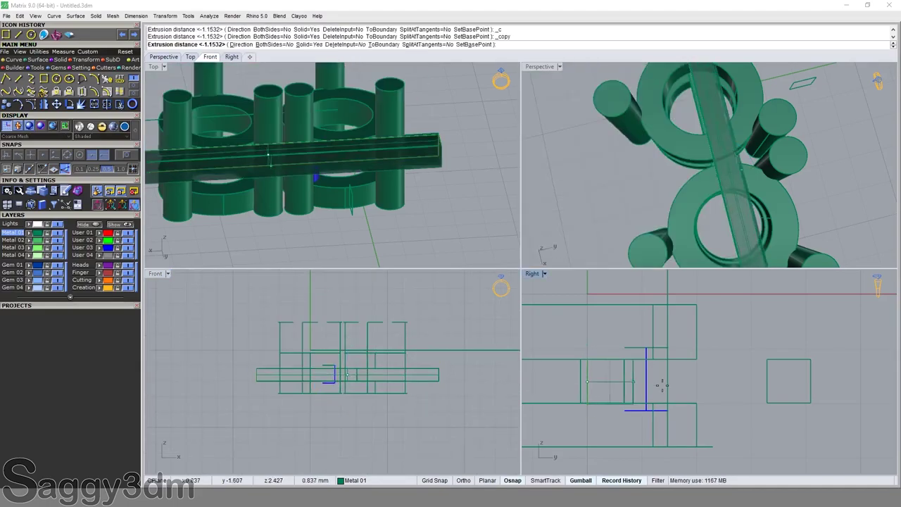
{"action": "left_click", "coordinate": [754, 401]}
Step: Take the prong cylinders out of their group
{"action": "right_click_drag", "start_coordinate": [732, 221], "coordinate": [782, 131]}
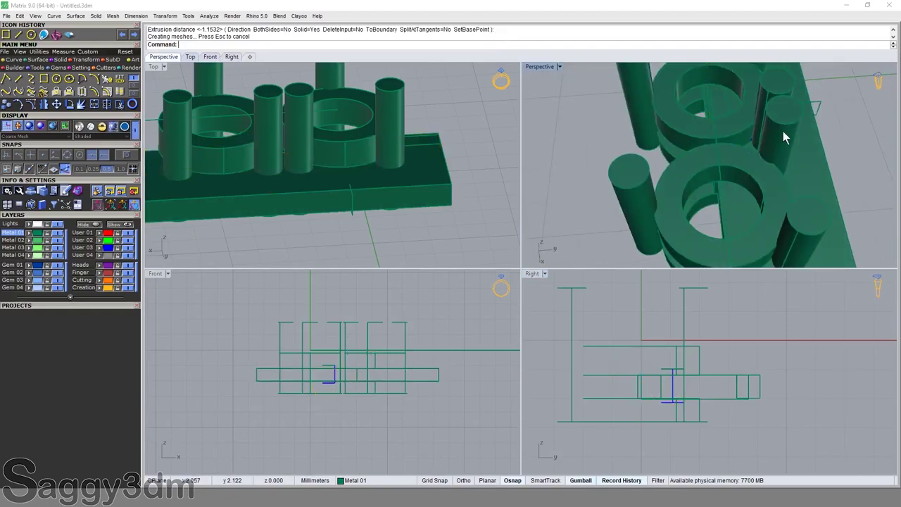
{"action": "left_click_drag", "start_coordinate": [783, 131], "coordinate": [731, 344]}
{"action": "left_click", "coordinate": [720, 326]}
{"action": "key", "text": "Return"}
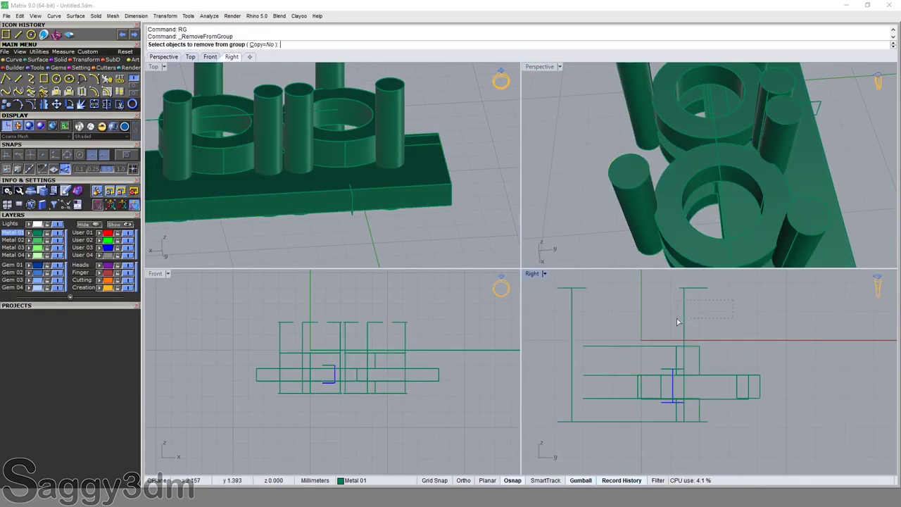
{"action": "left_click", "coordinate": [682, 324]}
Step: BooleanDifference the slab from the prong cylinders and inspect the result in perspective
{"action": "key", "text": "Return"}
{"action": "left_click", "coordinate": [841, 249]}
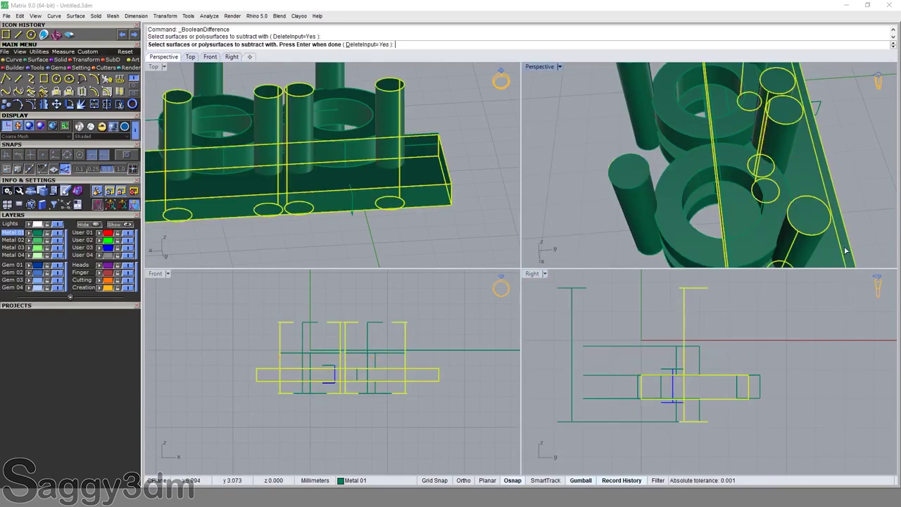
{"action": "key", "text": "Return"}
{"action": "double_click", "coordinate": [540, 68]}
{"action": "mouse_move", "coordinate": [634, 137]}
{"action": "right_mouse_down"}
{"action": "mouse_move", "coordinate": [535, 124]}
{"action": "mouse_move", "coordinate": [529, 97]}
{"action": "mouse_move", "coordinate": [598, 133]}
{"action": "right_mouse_up"}
{"action": "scroll", "coordinate": [598, 132], "scroll_direction": "down", "scroll_amount": 5}
{"action": "mouse_move", "coordinate": [593, 242]}
{"action": "right_mouse_down"}
{"action": "mouse_move", "coordinate": [472, 201]}
{"action": "mouse_move", "coordinate": [382, 246]}
{"action": "mouse_move", "coordinate": [400, 267]}
{"action": "mouse_move", "coordinate": [392, 221]}
{"action": "mouse_move", "coordinate": [416, 218]}
{"action": "mouse_move", "coordinate": [427, 261]}
{"action": "mouse_move", "coordinate": [389, 254]}
{"action": "mouse_move", "coordinate": [416, 249]}
{"action": "mouse_move", "coordinate": [523, 302]}
{"action": "mouse_move", "coordinate": [585, 287]}
{"action": "mouse_move", "coordinate": [555, 224]}
{"action": "mouse_move", "coordinate": [553, 238]}
{"action": "right_mouse_up"}
Step: Maximize the Top view and select the long connecting bar
{"action": "scroll", "coordinate": [554, 237], "scroll_direction": "up", "scroll_amount": 3}
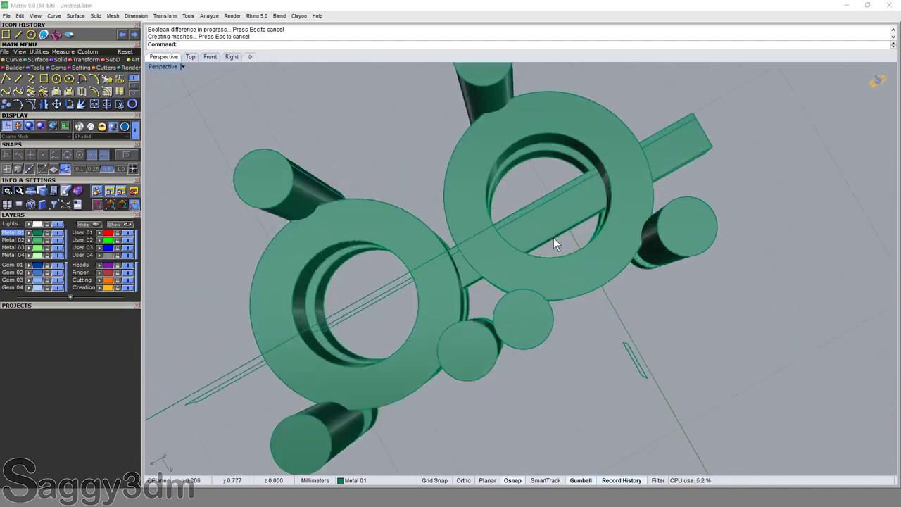
{"action": "left_click", "coordinate": [553, 237]}
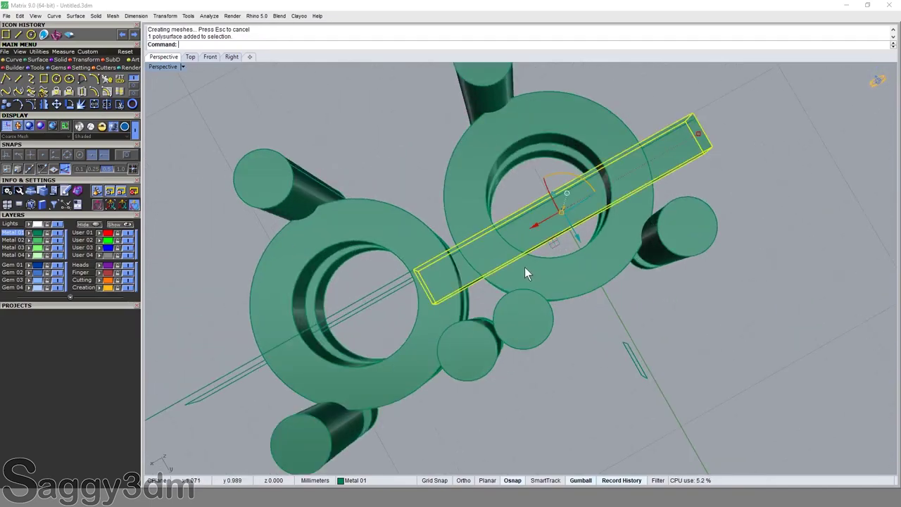
{"action": "double_click", "coordinate": [157, 68]}
{"action": "double_click", "coordinate": [157, 68]}
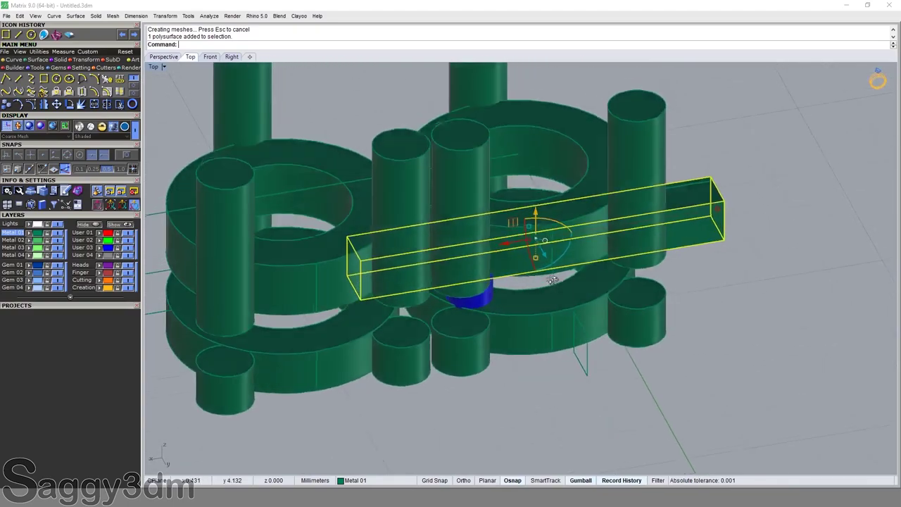
{"action": "mouse_move", "coordinate": [537, 269]}
{"action": "right_mouse_down"}
{"action": "mouse_move", "coordinate": [491, 288]}
{"action": "mouse_move", "coordinate": [513, 232]}
{"action": "right_mouse_up"}
{"action": "key", "text": "Escape"}
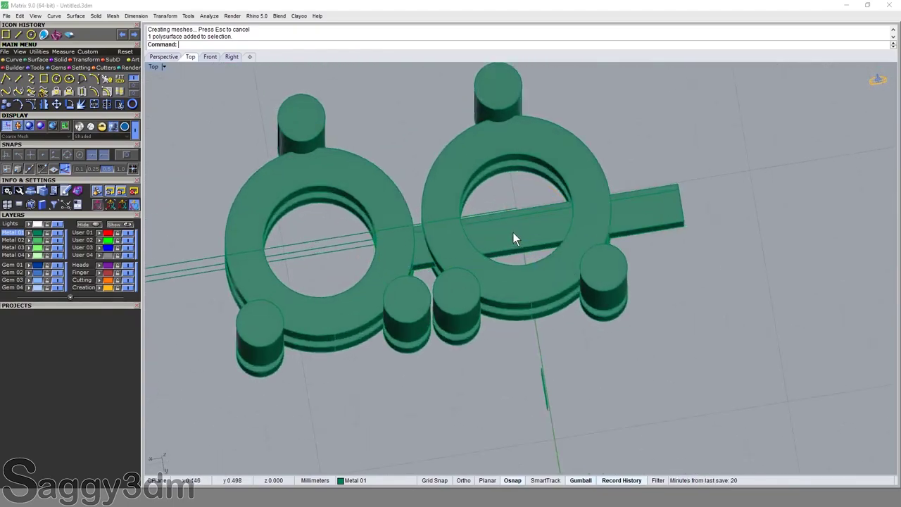
{"action": "scroll", "coordinate": [513, 237], "scroll_direction": "up", "scroll_amount": 2}
{"action": "left_click", "coordinate": [512, 238]}
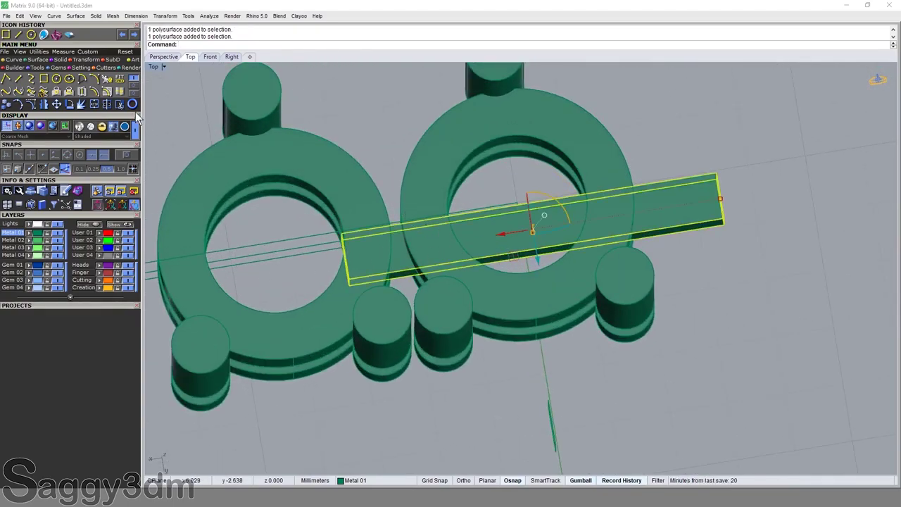
Step: Zoom all views to the whole model, re-enlarge the Top view and reselect the bar
{"action": "double_click", "coordinate": [154, 67]}
{"action": "key", "text": "Escape"}
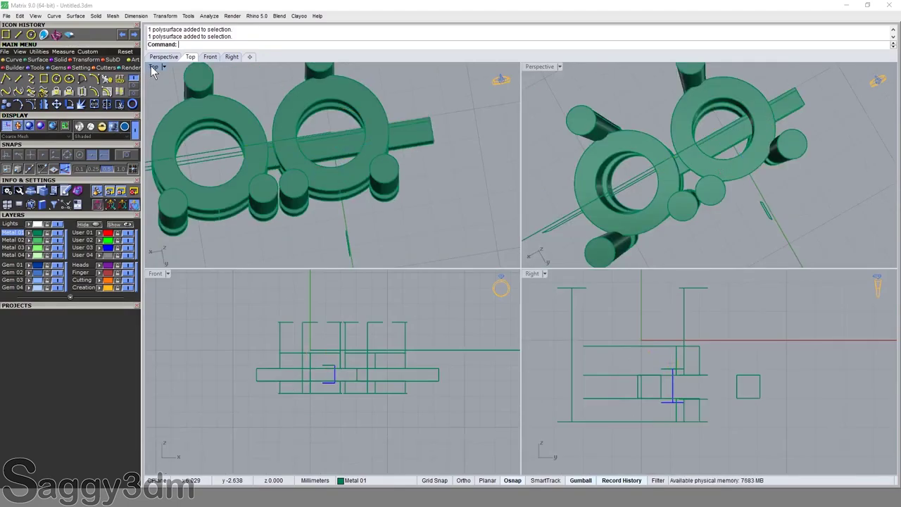
{"action": "type", "text": "4V"}
{"action": "key", "text": "Return"}
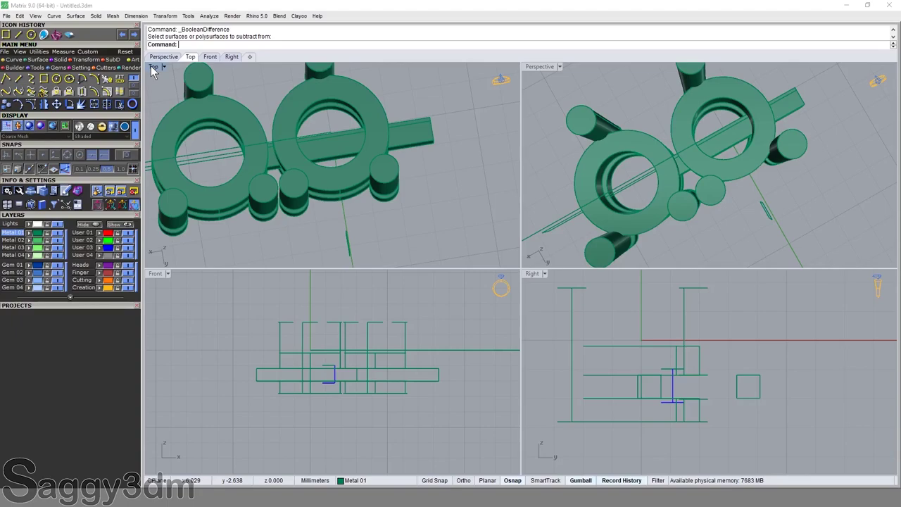
{"action": "type", "text": "4"}
{"action": "key", "text": "Return"}
{"action": "double_click", "coordinate": [154, 67]}
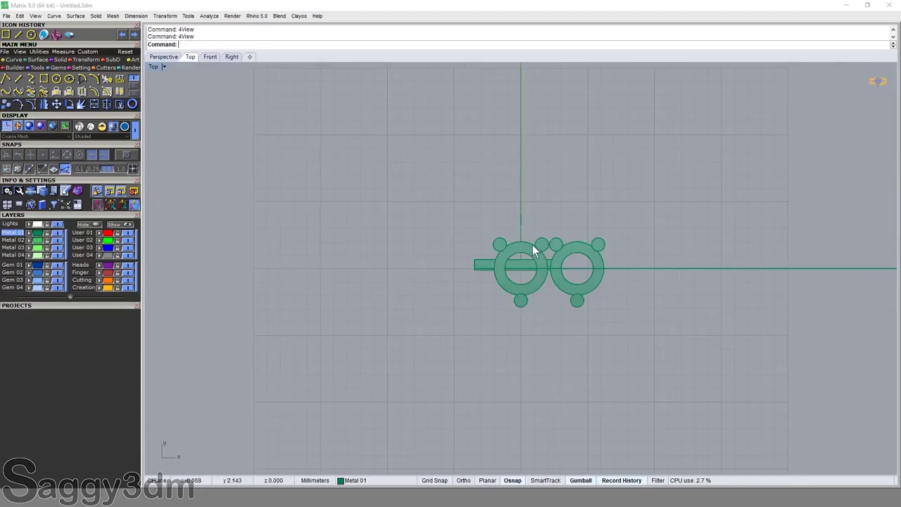
{"action": "scroll", "coordinate": [510, 289], "scroll_direction": "up", "scroll_amount": 3}
{"action": "left_click", "coordinate": [509, 292]}
{"action": "scroll", "coordinate": [503, 283], "scroll_direction": "up", "scroll_amount": 2}
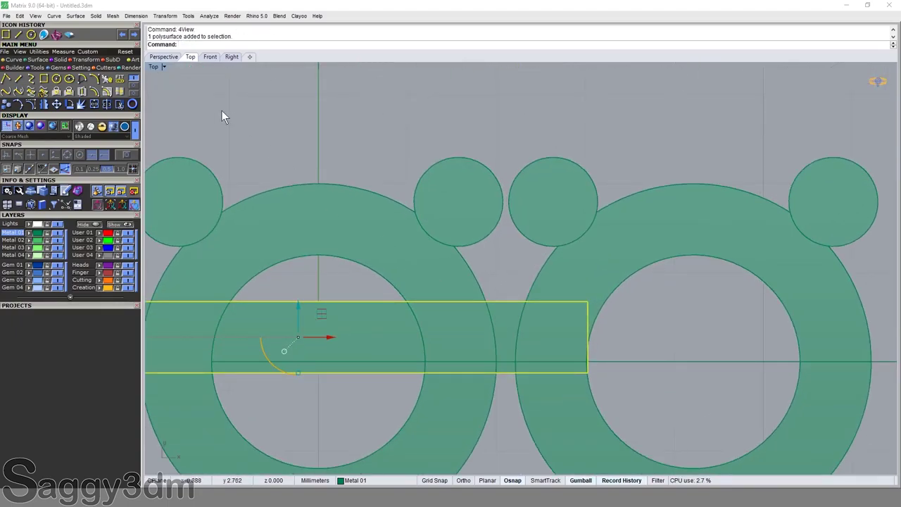
{"action": "left_click", "coordinate": [163, 67]}
Step: Set the Top view to wireframe and draw an interpolated curve looping around the small circle
{"action": "left_click", "coordinate": [264, 27]}
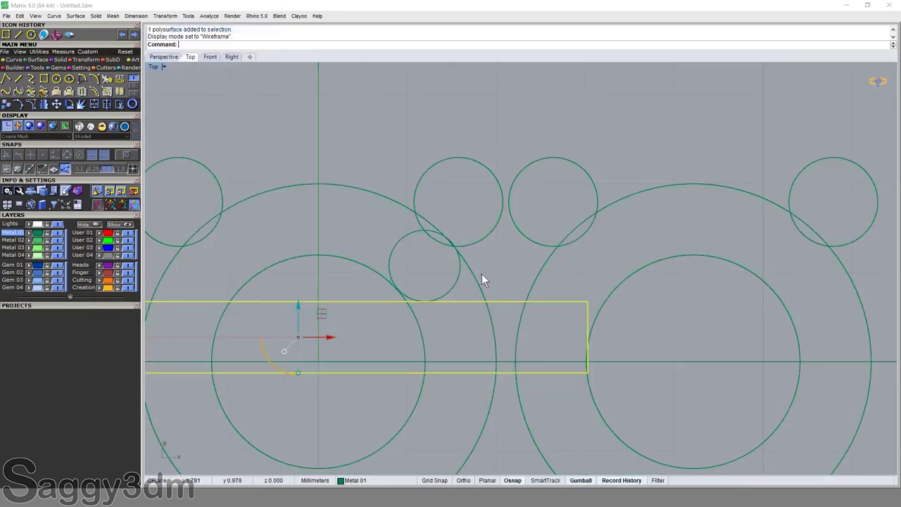
{"action": "right_click_drag", "start_coordinate": [481, 274], "coordinate": [517, 266]}
{"action": "left_click", "coordinate": [31, 78]}
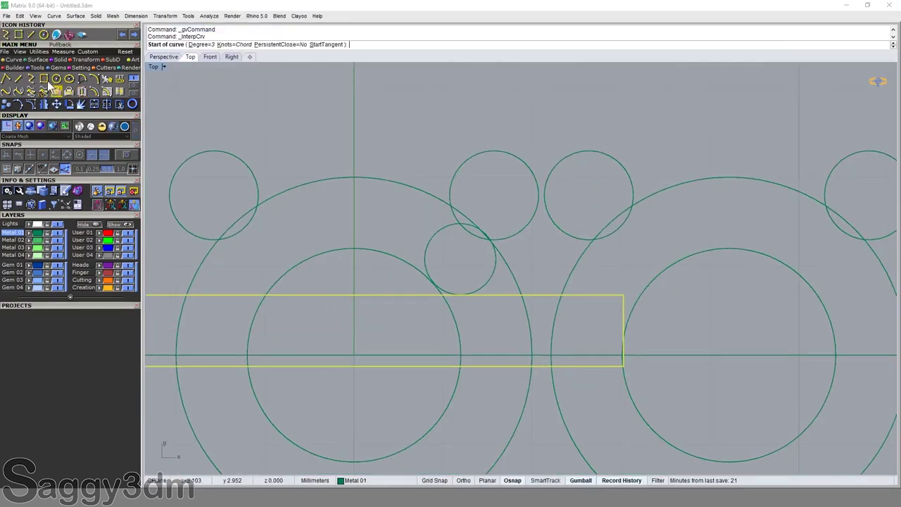
{"action": "scroll", "coordinate": [642, 299], "scroll_direction": "up", "scroll_amount": 2}
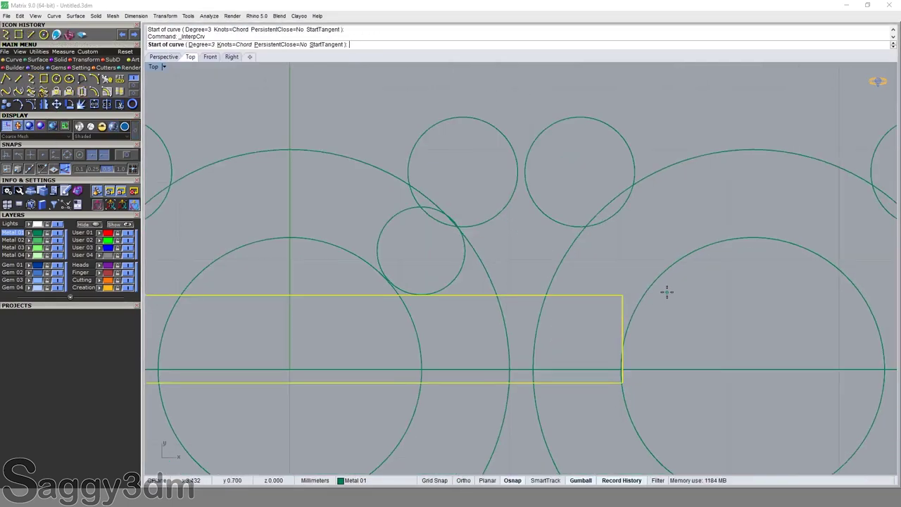
{"action": "left_click", "coordinate": [666, 292]}
{"action": "left_click", "coordinate": [598, 291]}
{"action": "left_click", "coordinate": [498, 292]}
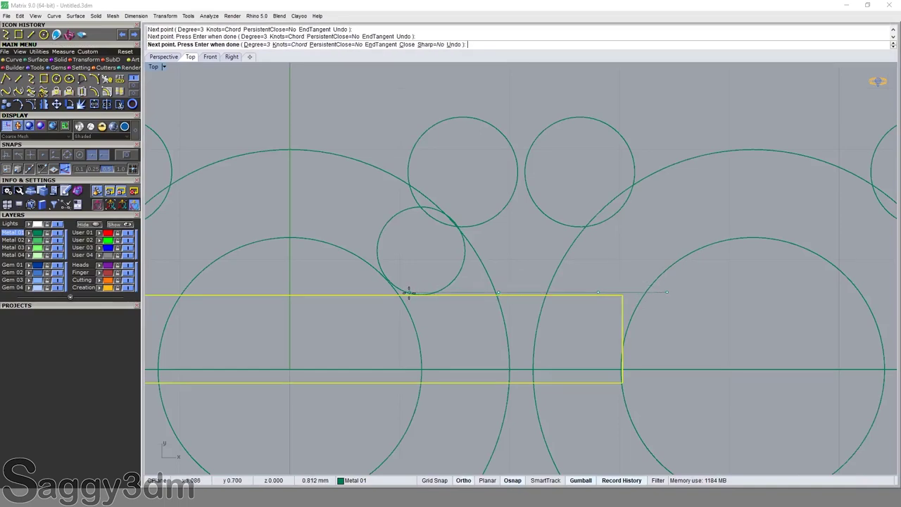
{"action": "left_click", "coordinate": [406, 292]}
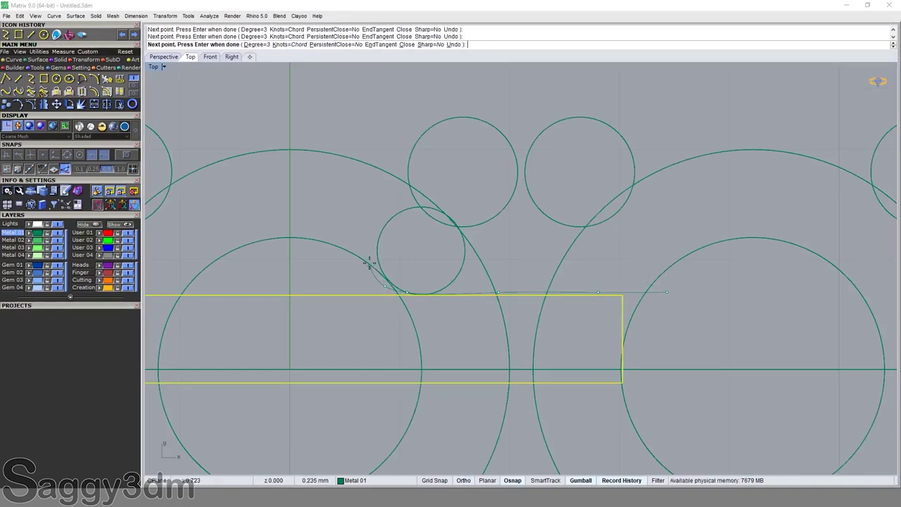
{"action": "left_click", "coordinate": [386, 217]}
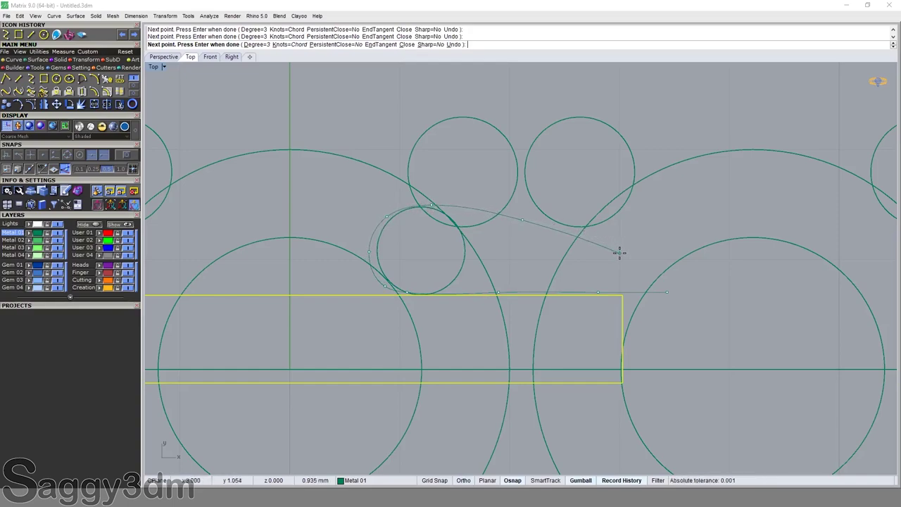
{"action": "left_click", "coordinate": [652, 269]}
{"action": "key", "text": "Return"}
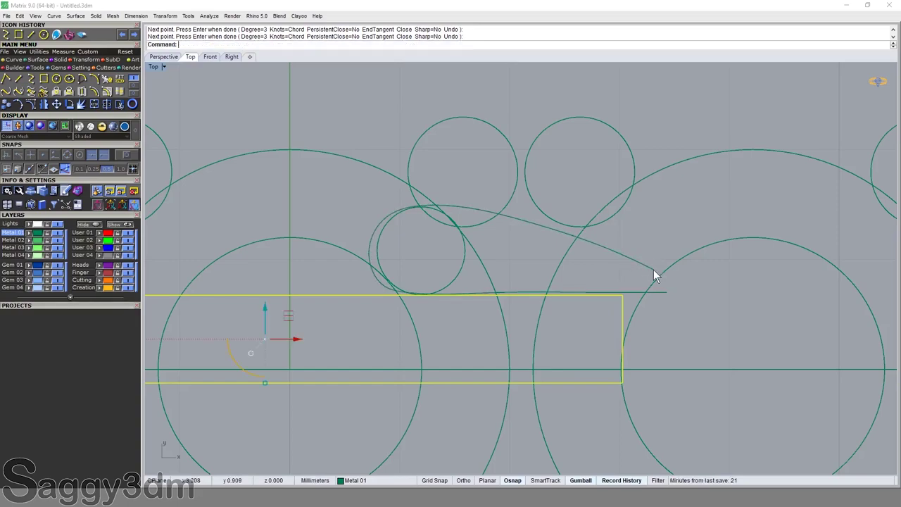
Step: Measure the curve's length and draw a 6 mm reference line from the bar's corner
{"action": "type", "text": "ength"}
{"action": "key", "text": "Return"}
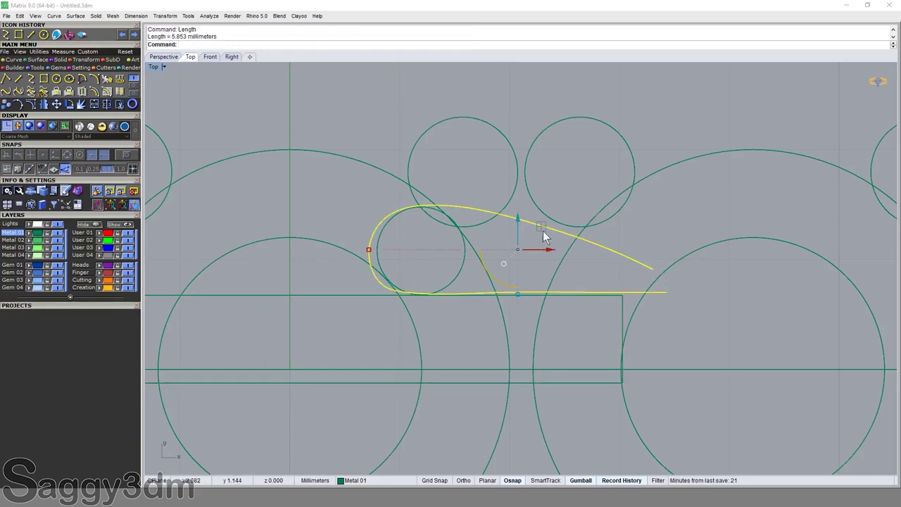
{"action": "left_click", "coordinate": [6, 78]}
{"action": "scroll", "coordinate": [648, 295], "scroll_direction": "up", "scroll_amount": 2}
{"action": "left_click", "coordinate": [619, 296]}
{"action": "scroll", "coordinate": [619, 296], "scroll_direction": "down", "scroll_amount": 2}
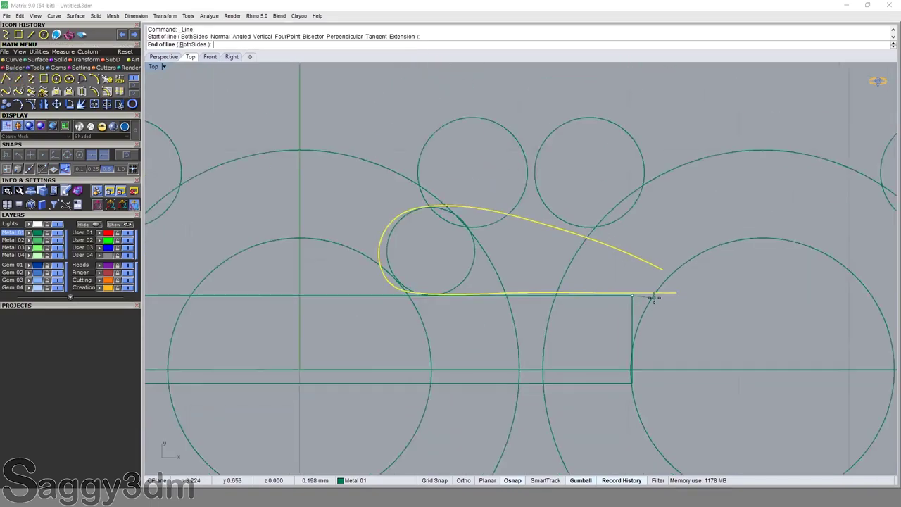
{"action": "scroll", "coordinate": [616, 293], "scroll_direction": "down", "scroll_amount": 1}
{"action": "type", "text": "6"}
{"action": "key", "text": "Return"}
{"action": "scroll", "coordinate": [619, 294], "scroll_direction": "down", "scroll_amount": 2}
{"action": "scroll", "coordinate": [620, 294], "scroll_direction": "down", "scroll_amount": 1}
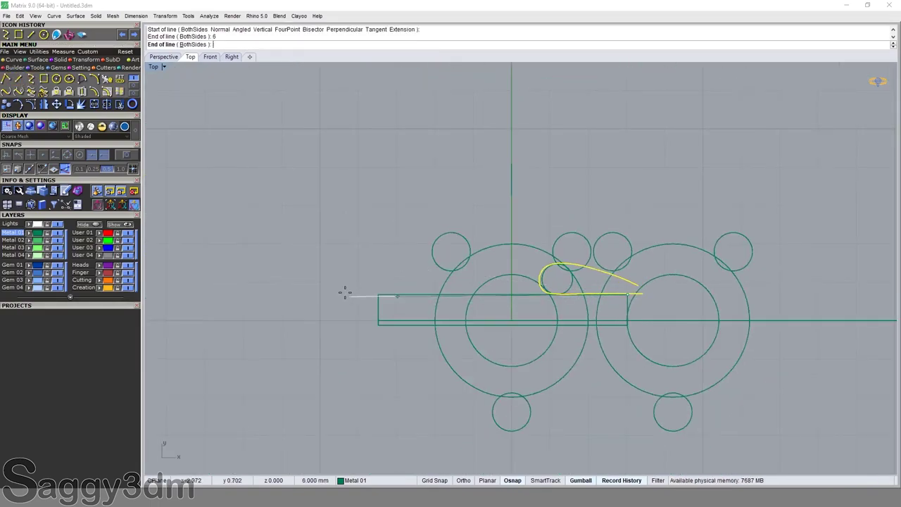
{"action": "left_click", "coordinate": [344, 283]}
Step: Scale1D the rectangular connecting bar from its right corner down to a length of 6
{"action": "scroll", "coordinate": [363, 311], "scroll_direction": "up", "scroll_amount": 2}
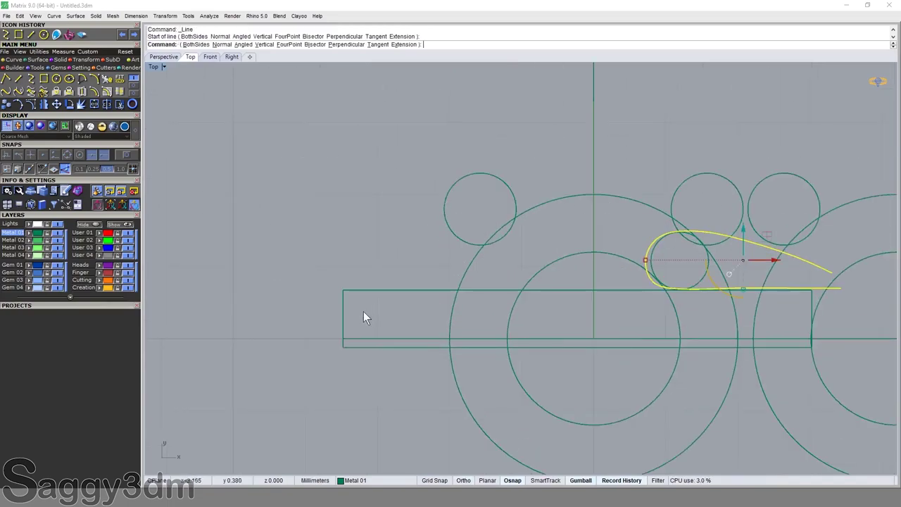
{"action": "left_click", "coordinate": [319, 318]}
{"action": "type", "text": "s1"}
{"action": "key", "text": "Return"}
{"action": "left_click", "coordinate": [813, 344]}
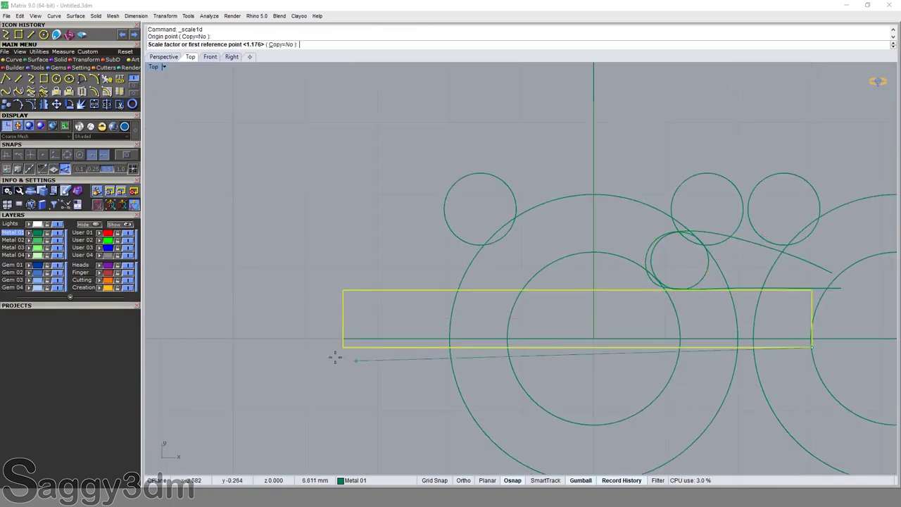
{"action": "left_click", "coordinate": [343, 346]}
{"action": "type", "text": "6"}
{"action": "key", "text": "Return"}
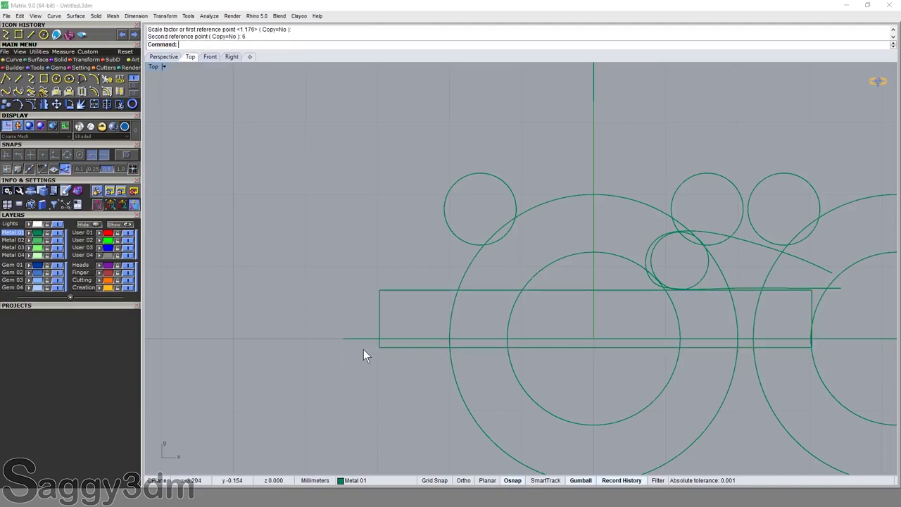
{"action": "left_click", "coordinate": [395, 351]}
{"action": "type", "text": "Flo"}
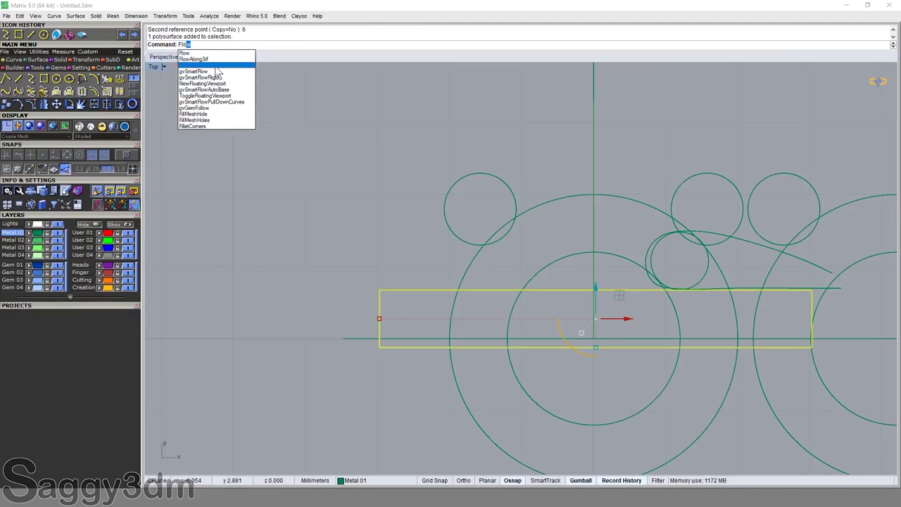
Step: Flow a copy of the bar from the straight base line onto the looping curve, with Stretch=Yes
{"action": "key", "text": "Return"}
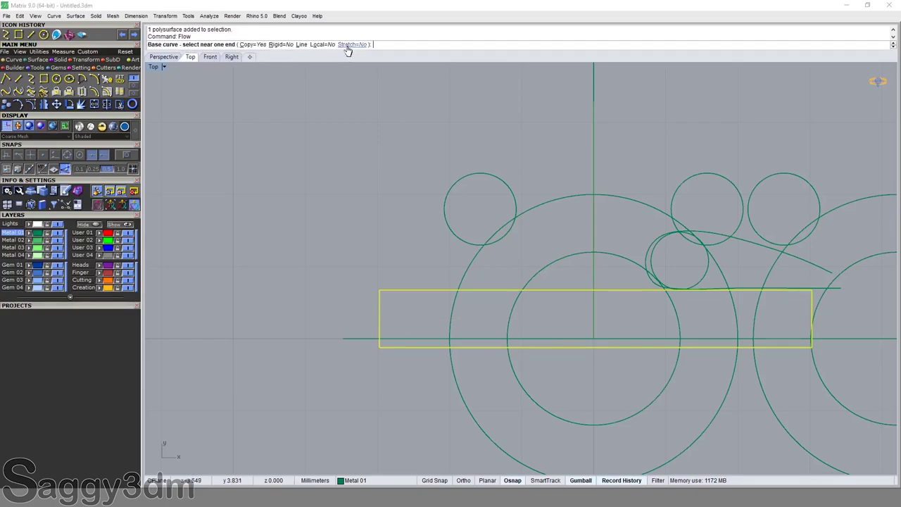
{"action": "left_click", "coordinate": [347, 45]}
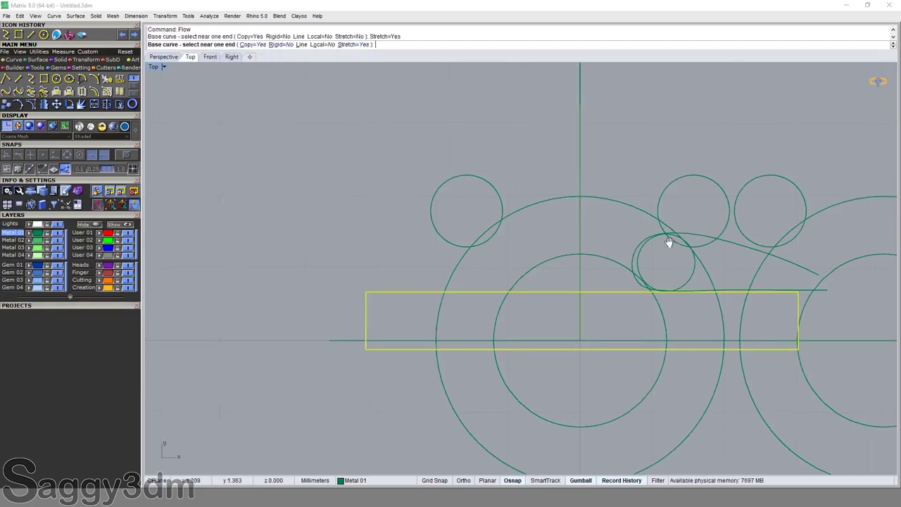
{"action": "scroll", "coordinate": [670, 289], "scroll_direction": "up", "scroll_amount": 5}
{"action": "left_click", "coordinate": [678, 288]}
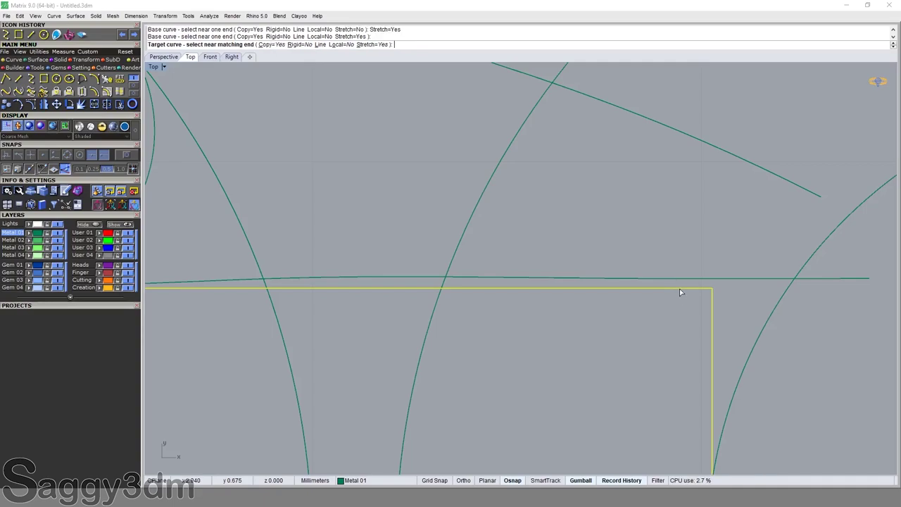
{"action": "scroll", "coordinate": [680, 288], "scroll_direction": "down", "scroll_amount": 2}
{"action": "scroll", "coordinate": [728, 293], "scroll_direction": "down", "scroll_amount": 2}
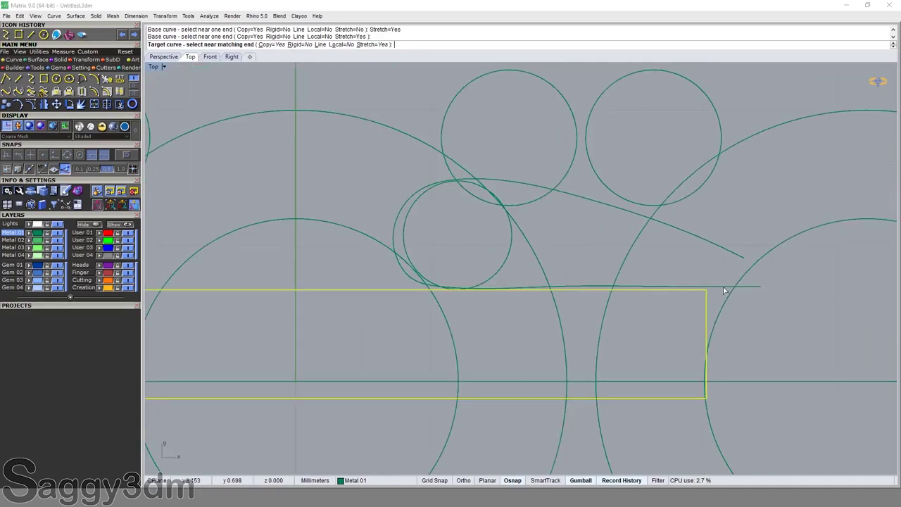
{"action": "left_click", "coordinate": [724, 290]}
{"action": "scroll", "coordinate": [723, 286], "scroll_direction": "down", "scroll_amount": 2}
{"action": "scroll", "coordinate": [683, 265], "scroll_direction": "down", "scroll_amount": 2}
{"action": "scroll", "coordinate": [684, 265], "scroll_direction": "down", "scroll_amount": 1}
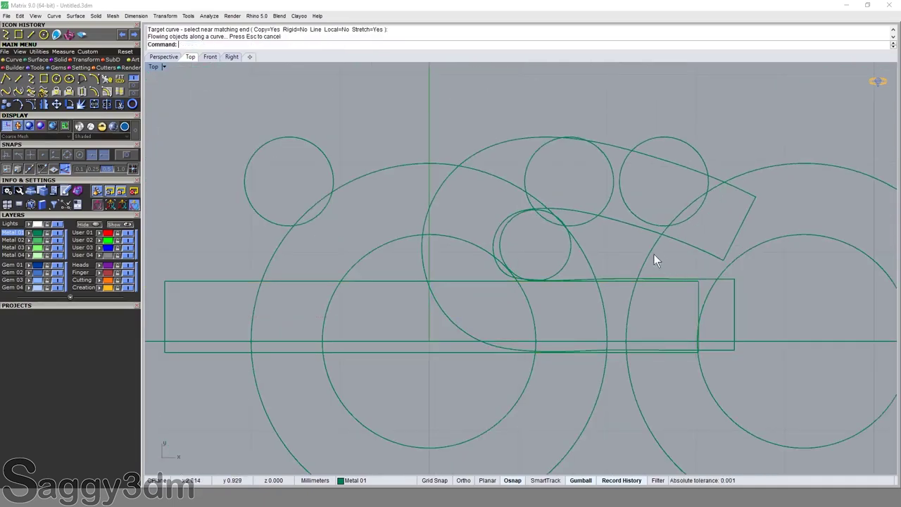
{"action": "scroll", "coordinate": [622, 222], "scroll_direction": "up", "scroll_amount": 1}
Step: Scale1D the straight bar's height to 0.7 from its top-right corner
{"action": "left_click", "coordinate": [718, 316]}
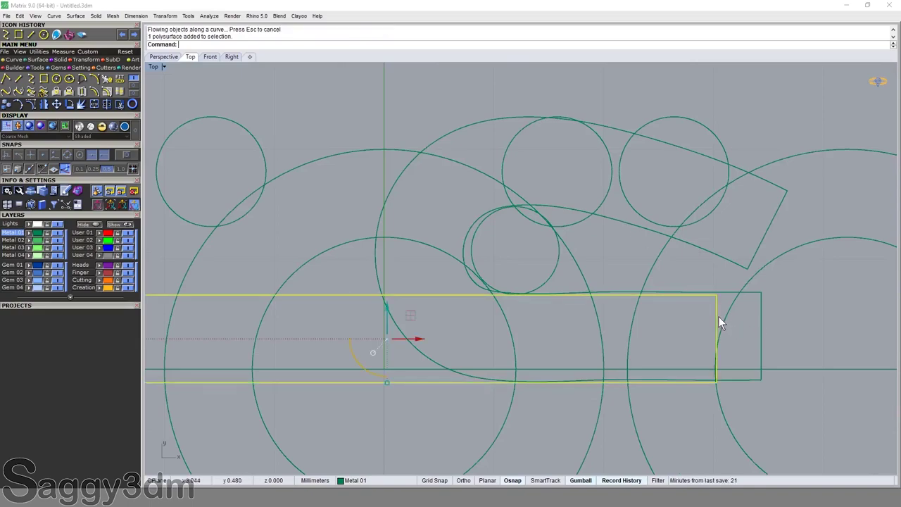
{"action": "left_click", "coordinate": [717, 296]}
{"action": "left_click", "coordinate": [716, 381]}
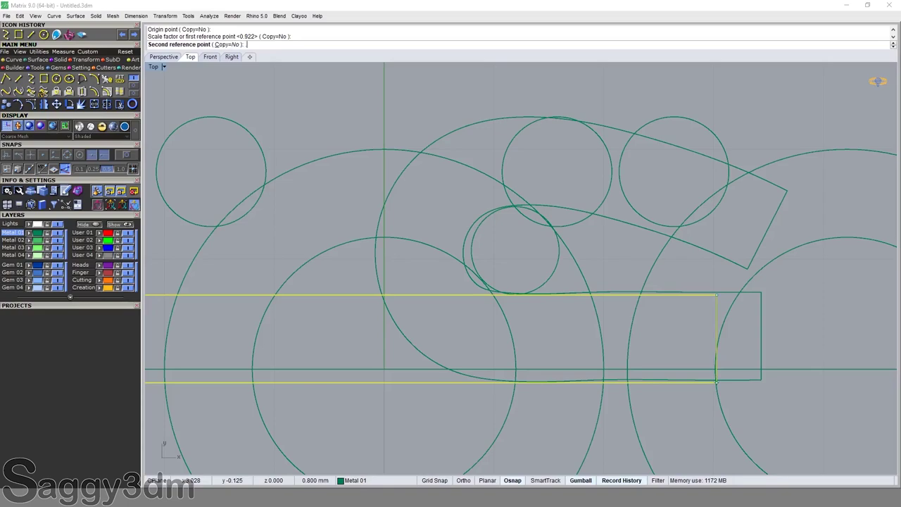
{"action": "type", "text": ".7"}
{"action": "key", "text": "Return"}
Step: Hide the long straight bar
{"action": "key", "text": "Escape"}
{"action": "scroll", "coordinate": [710, 248], "scroll_direction": "down", "scroll_amount": 3}
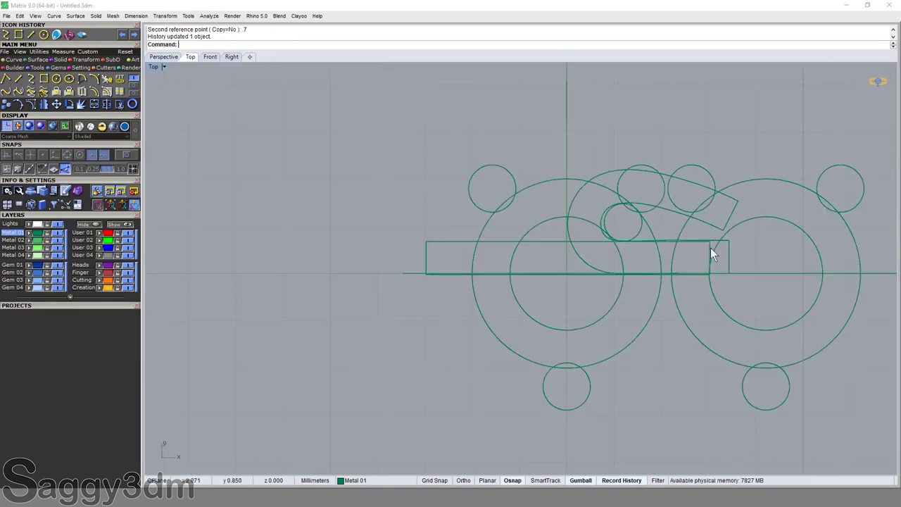
{"action": "scroll", "coordinate": [726, 266], "scroll_direction": "up", "scroll_amount": 2}
{"action": "left_click", "coordinate": [739, 259]}
{"action": "key", "text": "Escape"}
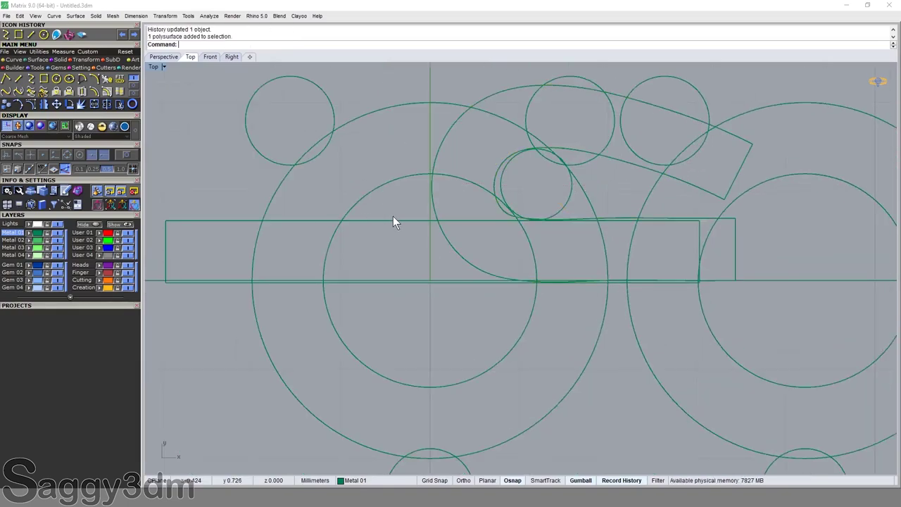
{"action": "left_click", "coordinate": [391, 222]}
{"action": "type", "text": "h"}
{"action": "key", "text": "Return"}
Step: Hide the horizontal axis line
{"action": "left_click", "coordinate": [421, 281]}
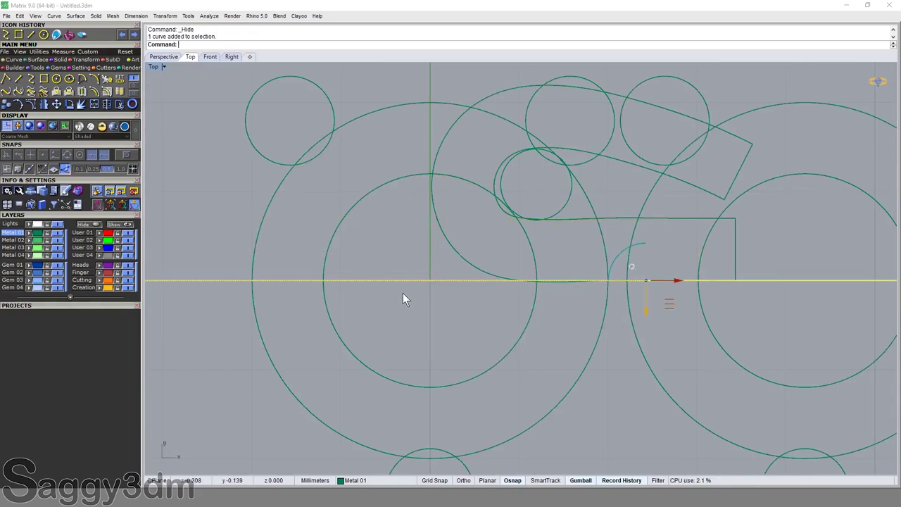
{"action": "type", "text": "h"}
{"action": "key", "text": "Return"}
{"action": "scroll", "coordinate": [422, 232], "scroll_direction": "down", "scroll_amount": 4}
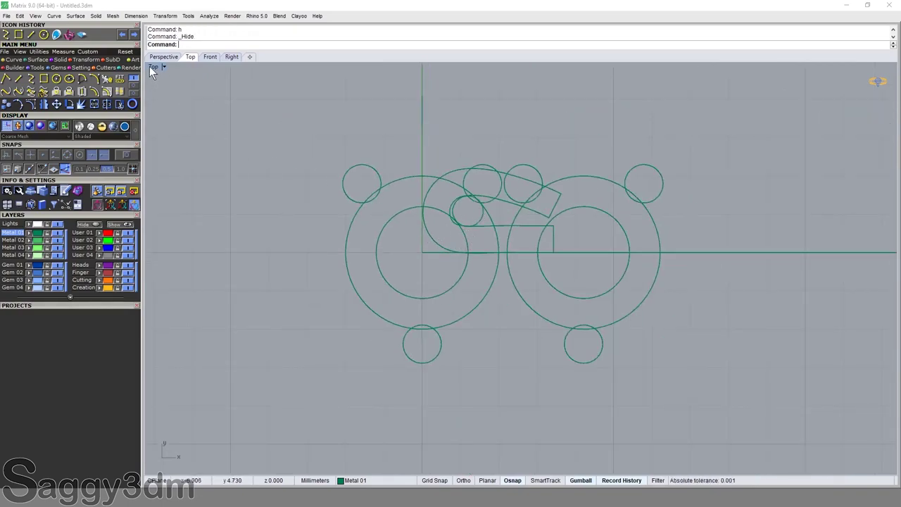
Step: Select the right ring assembly in the enlarged Perspective view
{"action": "double_click", "coordinate": [153, 67]}
{"action": "double_click", "coordinate": [527, 66]}
{"action": "mouse_move", "coordinate": [666, 252]}
{"action": "right_mouse_down"}
{"action": "mouse_move", "coordinate": [502, 281]}
{"action": "mouse_move", "coordinate": [514, 207]}
{"action": "mouse_move", "coordinate": [599, 267]}
{"action": "mouse_move", "coordinate": [619, 316]}
{"action": "mouse_move", "coordinate": [535, 301]}
{"action": "mouse_move", "coordinate": [571, 337]}
{"action": "mouse_move", "coordinate": [558, 281]}
{"action": "right_mouse_up"}
{"action": "scroll", "coordinate": [502, 281], "scroll_direction": "up", "scroll_amount": 5}
{"action": "scroll", "coordinate": [583, 330], "scroll_direction": "up", "scroll_amount": 5}
{"action": "scroll", "coordinate": [584, 329], "scroll_direction": "down", "scroll_amount": 3}
{"action": "scroll", "coordinate": [571, 337], "scroll_direction": "up", "scroll_amount": 3}
{"action": "scroll", "coordinate": [559, 332], "scroll_direction": "down", "scroll_amount": 3}
{"action": "scroll", "coordinate": [558, 281], "scroll_direction": "up", "scroll_amount": 3}
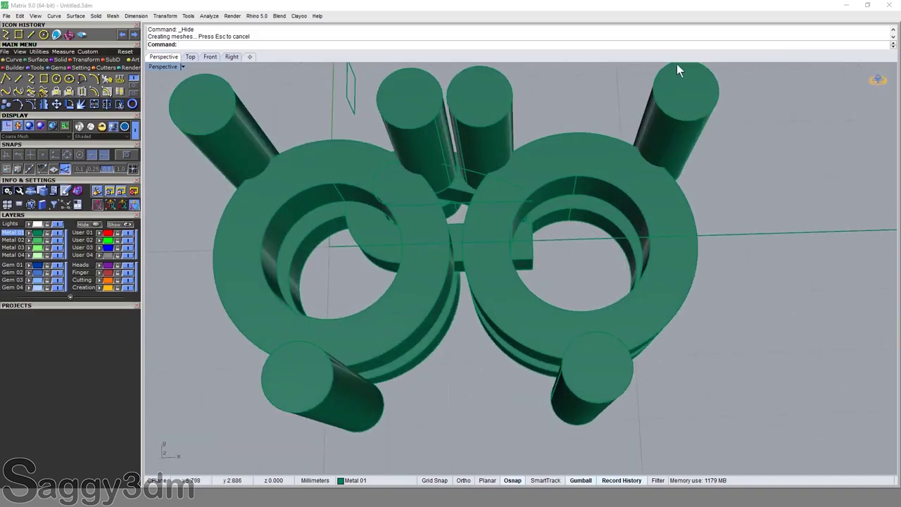
{"action": "left_click", "coordinate": [572, 181]}
{"action": "right_click_drag", "start_coordinate": [573, 181], "coordinate": [579, 241]}
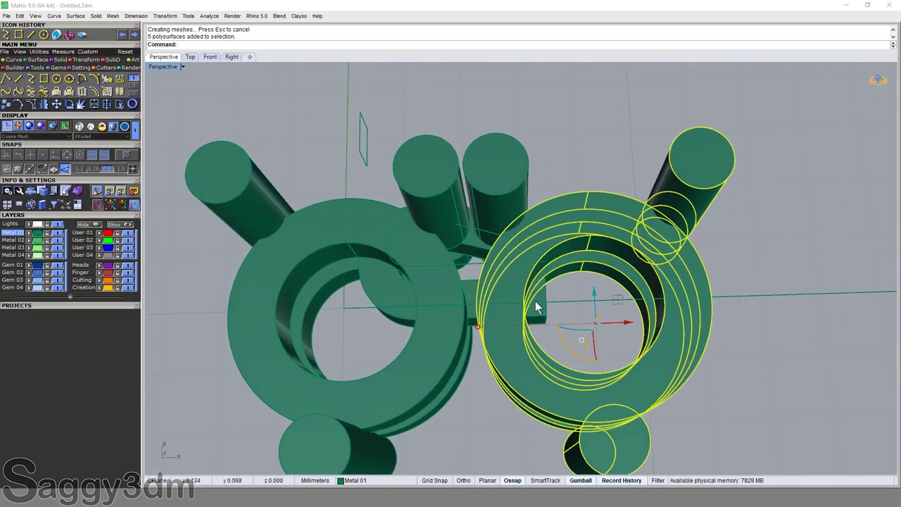
{"action": "scroll", "coordinate": [535, 308], "scroll_direction": "down", "scroll_amount": 3}
{"action": "right_click_drag", "start_coordinate": [535, 307], "coordinate": [462, 250]}
{"action": "scroll", "coordinate": [462, 250], "scroll_direction": "up", "scroll_amount": 3}
Step: With object snap off, rotate the right assembly about the small circle using two reference points
{"action": "type", "text": "r"}
{"action": "key", "text": "Return"}
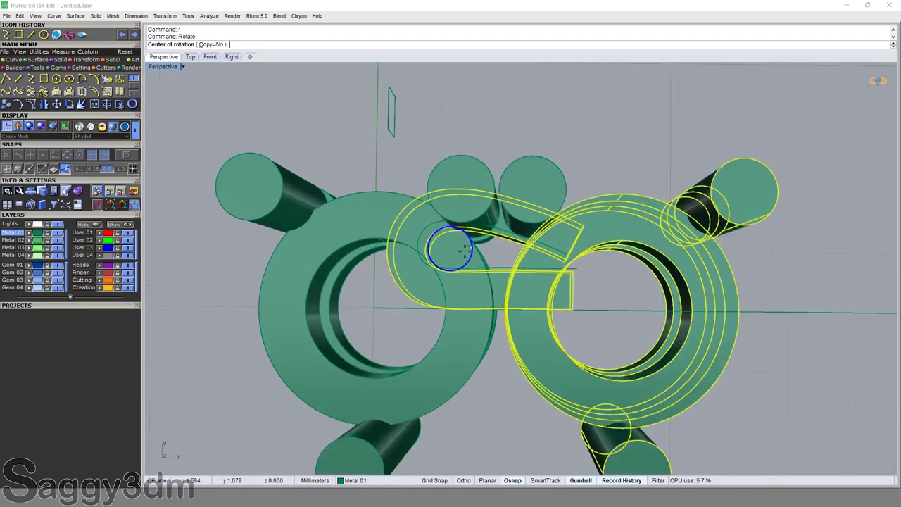
{"action": "scroll", "coordinate": [465, 251], "scroll_direction": "up", "scroll_amount": 1}
{"action": "left_click", "coordinate": [125, 156]}
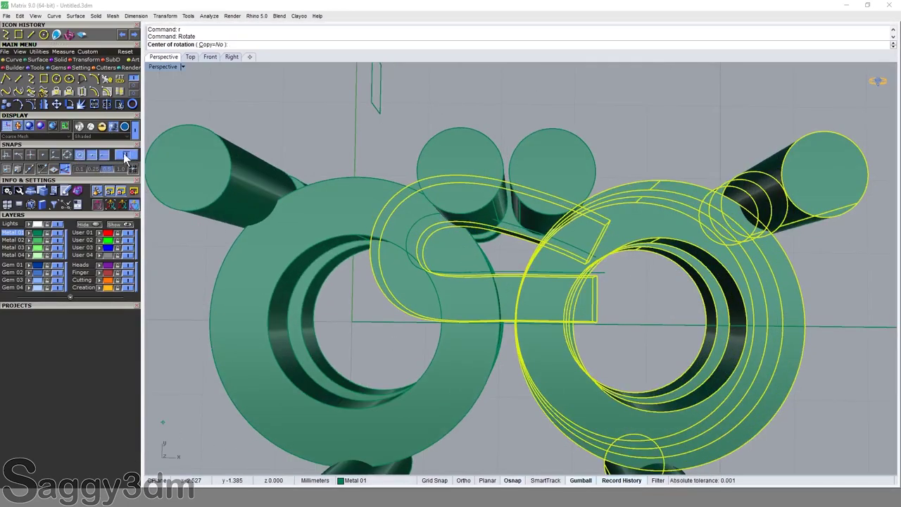
{"action": "left_click", "coordinate": [395, 245]}
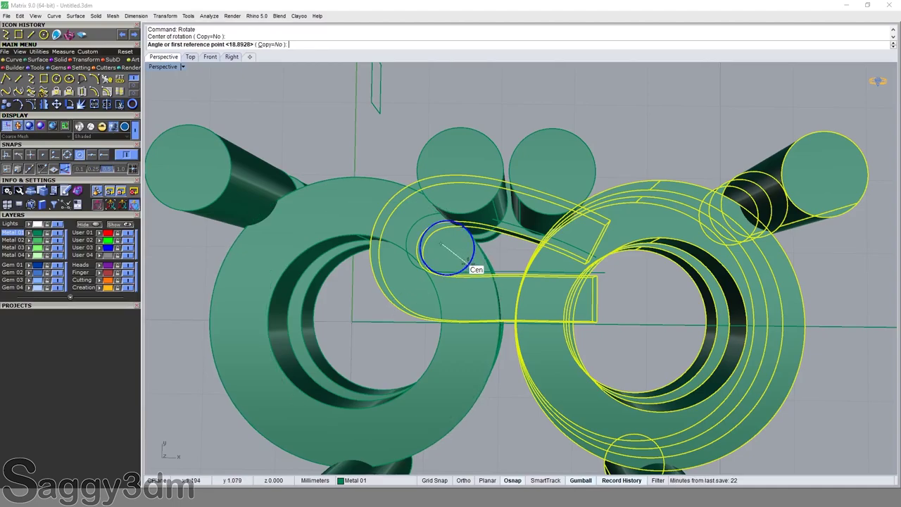
{"action": "scroll", "coordinate": [518, 282], "scroll_direction": "down", "scroll_amount": 3}
{"action": "left_click", "coordinate": [702, 319]}
{"action": "left_click", "coordinate": [735, 268]}
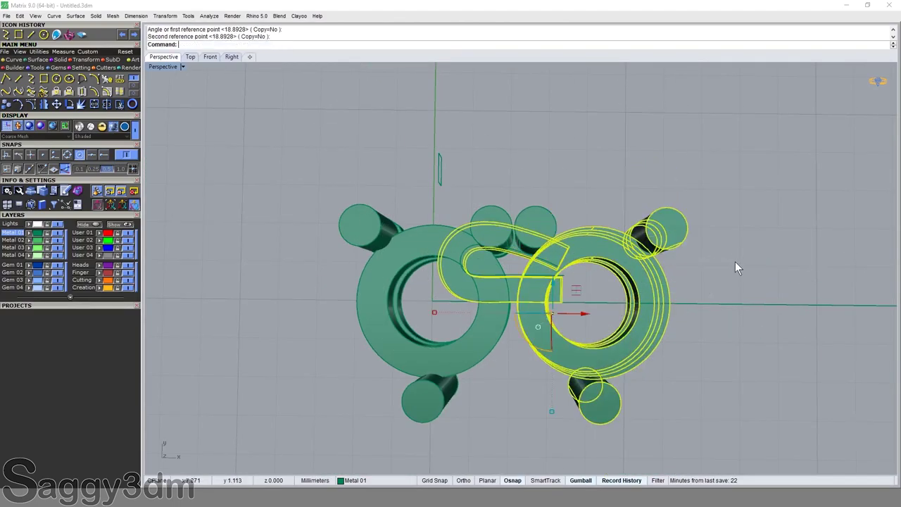
Step: Add a cylinder to the selection, try another rotation about the circle centre, then undo it
{"action": "left_click", "coordinate": [539, 223]}
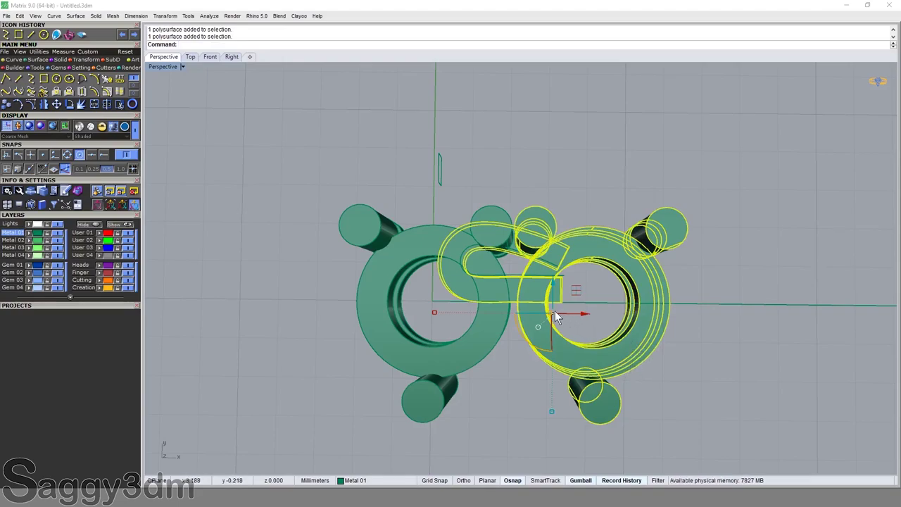
{"action": "type", "text": "r"}
{"action": "key", "text": "Return"}
{"action": "left_click", "coordinate": [480, 265]}
{"action": "scroll", "coordinate": [613, 319], "scroll_direction": "down", "scroll_amount": 2}
{"action": "left_click", "coordinate": [669, 320]}
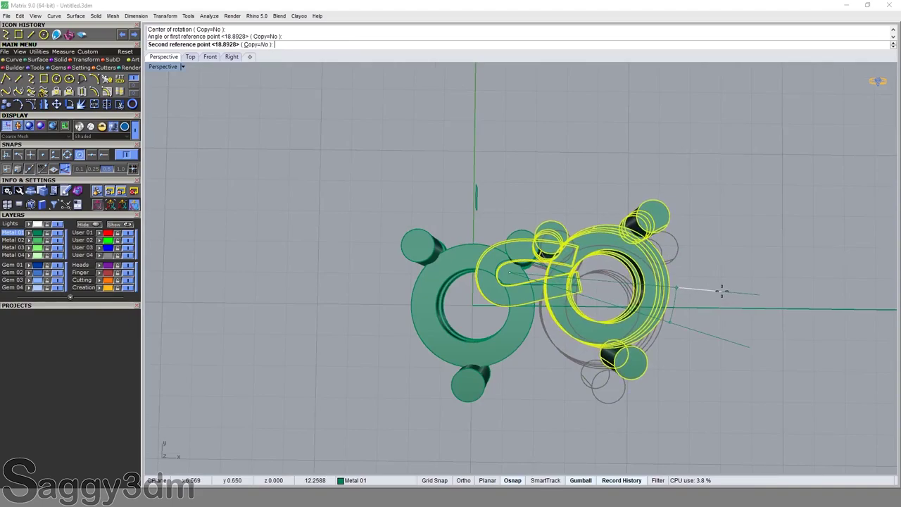
{"action": "left_click", "coordinate": [719, 293]}
{"action": "scroll", "coordinate": [534, 243], "scroll_direction": "up", "scroll_amount": 3}
{"action": "left_click", "coordinate": [545, 274]}
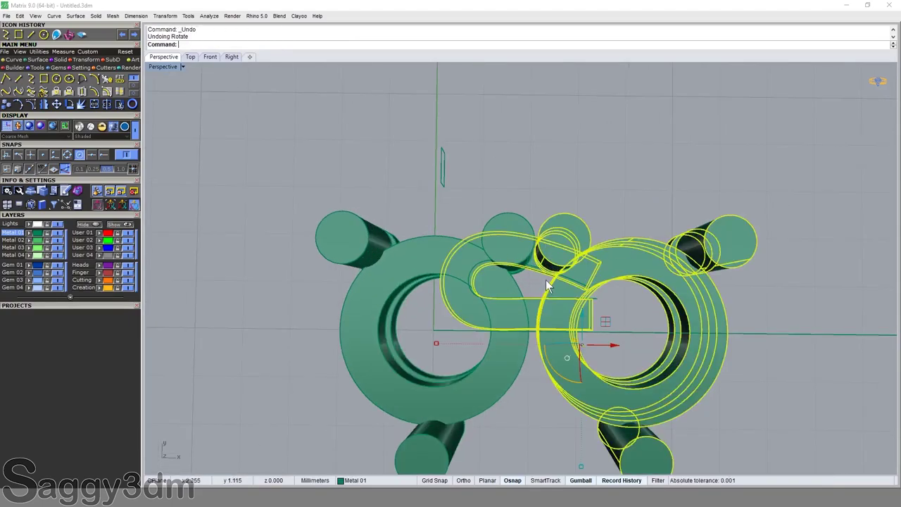
{"action": "key", "text": "Return"}
Step: Rotate the right setting about its centre by about 12 degrees so the settings line up
{"action": "left_click", "coordinate": [493, 282]}
{"action": "left_click", "coordinate": [766, 301]}
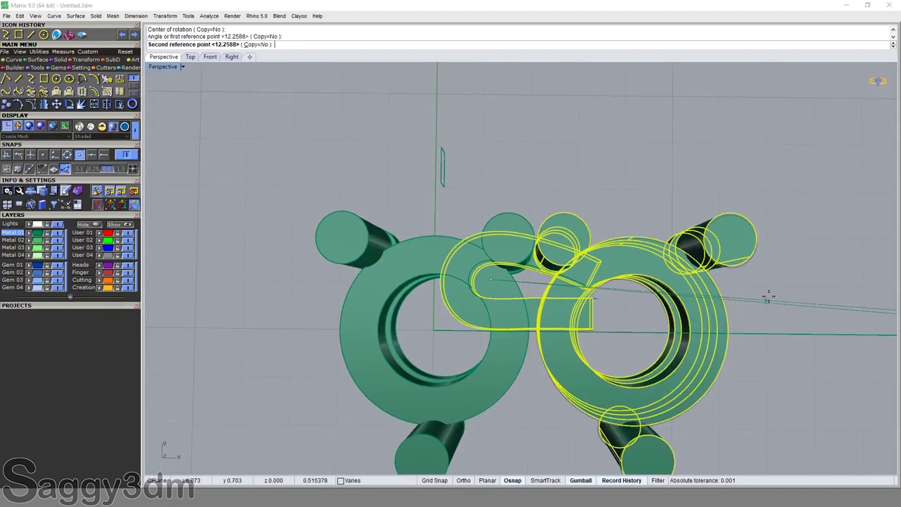
{"action": "left_click", "coordinate": [780, 229]}
{"action": "scroll", "coordinate": [602, 231], "scroll_direction": "down", "scroll_amount": 2}
{"action": "scroll", "coordinate": [603, 231], "scroll_direction": "down", "scroll_amount": 2}
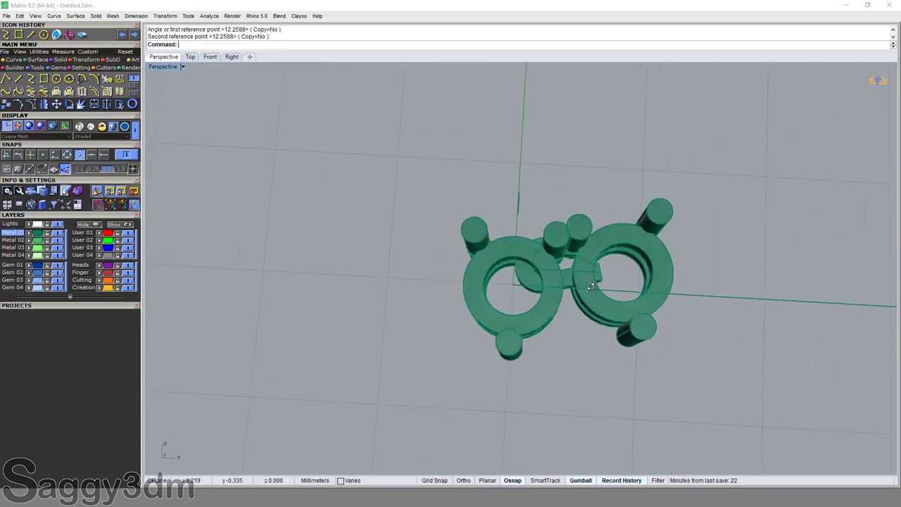
{"action": "type", "text": "S"}
Step: Reveal the hidden left and right gems with ShowSelected
{"action": "key", "text": "ctrl+shift+h"}
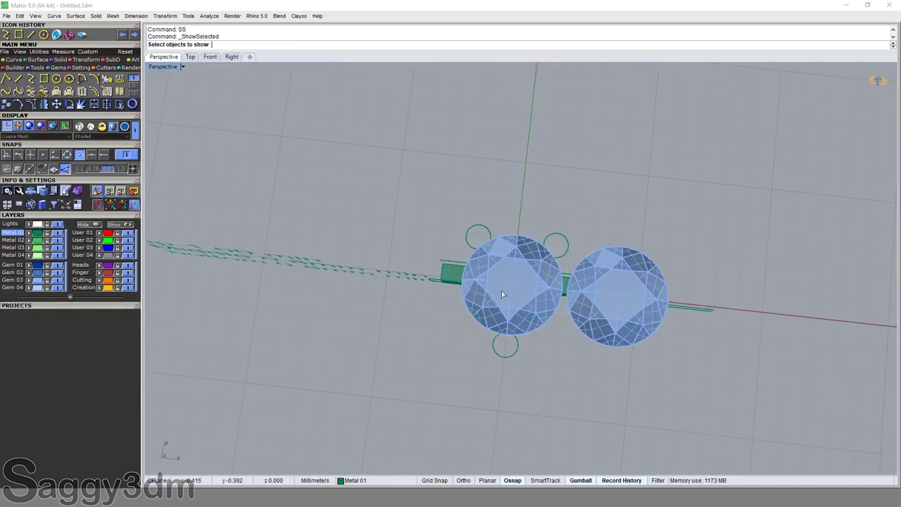
{"action": "left_click", "coordinate": [501, 291]}
{"action": "left_click", "coordinate": [623, 285]}
{"action": "key", "text": "Return"}
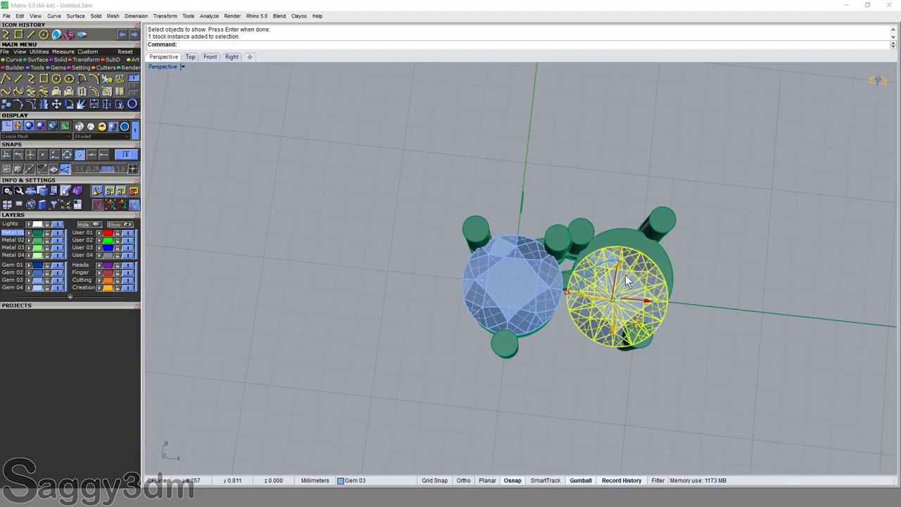
Step: Rotate the right gem about its own centre
{"action": "type", "text": "r"}
{"action": "key", "text": "Return"}
{"action": "scroll", "coordinate": [542, 260], "scroll_direction": "up", "scroll_amount": 3}
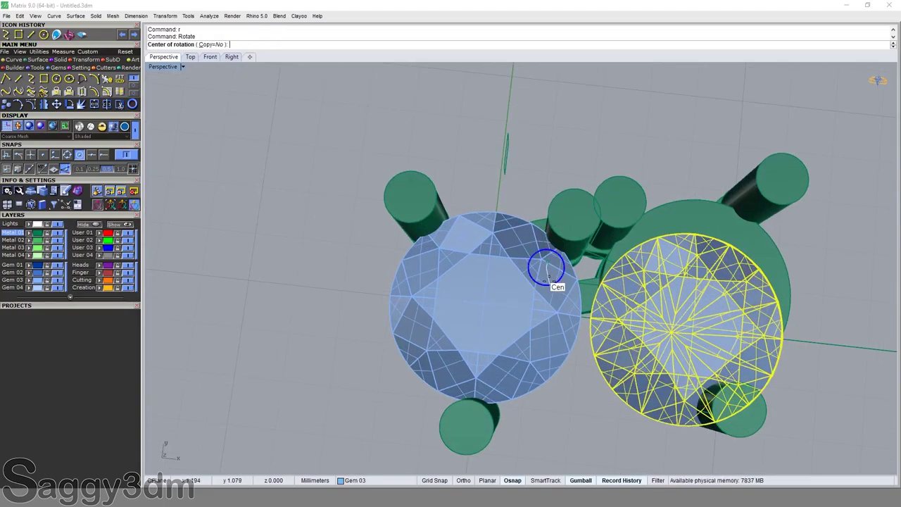
{"action": "left_click", "coordinate": [547, 266]}
{"action": "right_click_drag", "start_coordinate": [779, 346], "coordinate": [744, 332]}
{"action": "left_click", "coordinate": [744, 333]}
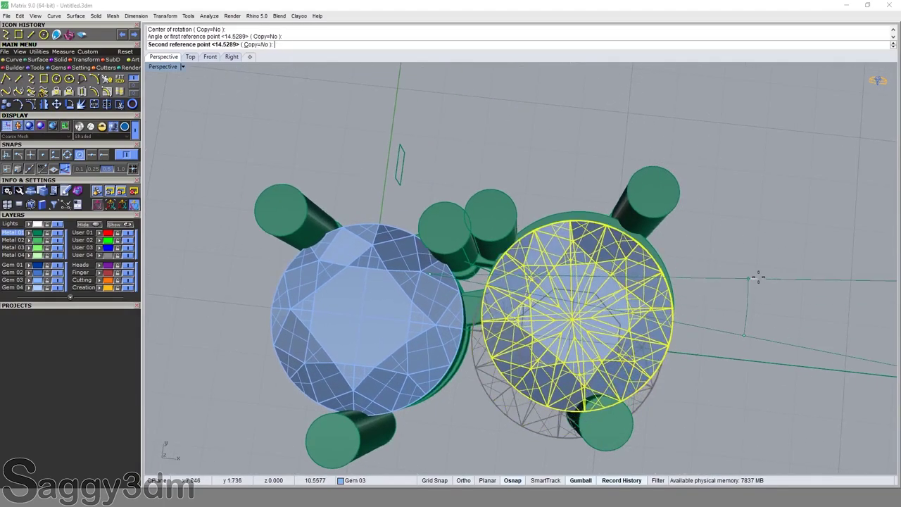
{"action": "left_click", "coordinate": [758, 256]}
{"action": "key", "text": "Escape"}
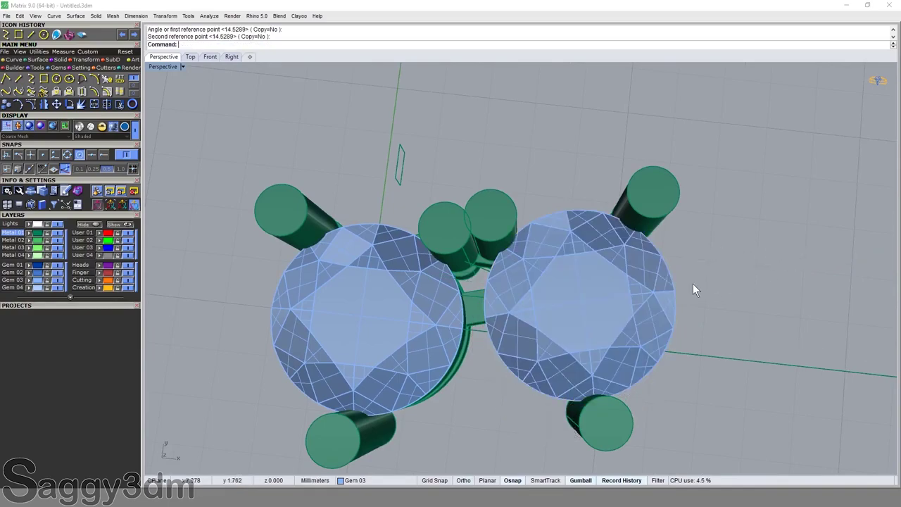
Step: Undo the gem rotation and the gem reveal
{"action": "mouse_move", "coordinate": [693, 289]}
{"action": "right_mouse_down"}
{"action": "mouse_move", "coordinate": [594, 343]}
{"action": "mouse_move", "coordinate": [560, 285]}
{"action": "mouse_move", "coordinate": [502, 352]}
{"action": "right_mouse_up"}
{"action": "scroll", "coordinate": [594, 343], "scroll_direction": "down", "scroll_amount": 3}
{"action": "scroll", "coordinate": [509, 276], "scroll_direction": "up", "scroll_amount": 5}
{"action": "scroll", "coordinate": [503, 352], "scroll_direction": "down", "scroll_amount": 3}
{"action": "mouse_move", "coordinate": [519, 267]}
{"action": "right_mouse_down"}
{"action": "mouse_move", "coordinate": [287, 268]}
{"action": "mouse_move", "coordinate": [373, 249]}
{"action": "mouse_move", "coordinate": [538, 328]}
{"action": "right_mouse_up"}
{"action": "key", "text": "ctrl+z"}
{"action": "key", "text": "ctrl+z"}
{"action": "key", "text": "ctrl+z"}
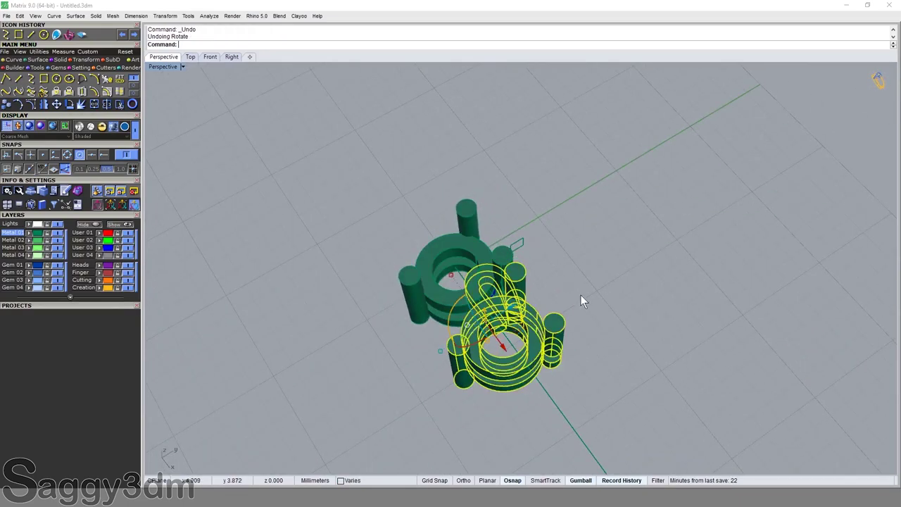
{"action": "key", "text": "ctrl+z"}
Step: Redo to bring the round gems back into both settings
{"action": "right_click_drag", "start_coordinate": [345, 263], "coordinate": [448, 322]}
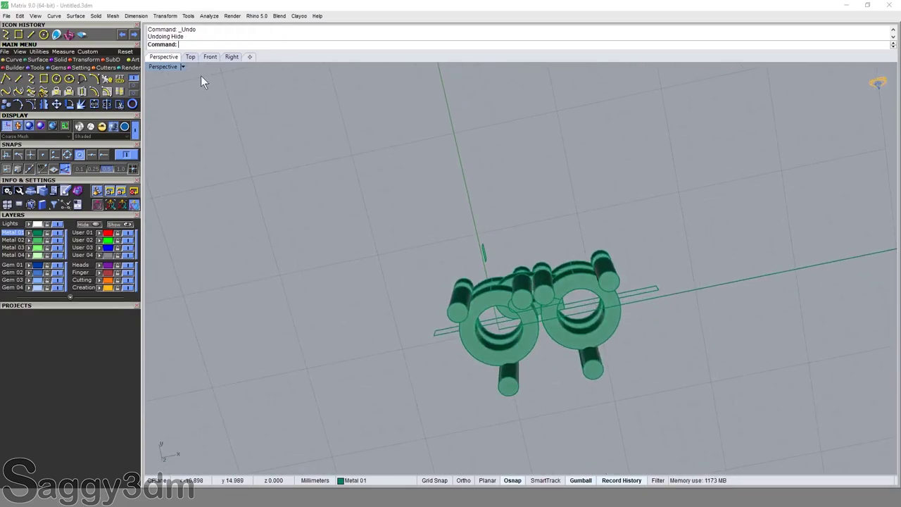
{"action": "double_click", "coordinate": [166, 63]}
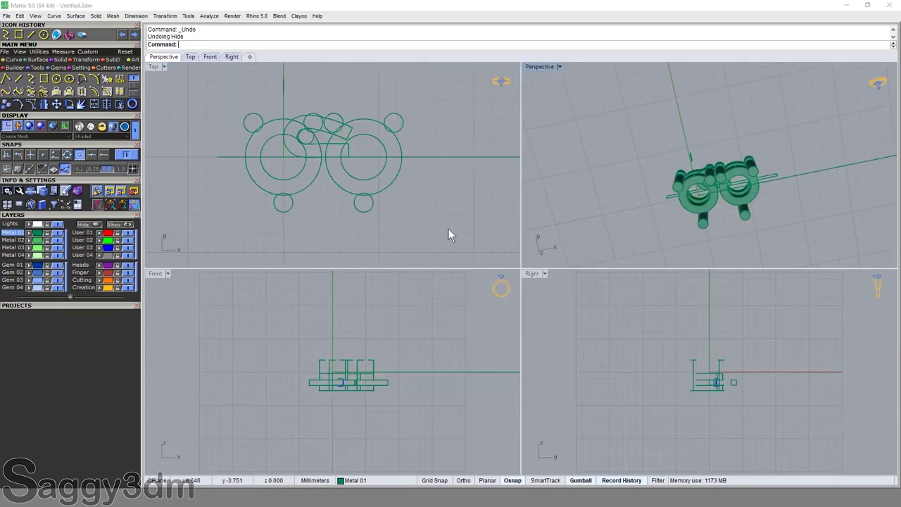
{"action": "double_click", "coordinate": [539, 66]}
{"action": "mouse_move", "coordinate": [535, 73]}
{"action": "right_mouse_down"}
{"action": "mouse_move", "coordinate": [502, 232]}
{"action": "mouse_move", "coordinate": [522, 199]}
{"action": "mouse_move", "coordinate": [612, 199]}
{"action": "right_mouse_up"}
{"action": "scroll", "coordinate": [492, 297], "scroll_direction": "up", "scroll_amount": 5}
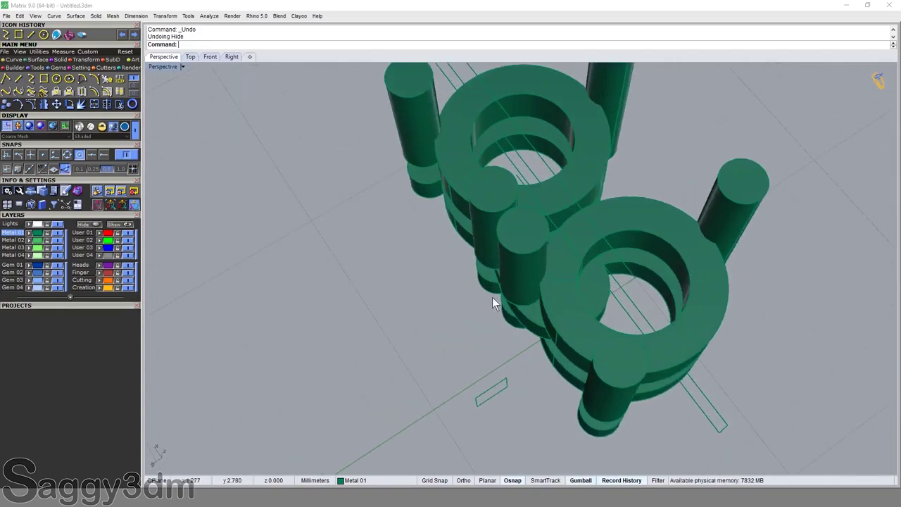
{"action": "mouse_move", "coordinate": [492, 297]}
{"action": "right_mouse_down"}
{"action": "mouse_move", "coordinate": [599, 215]}
{"action": "mouse_move", "coordinate": [413, 312]}
{"action": "mouse_move", "coordinate": [311, 304]}
{"action": "mouse_move", "coordinate": [582, 286]}
{"action": "right_mouse_up"}
{"action": "scroll", "coordinate": [581, 287], "scroll_direction": "down", "scroll_amount": 5}
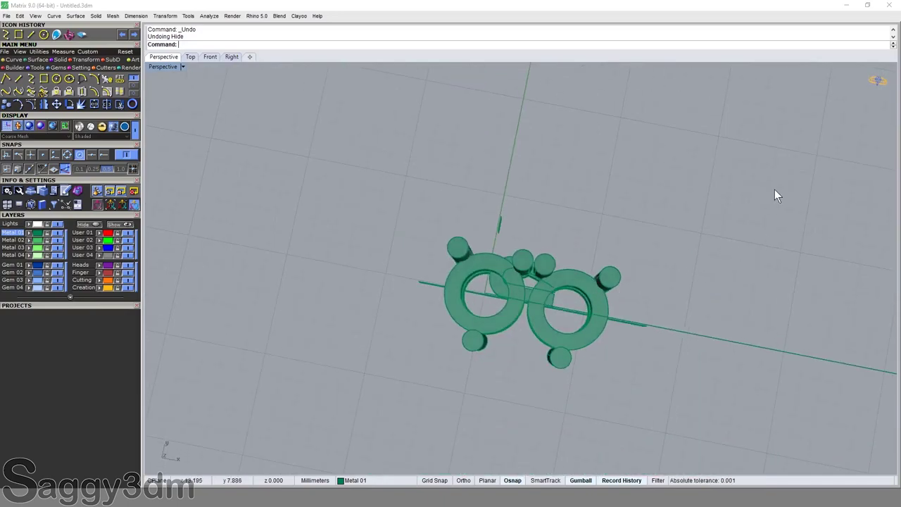
{"action": "mouse_move", "coordinate": [774, 189]}
{"action": "right_mouse_down"}
{"action": "mouse_move", "coordinate": [593, 236]}
{"action": "mouse_move", "coordinate": [571, 260]}
{"action": "right_mouse_up"}
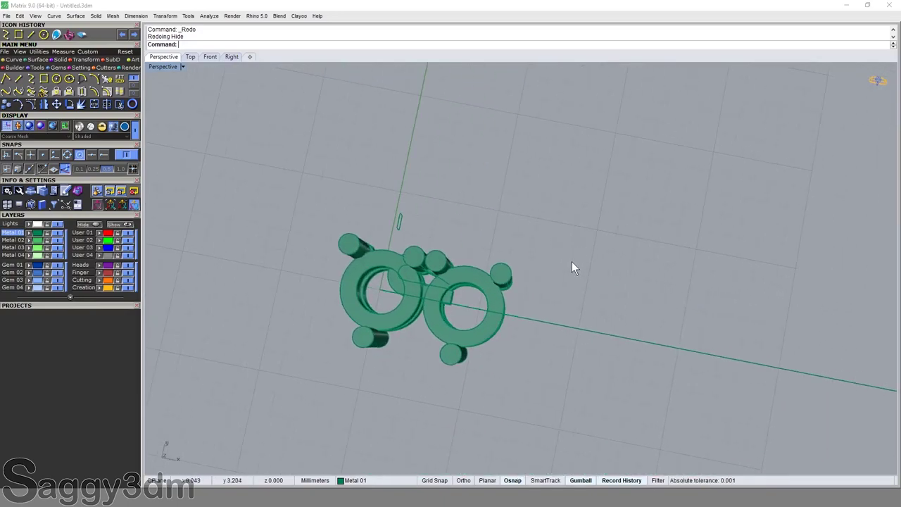
{"action": "key", "text": "ctrl+y"}
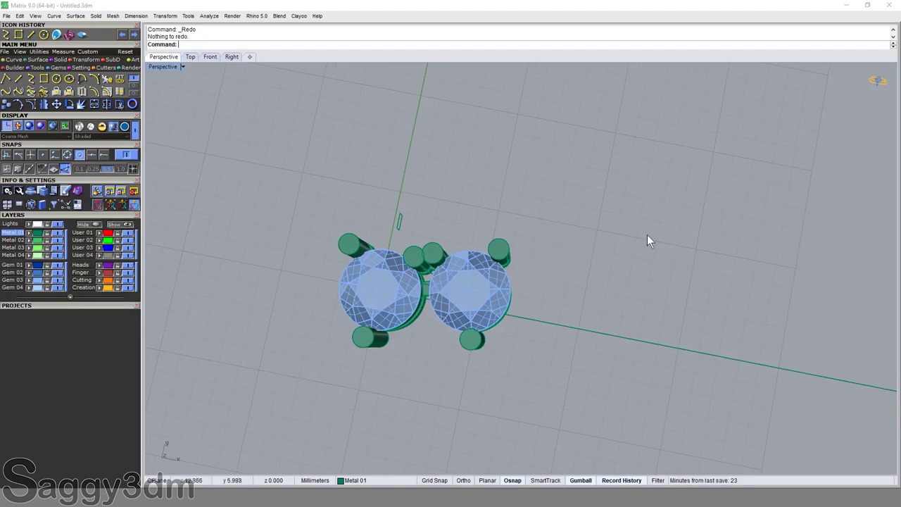
{"action": "right_click_drag", "start_coordinate": [647, 239], "coordinate": [415, 260]}
{"action": "scroll", "coordinate": [415, 261], "scroll_direction": "up", "scroll_amount": 5}
Step: Select the left gem, central connecting piece, right gem and lower bezel, then clear the selection
{"action": "left_click", "coordinate": [416, 273]}
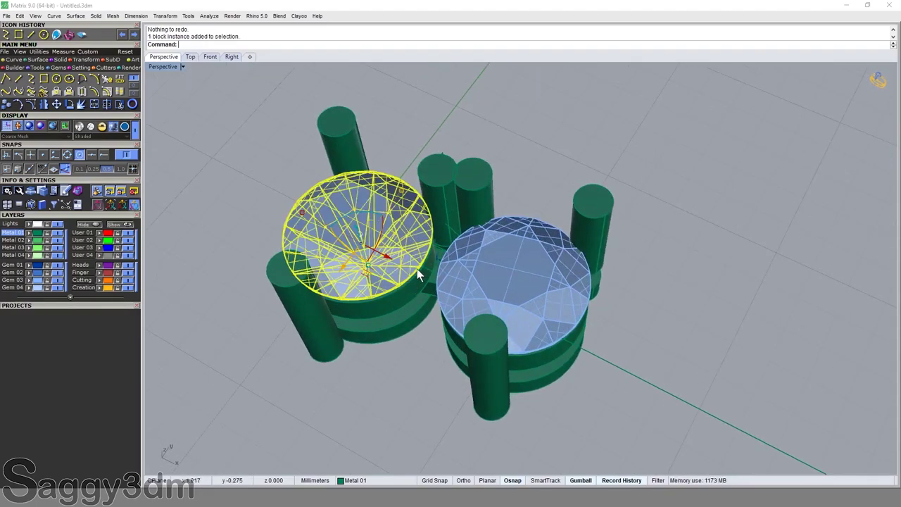
{"action": "mouse_move", "coordinate": [569, 292]}
{"action": "right_mouse_down"}
{"action": "mouse_move", "coordinate": [514, 325]}
{"action": "mouse_move", "coordinate": [585, 338]}
{"action": "right_mouse_up"}
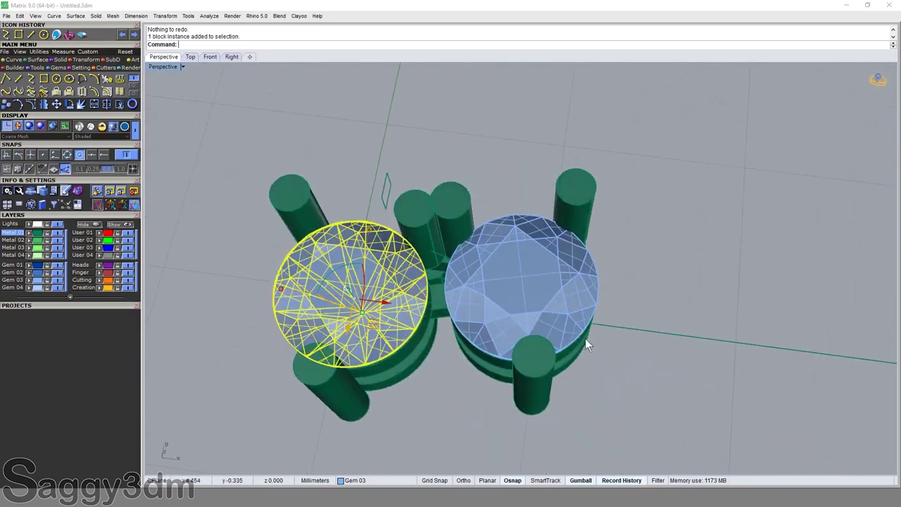
{"action": "left_click", "coordinate": [448, 302]}
{"action": "left_click", "coordinate": [540, 247], "text": "shift"}
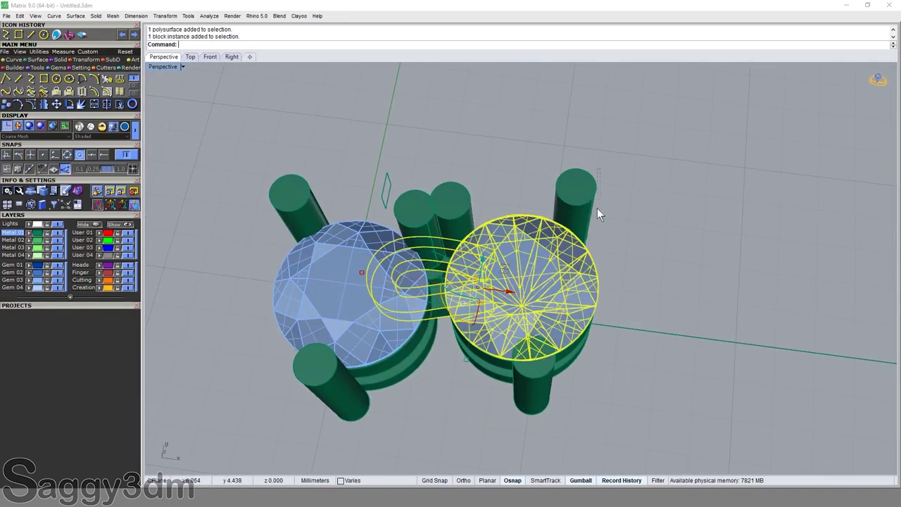
{"action": "left_click", "coordinate": [536, 362], "text": "shift"}
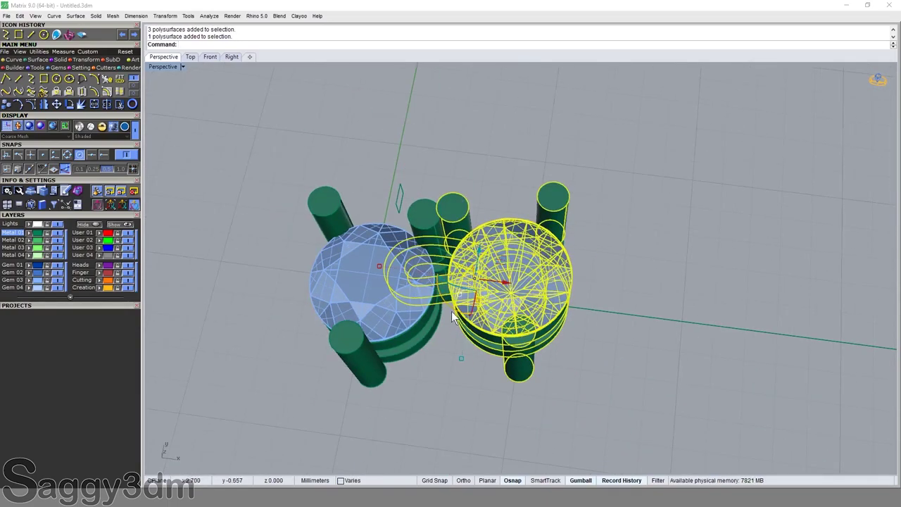
{"action": "right_click_drag", "start_coordinate": [458, 223], "coordinate": [415, 309]}
{"action": "scroll", "coordinate": [445, 304], "scroll_direction": "up", "scroll_amount": 2}
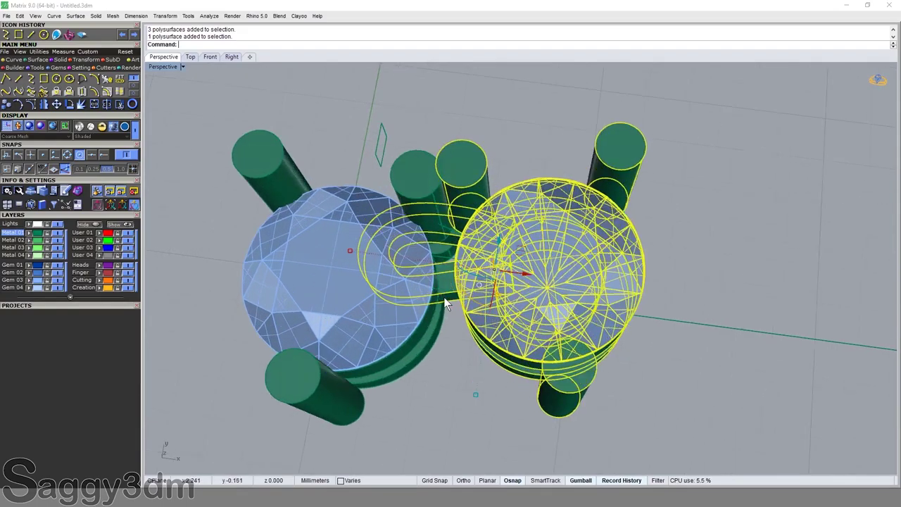
{"action": "scroll", "coordinate": [416, 253], "scroll_direction": "up", "scroll_amount": 2}
{"action": "key", "text": "Escape"}
Step: Select the left gem and right bezel, attempt a BlockEdit and dismiss its warning
{"action": "left_click", "coordinate": [415, 251]}
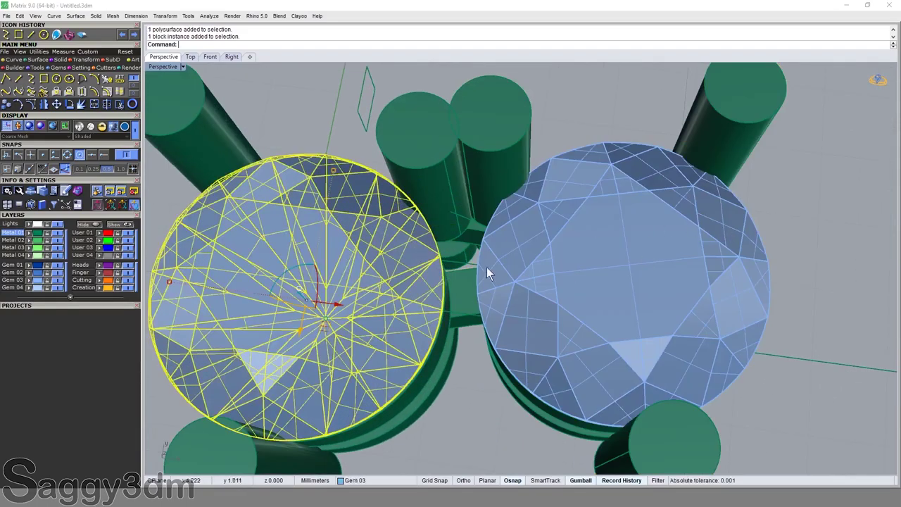
{"action": "mouse_move", "coordinate": [487, 267]}
{"action": "right_mouse_down"}
{"action": "mouse_move", "coordinate": [692, 340]}
{"action": "mouse_move", "coordinate": [620, 275]}
{"action": "mouse_move", "coordinate": [651, 239]}
{"action": "right_mouse_up"}
{"action": "left_click", "coordinate": [651, 236], "text": "shift"}
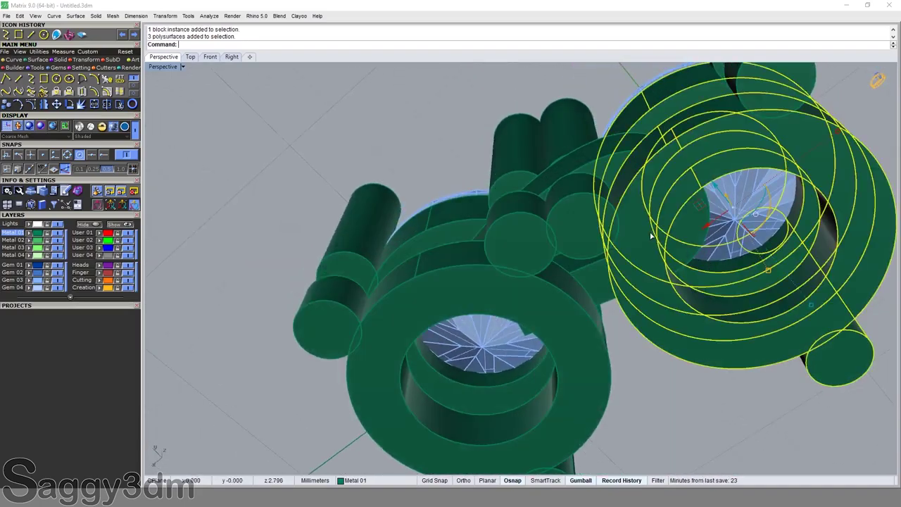
{"action": "double_click", "coordinate": [636, 219]}
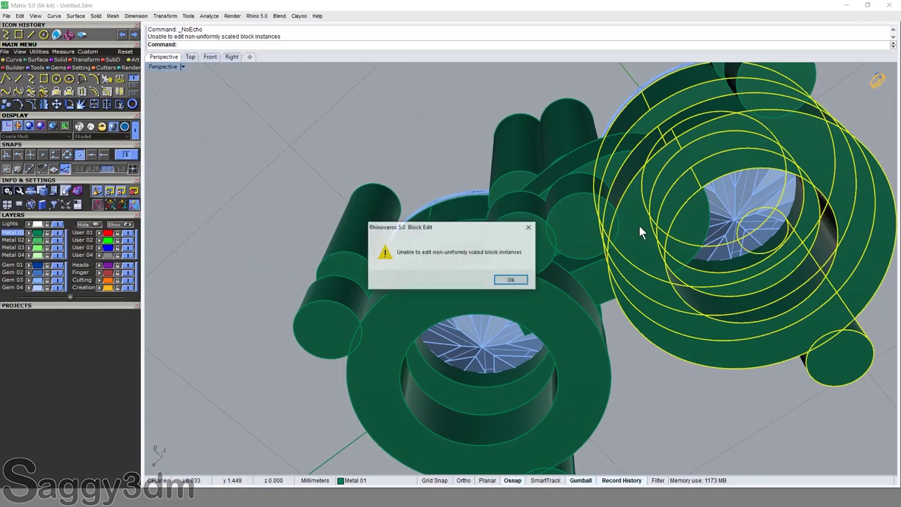
{"action": "left_click", "coordinate": [513, 279]}
Step: Select the middle bezel pieces and start a Copy with C
{"action": "right_click_drag", "start_coordinate": [657, 202], "coordinate": [580, 102]}
{"action": "left_click", "coordinate": [665, 253]}
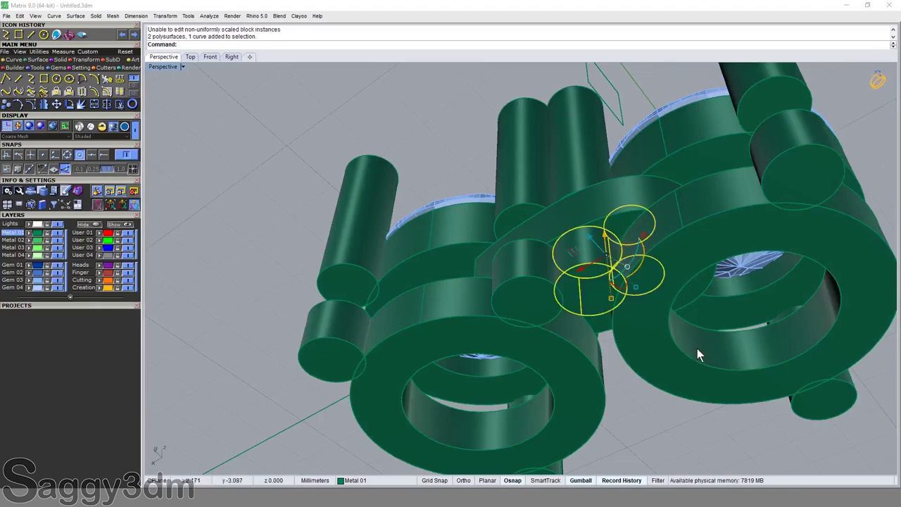
{"action": "right_click_drag", "start_coordinate": [596, 303], "coordinate": [640, 354]}
{"action": "mouse_move", "coordinate": [629, 388]}
{"action": "right_mouse_down"}
{"action": "mouse_move", "coordinate": [561, 234]}
{"action": "mouse_move", "coordinate": [654, 338]}
{"action": "mouse_move", "coordinate": [648, 281]}
{"action": "right_mouse_up"}
{"action": "type", "text": "c"}
{"action": "key", "text": "Return"}
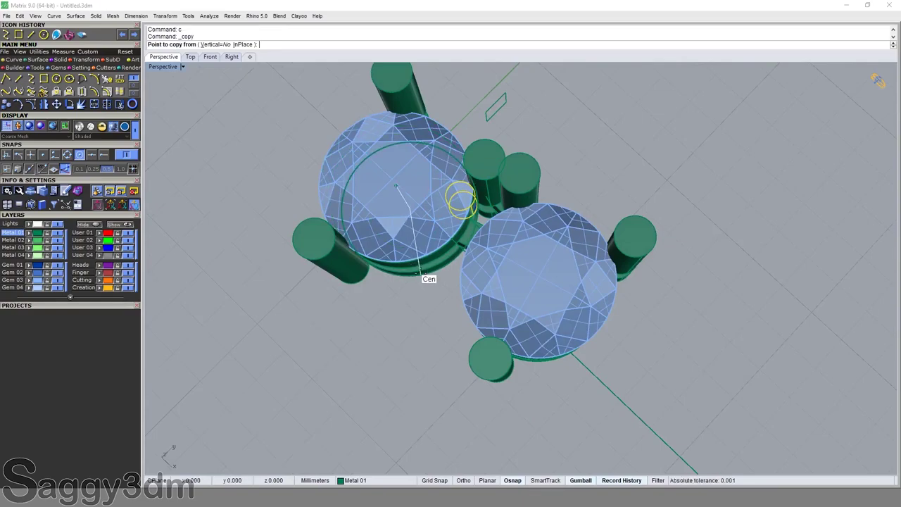
Step: Copy the pieces from the left gem's centre to the right gem's centre
{"action": "left_click", "coordinate": [421, 274]}
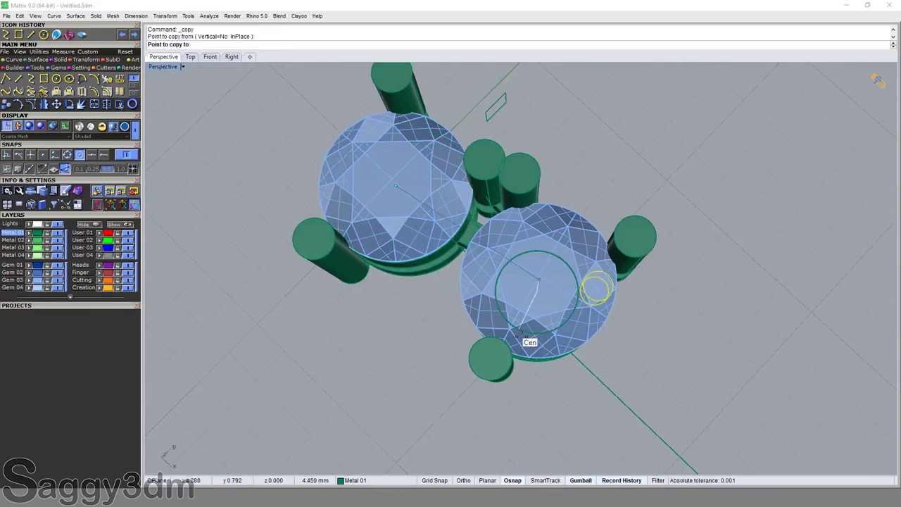
{"action": "left_click", "coordinate": [599, 326]}
{"action": "key", "text": "Return"}
{"action": "mouse_move", "coordinate": [609, 327]}
{"action": "right_mouse_down"}
{"action": "mouse_move", "coordinate": [549, 217]}
{"action": "mouse_move", "coordinate": [634, 289]}
{"action": "mouse_move", "coordinate": [665, 289]}
{"action": "mouse_move", "coordinate": [756, 255]}
{"action": "mouse_move", "coordinate": [581, 334]}
{"action": "right_mouse_up"}
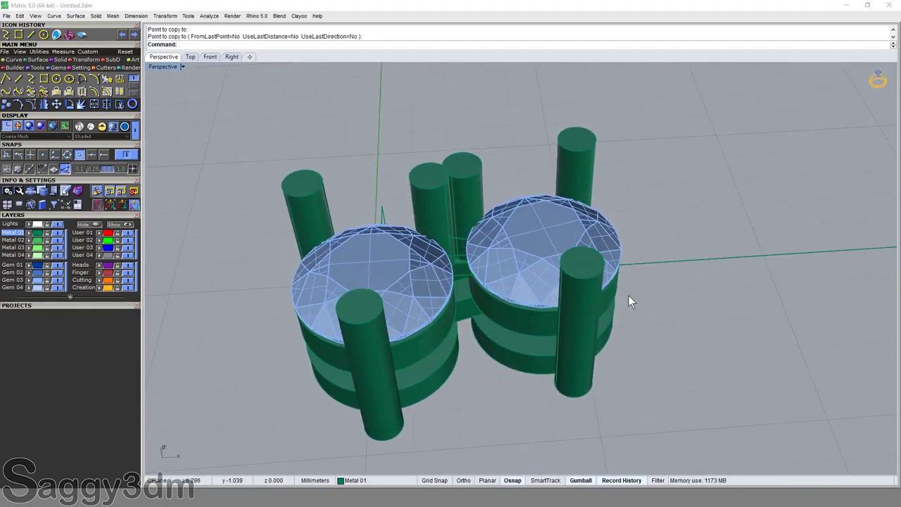
Step: Undo six times past the copy and block edit, dismissing each warning, restoring the hidden rectangle outline
{"action": "key", "text": "ctrl+z"}
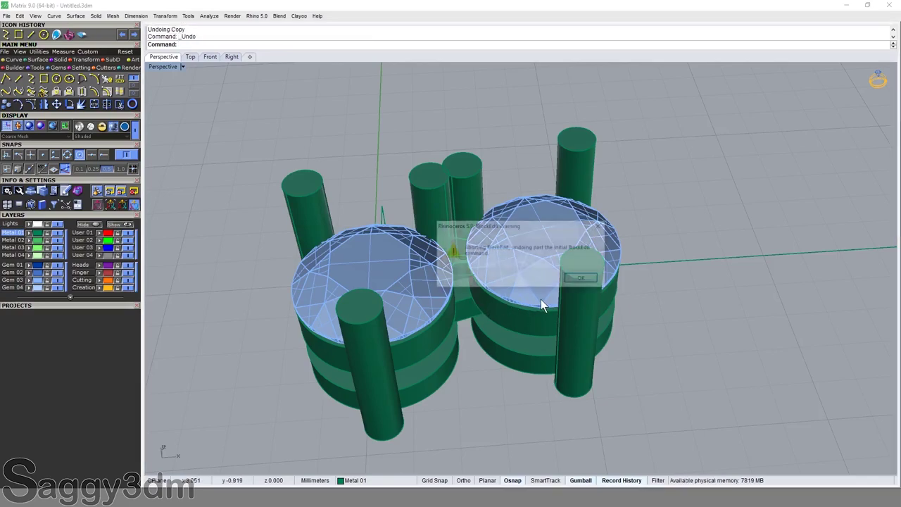
{"action": "left_click", "coordinate": [599, 280]}
{"action": "key", "text": "ctrl+z"}
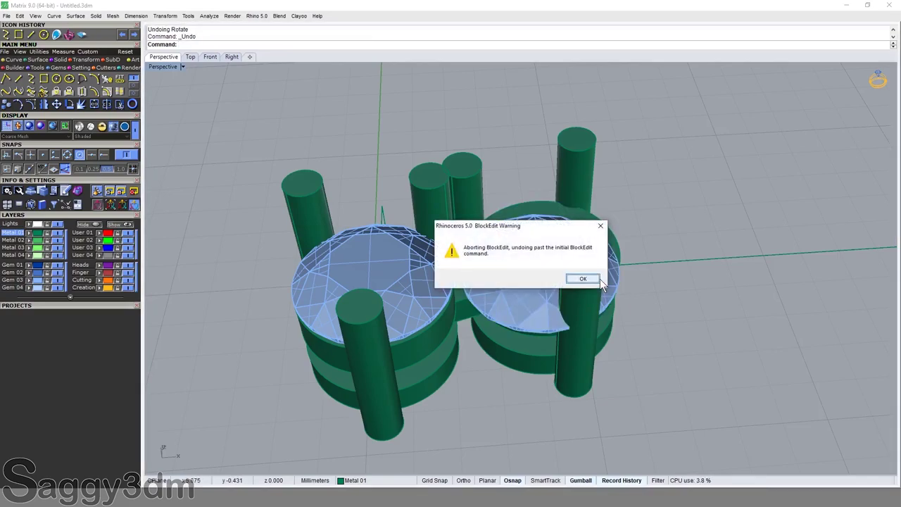
{"action": "left_click", "coordinate": [598, 279]}
{"action": "key", "text": "ctrl+z"}
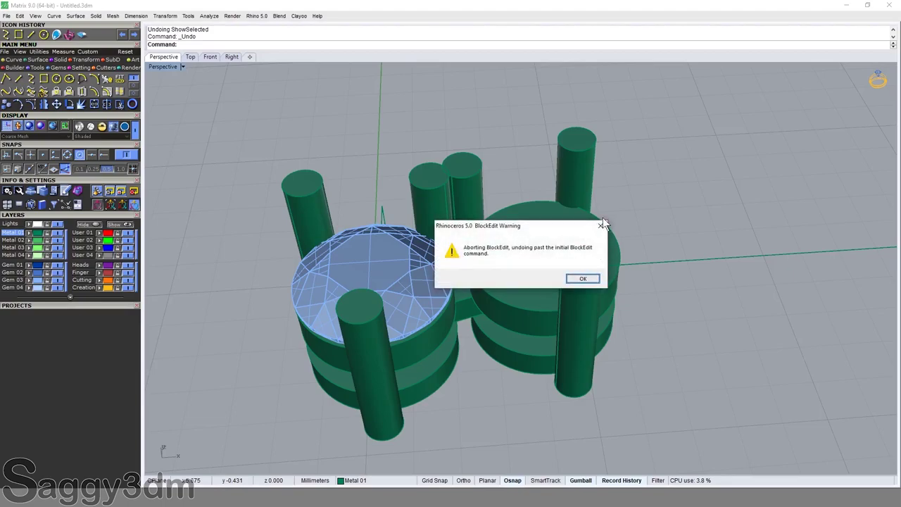
{"action": "left_click", "coordinate": [583, 280]}
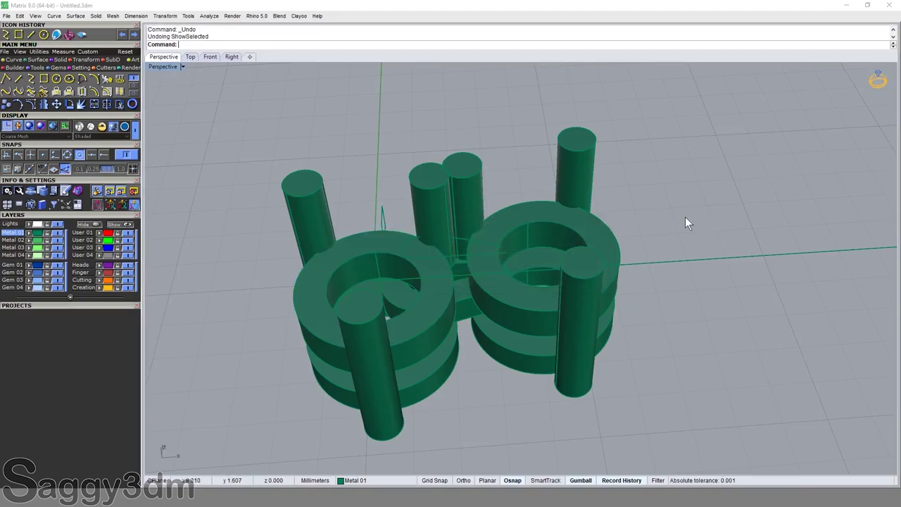
{"action": "key", "text": "ctrl+z"}
{"action": "left_click", "coordinate": [595, 278]}
{"action": "key", "text": "ctrl+z"}
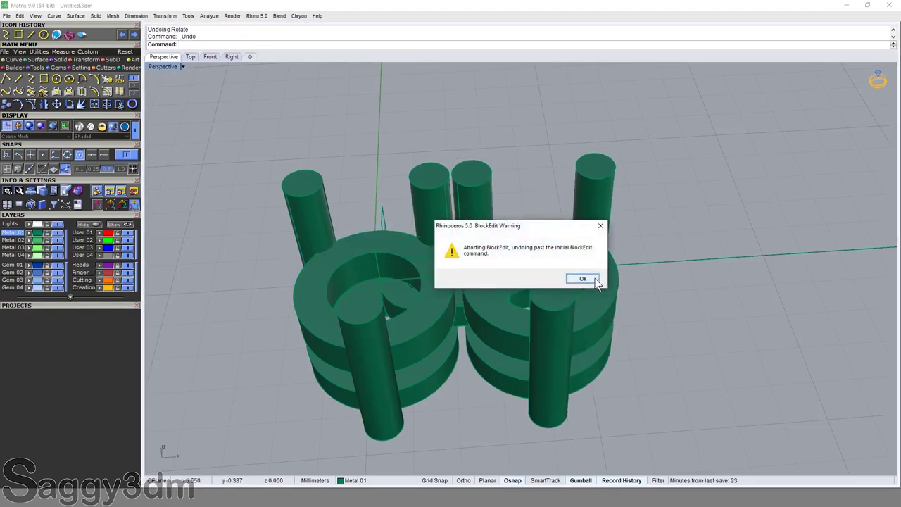
{"action": "left_click", "coordinate": [595, 278]}
{"action": "key", "text": "ctrl+z"}
{"action": "mouse_move", "coordinate": [730, 257]}
{"action": "right_mouse_down"}
{"action": "mouse_move", "coordinate": [603, 218]}
{"action": "mouse_move", "coordinate": [411, 213]}
{"action": "mouse_move", "coordinate": [467, 201]}
{"action": "mouse_move", "coordinate": [586, 352]}
{"action": "right_mouse_up"}
Step: Select the left ring stack and its prong cylinders and group them with G
{"action": "scroll", "coordinate": [520, 280], "scroll_direction": "up", "scroll_amount": 5}
{"action": "scroll", "coordinate": [521, 280], "scroll_direction": "down", "scroll_amount": 5}
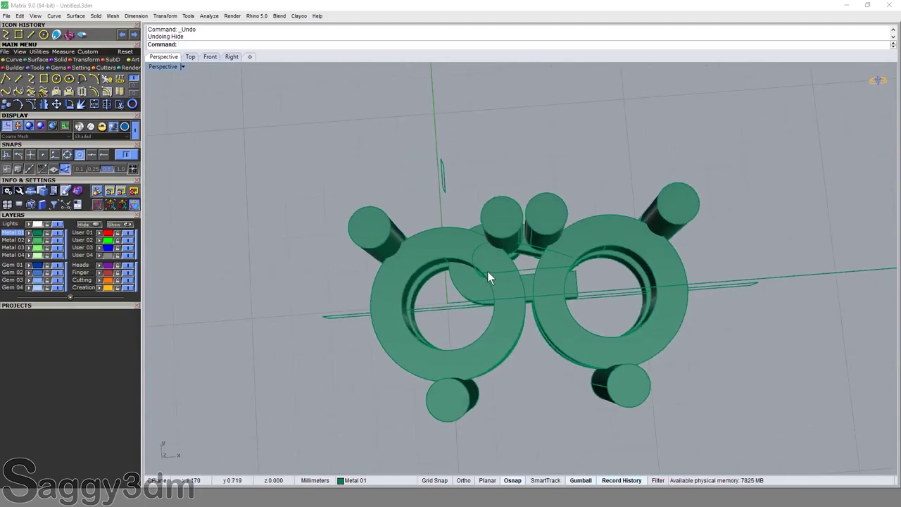
{"action": "scroll", "coordinate": [487, 271], "scroll_direction": "up", "scroll_amount": 3}
{"action": "left_click_drag", "start_coordinate": [415, 148], "coordinate": [576, 251]}
{"action": "right_click_drag", "start_coordinate": [529, 181], "coordinate": [459, 362]}
{"action": "left_click", "coordinate": [464, 358]}
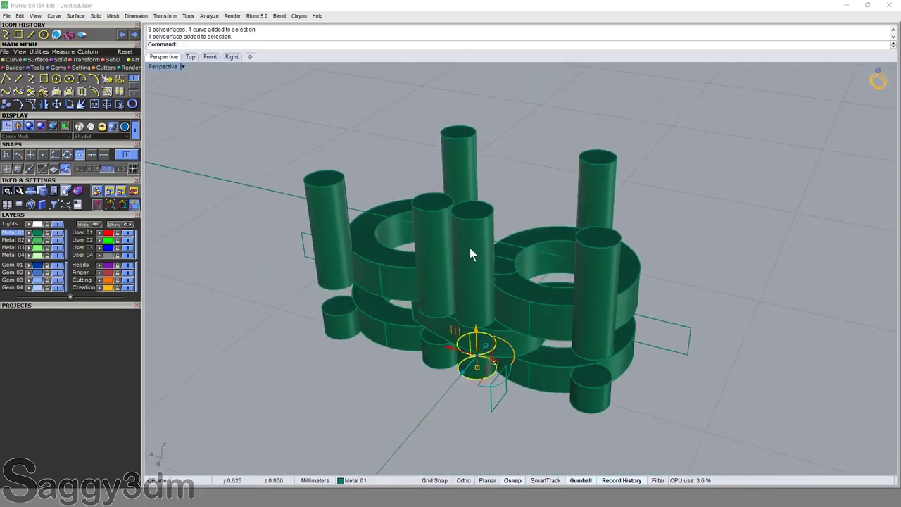
{"action": "left_click", "coordinate": [469, 248], "text": "shift"}
{"action": "left_click", "coordinate": [546, 365], "text": "shift"}
{"action": "left_click", "coordinate": [581, 396], "text": "shift"}
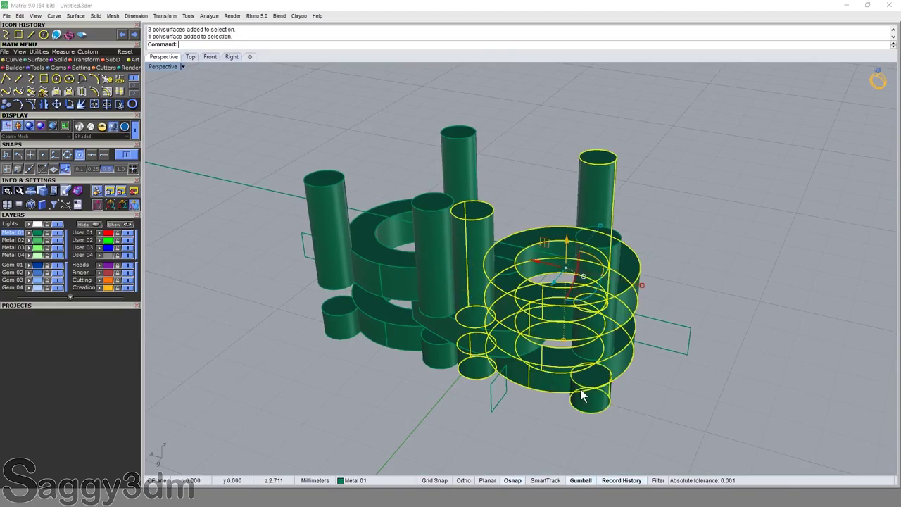
{"action": "type", "text": "g"}
{"action": "left_click", "coordinate": [382, 334]}
{"action": "left_click", "coordinate": [345, 330], "text": "shift"}
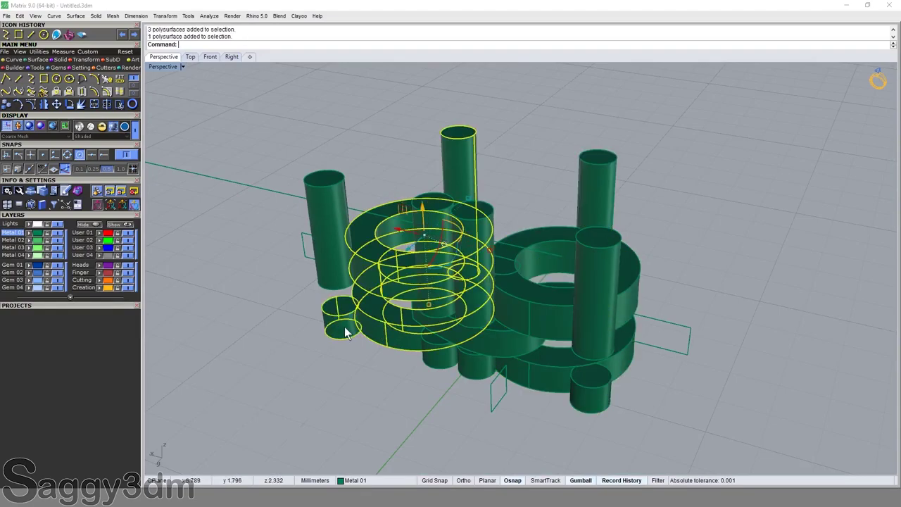
{"action": "left_click", "coordinate": [448, 361], "text": "shift"}
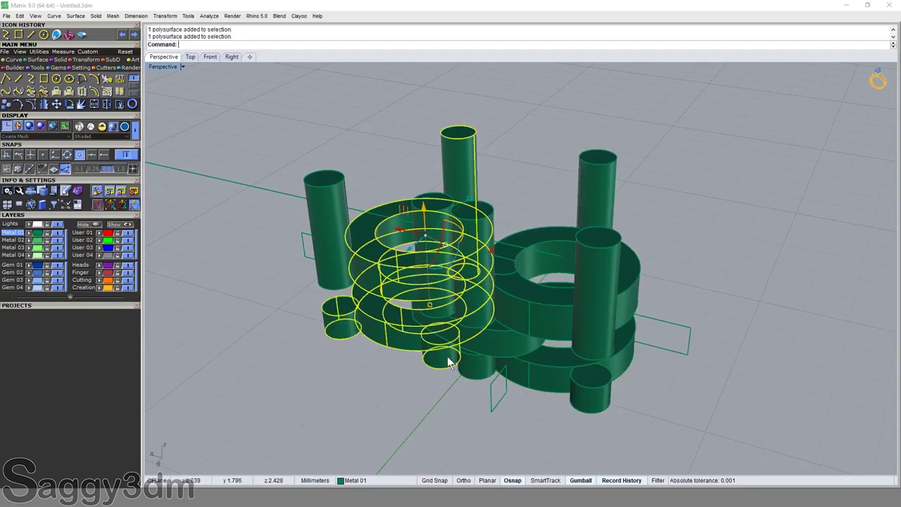
{"action": "left_click", "coordinate": [479, 227], "text": "shift"}
{"action": "left_click", "coordinate": [435, 206], "text": "shift"}
{"action": "left_click", "coordinate": [492, 210], "text": "ctrl"}
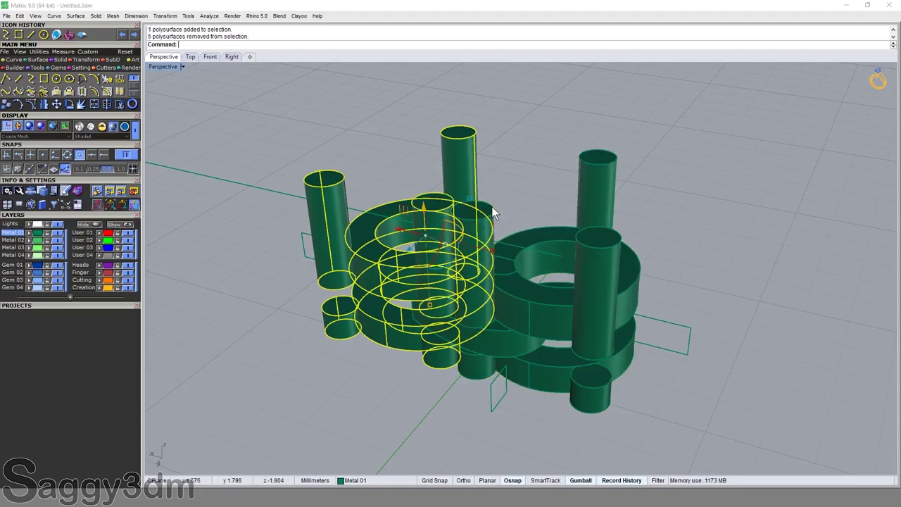
{"action": "type", "text": "g"}
{"action": "key", "text": "Return"}
Step: Copy the small centre disc from its centre to the right ring's centre, then run SS
{"action": "mouse_move", "coordinate": [445, 340]}
{"action": "right_mouse_down"}
{"action": "mouse_move", "coordinate": [519, 320]}
{"action": "mouse_move", "coordinate": [539, 227]}
{"action": "mouse_move", "coordinate": [459, 126]}
{"action": "right_mouse_up"}
{"action": "left_click", "coordinate": [519, 321]}
{"action": "scroll", "coordinate": [540, 226], "scroll_direction": "up", "scroll_amount": 3}
{"action": "left_click", "coordinate": [529, 227]}
{"action": "scroll", "coordinate": [529, 227], "scroll_direction": "down", "scroll_amount": 3}
{"action": "key", "text": "Escape"}
{"action": "left_click", "coordinate": [521, 254]}
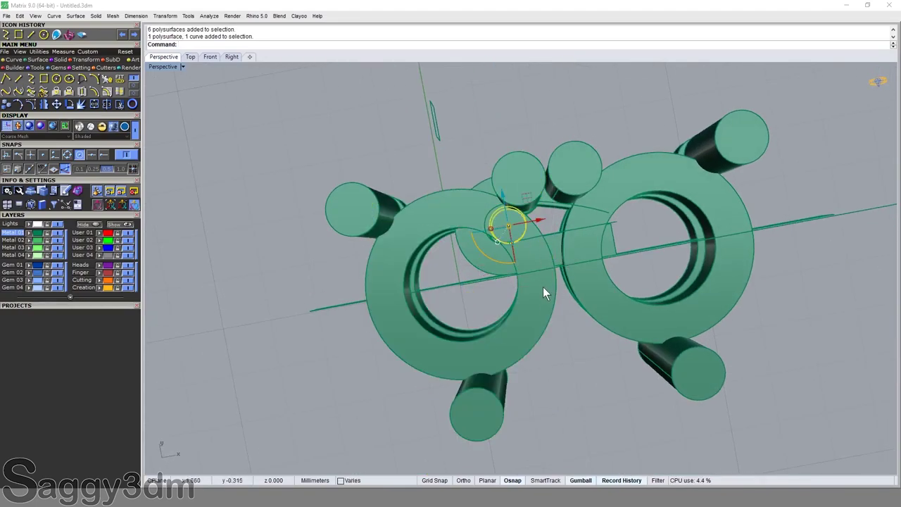
{"action": "type", "text": "copy"}
{"action": "key", "text": "Return"}
{"action": "left_click", "coordinate": [517, 348]}
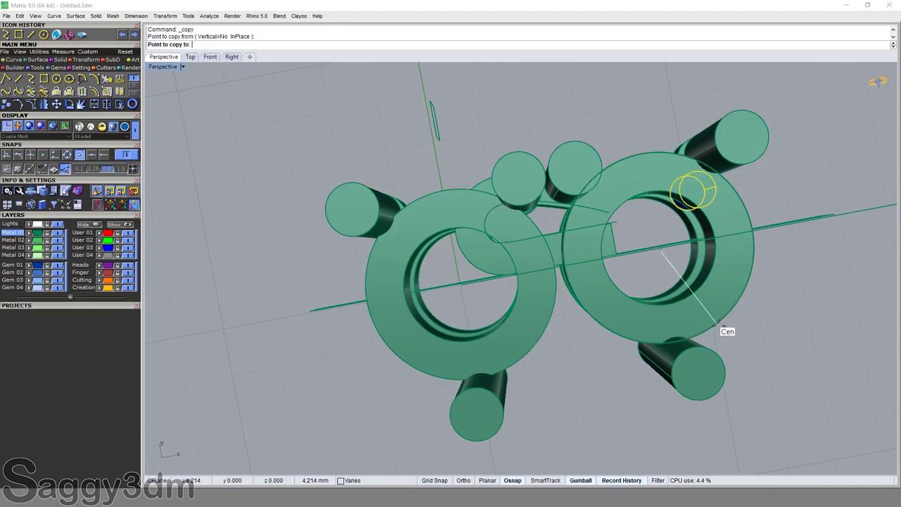
{"action": "left_click", "coordinate": [716, 325]}
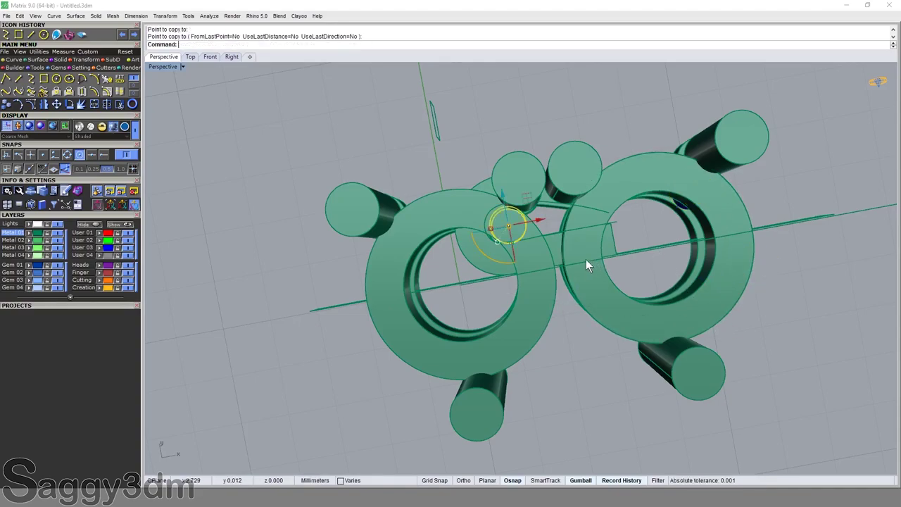
{"action": "key", "text": "Return"}
{"action": "type", "text": "SS"}
{"action": "key", "text": "Return"}
Step: Show the connecting bar and hide the U-shaped piece and the flat rectangle outline
{"action": "left_click", "coordinate": [339, 289]}
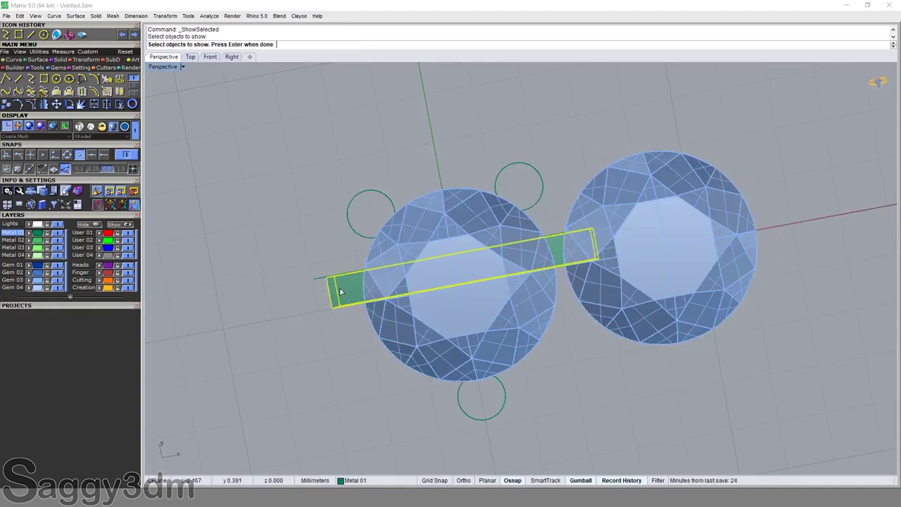
{"action": "key", "text": "Return"}
{"action": "left_click", "coordinate": [484, 181]}
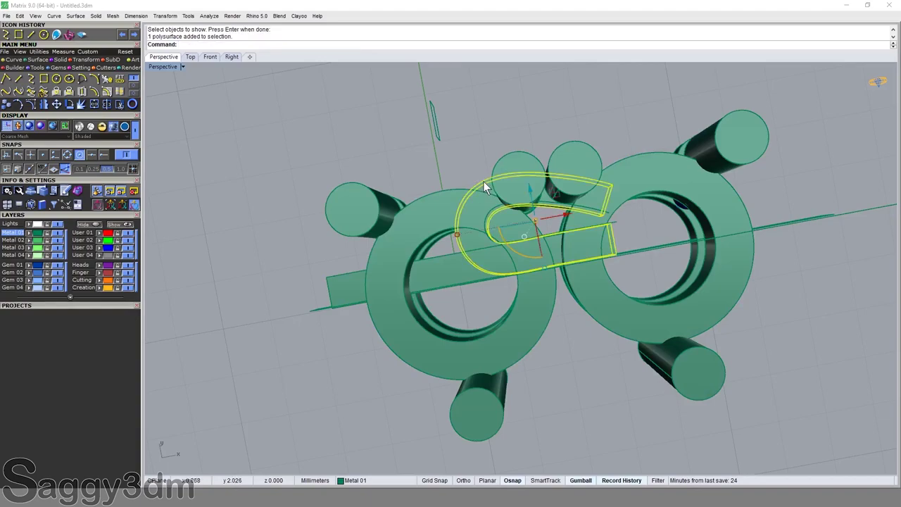
{"action": "type", "text": "h"}
{"action": "key", "text": "Return"}
{"action": "right_click_drag", "start_coordinate": [563, 218], "coordinate": [693, 240]}
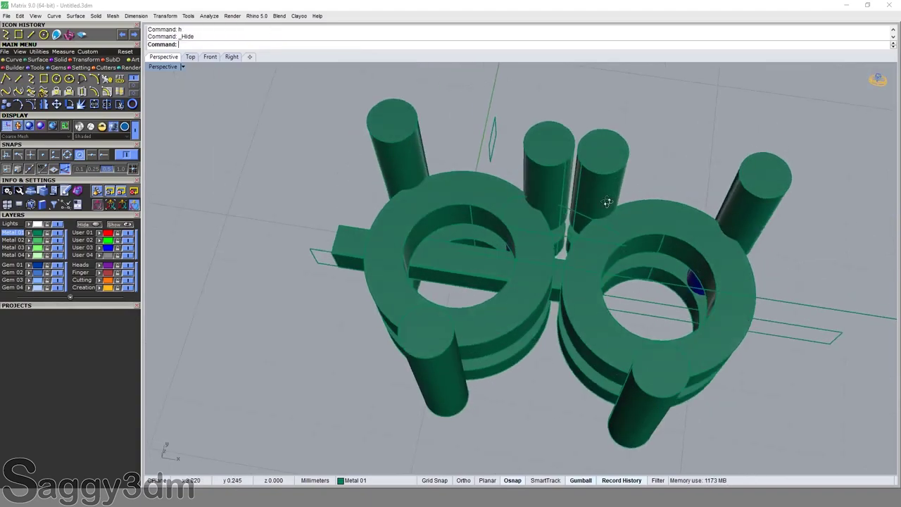
{"action": "left_click", "coordinate": [692, 240]}
{"action": "key", "text": "Escape"}
{"action": "left_click", "coordinate": [619, 313]}
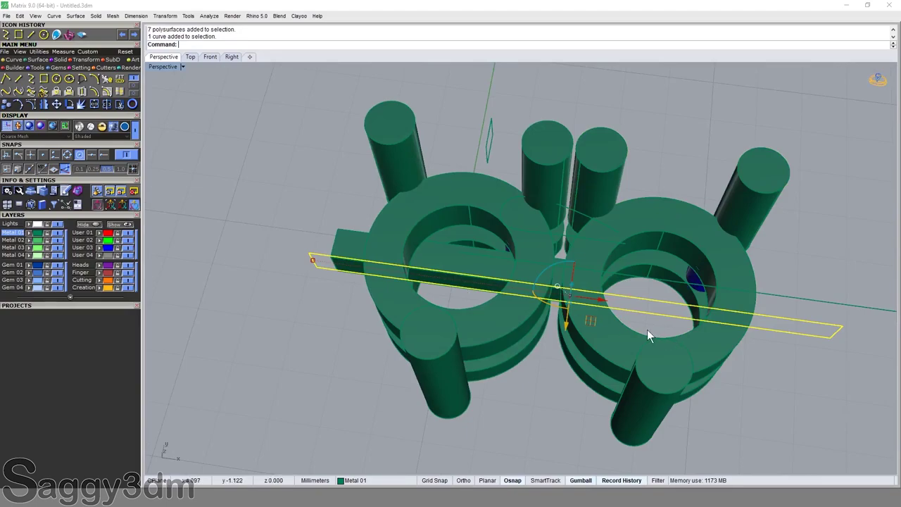
{"action": "key", "text": "ctrl+h"}
Step: Copy the connecting bar from the right ring's centre to the left ring's centre
{"action": "left_click", "coordinate": [492, 286]}
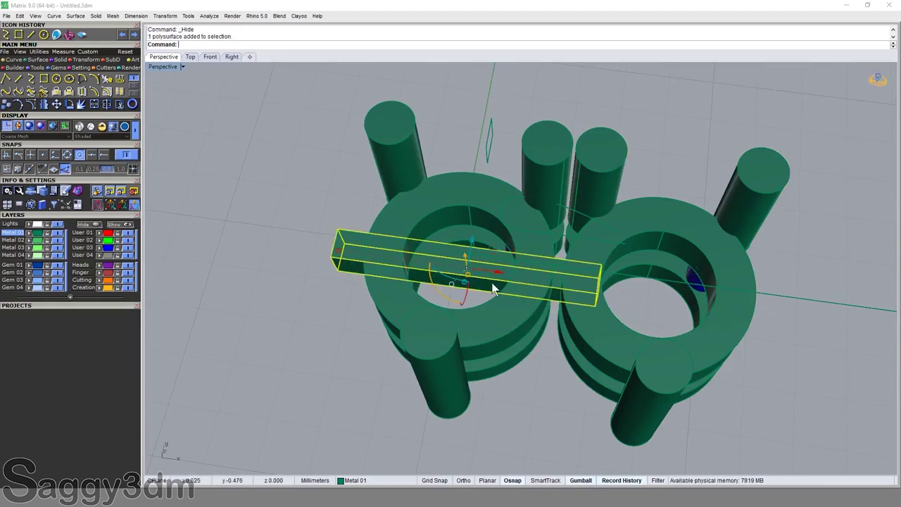
{"action": "type", "text": "c"}
{"action": "key", "text": "Return"}
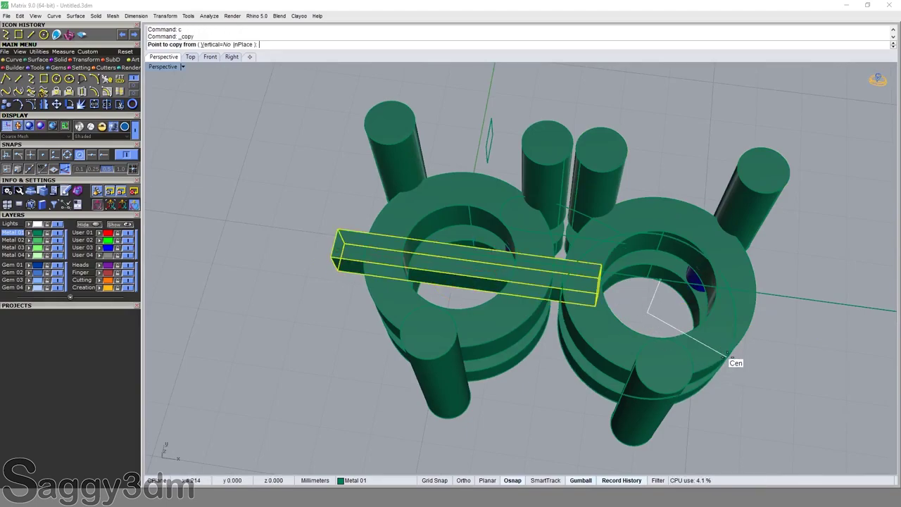
{"action": "left_click", "coordinate": [729, 359]}
{"action": "left_click", "coordinate": [524, 363]}
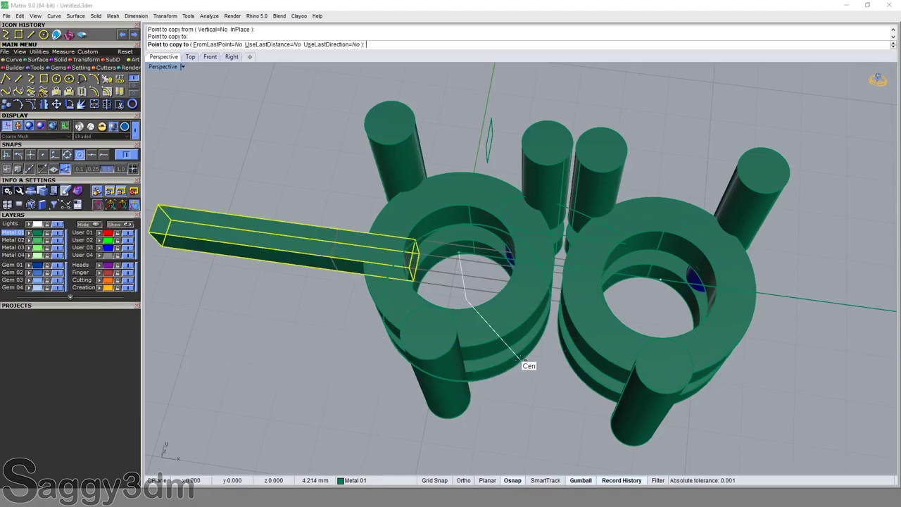
{"action": "key", "text": "Return"}
Step: Select the copied bar together with the upper-left prong and the left ring setting
{"action": "scroll", "coordinate": [528, 352], "scroll_direction": "down", "scroll_amount": 2}
{"action": "right_click_drag", "start_coordinate": [439, 329], "coordinate": [499, 292]}
{"action": "left_click", "coordinate": [499, 292]}
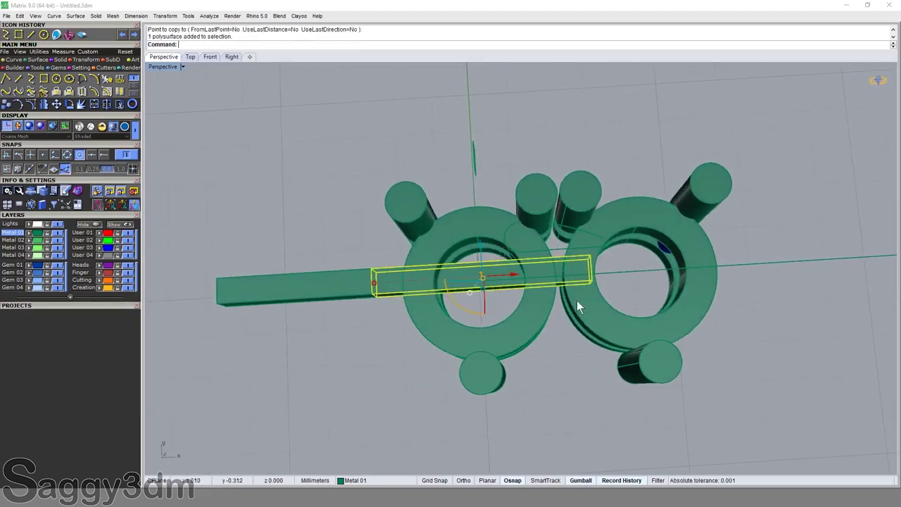
{"action": "left_click", "coordinate": [664, 328], "text": "shift"}
{"action": "left_click", "coordinate": [301, 295]}
{"action": "left_click", "coordinate": [413, 208], "text": "shift"}
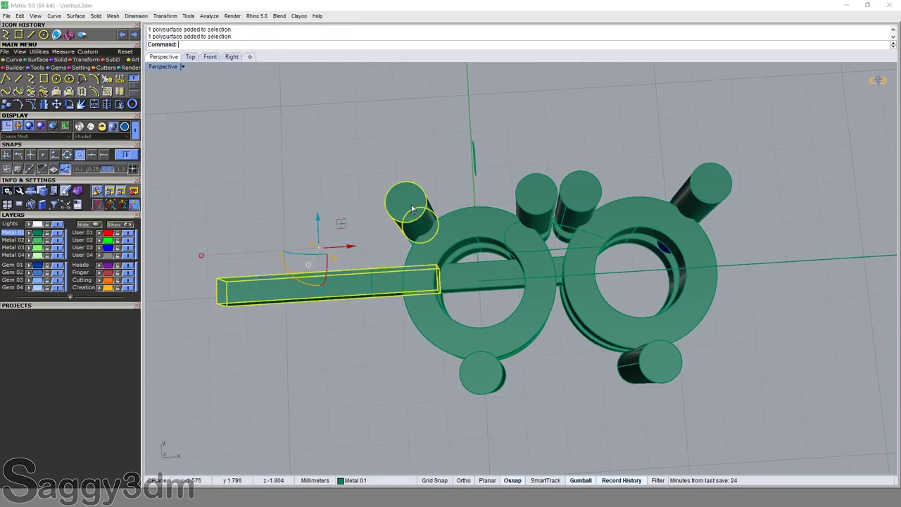
{"action": "left_click", "coordinate": [532, 181], "text": "shift"}
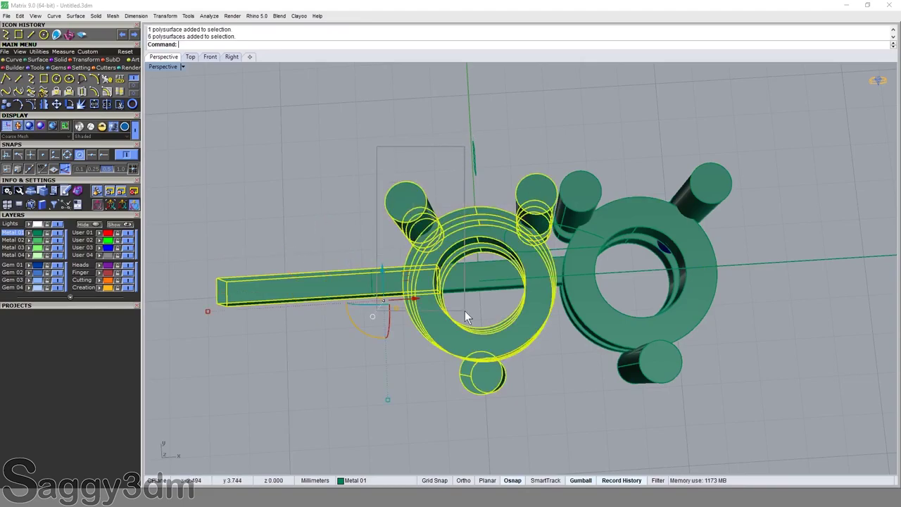
{"action": "type", "text": "g"}
Step: Group the left ring setting with its bar and group the ring setting parts
{"action": "key", "text": "Escape"}
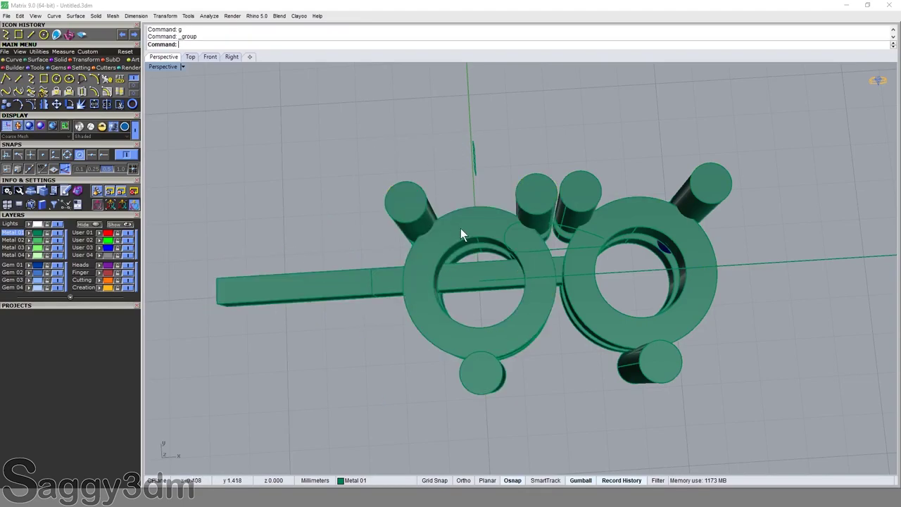
{"action": "scroll", "coordinate": [461, 228], "scroll_direction": "down", "scroll_amount": 3}
{"action": "left_click", "coordinate": [559, 285]}
{"action": "left_click", "coordinate": [607, 263]}
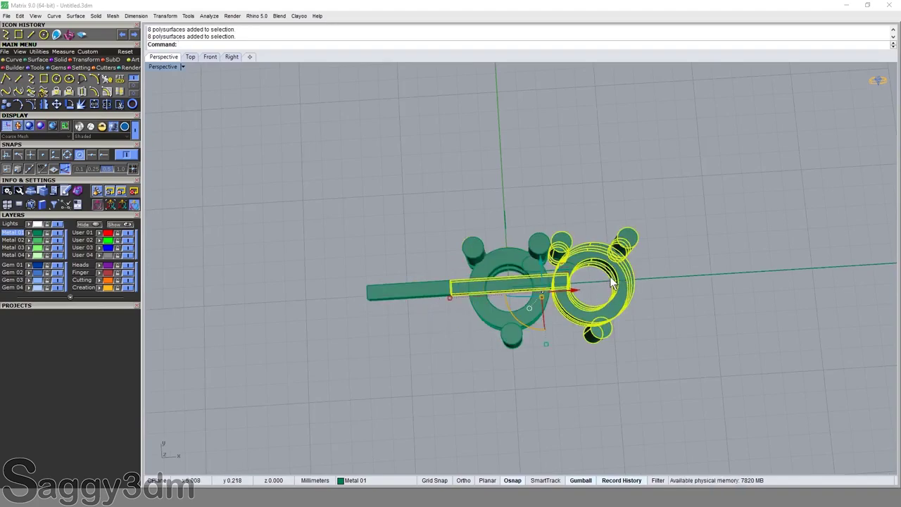
{"action": "left_click_drag", "start_coordinate": [613, 282], "coordinate": [711, 233]}
{"action": "key", "text": "ctrl+z"}
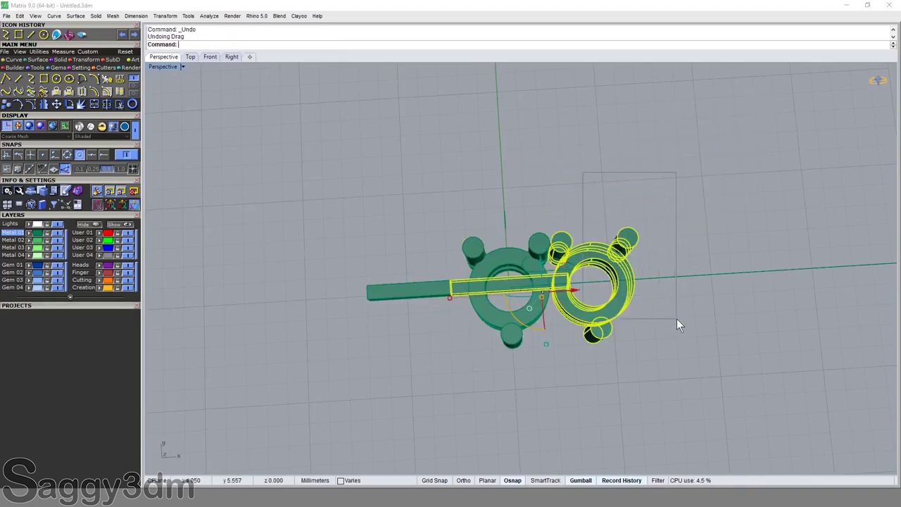
{"action": "left_click_drag", "start_coordinate": [676, 324], "coordinate": [676, 318]}
{"action": "key", "text": "ctrl+g"}
{"action": "key", "text": "Escape"}
{"action": "left_click_drag", "start_coordinate": [575, 181], "coordinate": [534, 320]}
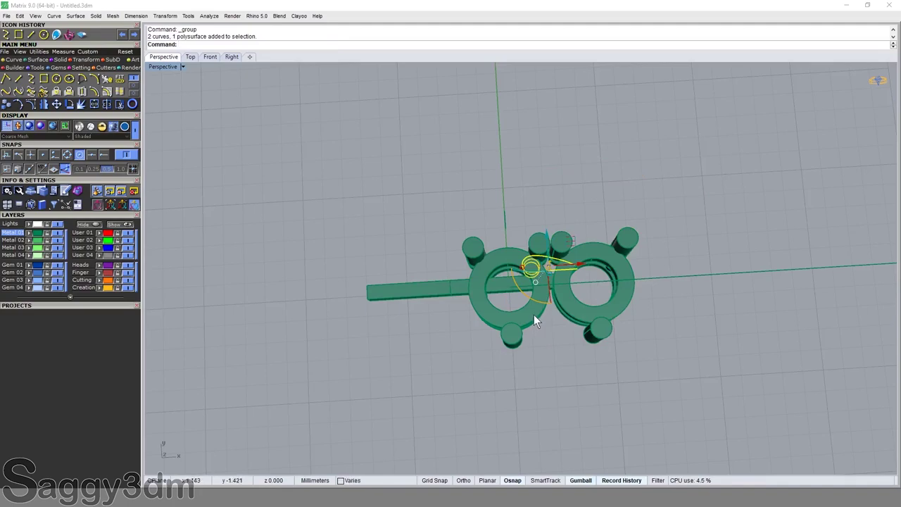
{"action": "left_click", "coordinate": [519, 318]}
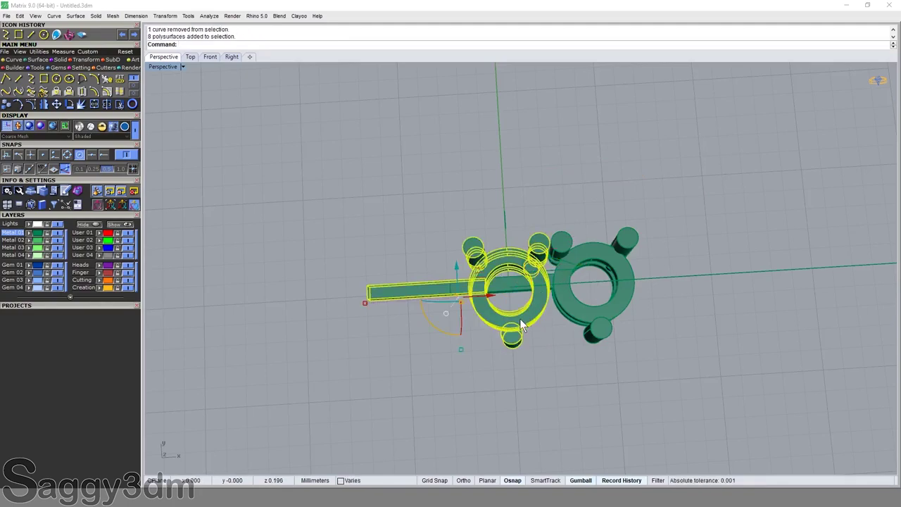
{"action": "key", "text": "ctrl+g"}
{"action": "key", "text": "Escape"}
Step: Purge construction history and move the right ring group up and right, apart from the first
{"action": "left_click", "coordinate": [624, 258]}
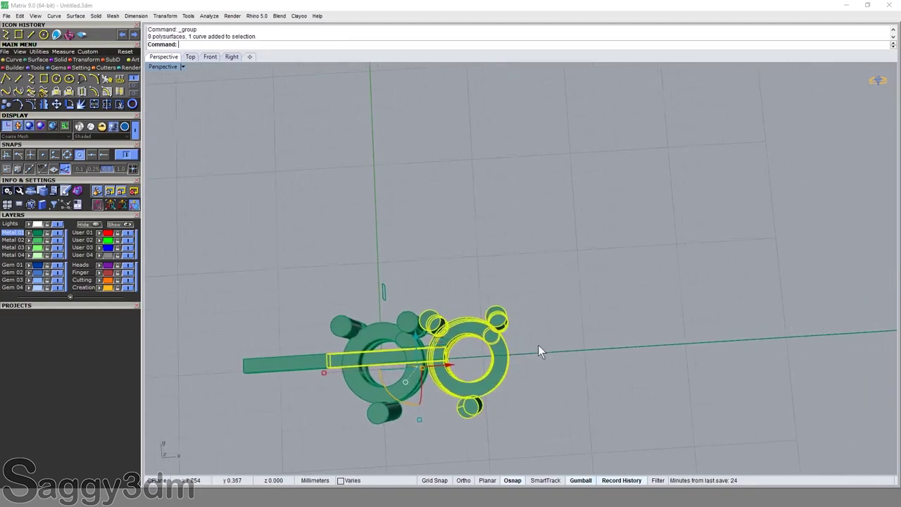
{"action": "left_click_drag", "start_coordinate": [539, 352], "coordinate": [557, 237]}
{"action": "right_click_drag", "start_coordinate": [556, 237], "coordinate": [666, 316]}
{"action": "right_click_drag", "start_coordinate": [584, 245], "coordinate": [404, 371]}
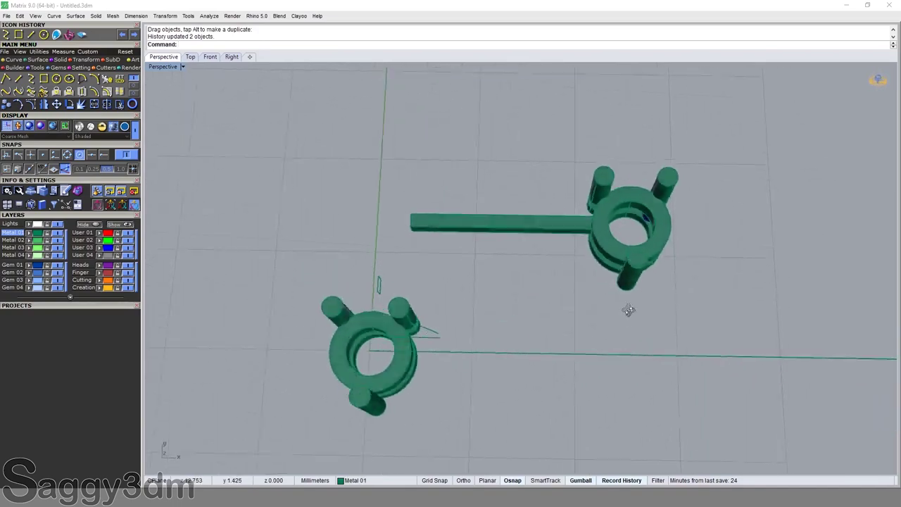
{"action": "key", "text": "ctrl+z"}
{"action": "key", "text": "ctrl+z"}
{"action": "type", "text": "His"}
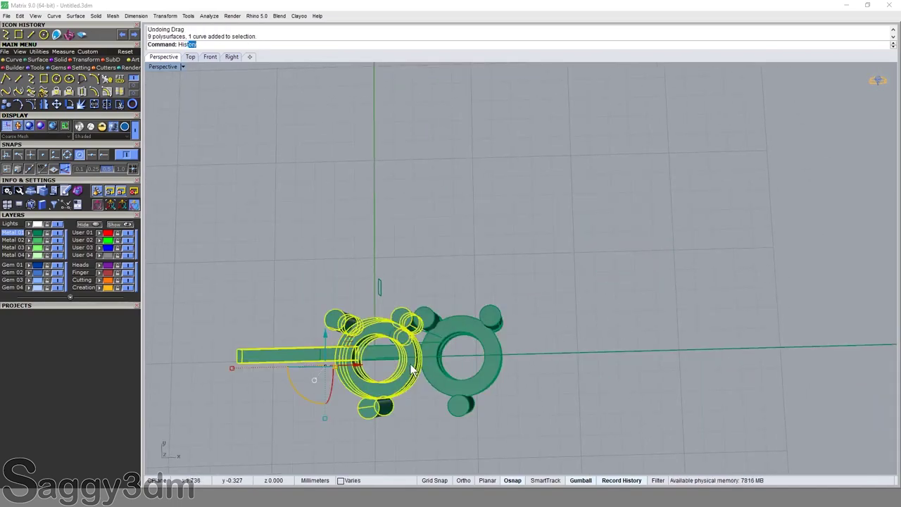
{"action": "left_click", "coordinate": [215, 59]}
{"action": "left_click", "coordinate": [482, 326]}
{"action": "left_click_drag", "start_coordinate": [481, 325], "coordinate": [647, 182]}
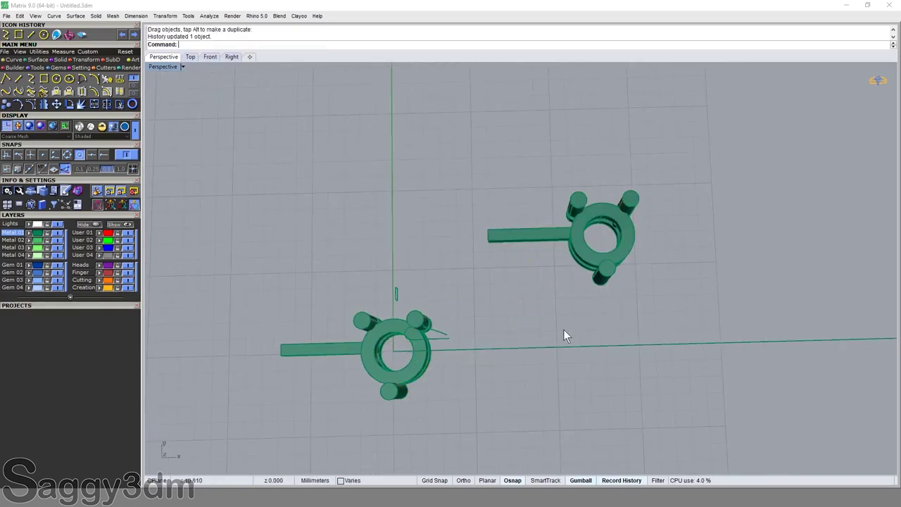
{"action": "mouse_move", "coordinate": [565, 336]}
{"action": "right_mouse_down"}
{"action": "mouse_move", "coordinate": [279, 114]}
{"action": "mouse_move", "coordinate": [513, 219]}
{"action": "mouse_move", "coordinate": [527, 297]}
{"action": "mouse_move", "coordinate": [493, 245]}
{"action": "mouse_move", "coordinate": [656, 294]}
{"action": "right_mouse_up"}
{"action": "left_click", "coordinate": [643, 268]}
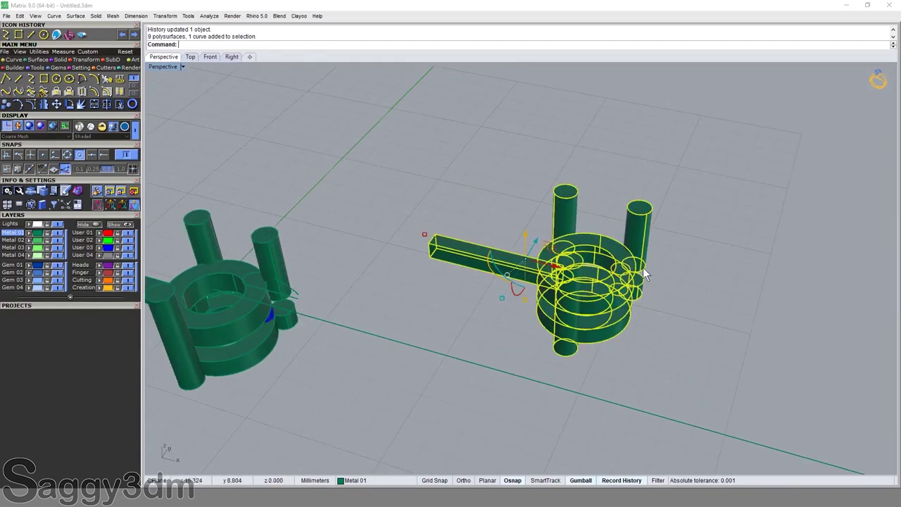
{"action": "scroll", "coordinate": [395, 313], "scroll_direction": "down", "scroll_amount": 2}
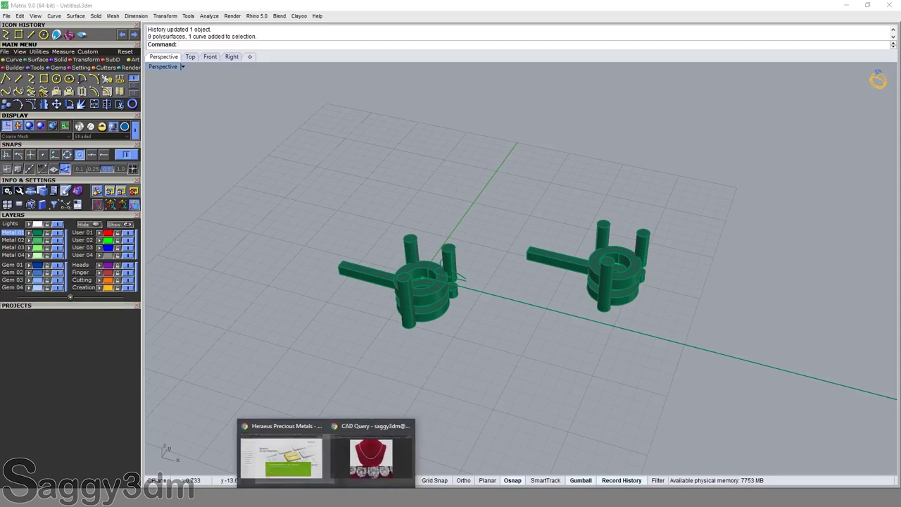
{"action": "left_click", "coordinate": [355, 465]}
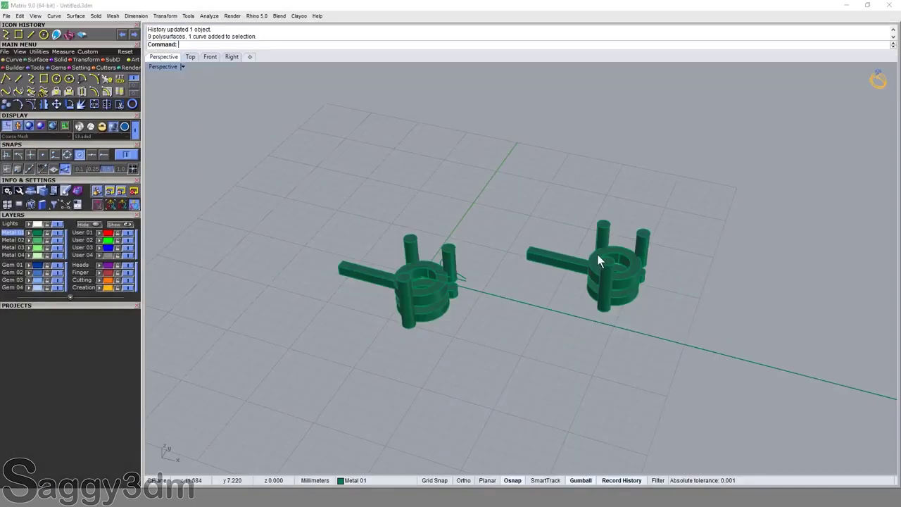
{"action": "mouse_move", "coordinate": [597, 254]}
{"action": "right_mouse_down"}
{"action": "mouse_move", "coordinate": [644, 220]}
{"action": "mouse_move", "coordinate": [551, 258]}
{"action": "right_mouse_up"}
{"action": "scroll", "coordinate": [644, 220], "scroll_direction": "up", "scroll_amount": 3}
{"action": "right_click_drag", "start_coordinate": [586, 288], "coordinate": [503, 309], "text": "shift"}
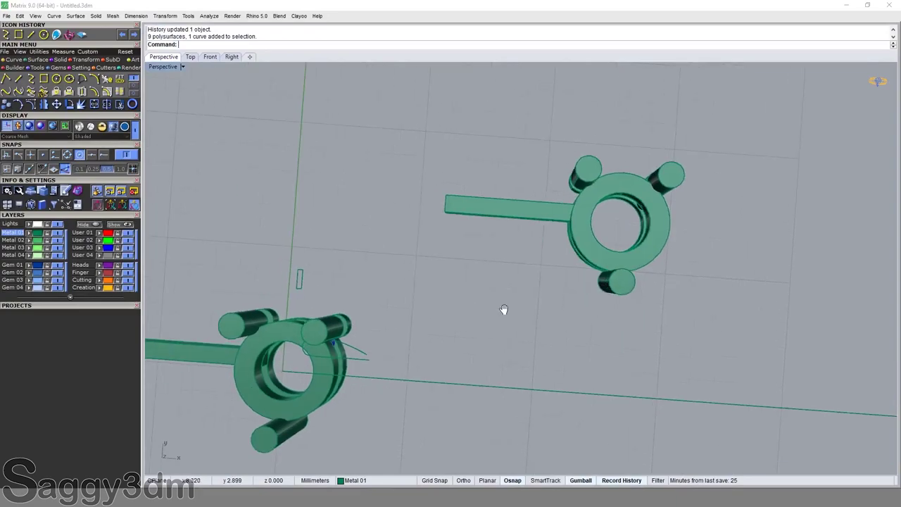
{"action": "left_click", "coordinate": [605, 262]}
{"action": "scroll", "coordinate": [625, 288], "scroll_direction": "down", "scroll_amount": 2}
{"action": "scroll", "coordinate": [486, 293], "scroll_direction": "down", "scroll_amount": 2}
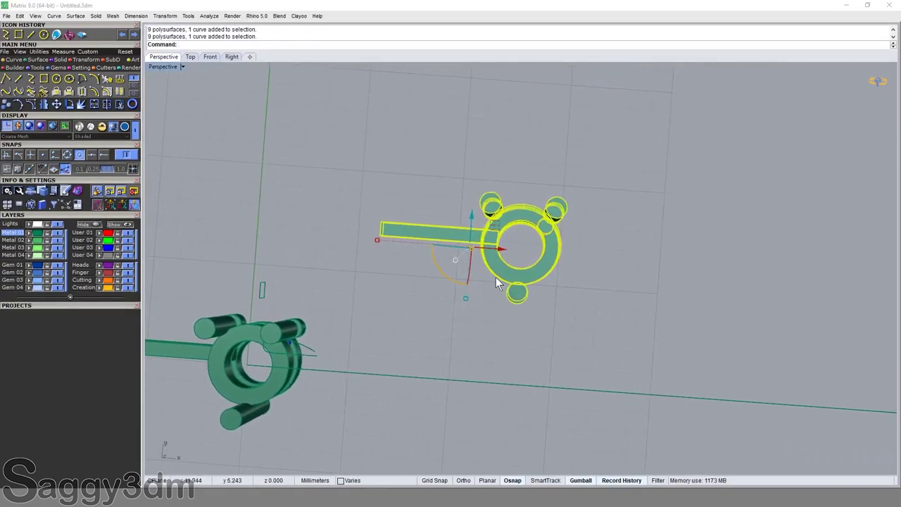
{"action": "scroll", "coordinate": [507, 316], "scroll_direction": "down", "scroll_amount": 2}
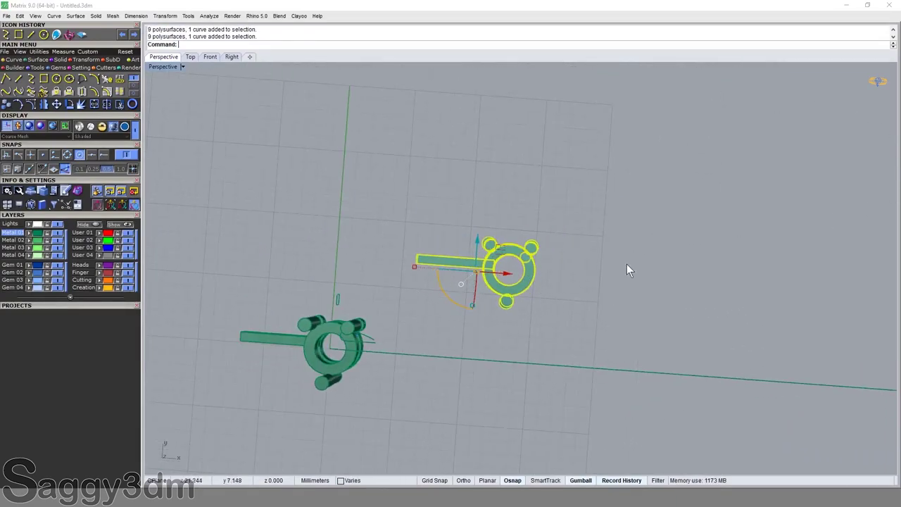
{"action": "key", "text": "Escape"}
{"action": "mouse_move", "coordinate": [529, 284]}
{"action": "right_mouse_down"}
{"action": "mouse_move", "coordinate": [517, 197]}
{"action": "mouse_move", "coordinate": [368, 101]}
{"action": "mouse_move", "coordinate": [488, 202]}
{"action": "mouse_move", "coordinate": [529, 255]}
{"action": "right_mouse_up"}
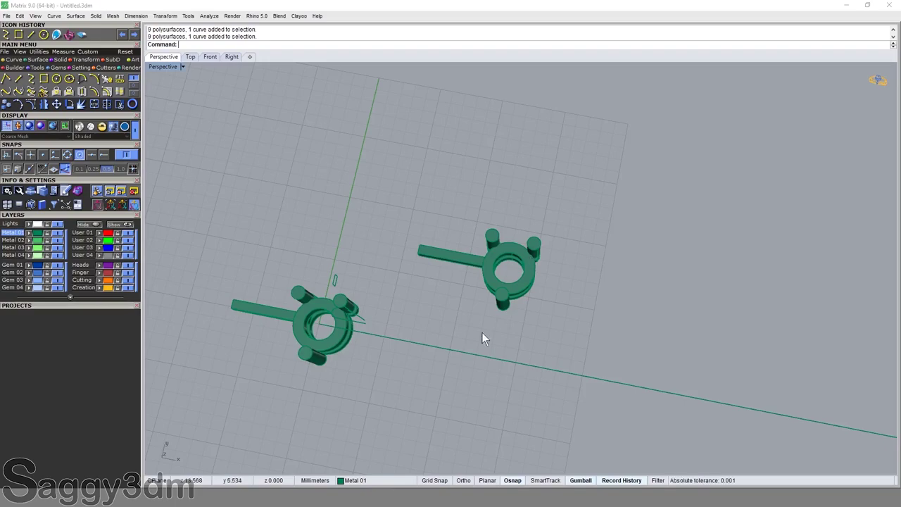
{"action": "left_click", "coordinate": [360, 458]}
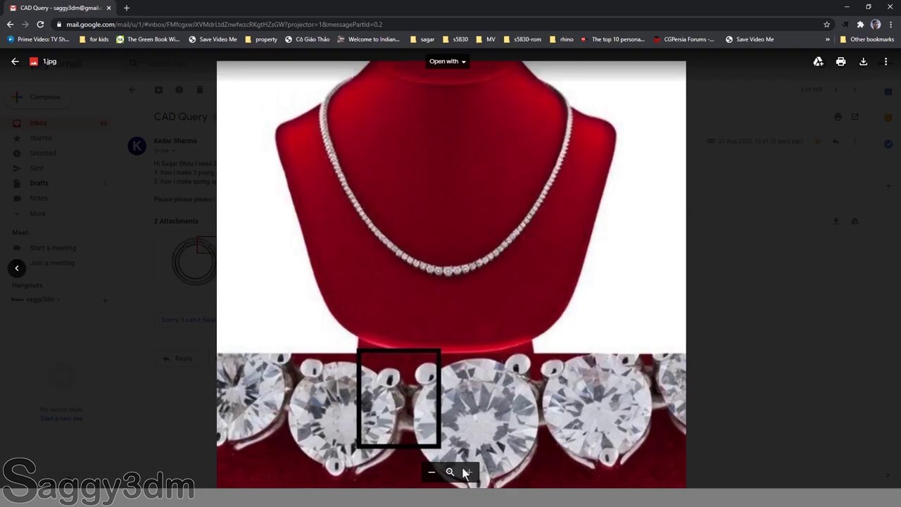
{"action": "left_click", "coordinate": [366, 461]}
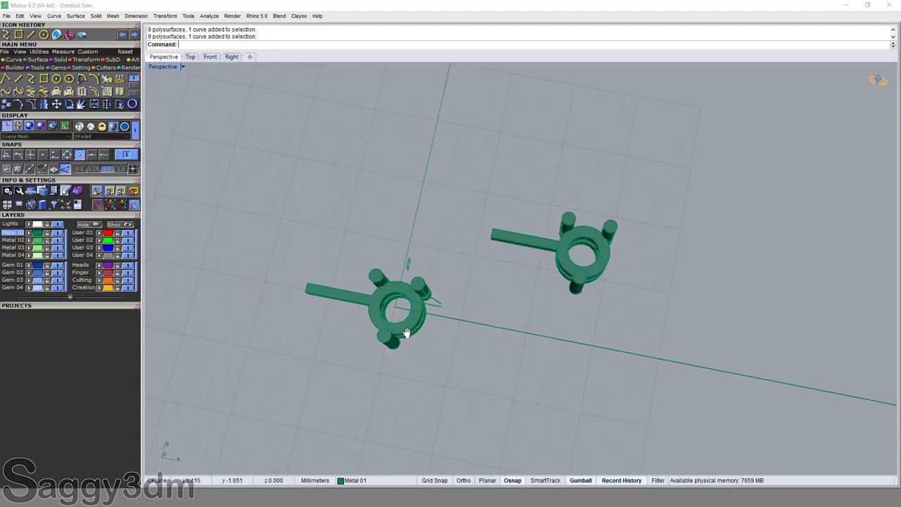
{"action": "mouse_move", "coordinate": [407, 333]}
{"action": "right_mouse_down"}
{"action": "mouse_move", "coordinate": [310, 290]}
{"action": "mouse_move", "coordinate": [394, 297]}
{"action": "right_mouse_up"}
{"action": "left_click", "coordinate": [309, 290]}
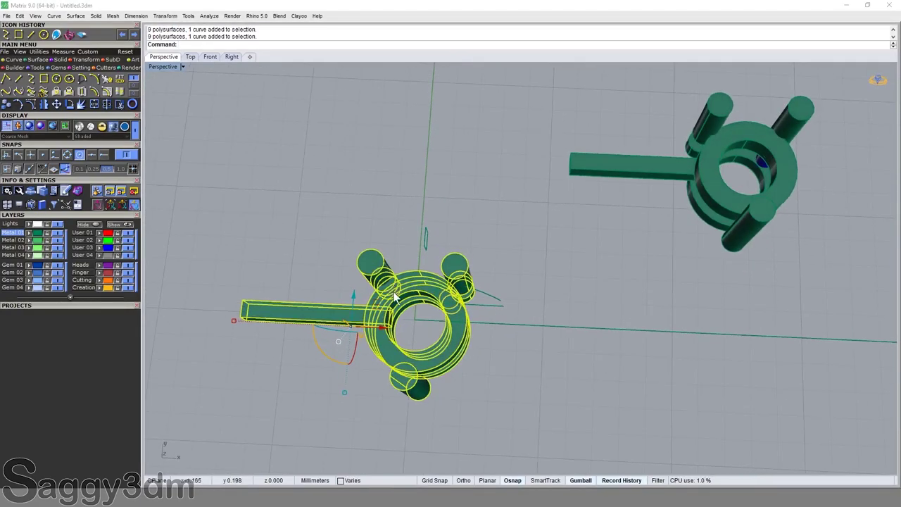
{"action": "left_click", "coordinate": [545, 264]}
{"action": "left_click", "coordinate": [725, 189]}
{"action": "right_click_drag", "start_coordinate": [729, 191], "coordinate": [631, 215]}
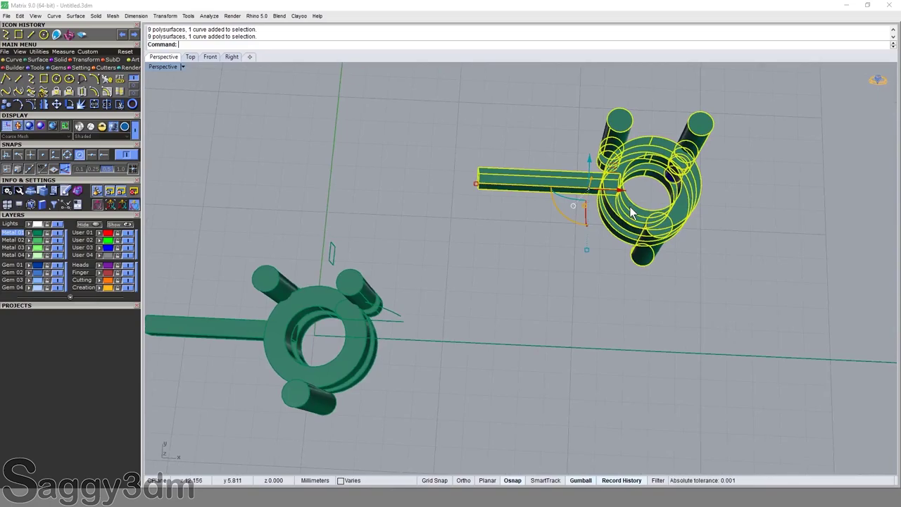
{"action": "left_click", "coordinate": [422, 324]}
{"action": "left_click", "coordinate": [330, 305]}
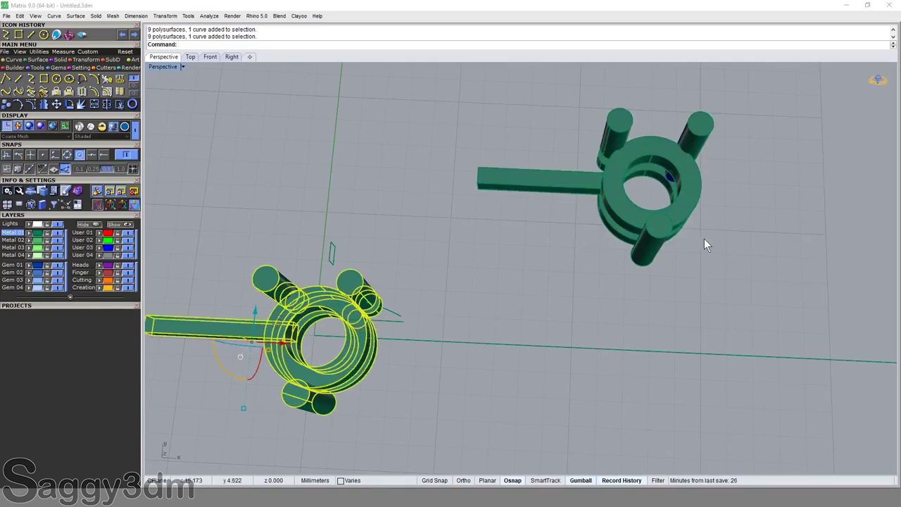
{"action": "left_click", "coordinate": [676, 233]}
{"action": "scroll", "coordinate": [422, 345], "scroll_direction": "down", "scroll_amount": 3}
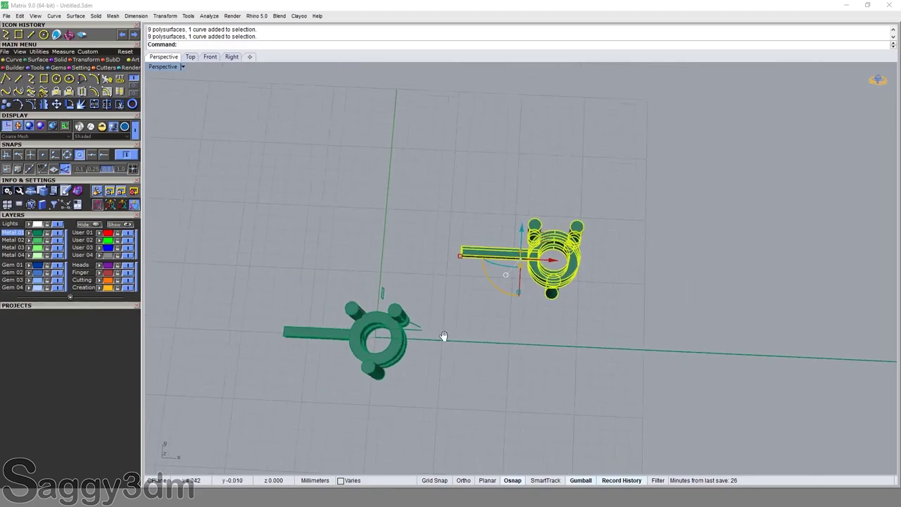
{"action": "scroll", "coordinate": [440, 338], "scroll_direction": "down", "scroll_amount": 2}
{"action": "scroll", "coordinate": [356, 338], "scroll_direction": "up", "scroll_amount": 3}
Step: Mirror the left setting's connecting bar from the origin to its opposite side
{"action": "key", "text": "Escape"}
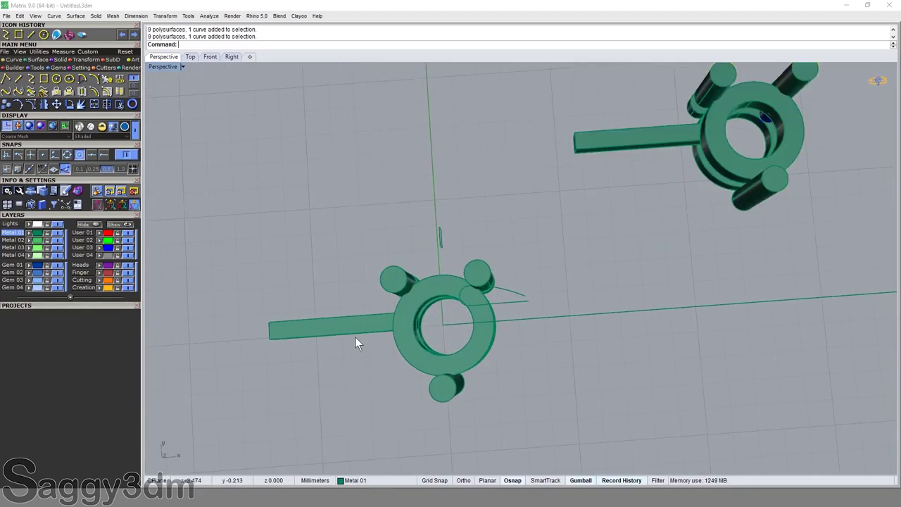
{"action": "left_click", "coordinate": [352, 329]}
{"action": "type", "text": "mirror"}
{"action": "key", "text": "Return"}
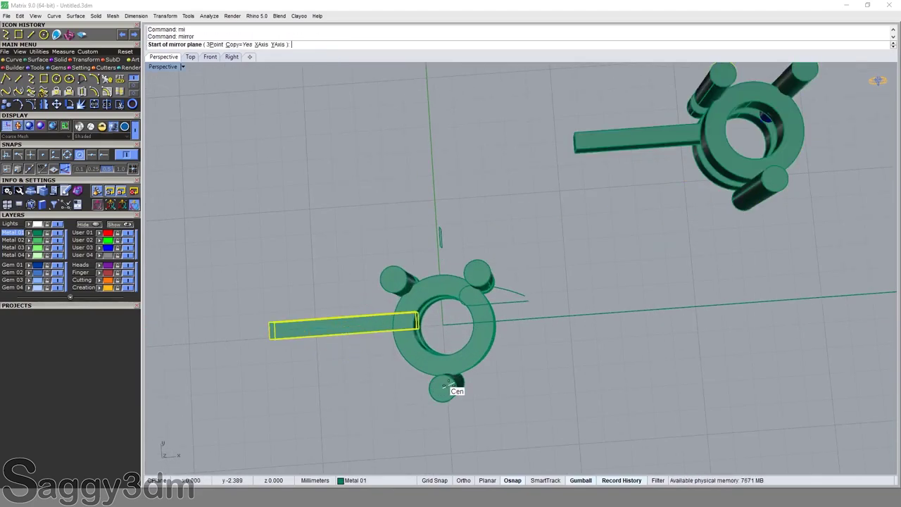
{"action": "type", "text": "0"}
{"action": "key", "text": "Return"}
{"action": "left_click", "coordinate": [489, 420]}
Step: Group the left setting with its new mirrored bar
{"action": "left_click", "coordinate": [472, 297]}
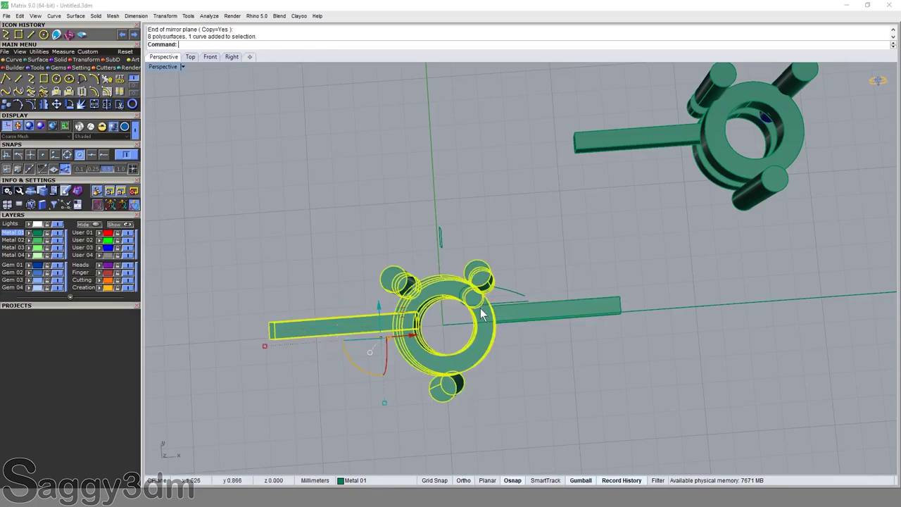
{"action": "left_click", "coordinate": [555, 309]}
{"action": "type", "text": "g"}
{"action": "key", "text": "Return"}
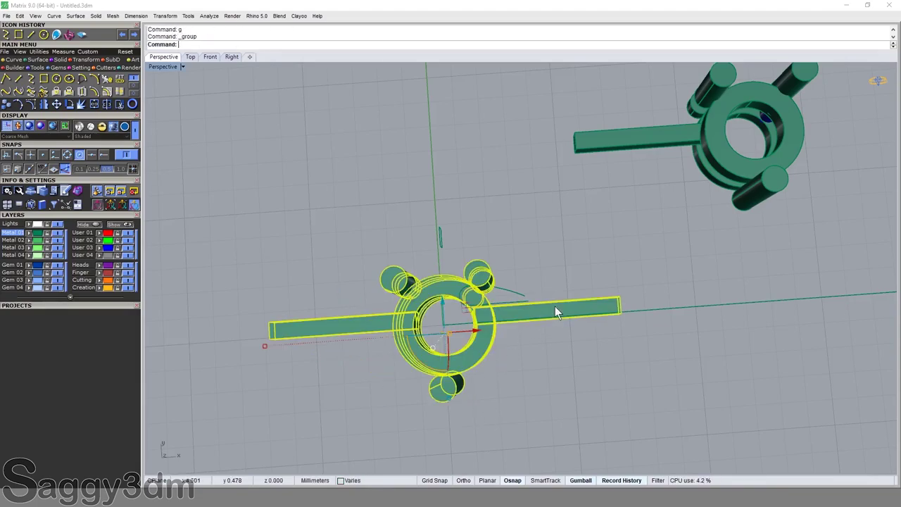
{"action": "key", "text": "Escape"}
Step: Remove the blue gem from the setting's group and delete it
{"action": "mouse_move", "coordinate": [539, 355]}
{"action": "right_mouse_down"}
{"action": "mouse_move", "coordinate": [481, 264]}
{"action": "mouse_move", "coordinate": [394, 256]}
{"action": "mouse_move", "coordinate": [374, 225]}
{"action": "mouse_move", "coordinate": [394, 251]}
{"action": "right_mouse_up"}
{"action": "scroll", "coordinate": [502, 310], "scroll_direction": "up", "scroll_amount": 5}
{"action": "left_click", "coordinate": [521, 283]}
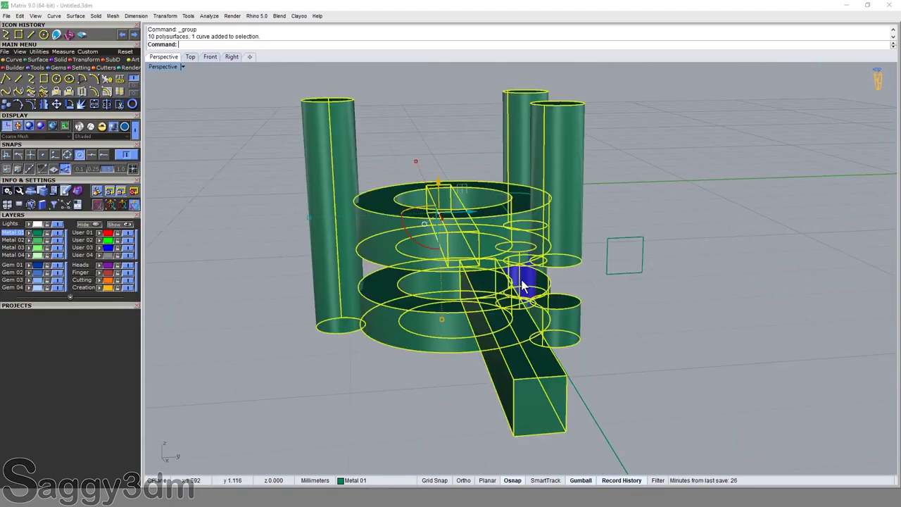
{"action": "key", "text": "Escape"}
{"action": "left_click", "coordinate": [521, 281]}
{"action": "key", "text": "Return"}
{"action": "key", "text": "Delete"}
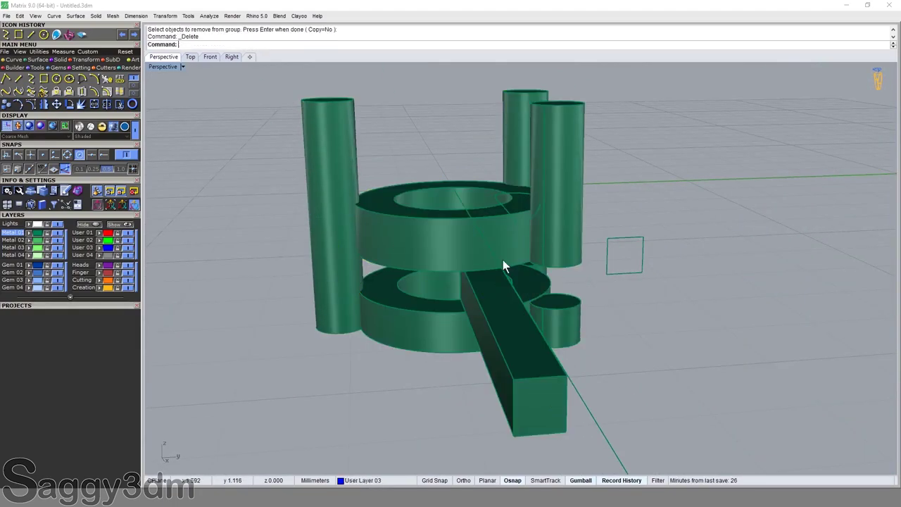
{"action": "mouse_move", "coordinate": [503, 260]}
{"action": "right_mouse_down"}
{"action": "mouse_move", "coordinate": [483, 258]}
{"action": "mouse_move", "coordinate": [589, 365]}
{"action": "mouse_move", "coordinate": [286, 258]}
{"action": "mouse_move", "coordinate": [725, 217]}
{"action": "mouse_move", "coordinate": [576, 241]}
{"action": "right_mouse_up"}
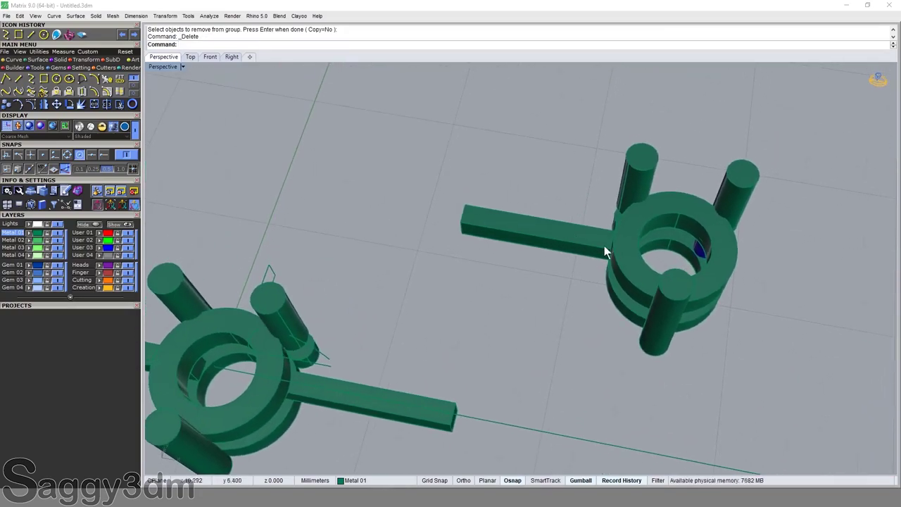
Step: Mirror the right setting about its ring centre to add the opposite bar, deleting the redundant copy
{"action": "left_click", "coordinate": [604, 246]}
{"action": "scroll", "coordinate": [604, 245], "scroll_direction": "down", "scroll_amount": 2}
{"action": "scroll", "coordinate": [604, 246], "scroll_direction": "down", "scroll_amount": 2}
{"action": "type", "text": "mi"}
{"action": "key", "text": "Return"}
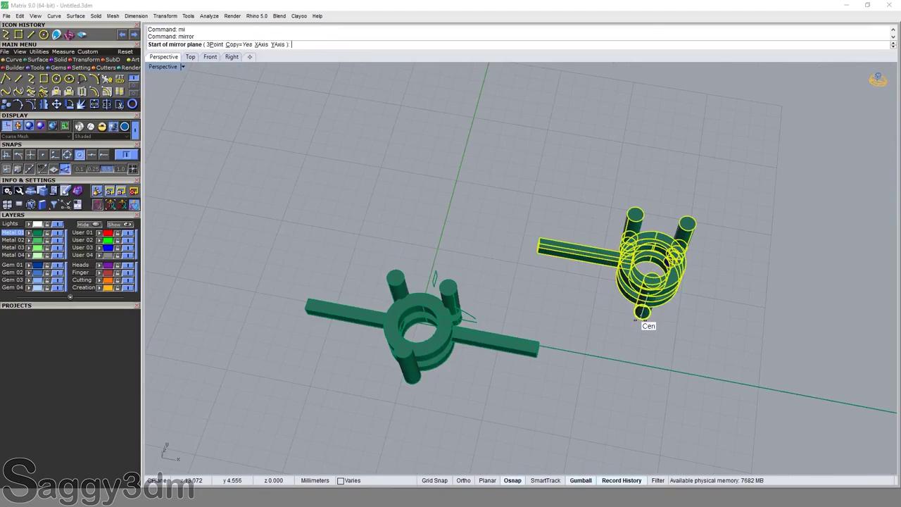
{"action": "left_click", "coordinate": [642, 314]}
{"action": "left_click", "coordinate": [635, 369]}
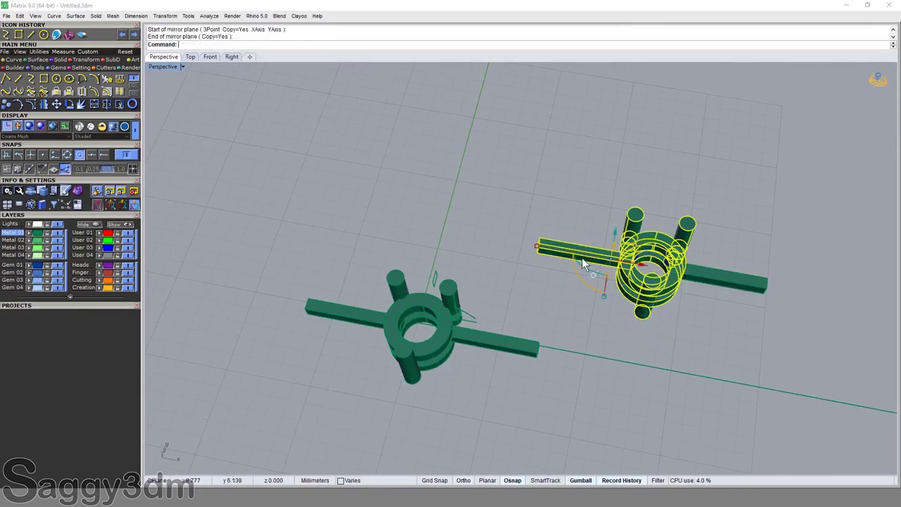
{"action": "key", "text": "Delete"}
Step: Move the second setting up against the first so their bars join
{"action": "left_click", "coordinate": [674, 279]}
{"action": "mouse_move", "coordinate": [674, 278]}
{"action": "right_mouse_down"}
{"action": "mouse_move", "coordinate": [635, 235]}
{"action": "mouse_move", "coordinate": [657, 238]}
{"action": "right_mouse_up"}
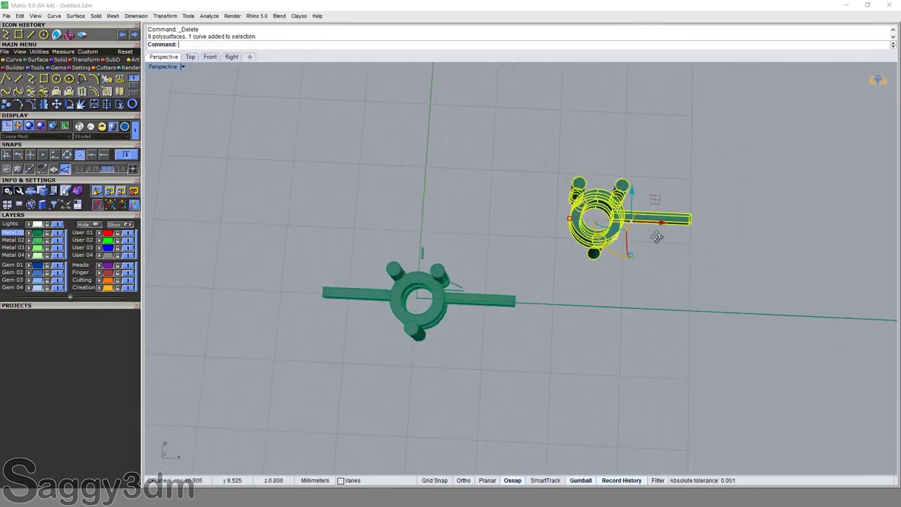
{"action": "left_click_drag", "start_coordinate": [649, 198], "coordinate": [531, 285]}
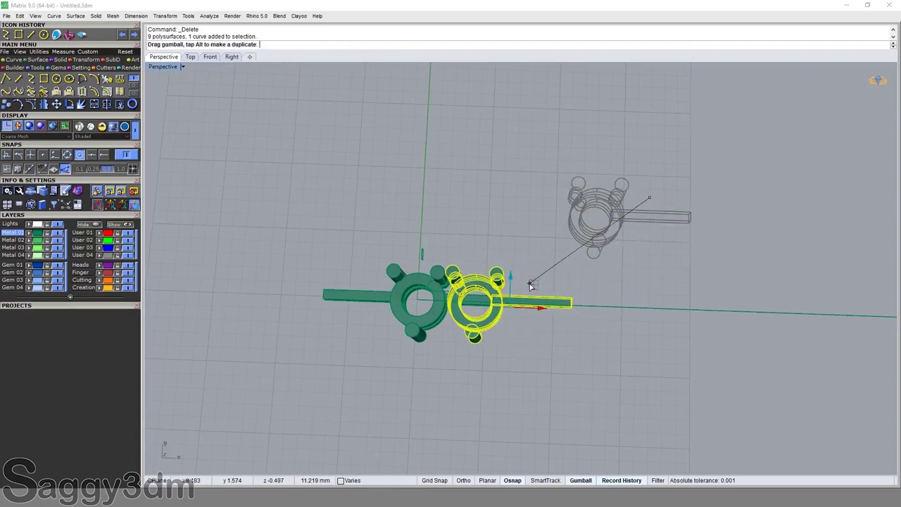
{"action": "key", "text": "Escape"}
Step: Copy the second setting twice further along the bar, making four linked settings
{"action": "left_click", "coordinate": [397, 285]}
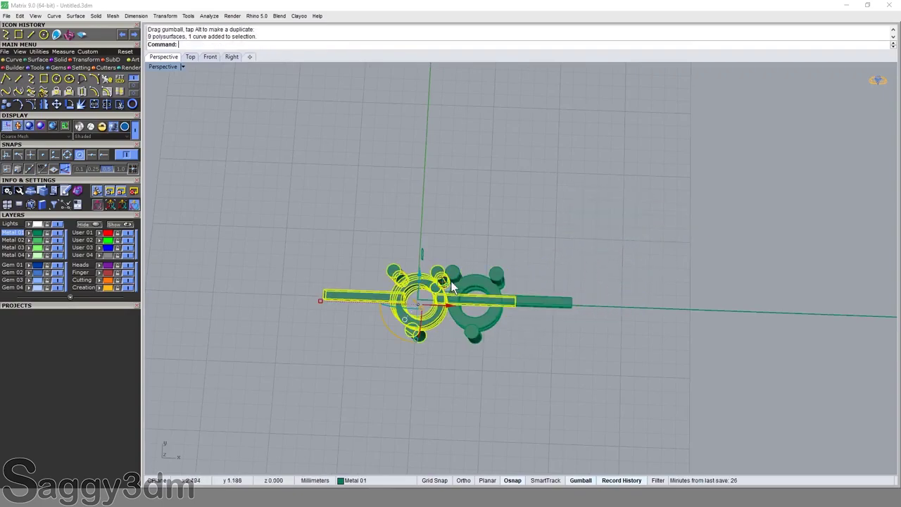
{"action": "scroll", "coordinate": [451, 301], "scroll_direction": "up", "scroll_amount": 5}
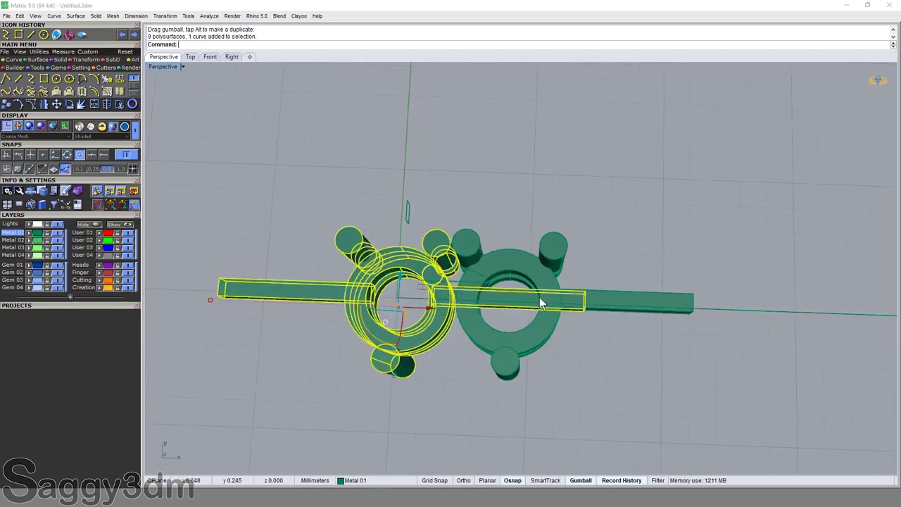
{"action": "left_click", "coordinate": [687, 307]}
{"action": "scroll", "coordinate": [584, 307], "scroll_direction": "down", "scroll_amount": 3}
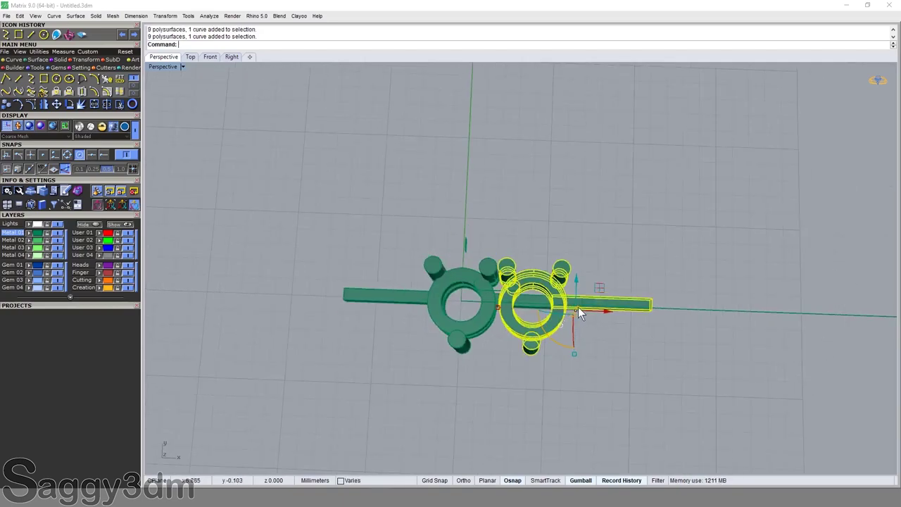
{"action": "type", "text": "copy"}
{"action": "key", "text": "Return"}
{"action": "left_click", "coordinate": [547, 212]}
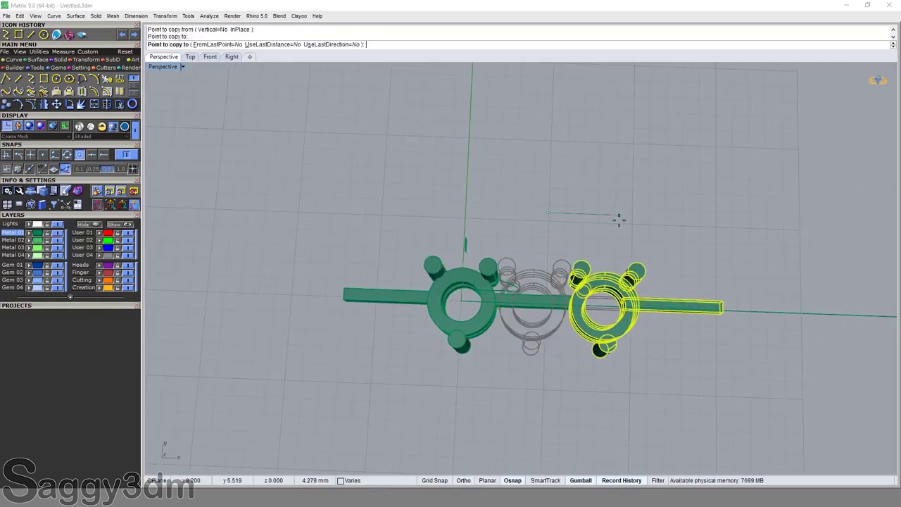
{"action": "left_click", "coordinate": [618, 219]}
{"action": "left_click", "coordinate": [690, 217]}
{"action": "key", "text": "Return"}
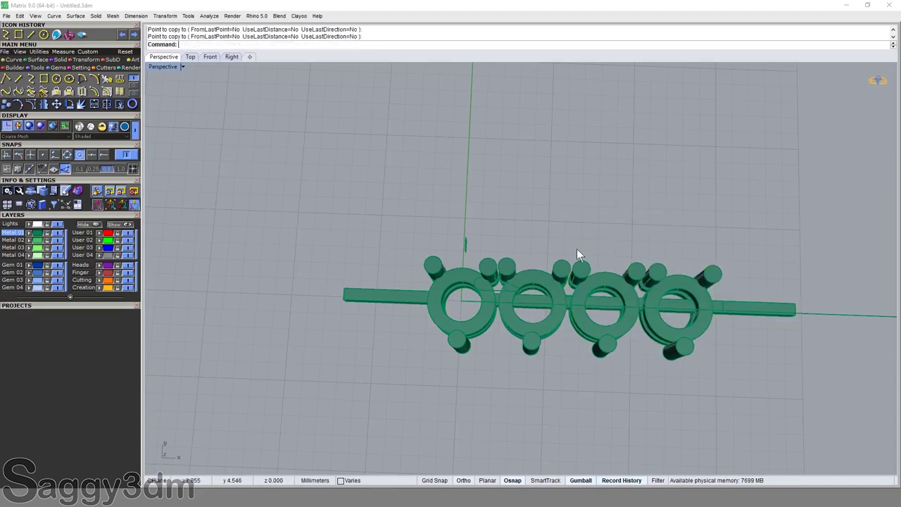
{"action": "left_click_drag", "start_coordinate": [725, 279], "coordinate": [560, 277]}
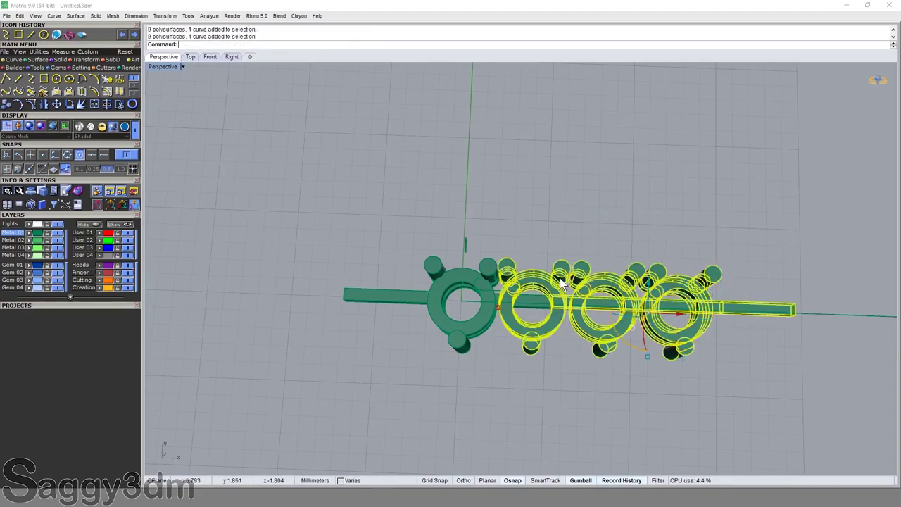
Step: Mirror the three right-hand settings from the origin to add three settings on the left
{"action": "type", "text": "mi"}
{"action": "key", "text": "Return"}
{"action": "type", "text": "0"}
{"action": "key", "text": "Return"}
{"action": "left_click", "coordinate": [498, 203]}
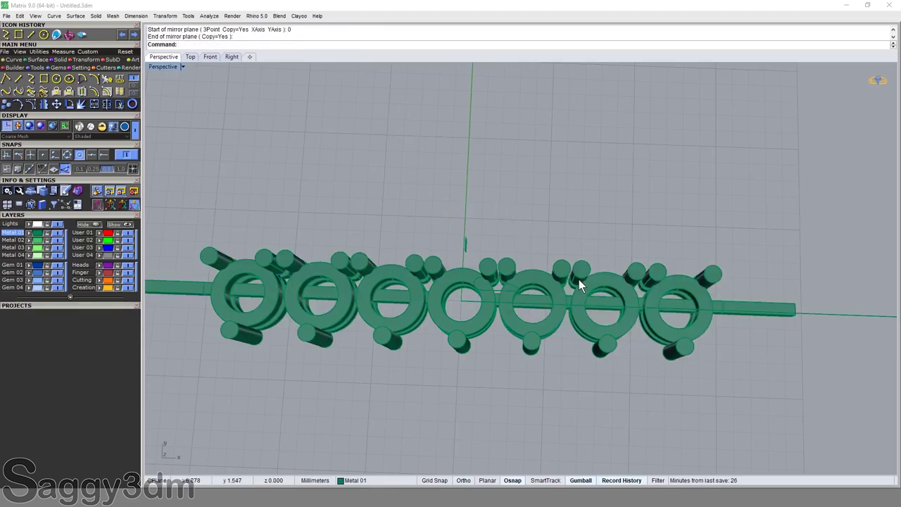
Step: Drag the centre ring setting below the row and lift a right-group ring above it
{"action": "left_click", "coordinate": [482, 273]}
{"action": "scroll", "coordinate": [482, 280], "scroll_direction": "down", "scroll_amount": 2}
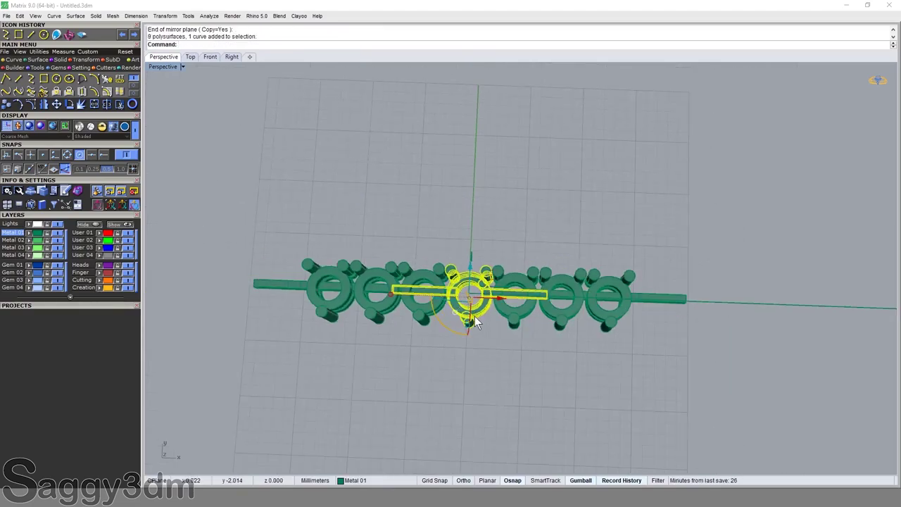
{"action": "left_click_drag", "start_coordinate": [474, 266], "coordinate": [479, 389]}
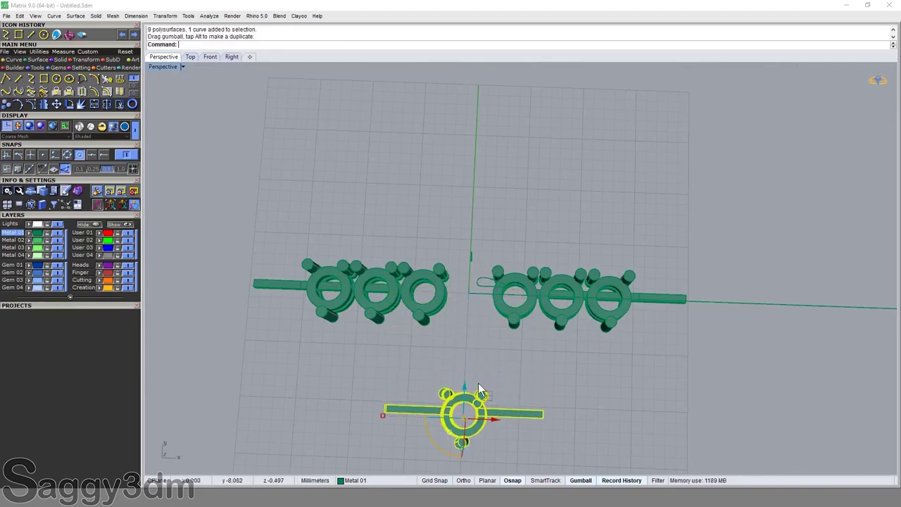
{"action": "left_click", "coordinate": [546, 314]}
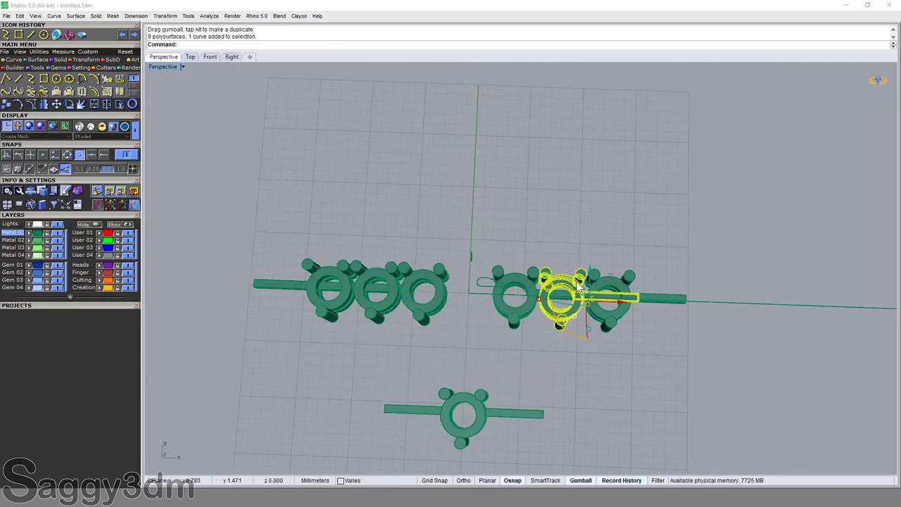
{"action": "left_click_drag", "start_coordinate": [570, 299], "coordinate": [574, 208]}
{"action": "left_click", "coordinate": [618, 313]}
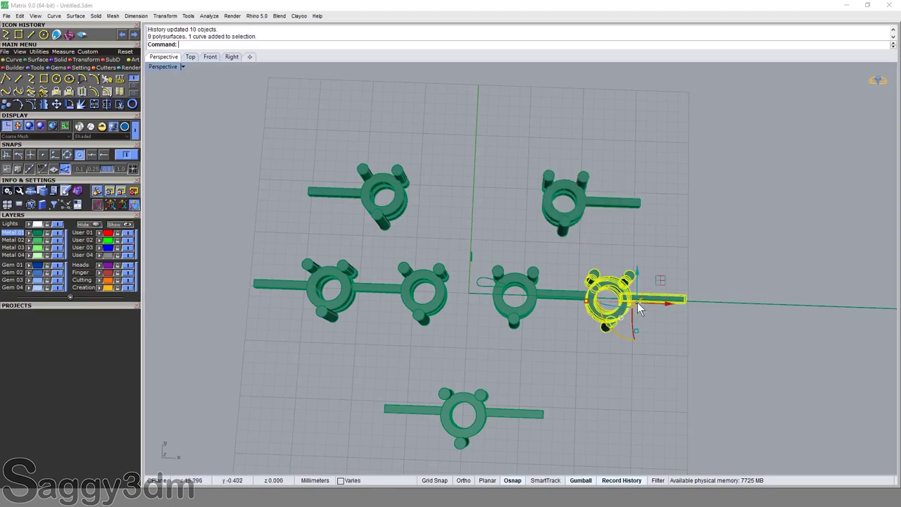
{"action": "left_click", "coordinate": [587, 219]}
{"action": "left_click", "coordinate": [373, 204], "text": "shift"}
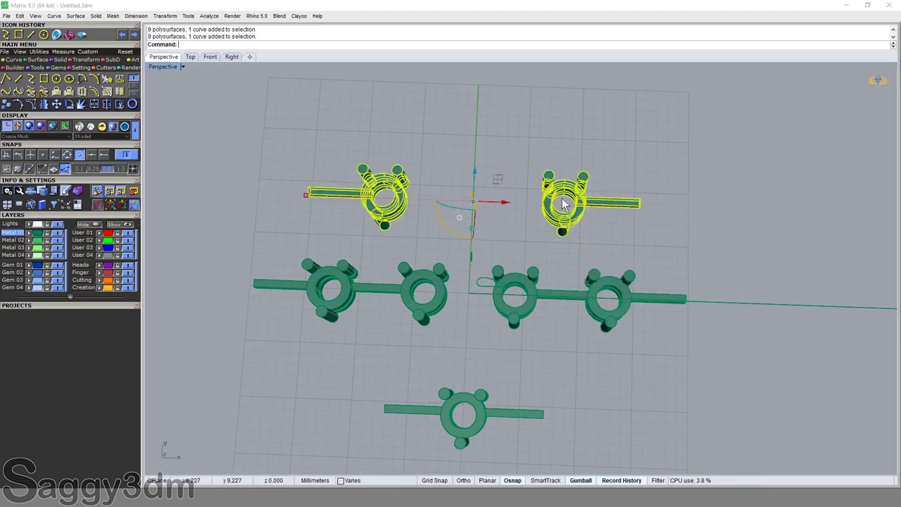
Step: Undo the ring moves to restore the seven-setting row, then orbit to a near top-down view
{"action": "key", "text": "Escape"}
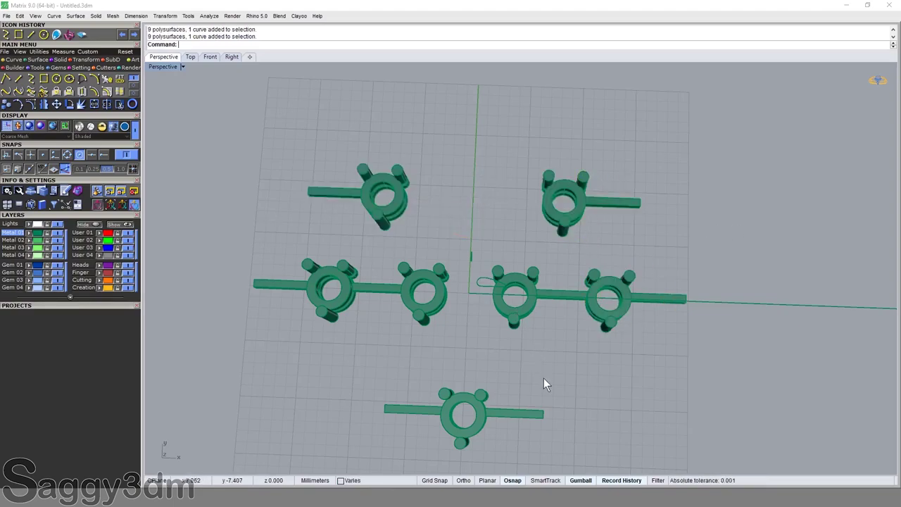
{"action": "key", "text": "ctrl+z"}
{"action": "key", "text": "ctrl+z"}
{"action": "mouse_move", "coordinate": [521, 395]}
{"action": "right_mouse_down"}
{"action": "mouse_move", "coordinate": [475, 277]}
{"action": "mouse_move", "coordinate": [457, 288]}
{"action": "mouse_move", "coordinate": [458, 278]}
{"action": "mouse_move", "coordinate": [485, 368]}
{"action": "mouse_move", "coordinate": [460, 381]}
{"action": "right_mouse_up"}
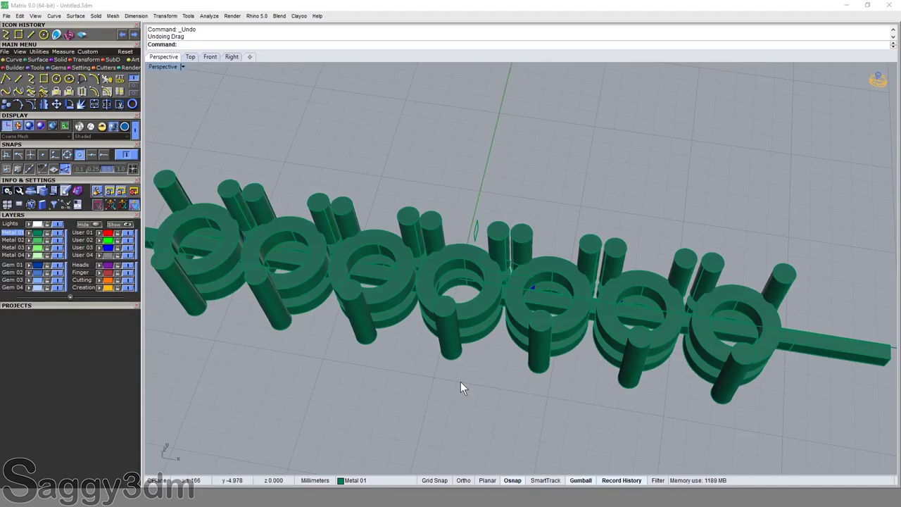
{"action": "mouse_move", "coordinate": [461, 381]}
{"action": "right_mouse_down"}
{"action": "mouse_move", "coordinate": [497, 254]}
{"action": "mouse_move", "coordinate": [556, 231]}
{"action": "mouse_move", "coordinate": [549, 255]}
{"action": "right_mouse_up"}
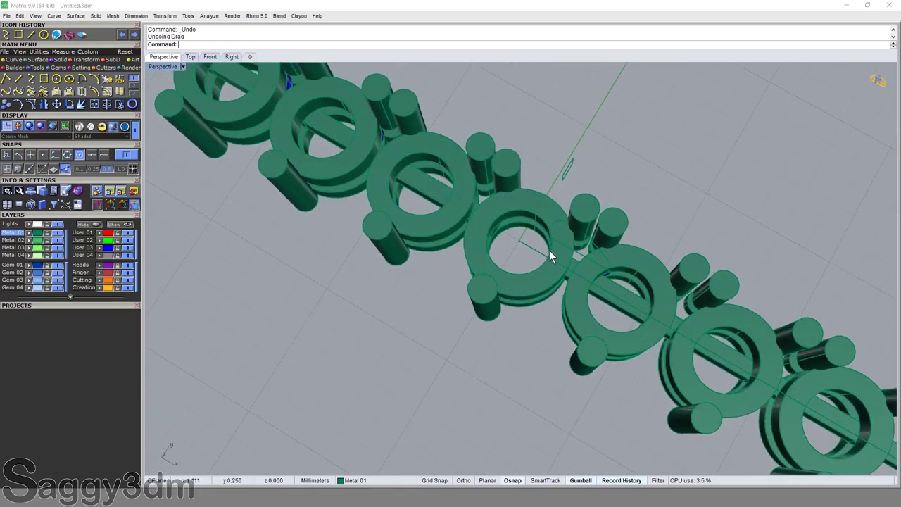
Step: Select all construction curves with SelCrv and hide them, leaving the seven solid settings and connecting bar
{"action": "type", "text": "selcrv"}
{"action": "key", "text": "Return"}
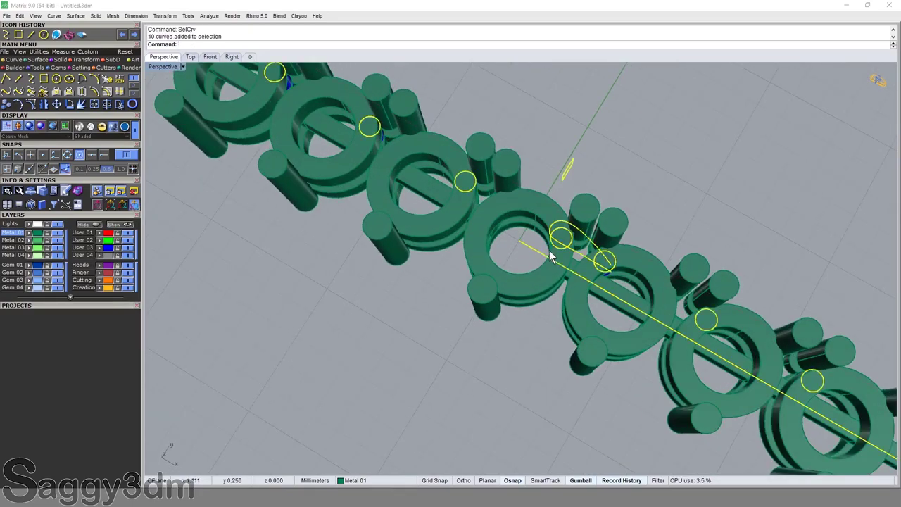
{"action": "type", "text": "h"}
{"action": "key", "text": "Return"}
{"action": "mouse_move", "coordinate": [549, 250]}
{"action": "right_mouse_down"}
{"action": "mouse_move", "coordinate": [278, 180]}
{"action": "mouse_move", "coordinate": [328, 204]}
{"action": "mouse_move", "coordinate": [330, 276]}
{"action": "mouse_move", "coordinate": [503, 245]}
{"action": "right_mouse_up"}
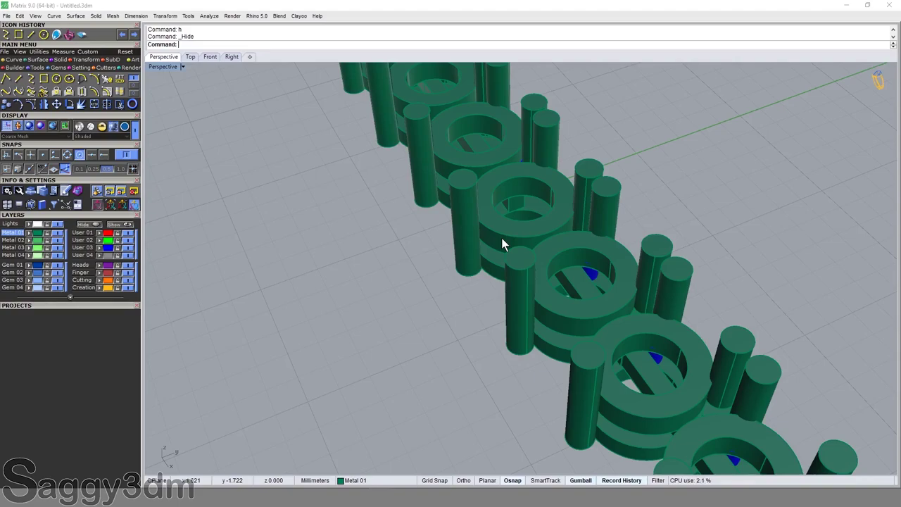
{"action": "scroll", "coordinate": [476, 234], "scroll_direction": "down", "scroll_amount": 3}
{"action": "mouse_move", "coordinate": [351, 234]}
{"action": "right_mouse_down"}
{"action": "mouse_move", "coordinate": [486, 282]}
{"action": "mouse_move", "coordinate": [492, 267]}
{"action": "right_mouse_up"}
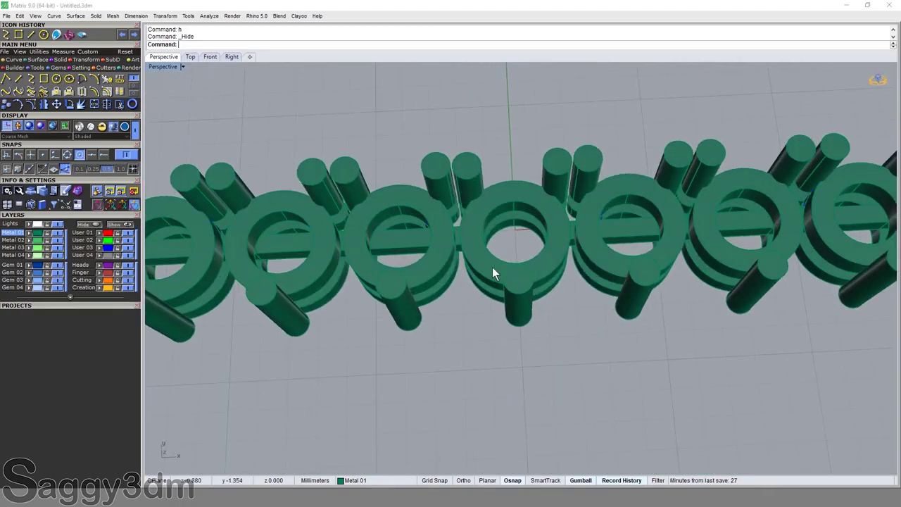
{"action": "left_click", "coordinate": [492, 267]}
{"action": "scroll", "coordinate": [495, 275], "scroll_direction": "up", "scroll_amount": 2}
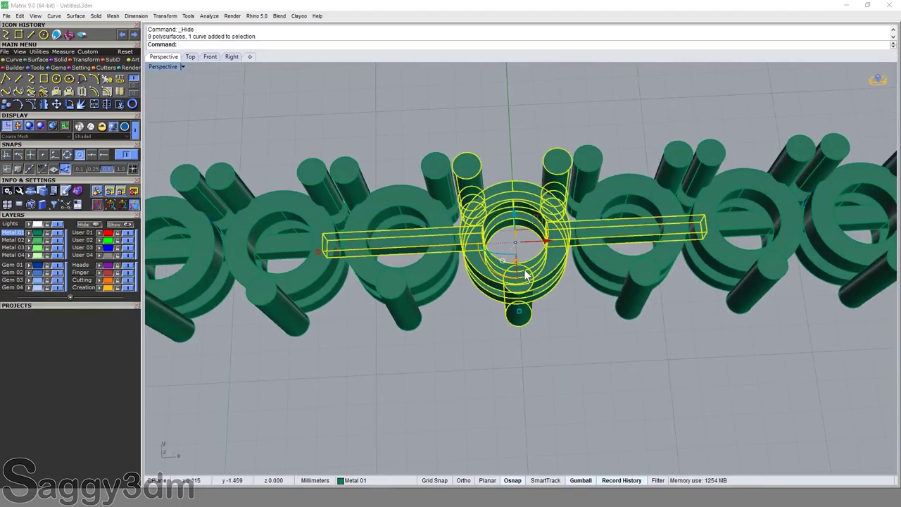
{"action": "left_click", "coordinate": [482, 340]}
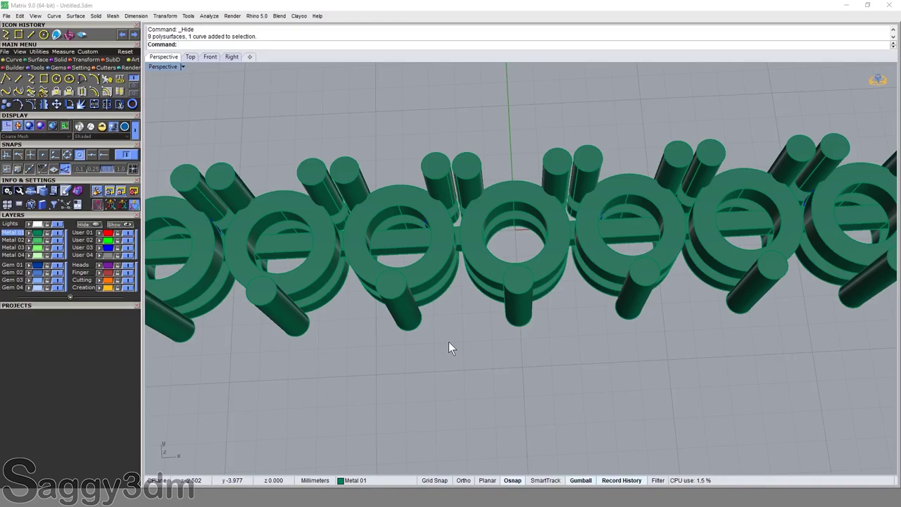
{"action": "left_click", "coordinate": [519, 314]}
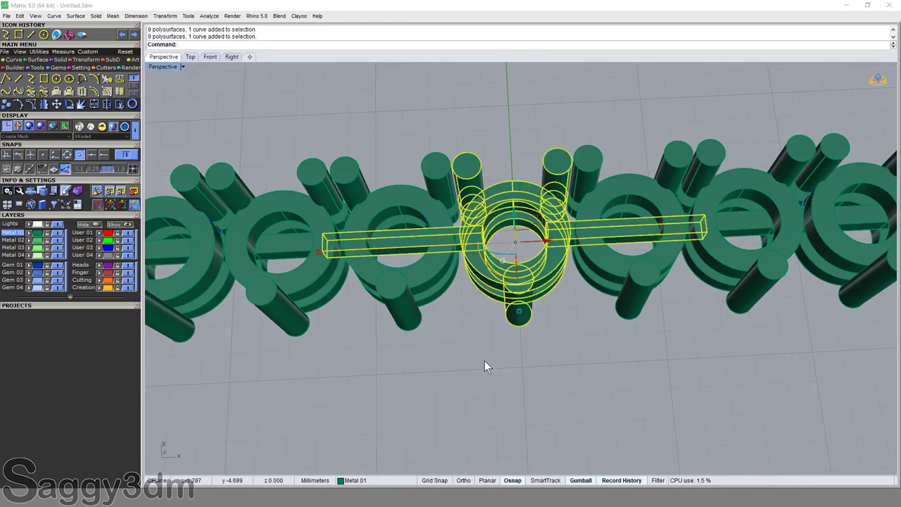
{"action": "left_click", "coordinate": [484, 364]}
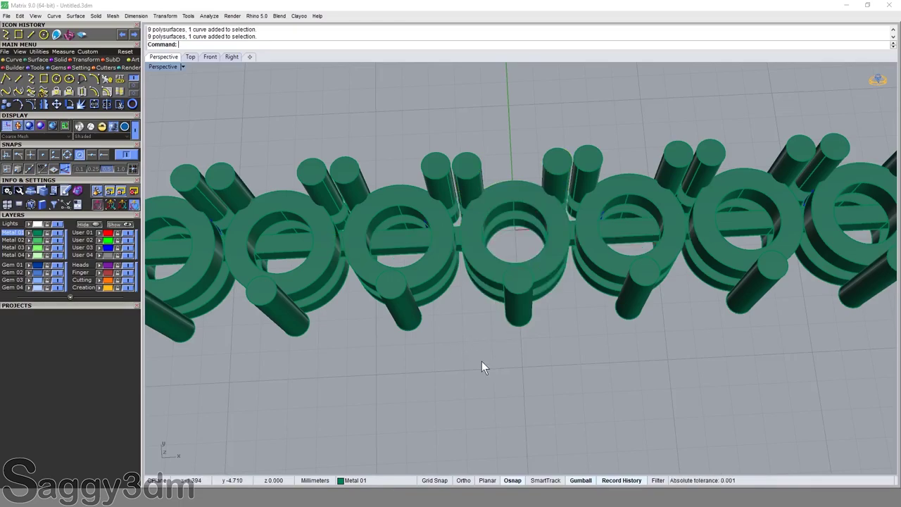
{"action": "left_click", "coordinate": [487, 298]}
{"action": "scroll", "coordinate": [535, 369], "scroll_direction": "down", "scroll_amount": 3}
{"action": "scroll", "coordinate": [493, 343], "scroll_direction": "down", "scroll_amount": 1}
{"action": "mouse_move", "coordinate": [493, 337]}
{"action": "right_mouse_down"}
{"action": "mouse_move", "coordinate": [461, 240]}
{"action": "mouse_move", "coordinate": [490, 290]}
{"action": "right_mouse_up"}
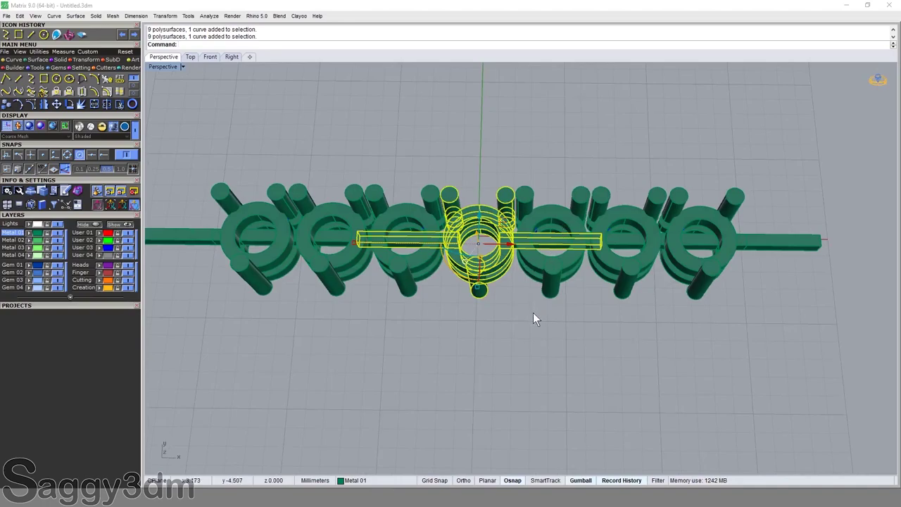
{"action": "scroll", "coordinate": [520, 303], "scroll_direction": "down", "scroll_amount": 2}
{"action": "mouse_move", "coordinate": [505, 295]}
{"action": "right_mouse_down"}
{"action": "mouse_move", "coordinate": [513, 312]}
{"action": "mouse_move", "coordinate": [501, 266]}
{"action": "right_mouse_up"}
{"action": "scroll", "coordinate": [502, 266], "scroll_direction": "up", "scroll_amount": 5}
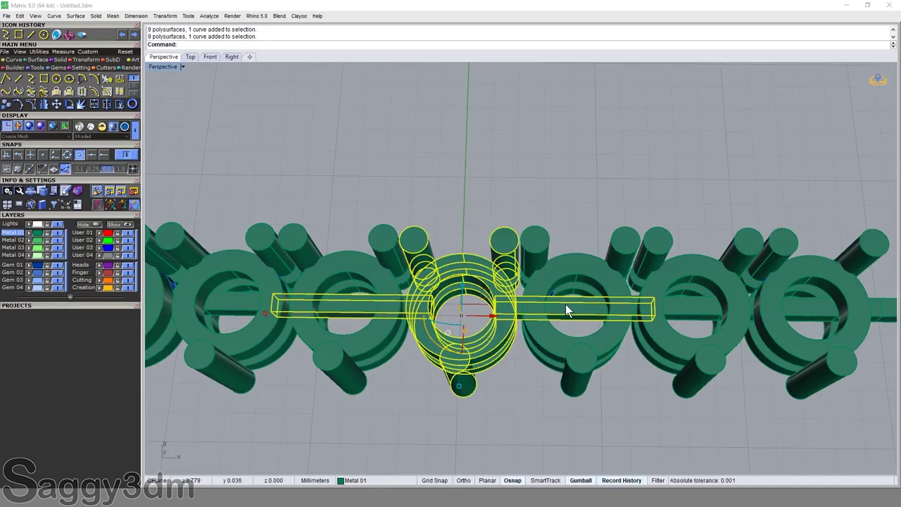
{"action": "left_click_drag", "start_coordinate": [565, 309], "coordinate": [676, 260]}
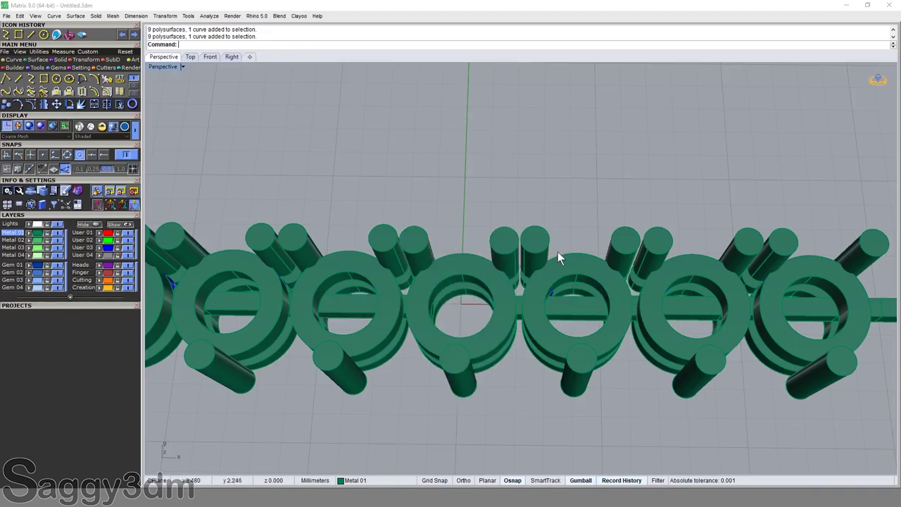
{"action": "key", "text": "alt+Right"}
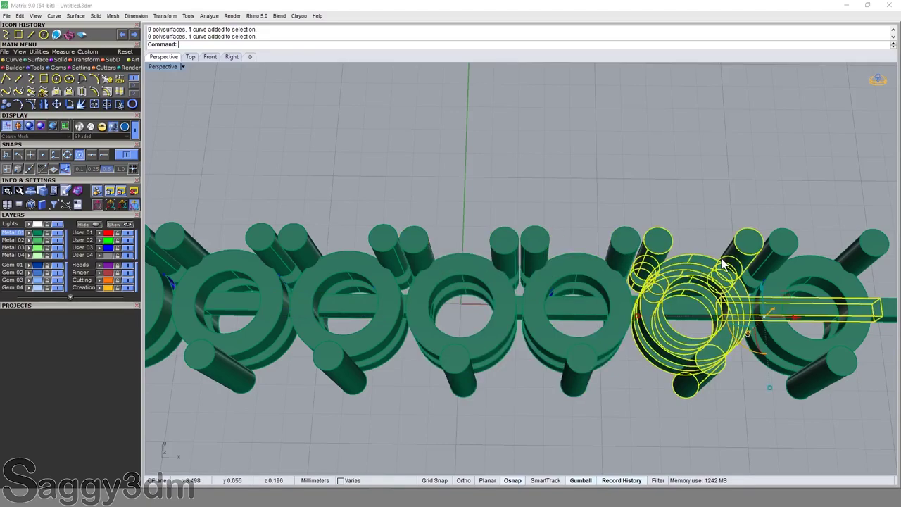
{"action": "left_click_drag", "start_coordinate": [725, 264], "coordinate": [572, 271]}
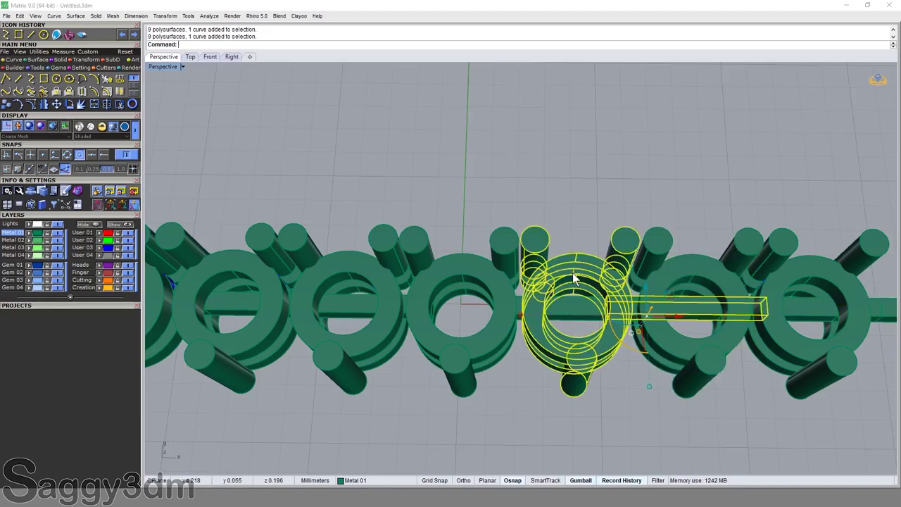
{"action": "key", "text": "alt+Left"}
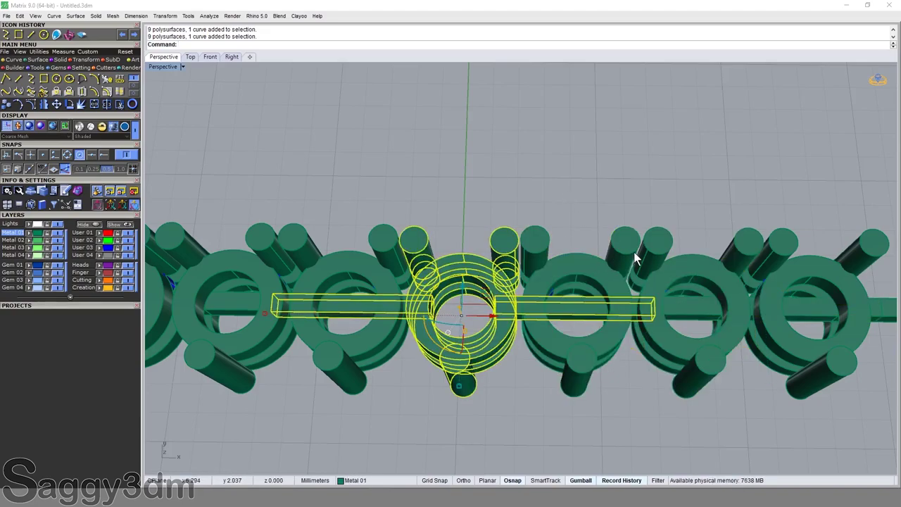
{"action": "scroll", "coordinate": [425, 267], "scroll_direction": "down", "scroll_amount": 2}
{"action": "scroll", "coordinate": [592, 218], "scroll_direction": "down", "scroll_amount": 2}
{"action": "key", "text": "alt+Right"}
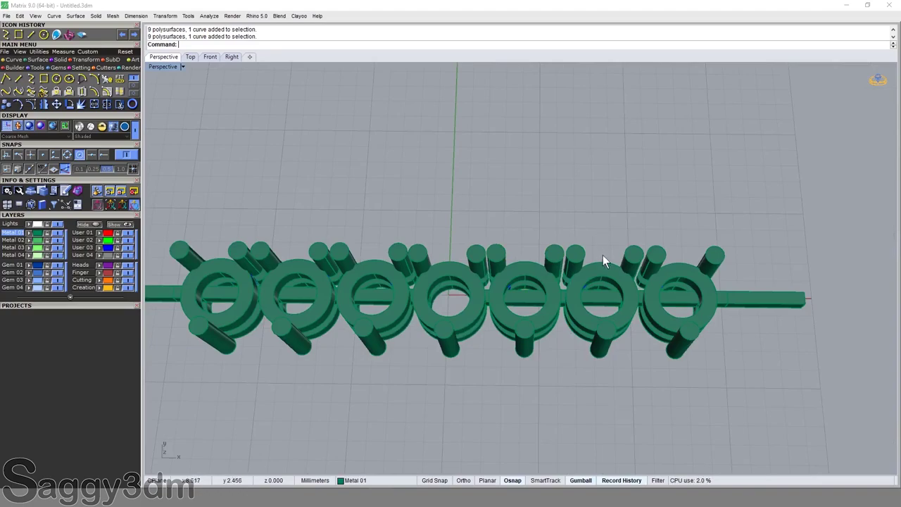
{"action": "left_click_drag", "start_coordinate": [607, 266], "coordinate": [678, 261]}
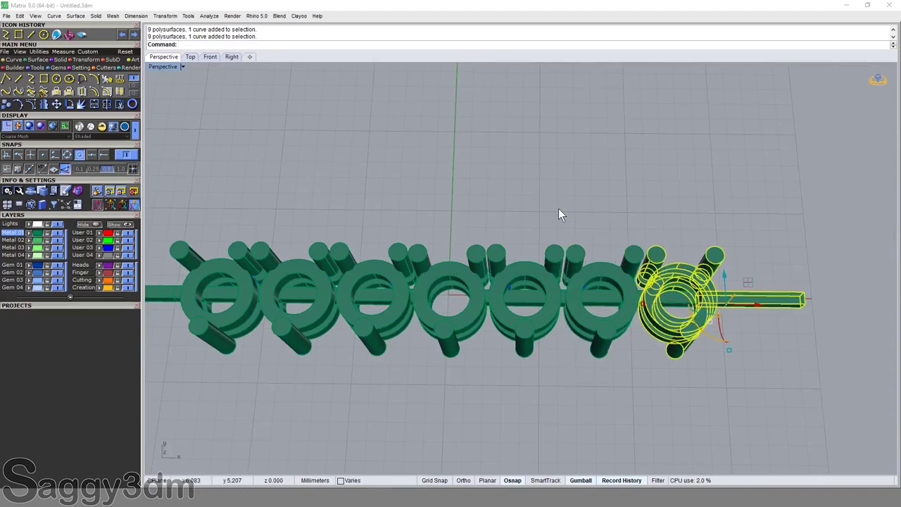
{"action": "left_click", "coordinate": [620, 272], "text": "shift"}
{"action": "left_click", "coordinate": [539, 266], "text": "shift"}
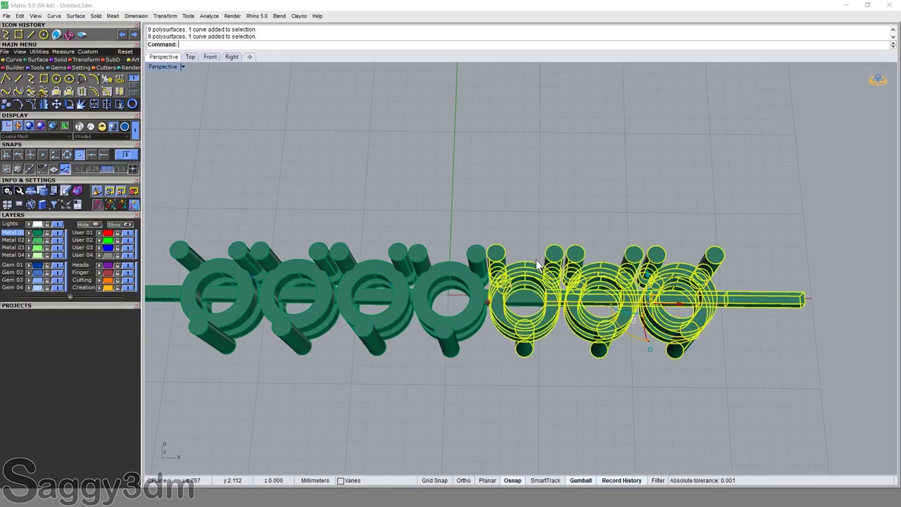
{"action": "left_click", "coordinate": [459, 265], "text": "shift"}
{"action": "left_click", "coordinate": [394, 269], "text": "shift"}
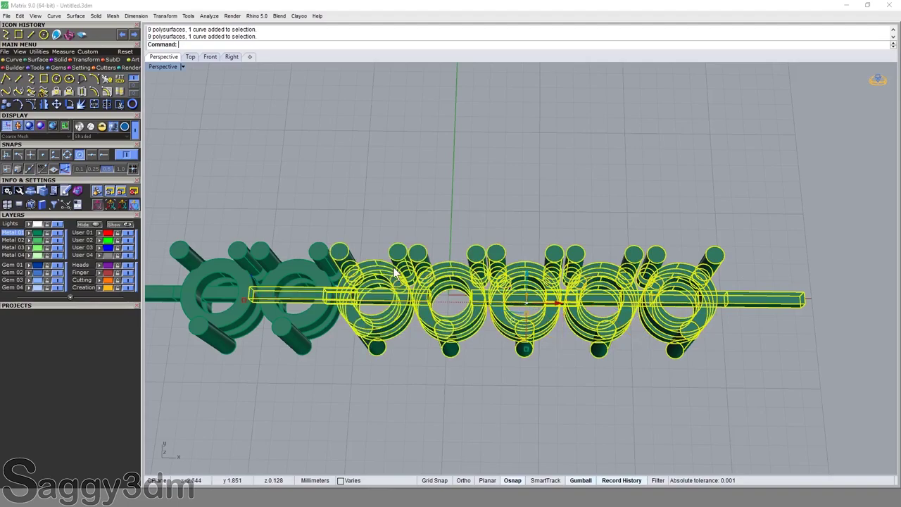
{"action": "left_click", "coordinate": [320, 262], "text": "shift"}
{"action": "left_click", "coordinate": [251, 263], "text": "shift"}
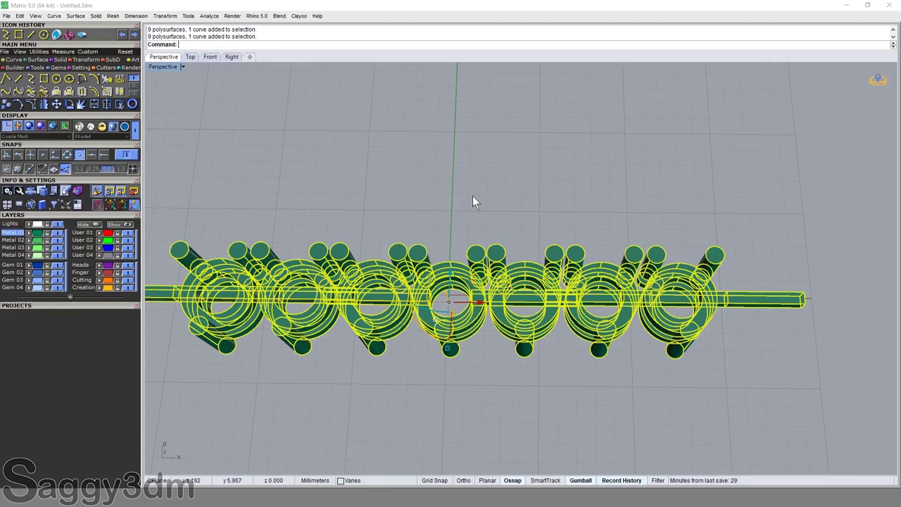
{"action": "left_click", "coordinate": [472, 196]}
{"action": "mouse_move", "coordinate": [481, 223]}
{"action": "right_mouse_down"}
{"action": "mouse_move", "coordinate": [488, 274]}
{"action": "mouse_move", "coordinate": [476, 298]}
{"action": "mouse_move", "coordinate": [478, 191]}
{"action": "mouse_move", "coordinate": [481, 363]}
{"action": "right_mouse_up"}
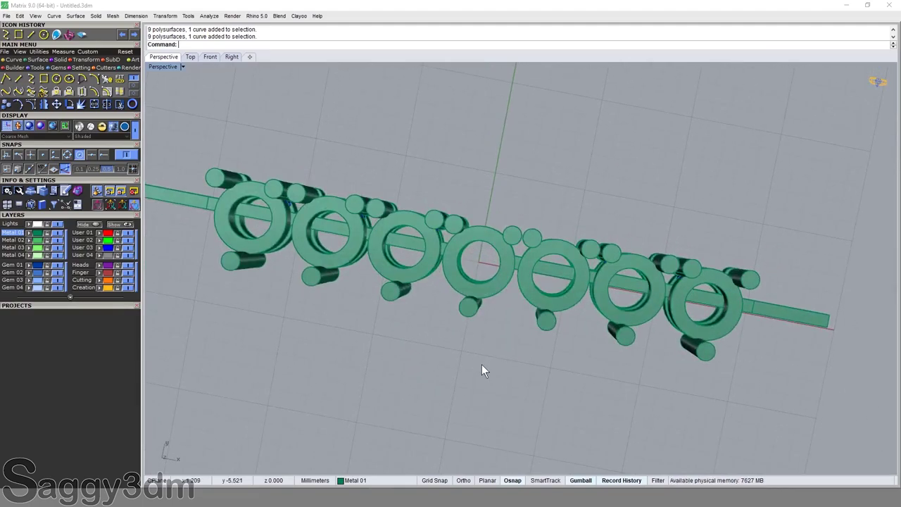